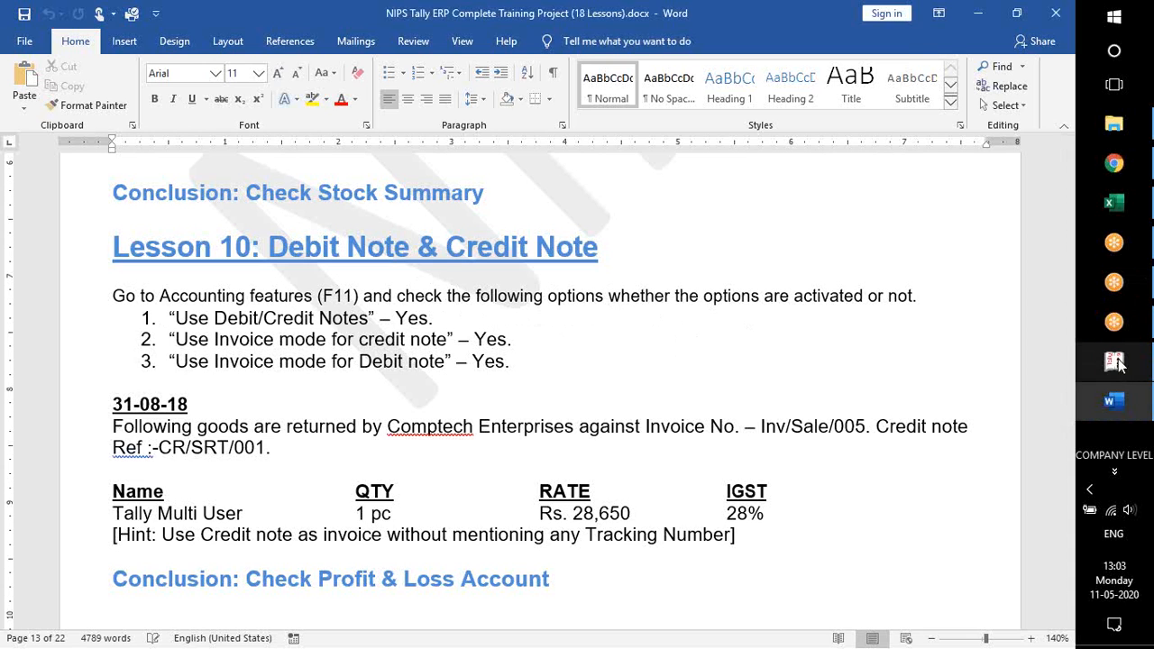
Switch to Tally.ERP 9 and open the company's inventory features
{"action": "left_click", "coordinate": [1115, 362]}
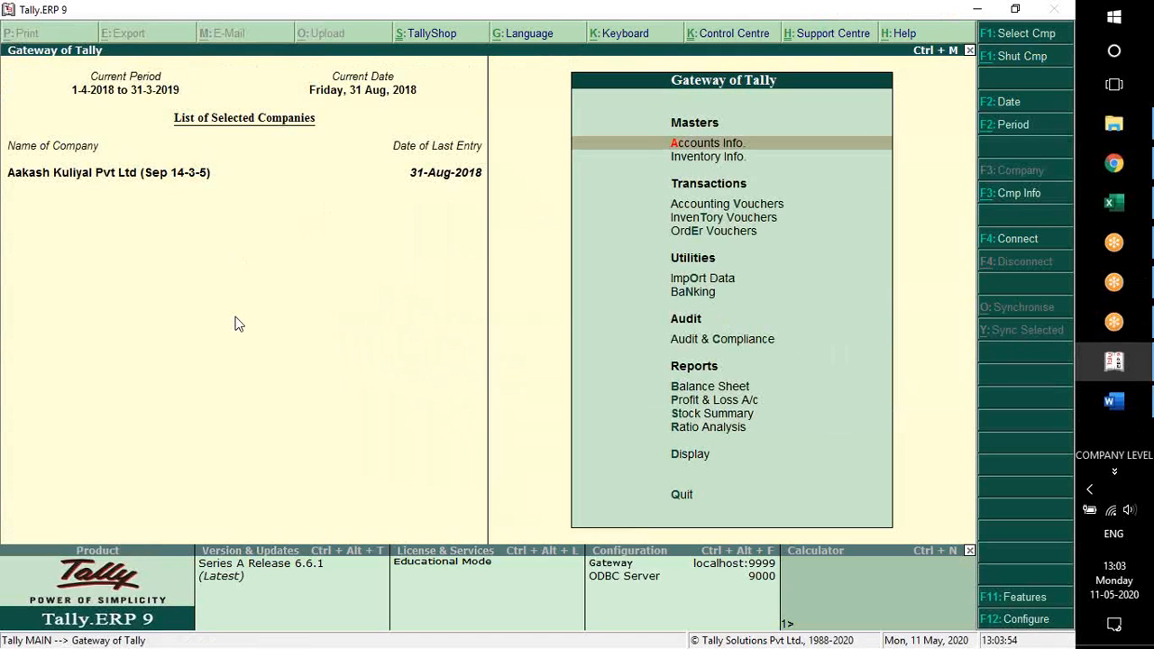
{"action": "key", "text": "F11"}
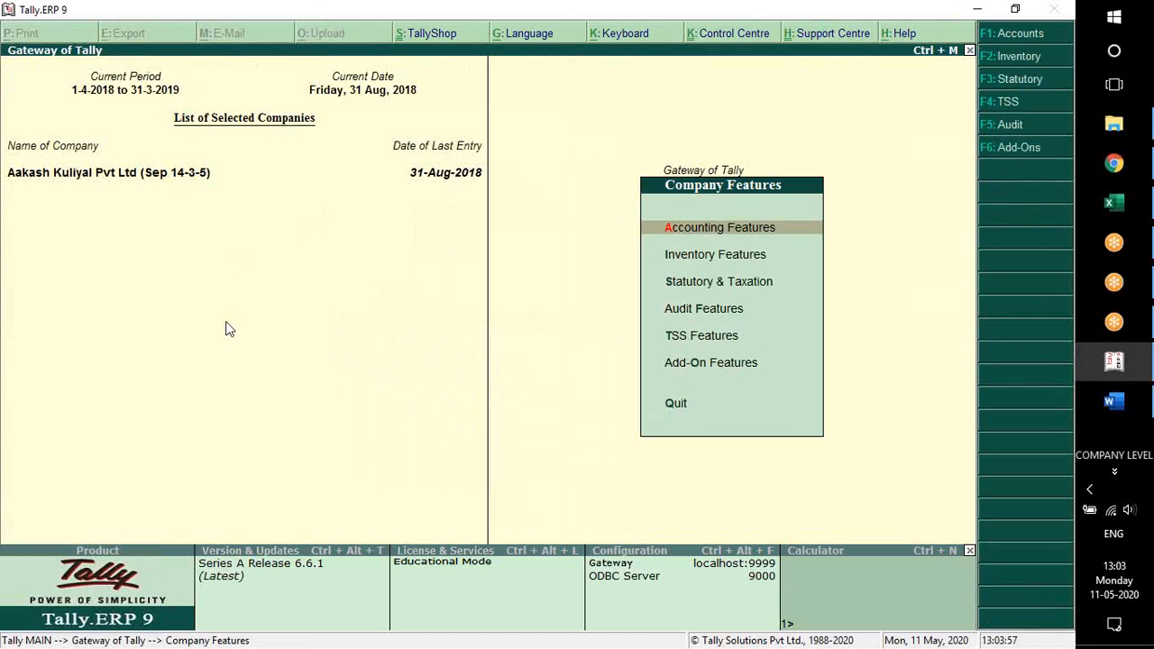
{"action": "key", "text": "Down"}
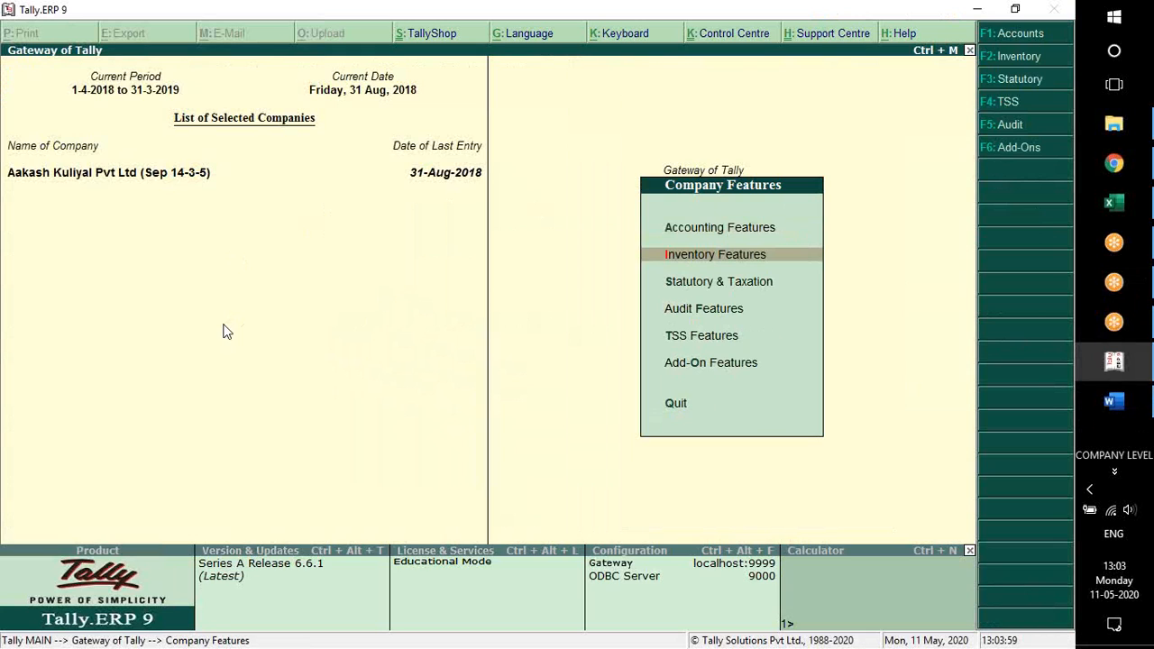
{"action": "key", "text": "Return"}
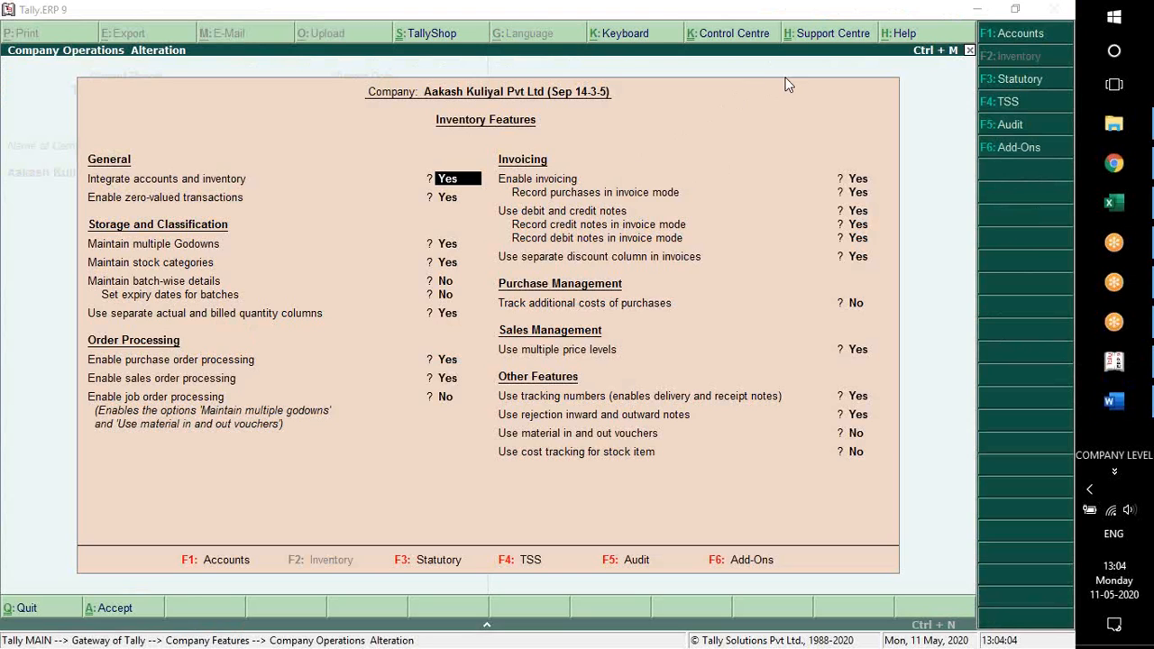
Set recording of both credit notes and debit notes in invoice mode to No, save, and return to the Gateway of Tally
{"action": "left_click", "coordinate": [860, 211]}
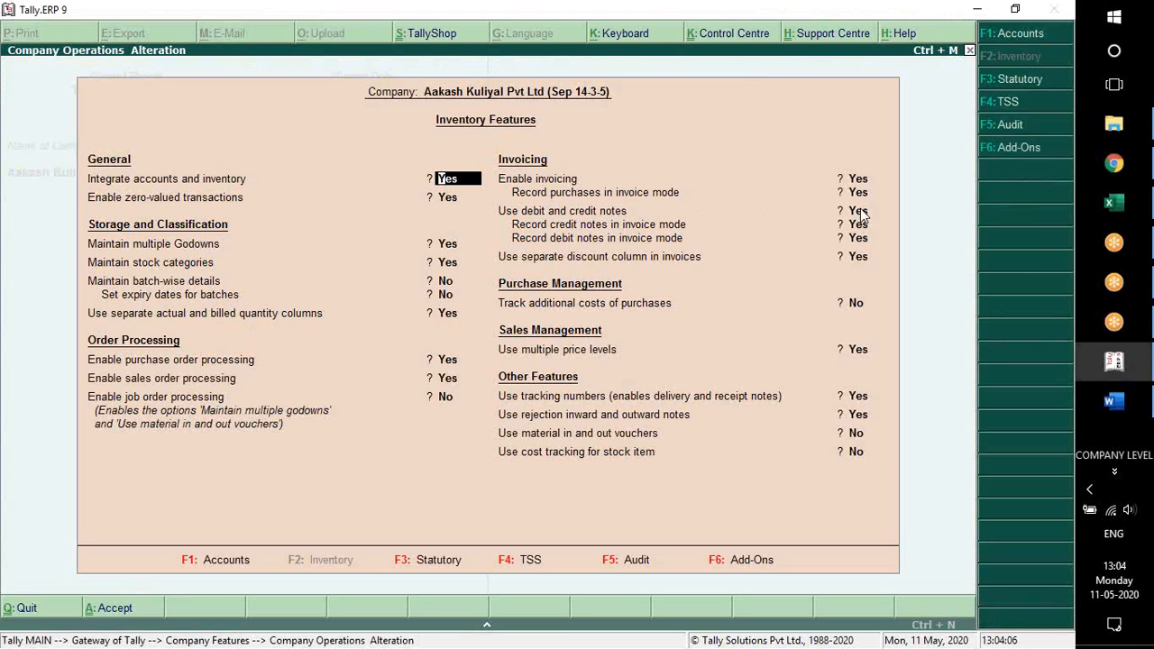
{"action": "left_click", "coordinate": [860, 211]}
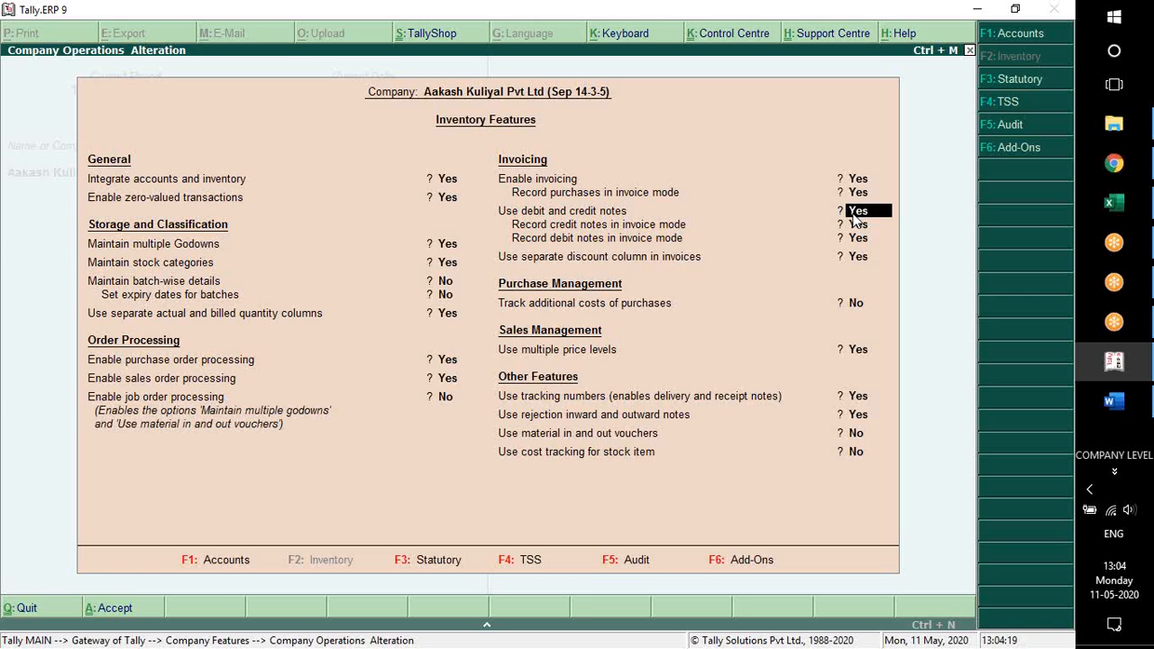
{"action": "key", "text": "Return"}
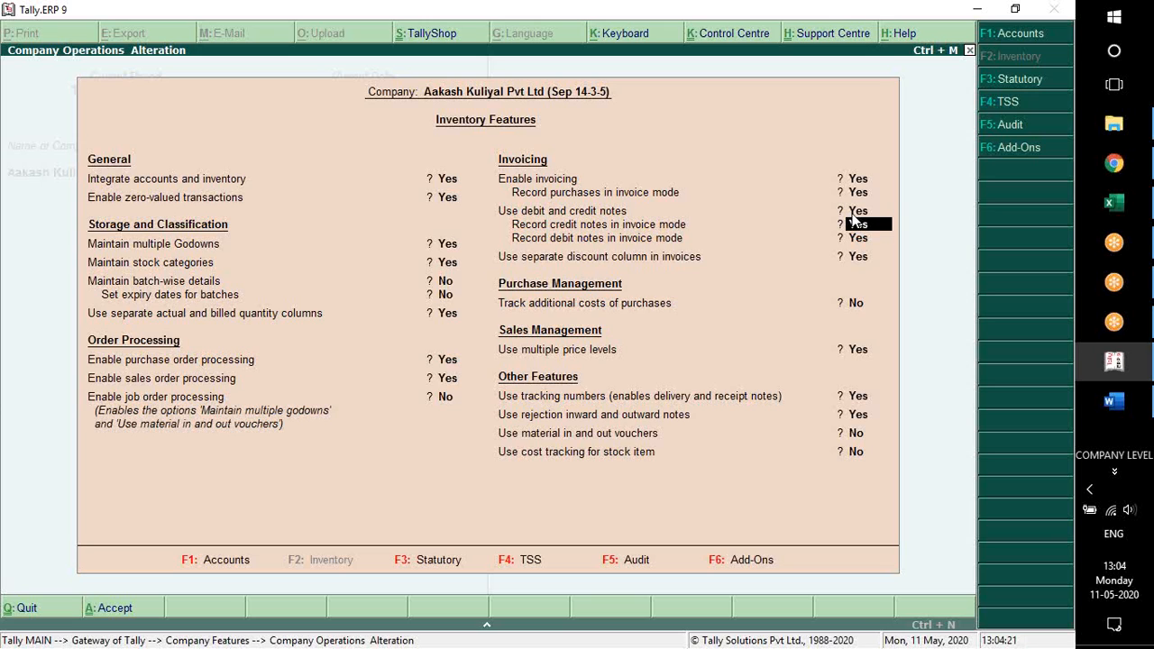
{"action": "key", "text": "Return"}
{"action": "key", "text": "Up"}
{"action": "key", "text": "Down"}
{"action": "key", "text": "Up"}
{"action": "key", "text": "n"}
{"action": "key", "text": "Return"}
{"action": "key", "text": "n"}
{"action": "key", "text": "Return"}
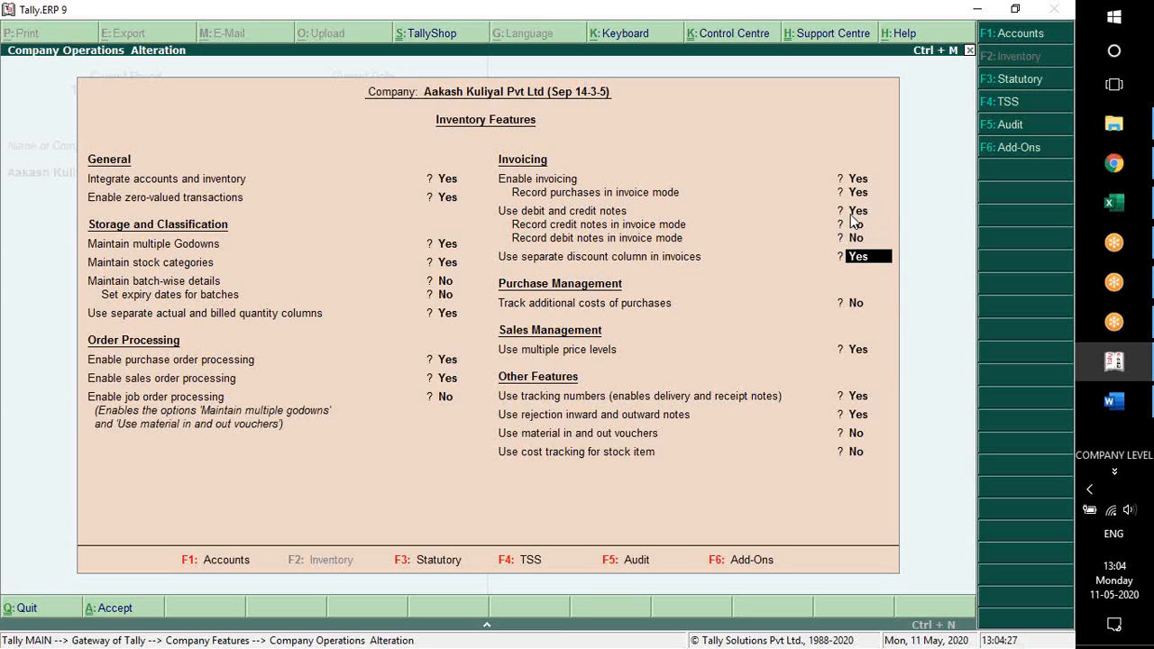
{"action": "left_click", "coordinate": [867, 213]}
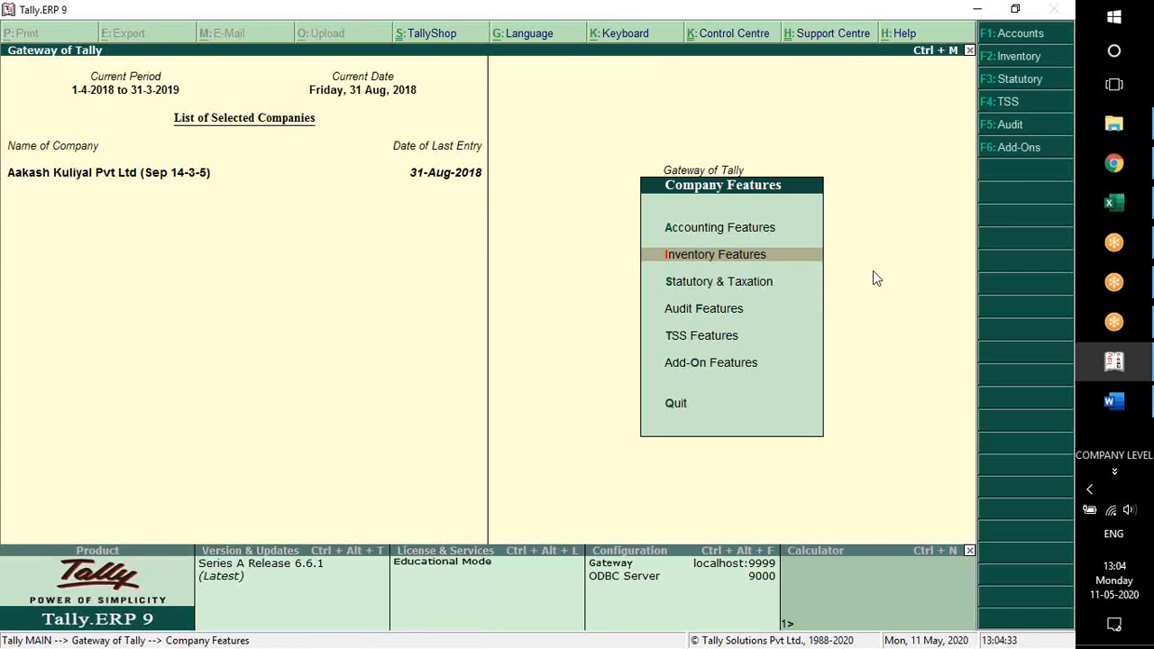
{"action": "key", "text": "Escape"}
{"action": "key", "text": "Down"}
{"action": "key", "text": "Down"}
{"action": "key", "text": "Down"}
{"action": "key", "text": "Return"}
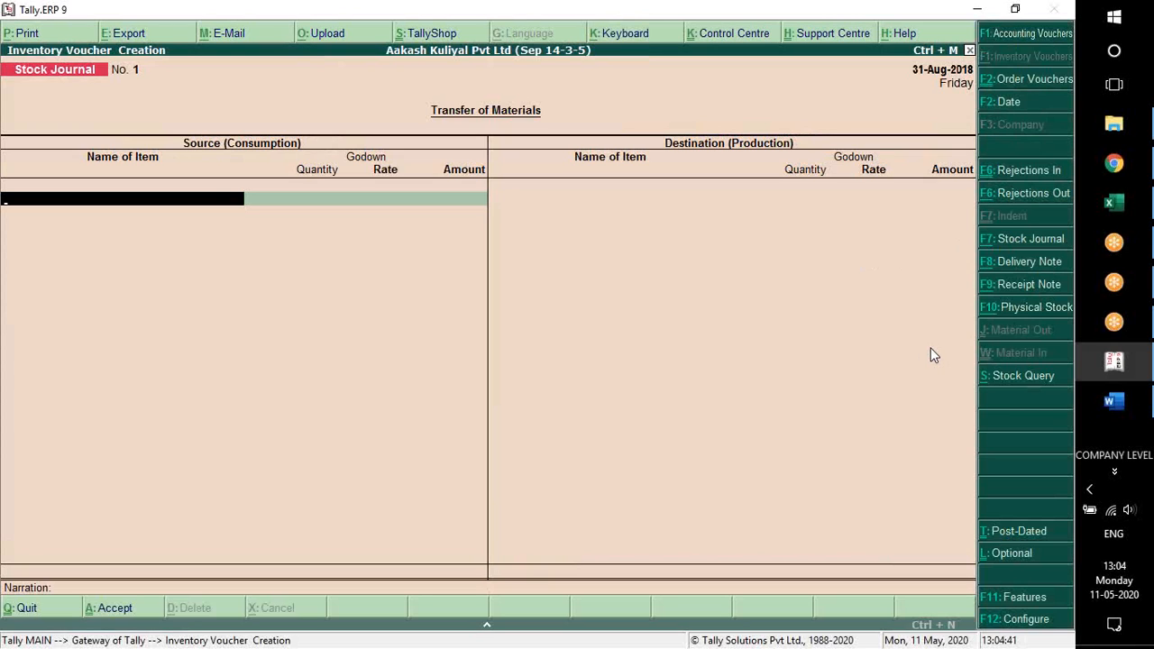
{"action": "key", "text": "ctrl+F9"}
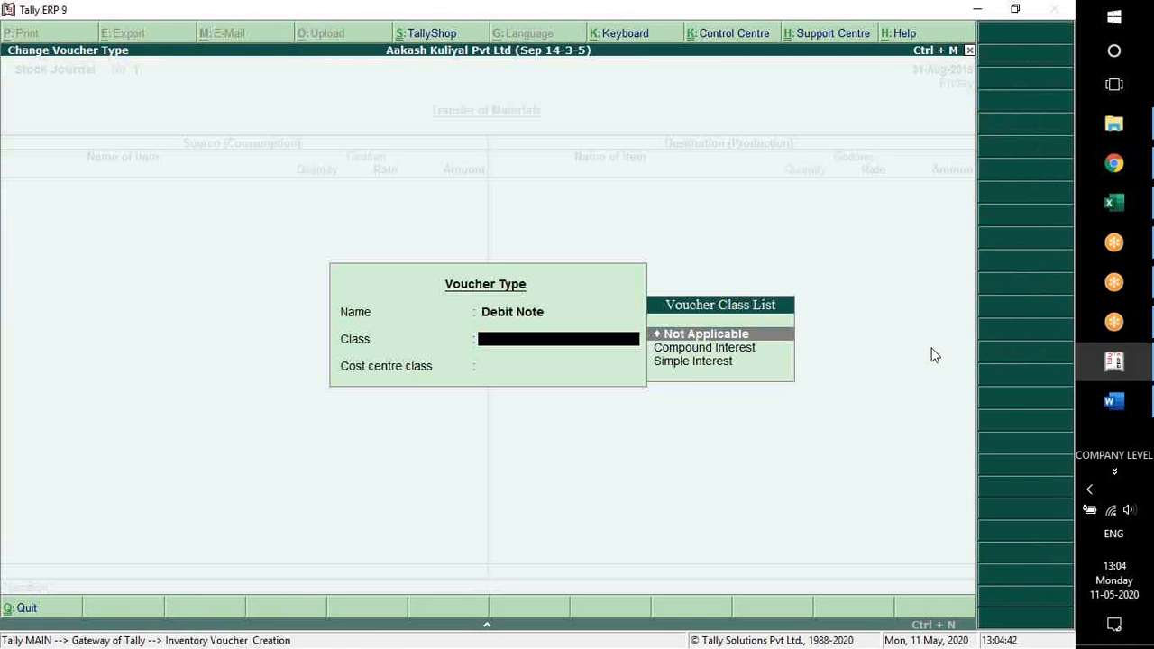
{"action": "key", "text": "Return"}
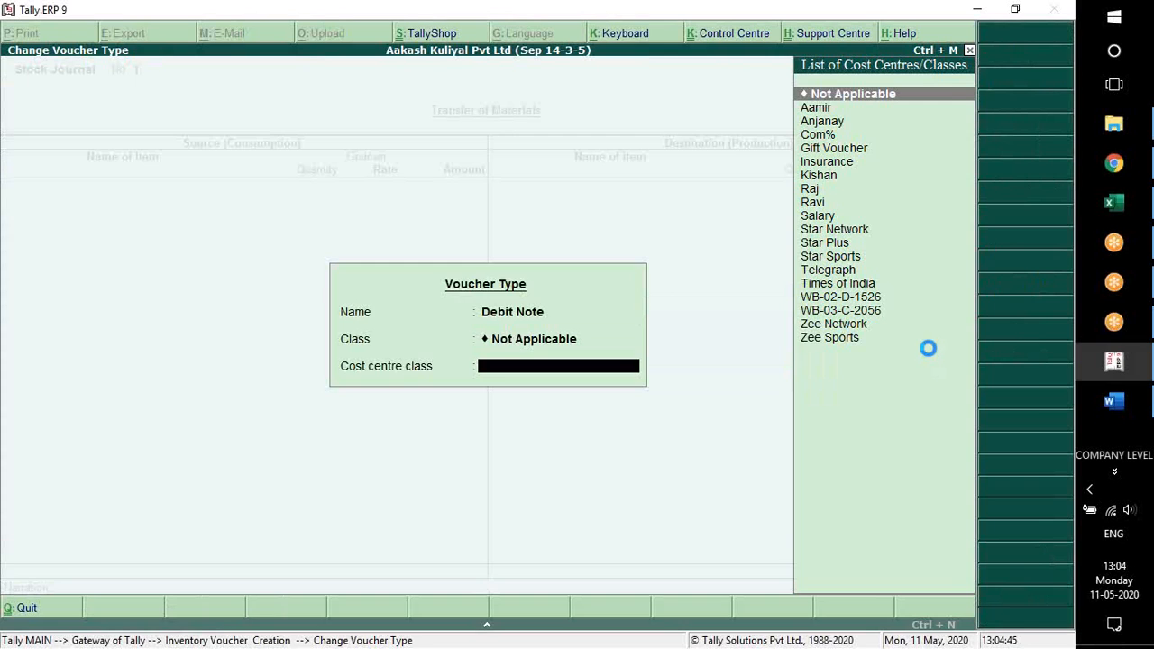
{"action": "key", "text": "Return"}
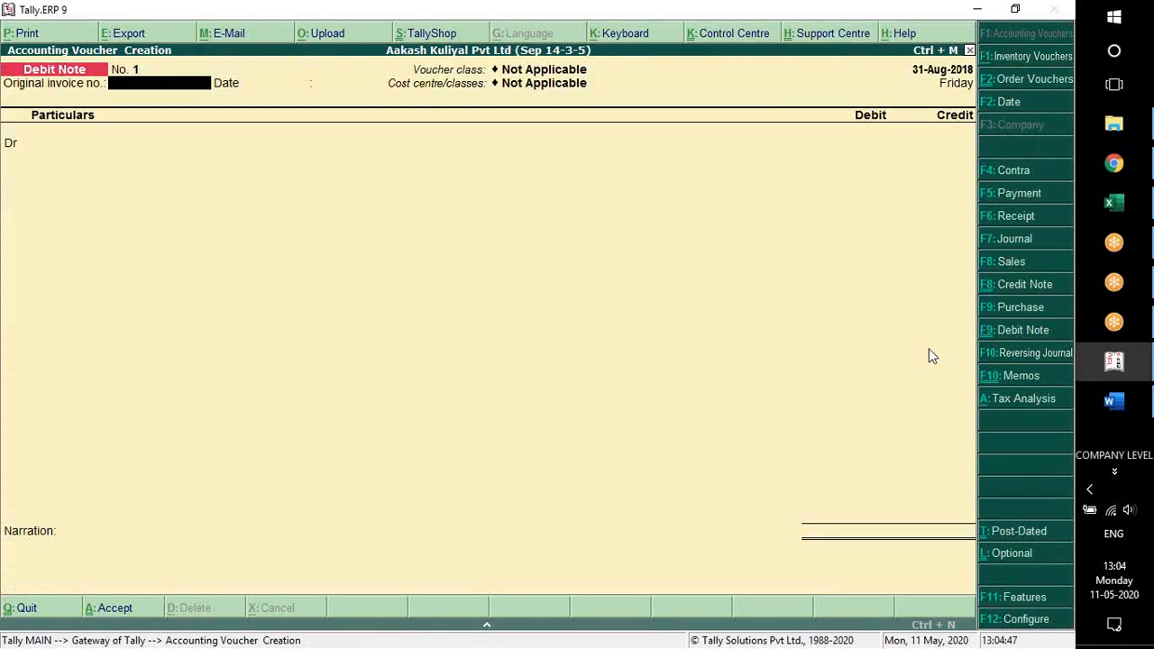
{"action": "key", "text": "Escape"}
{"action": "key", "text": "y"}
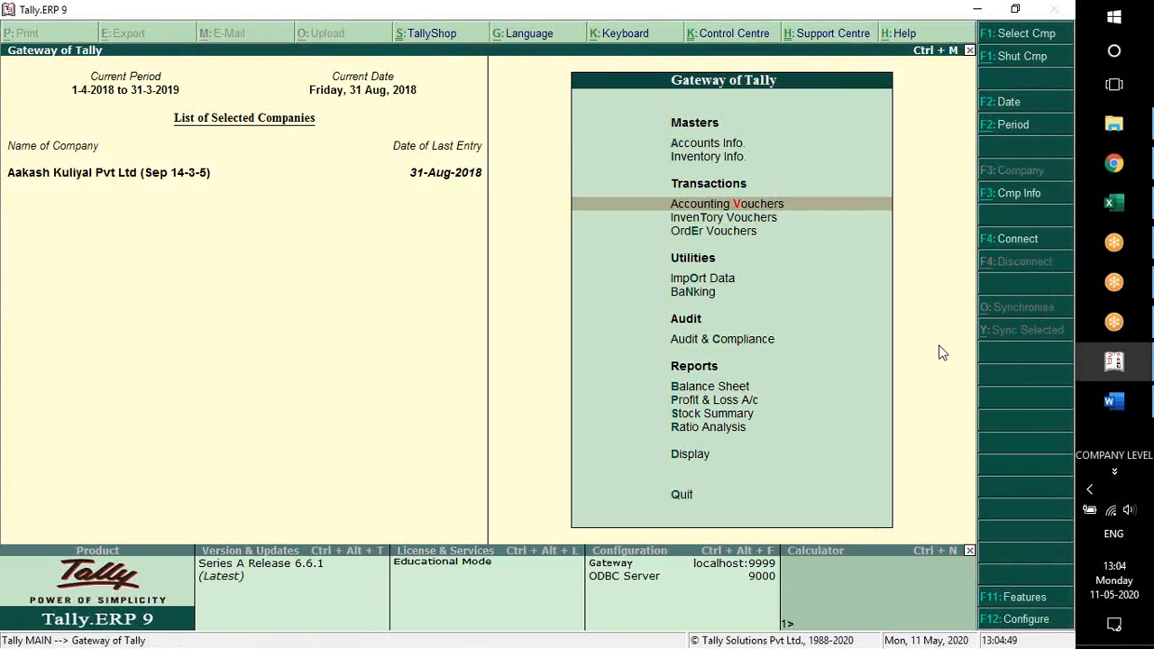
Open the list of voucher types for alteration and pick out the Debit Note type
{"action": "key", "text": "Up"}
{"action": "key", "text": "Up"}
{"action": "key", "text": "Return"}
{"action": "key", "text": "Down"}
{"action": "key", "text": "Down"}
{"action": "key", "text": "Down"}
{"action": "key", "text": "Down"}
{"action": "key", "text": "Down"}
{"action": "key", "text": "Down"}
{"action": "key", "text": "Return"}
{"action": "key", "text": "Down"}
{"action": "key", "text": "Down"}
{"action": "key", "text": "Return"}
{"action": "type", "text": "deb"}
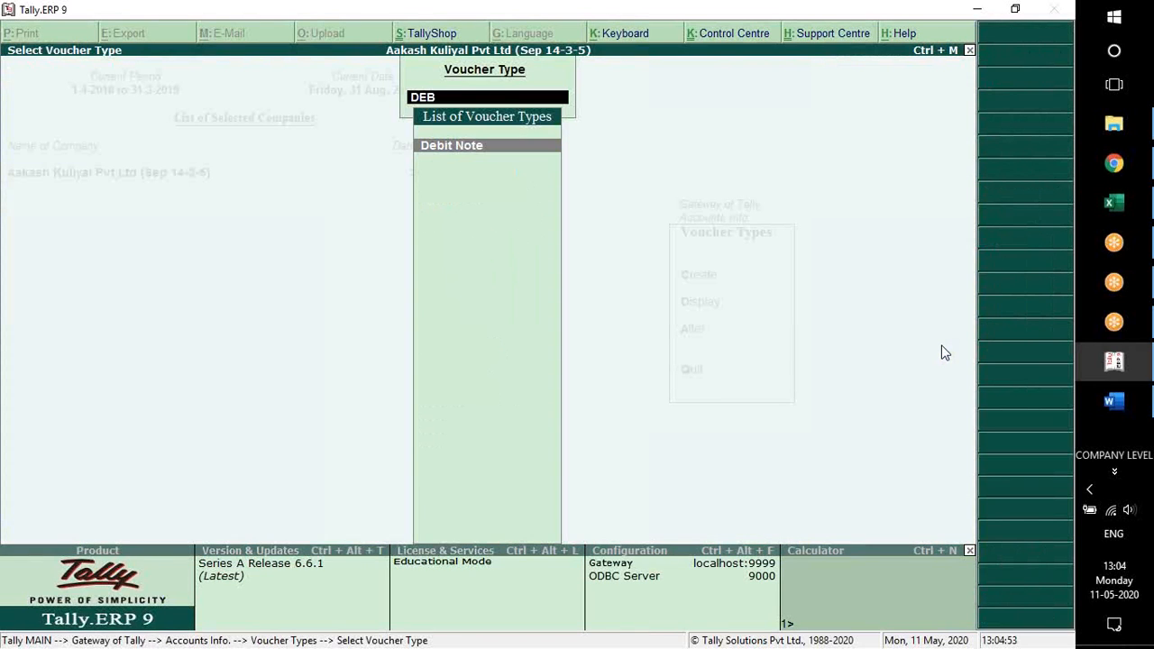
Delete the Simple Interest and Compound Interest classes from the Debit Note voucher type
{"action": "key", "text": "Return"}
{"action": "key", "text": "ctrl+End"}
{"action": "key", "text": "Up"}
{"action": "key", "text": "space"}
{"action": "key", "text": "ctrl+Home"}
{"action": "key", "text": "Escape"}
{"action": "key", "text": "Return"}
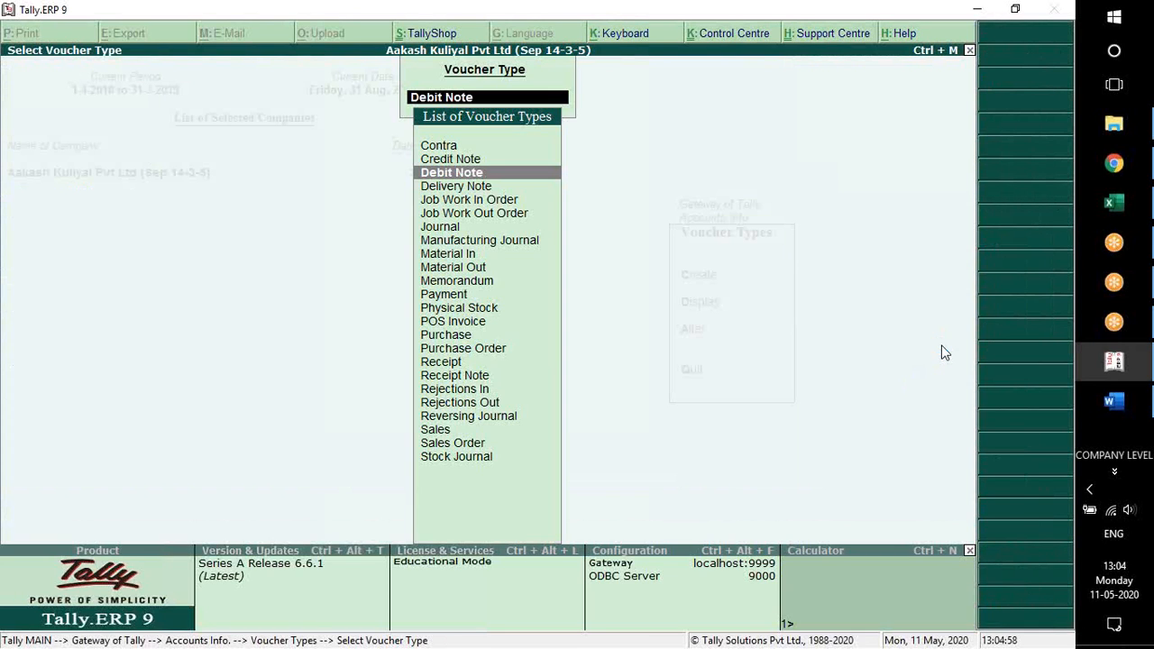
{"action": "key", "text": "Return"}
{"action": "key", "text": "ctrl+End"}
{"action": "key", "text": "Up"}
{"action": "key", "text": "space"}
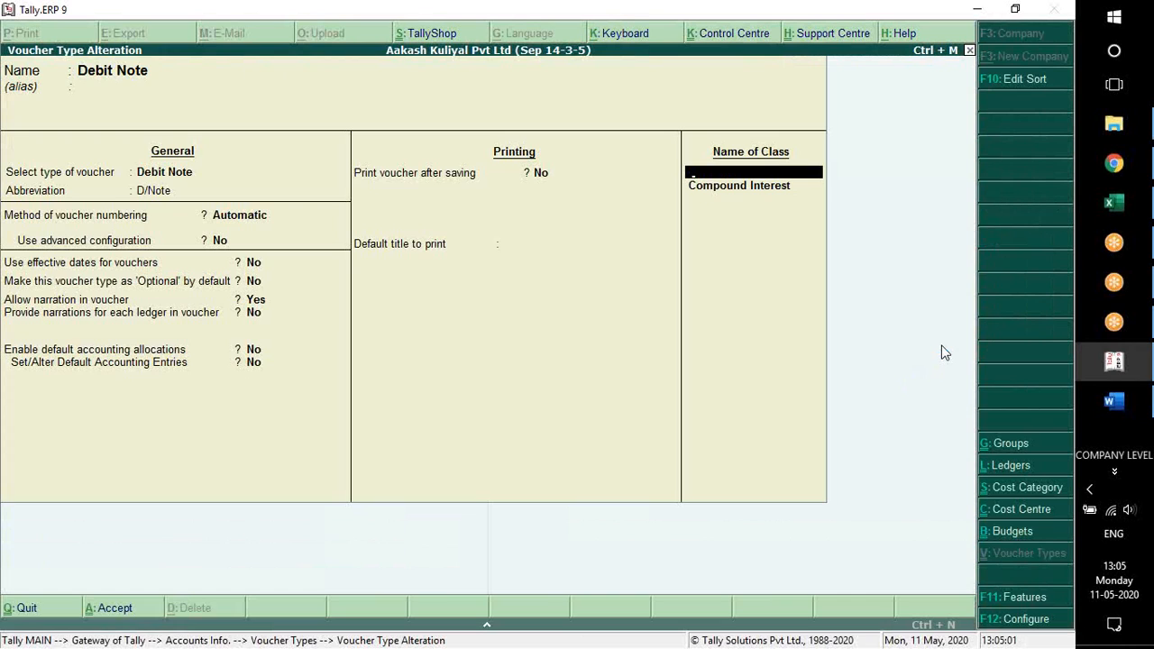
{"action": "key", "text": "ctrl+Home"}
{"action": "key", "text": "ctrl+End"}
{"action": "key", "text": "space"}
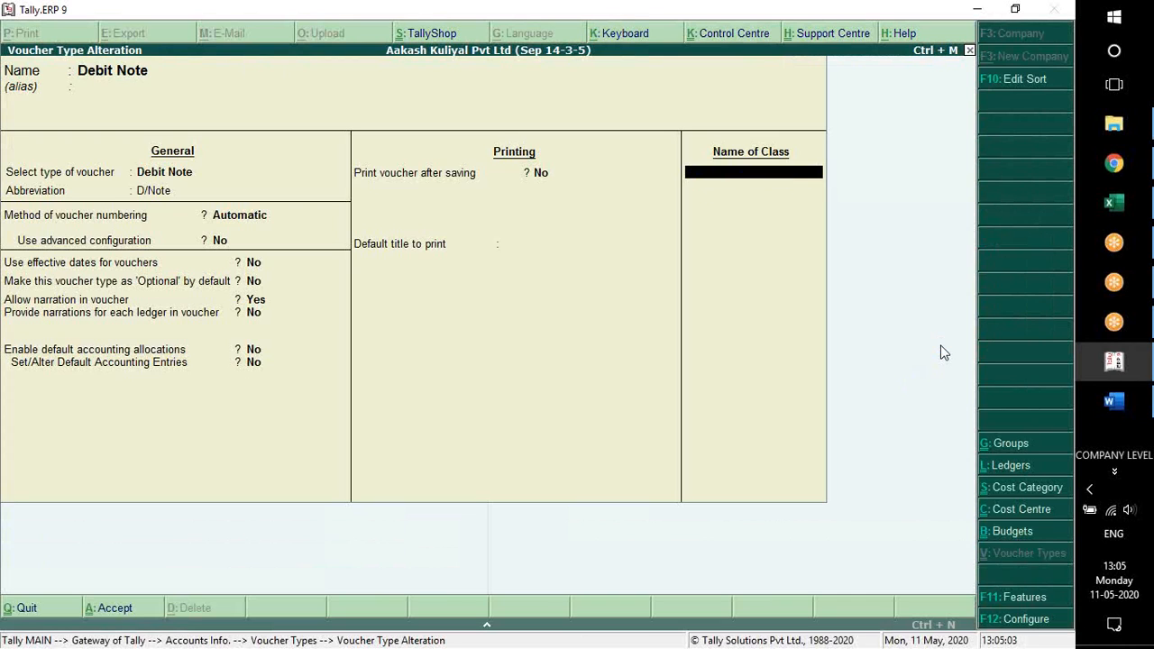
{"action": "key", "text": "Return"}
Save the Debit Note voucher type, look at the Credit Note voucher type, and return to the Gateway of Tally
{"action": "type", "text": "yCR"}
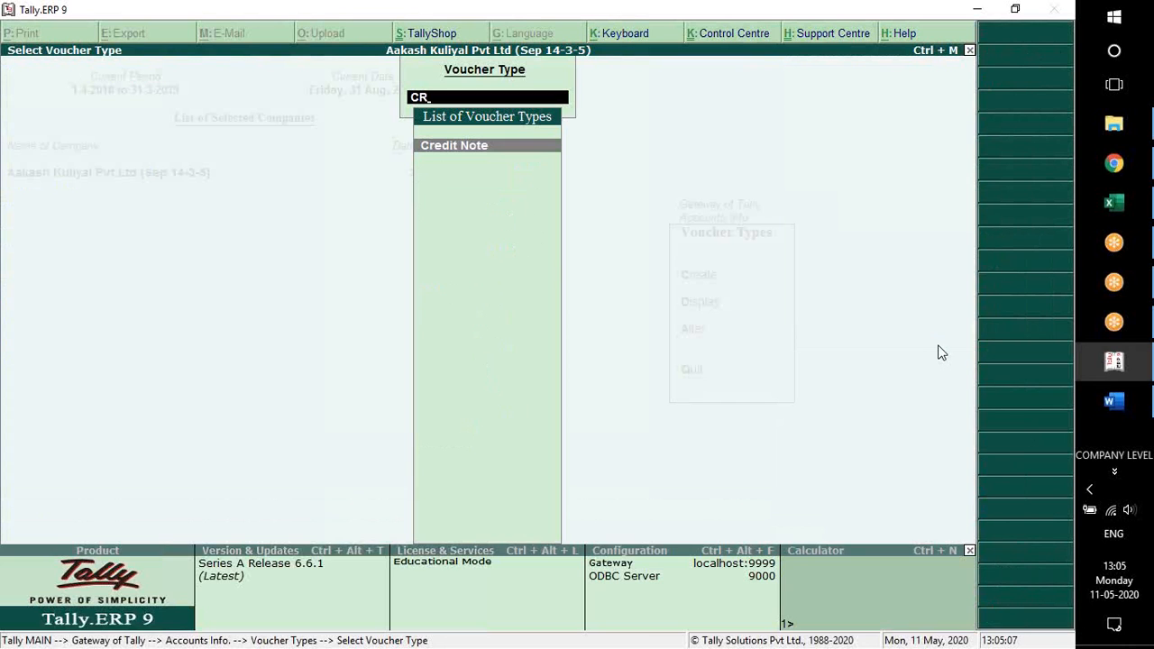
{"action": "key", "text": "Return"}
{"action": "key", "text": "Escape"}
{"action": "key", "text": "Escape"}
{"action": "key", "text": "Escape"}
{"action": "key", "text": "Escape"}
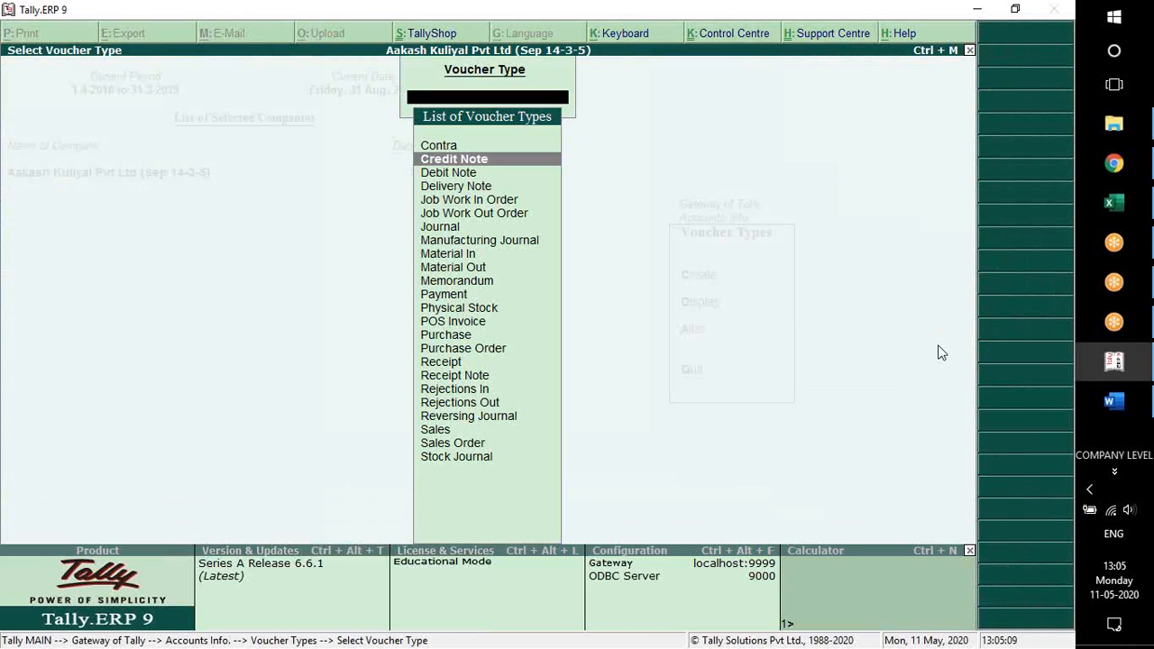
{"action": "key", "text": "n"}
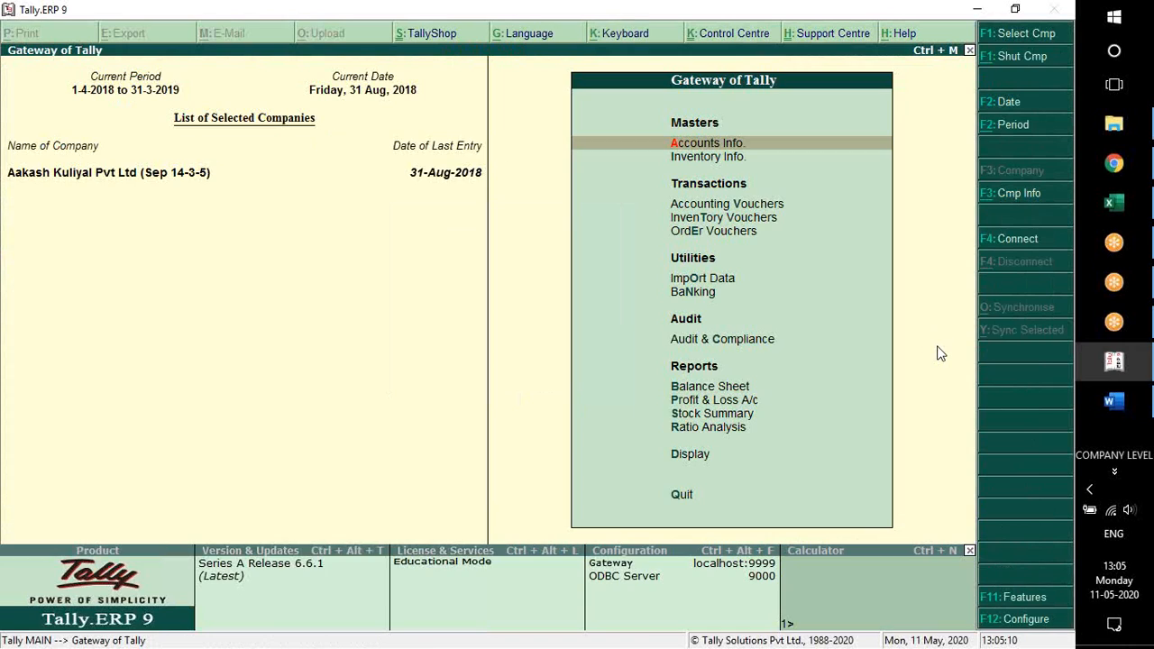
Start a debit note voucher and set recording of debit notes in invoice mode to Yes in the inventory features
{"action": "key", "text": "v"}
{"action": "key", "text": "ctrl+F9"}
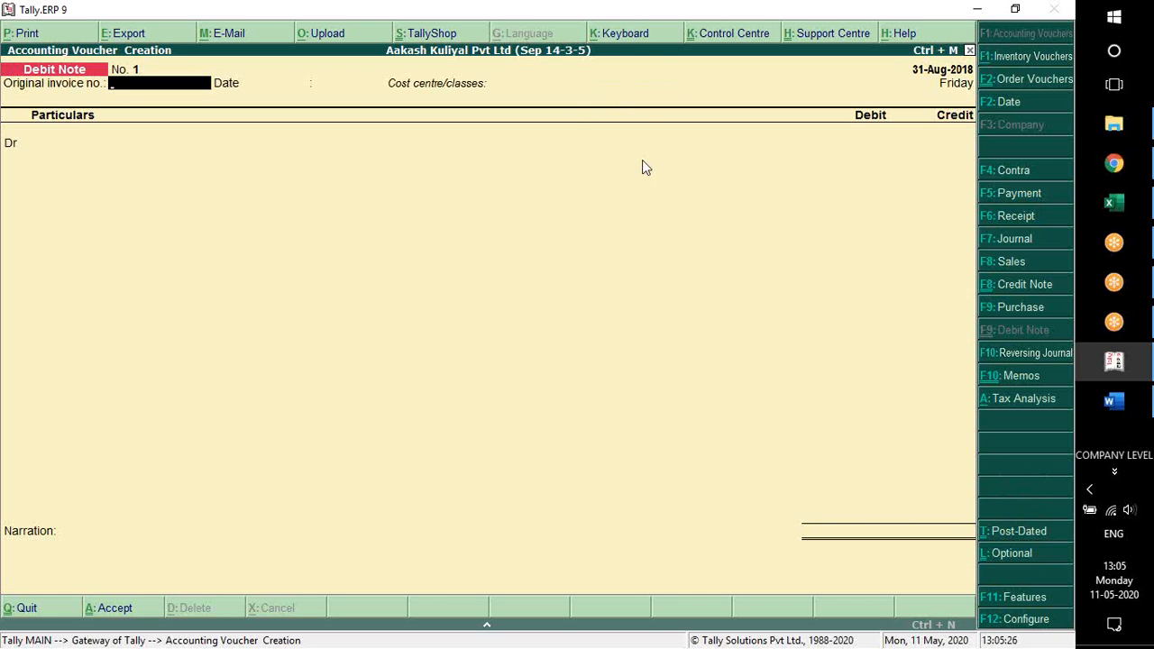
{"action": "key", "text": "F11"}
{"action": "key", "text": "F2"}
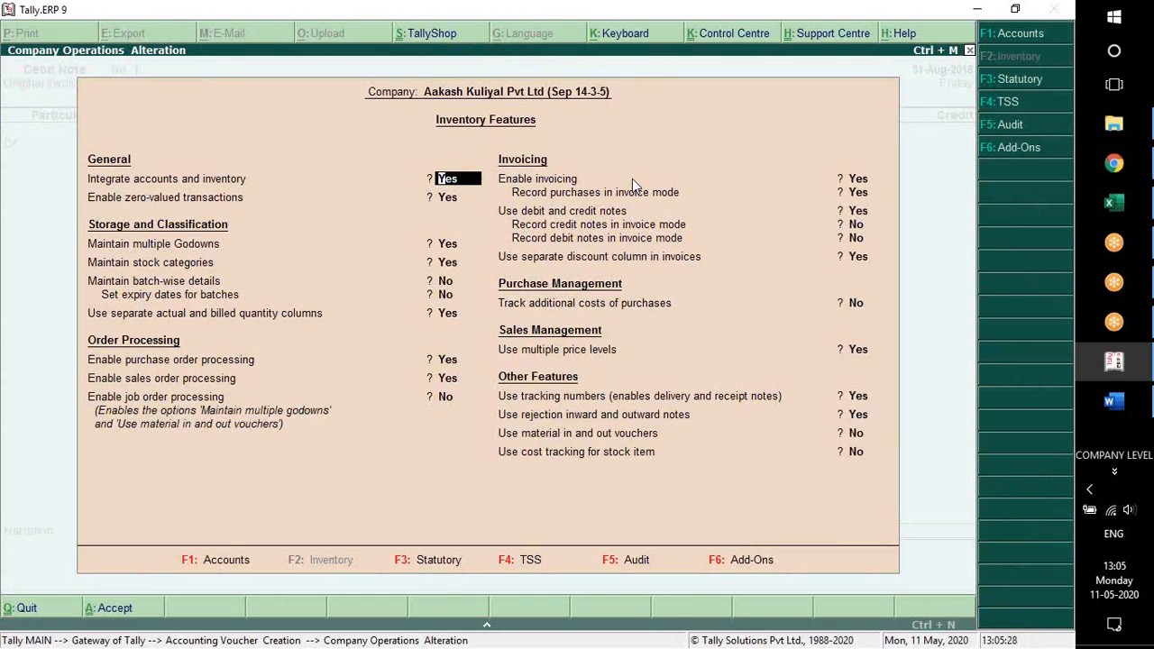
{"action": "left_click", "coordinate": [860, 213]}
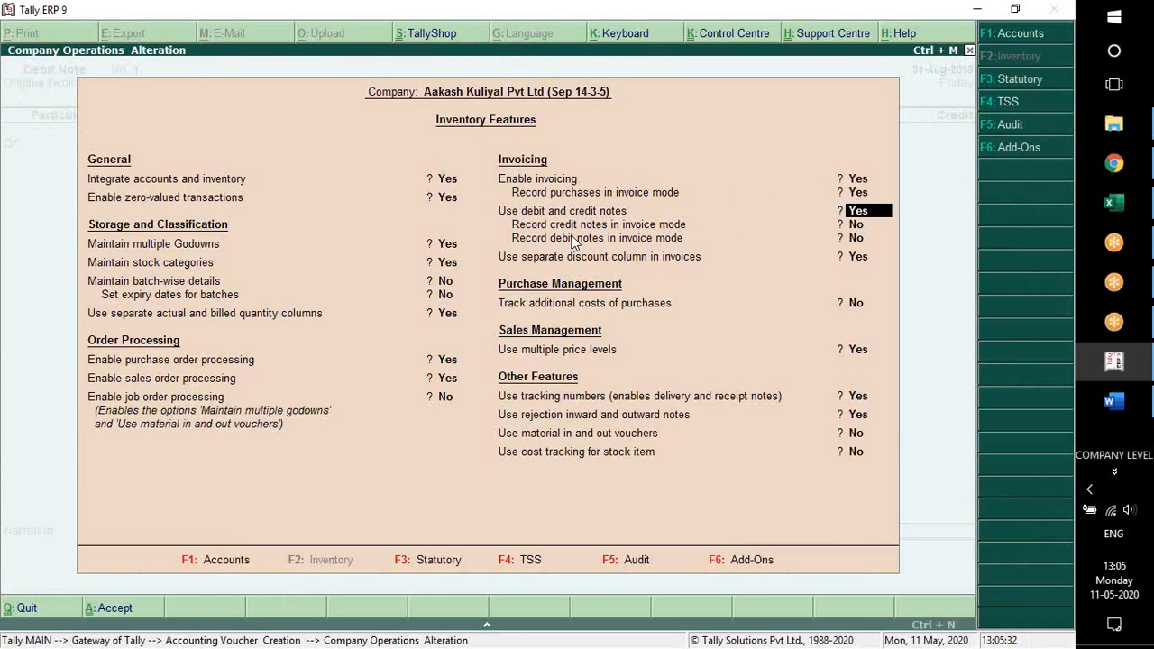
{"action": "left_click", "coordinate": [855, 239]}
{"action": "key", "text": "y"}
{"action": "key", "text": "Return"}
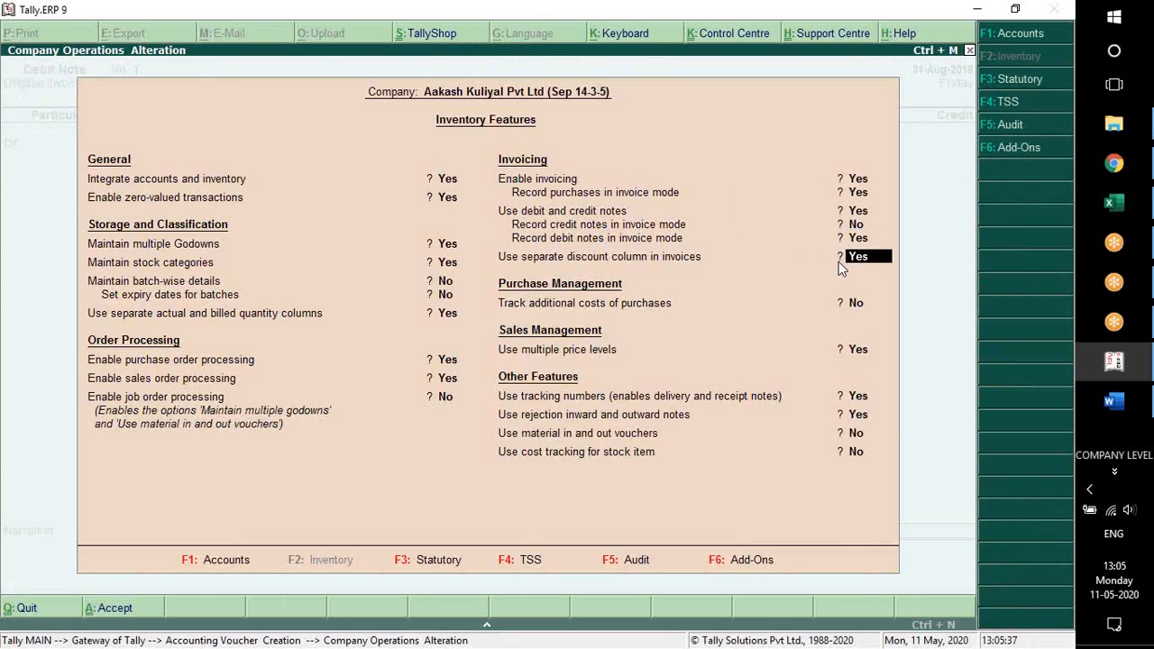
{"action": "left_click", "coordinate": [839, 261]}
{"action": "key", "text": "ctrl+a"}
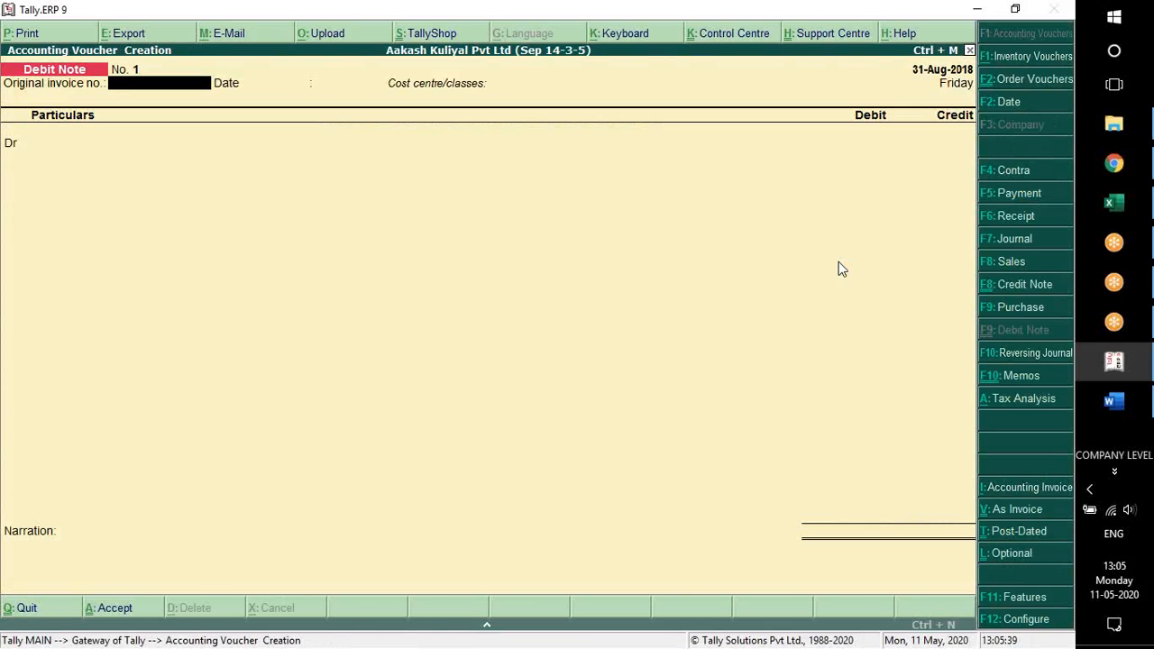
Compare the debit note's invoice and voucher layouts by toggling between them, finishing in voucher mode
{"action": "left_click", "coordinate": [1028, 514]}
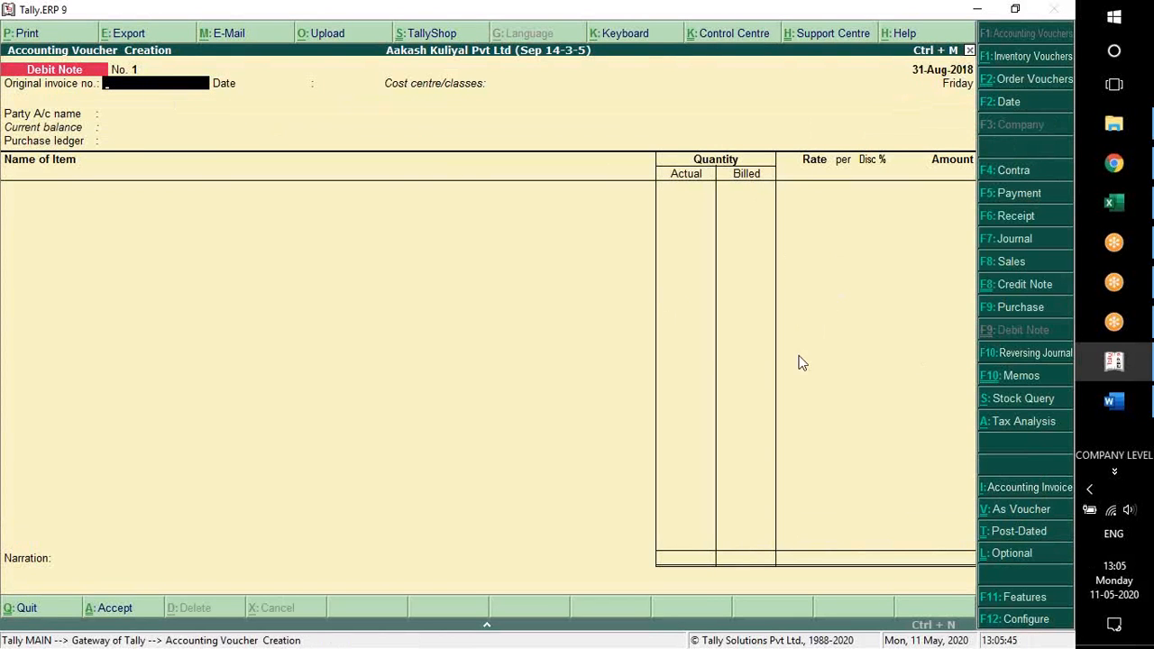
{"action": "left_click", "coordinate": [1028, 512]}
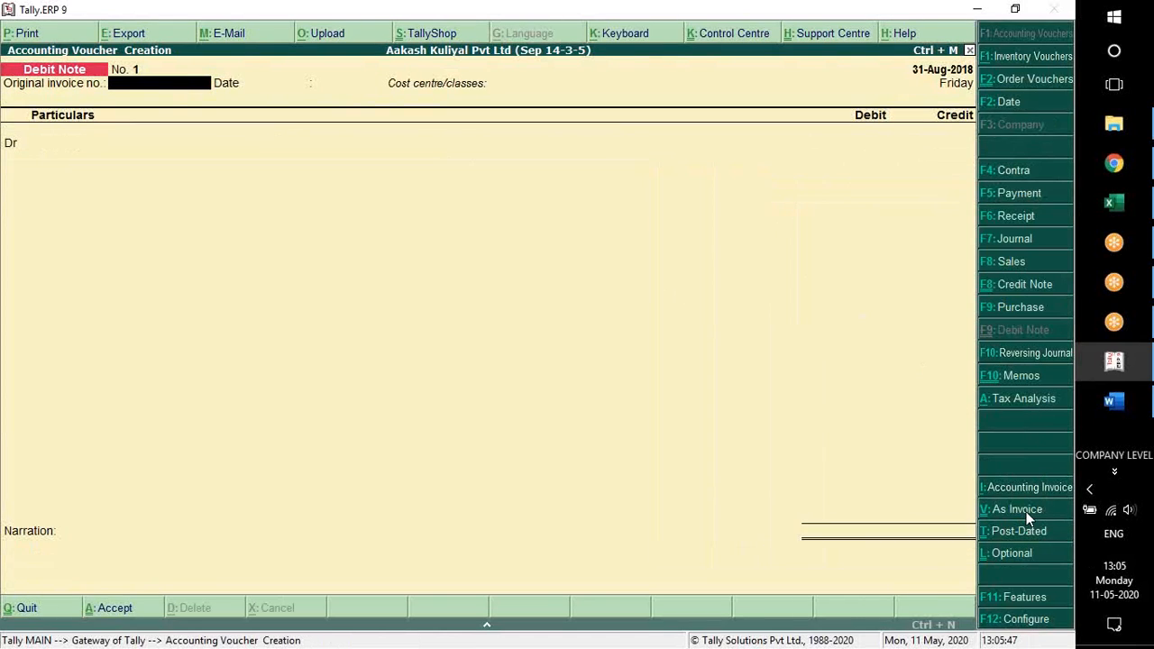
{"action": "left_click", "coordinate": [1029, 512]}
{"action": "left_click", "coordinate": [1028, 513]}
{"action": "left_click", "coordinate": [1028, 512]}
{"action": "left_click", "coordinate": [1028, 512]}
{"action": "left_click", "coordinate": [1028, 512]}
{"action": "left_click", "coordinate": [1028, 513]}
{"action": "left_click", "coordinate": [1028, 512]}
{"action": "left_click", "coordinate": [1028, 512]}
{"action": "left_click", "coordinate": [1028, 516]}
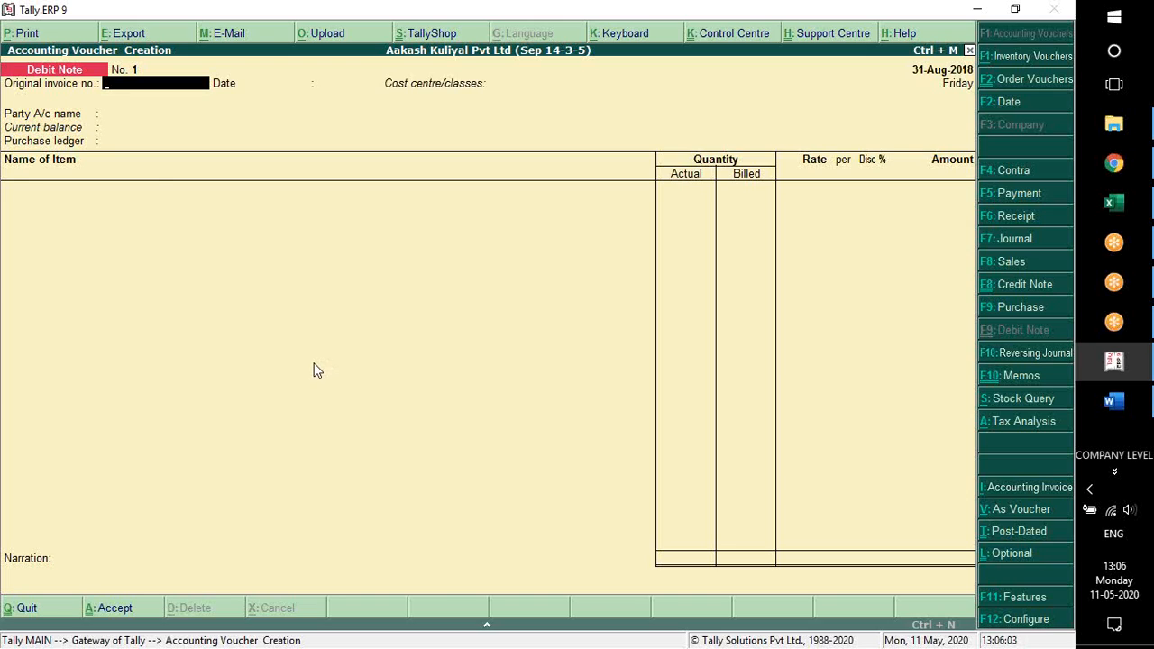
{"action": "left_click", "coordinate": [1021, 510]}
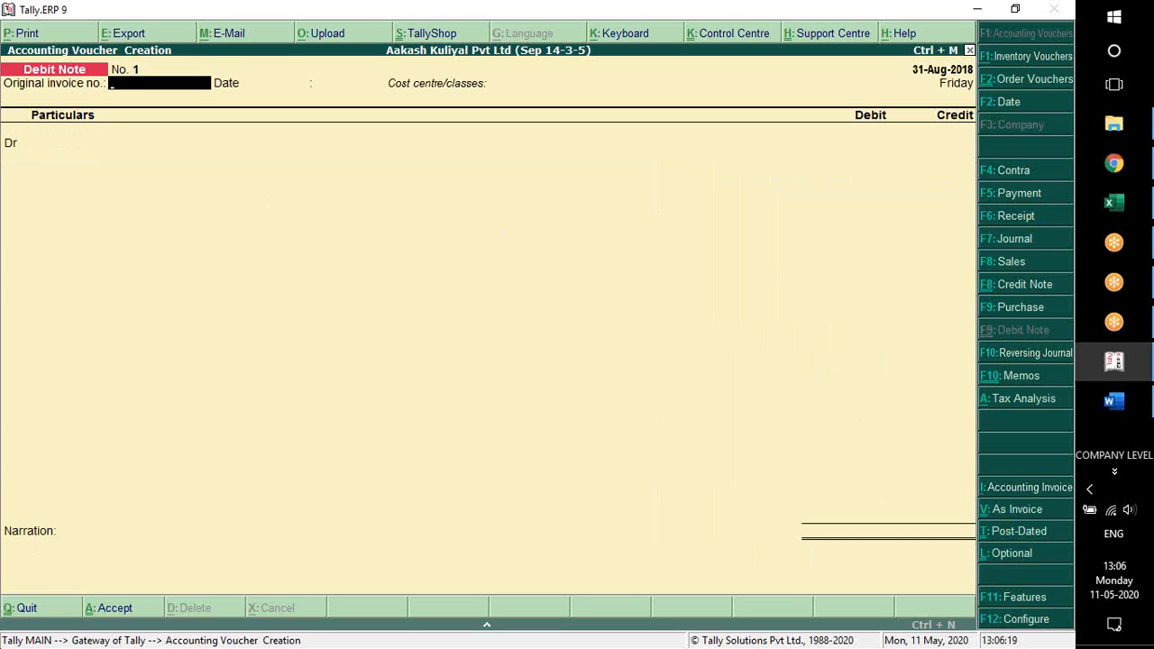
Check the Lesson 10 requirements in Word, return to Tally, and set recording of credit notes in invoice mode to Yes in the inventory features
{"action": "key", "text": "alt+Tab"}
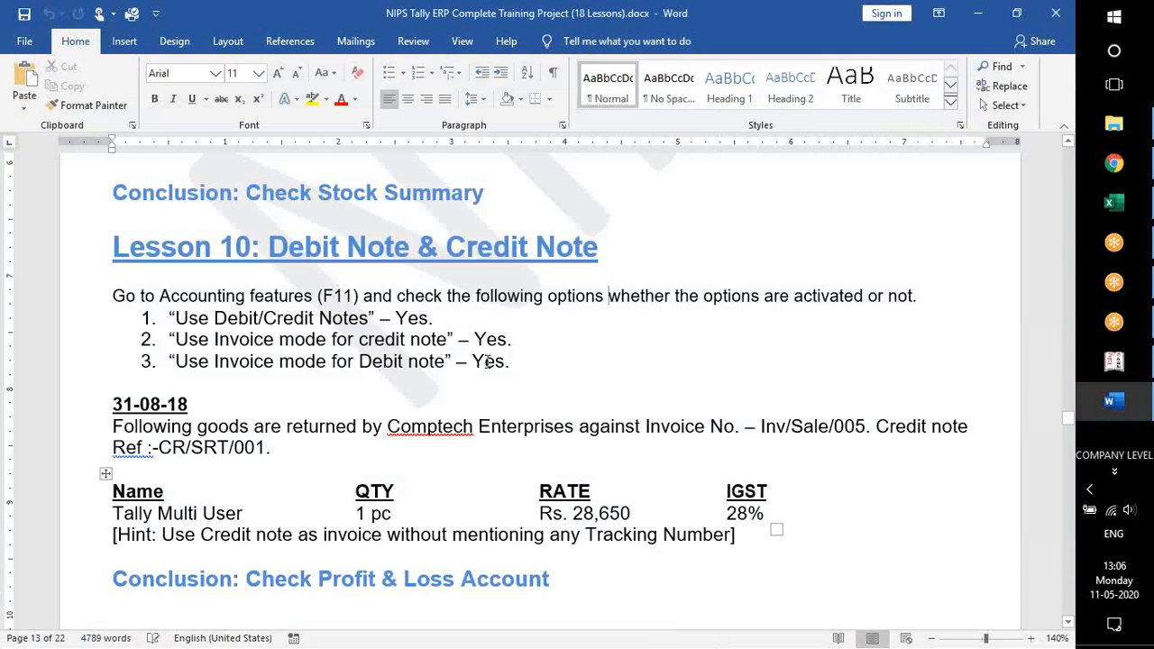
{"action": "key", "text": "alt+Tab"}
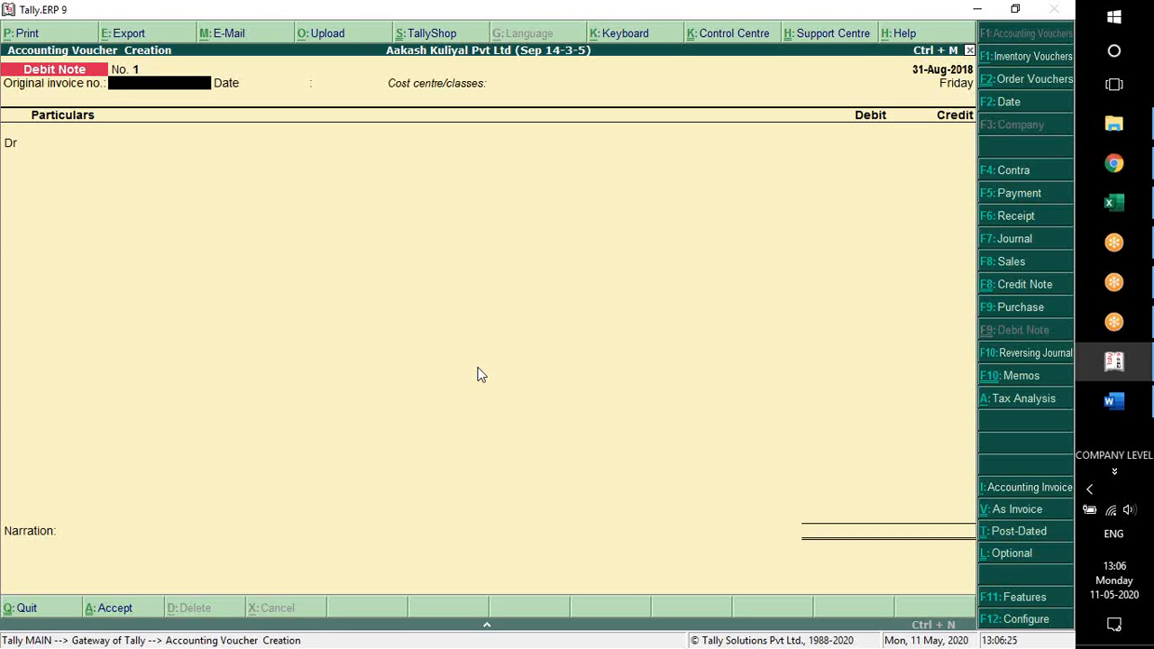
{"action": "key", "text": "F11"}
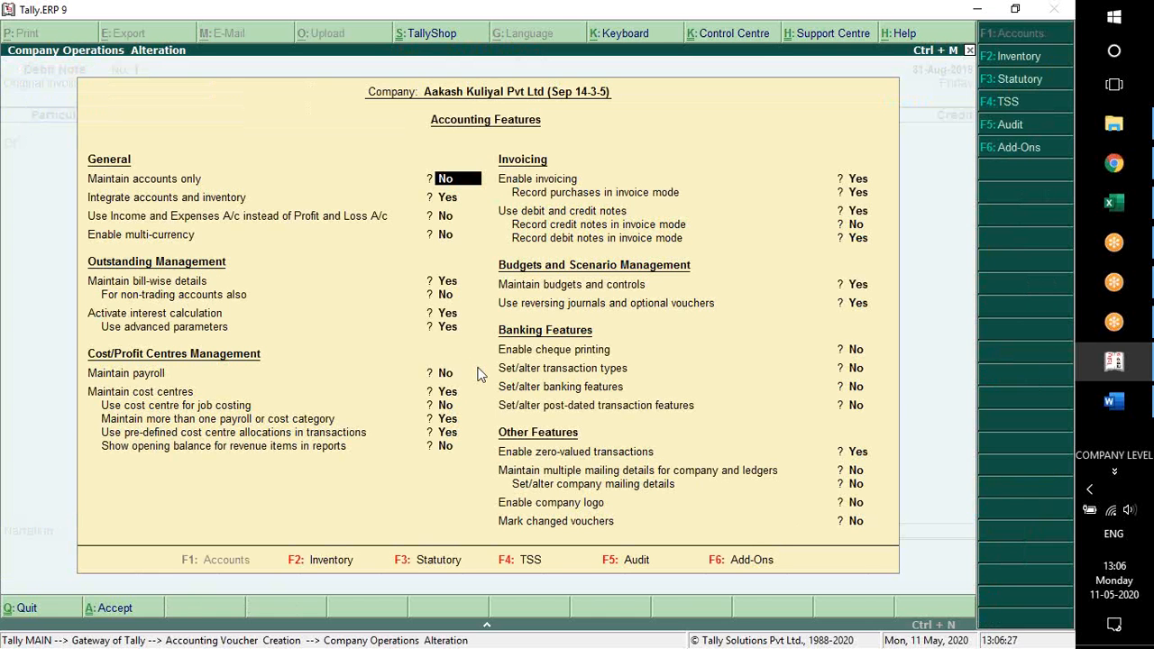
{"action": "key", "text": "F2"}
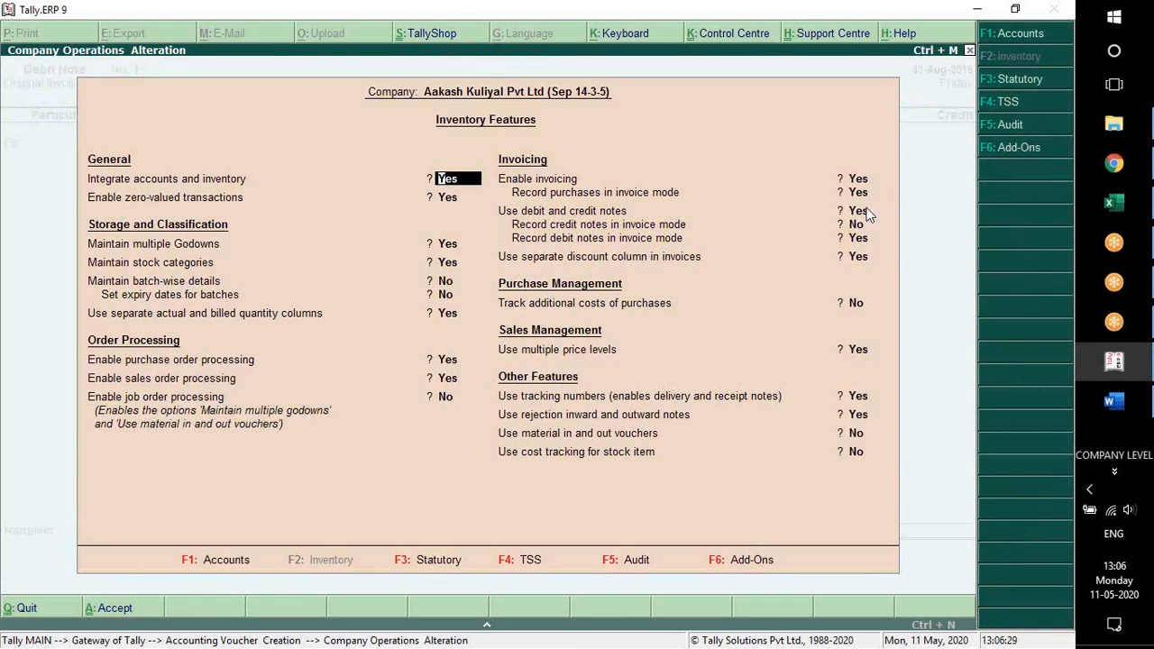
{"action": "left_click", "coordinate": [862, 212]}
{"action": "left_click", "coordinate": [864, 224]}
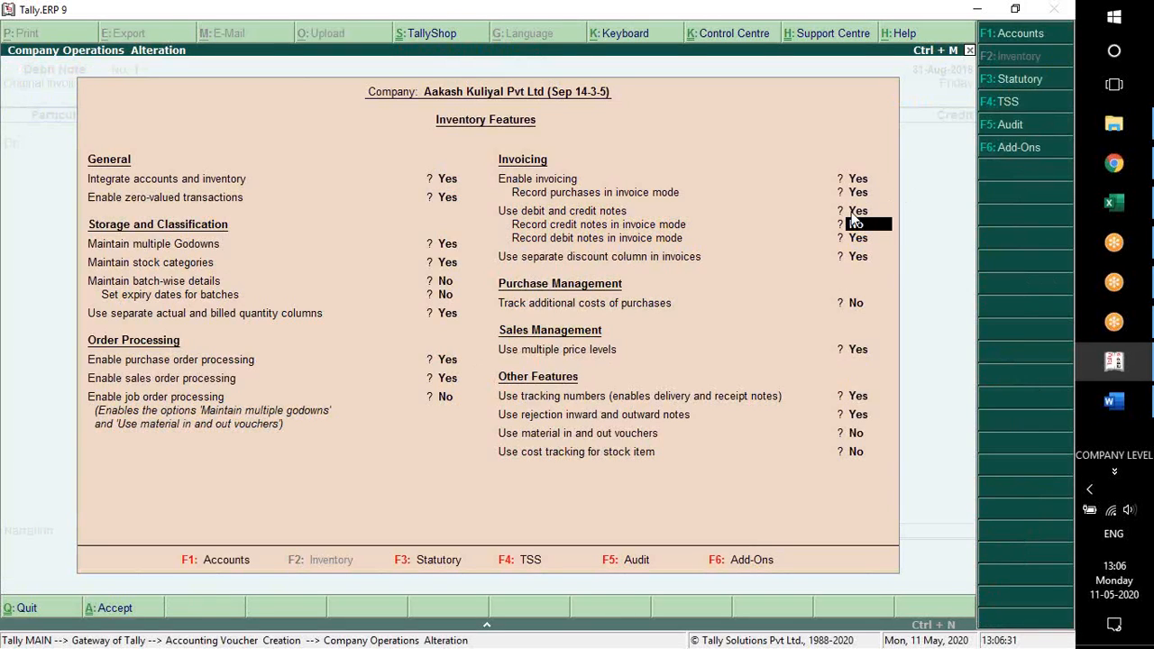
{"action": "type", "text": "y"}
{"action": "key", "text": "Return"}
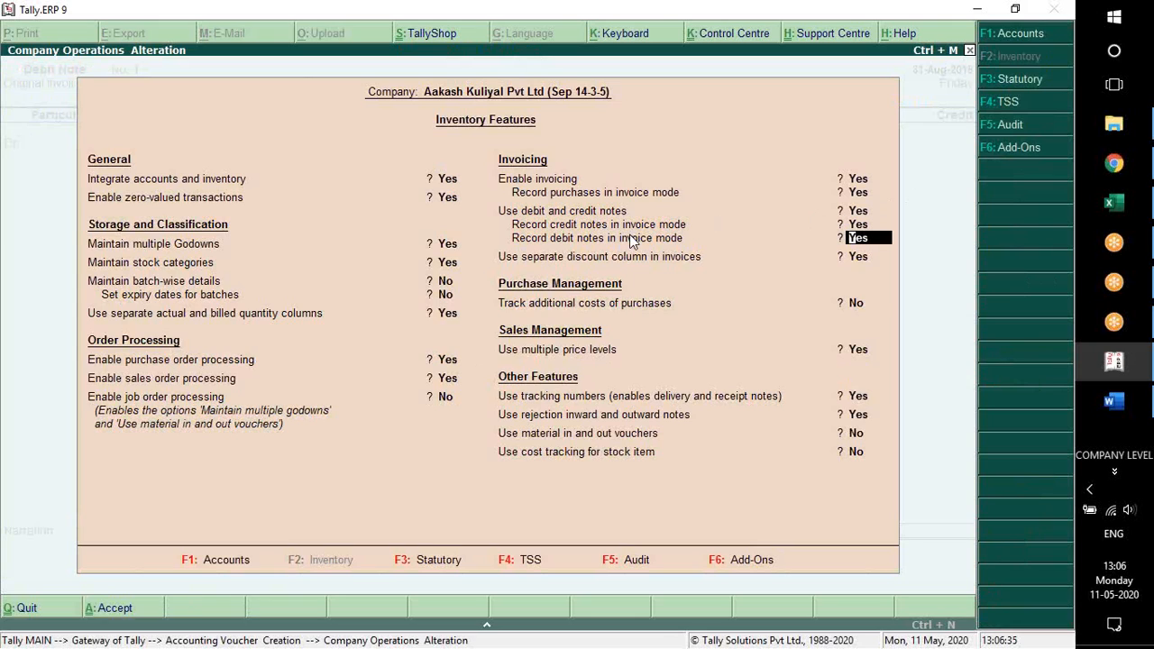
{"action": "key", "text": "Return"}
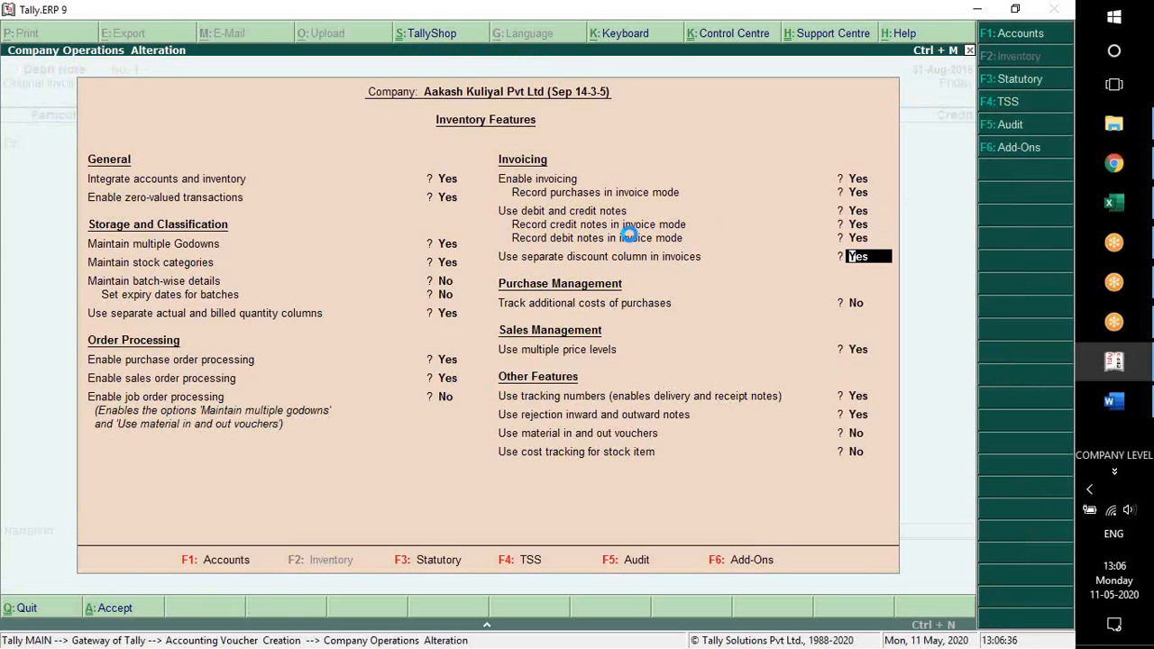
{"action": "key", "text": "ctrl+a"}
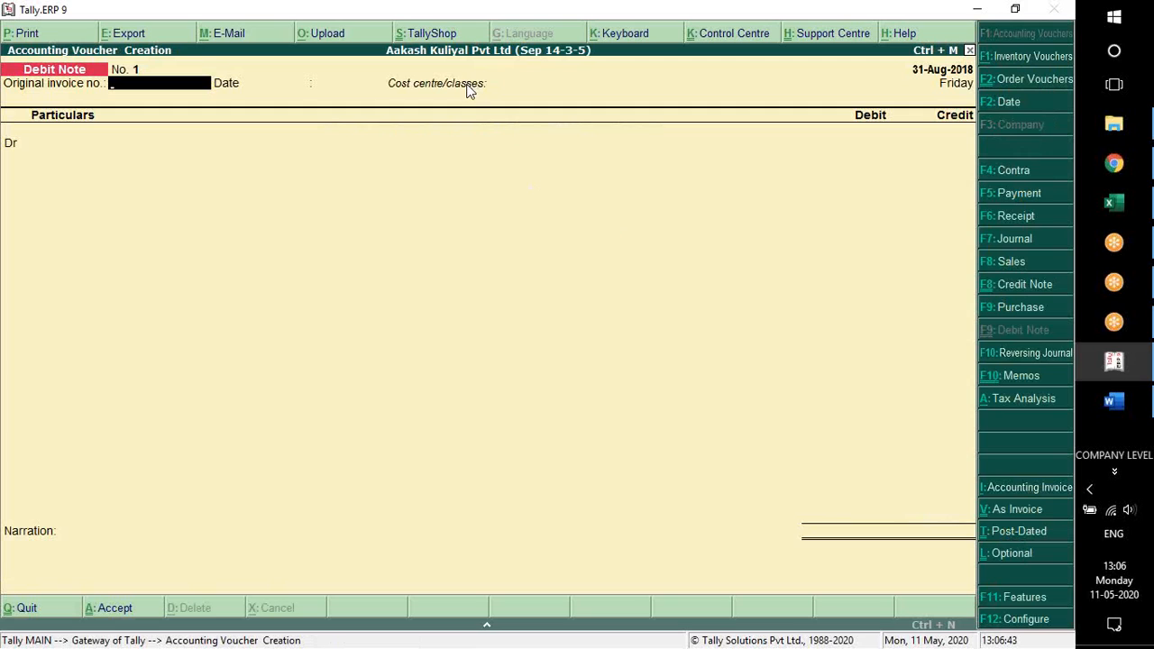
Show the debit note in invoice mode, then switch to Word and mark Comptech in the goods-return exercise
{"action": "left_click", "coordinate": [1010, 521]}
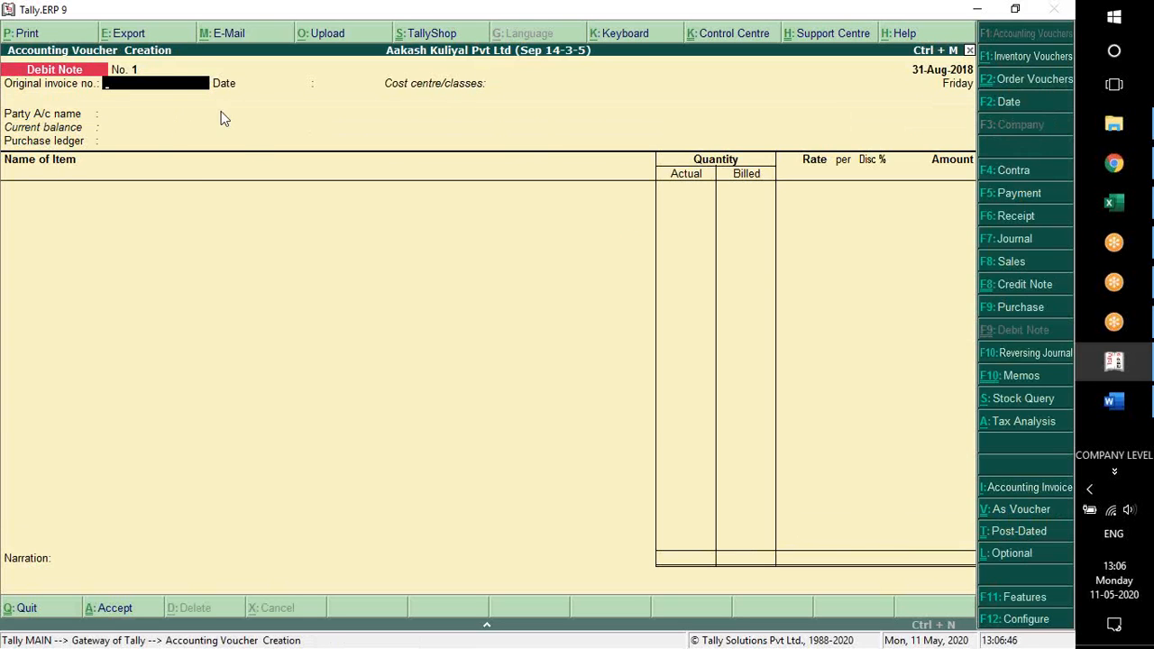
{"action": "left_click", "coordinate": [1114, 400]}
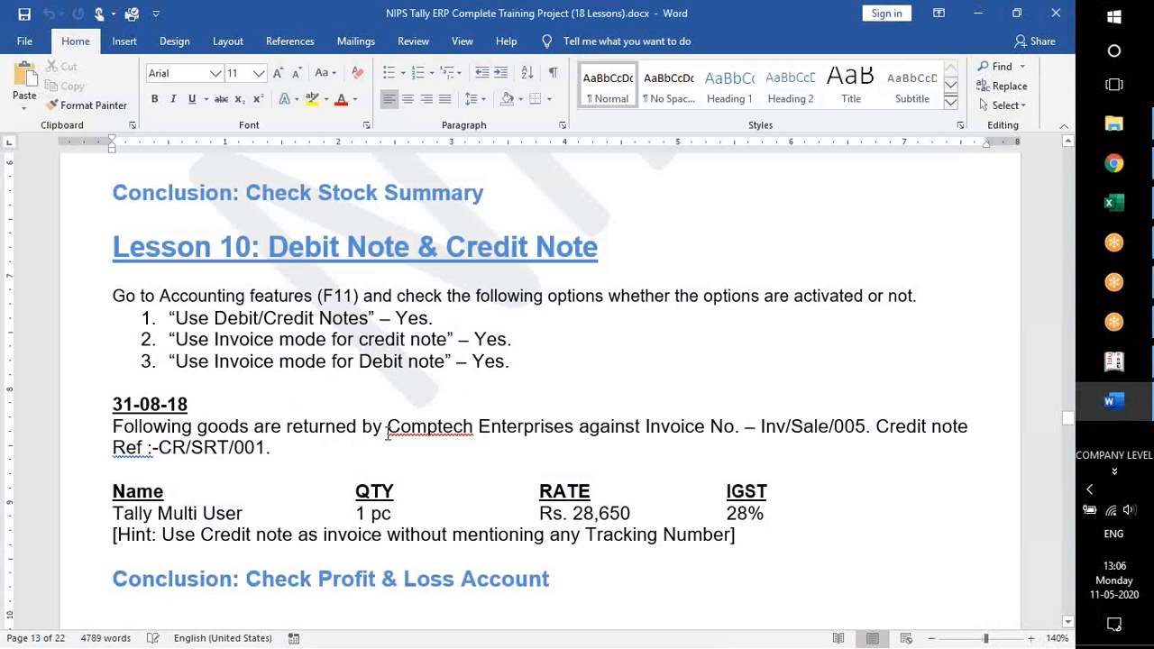
{"action": "double_click", "coordinate": [423, 431]}
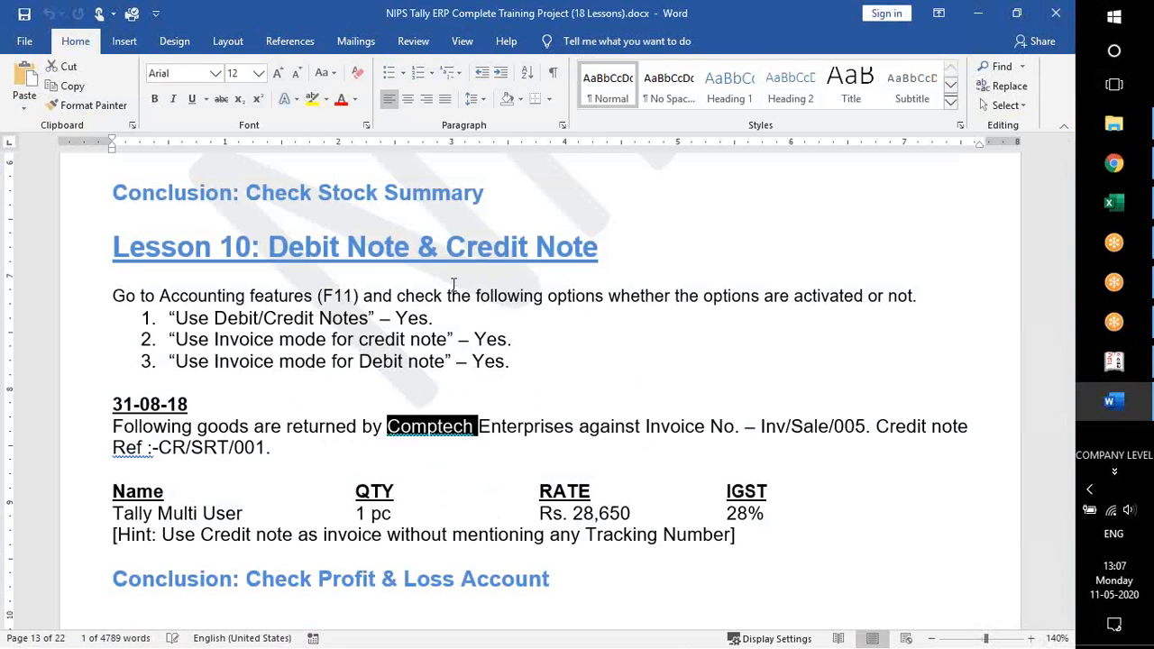
Return to Tally, quit the debit note, and open the sales voucher from the Comptech Enterprises ledger for inspection
{"action": "key", "text": "alt+Tab"}
{"action": "key", "text": "Escape"}
{"action": "key", "text": "y"}
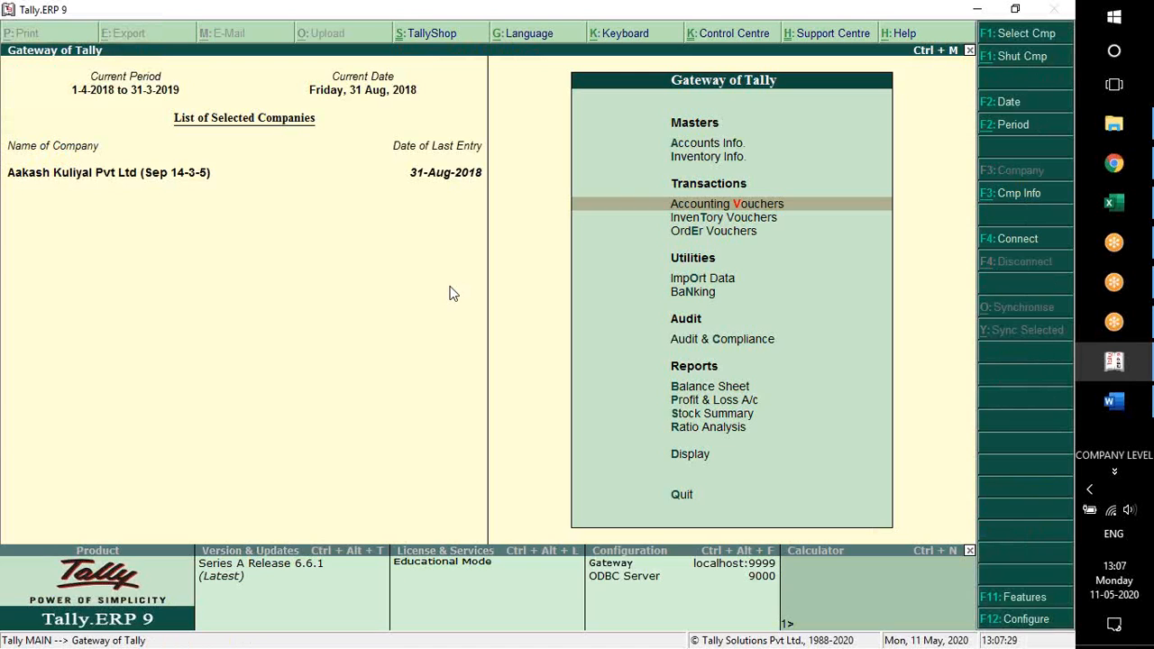
{"action": "key", "text": "d"}
{"action": "key", "text": "a"}
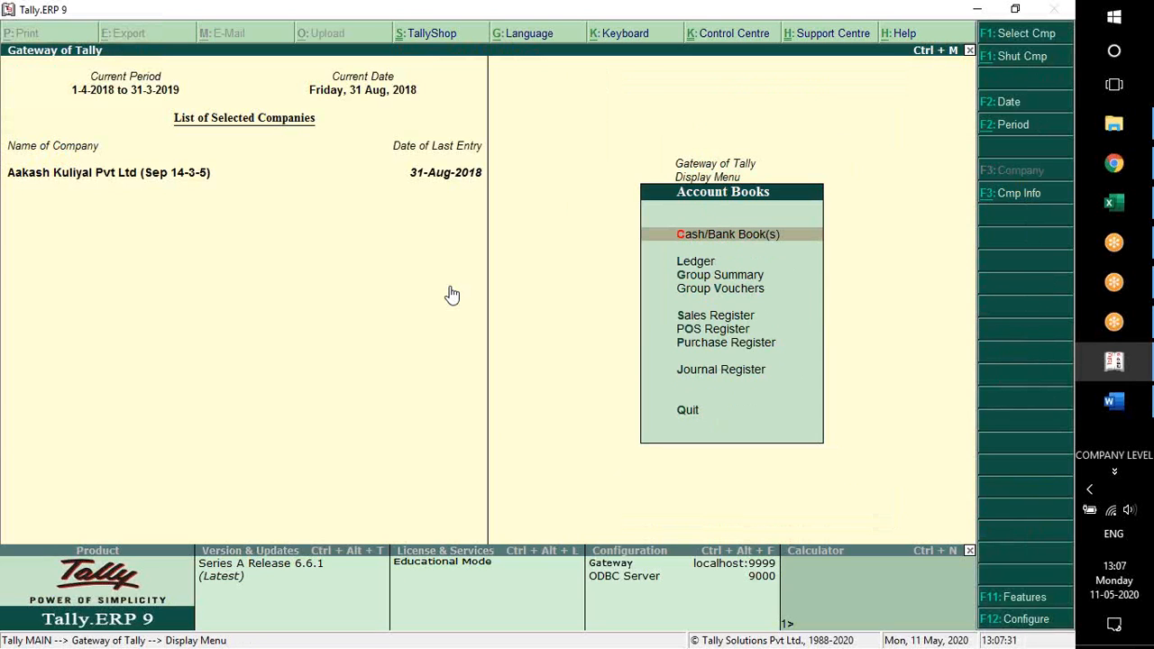
{"action": "key", "text": "l"}
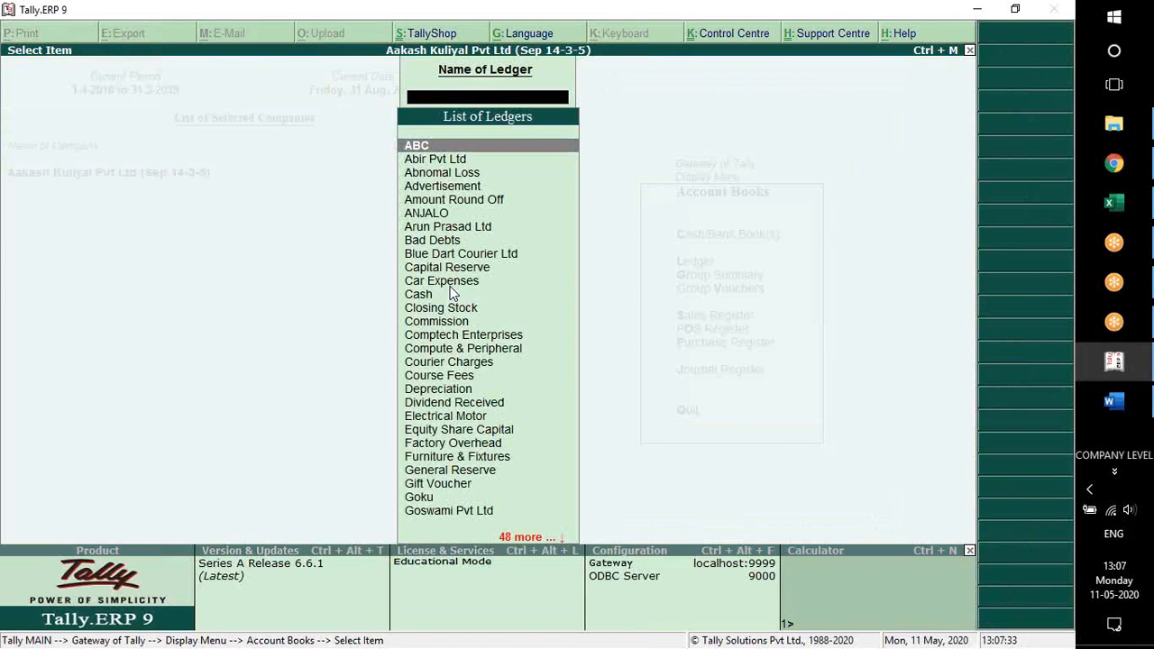
{"action": "type", "text": "Co"}
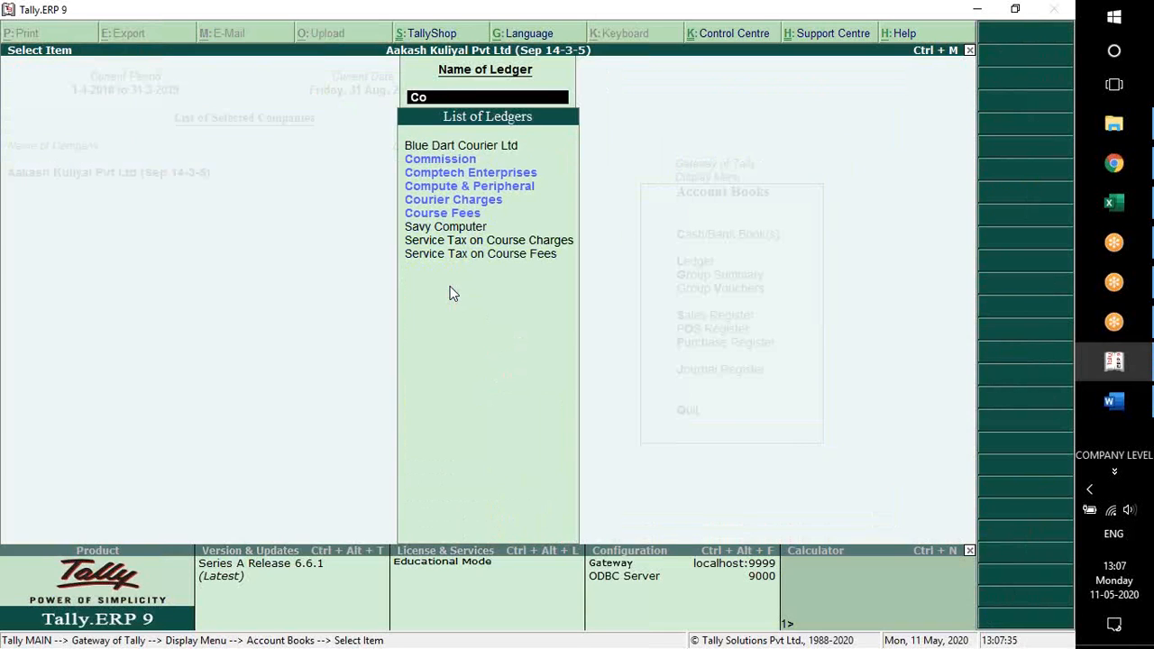
{"action": "key", "text": "Down"}
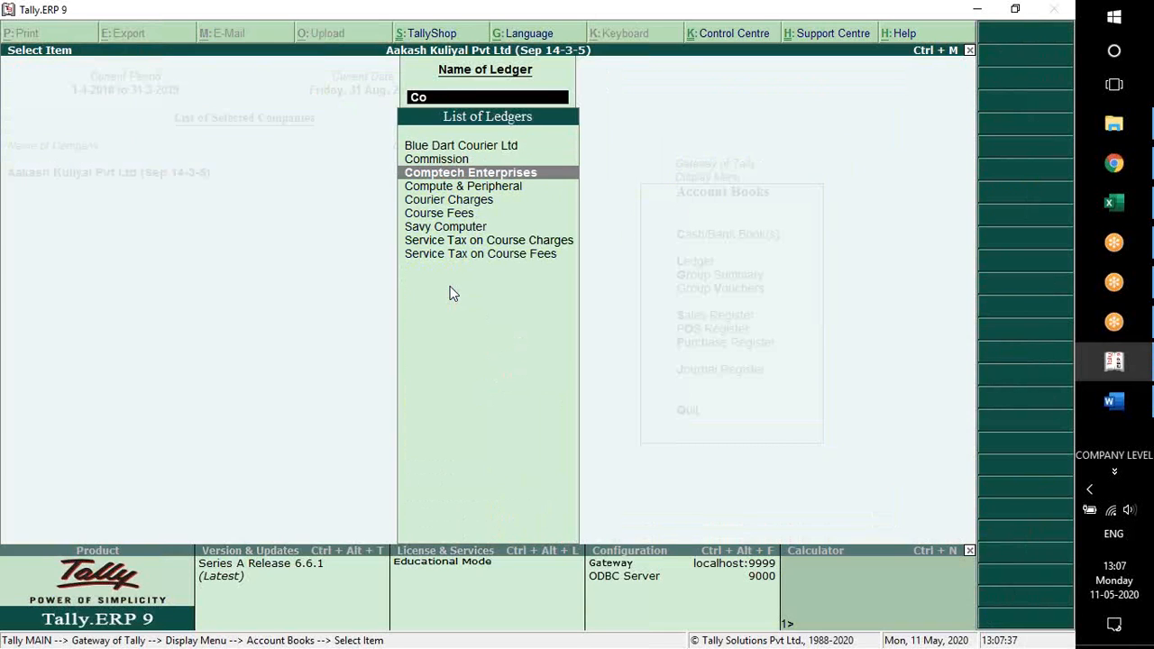
{"action": "key", "text": "Return"}
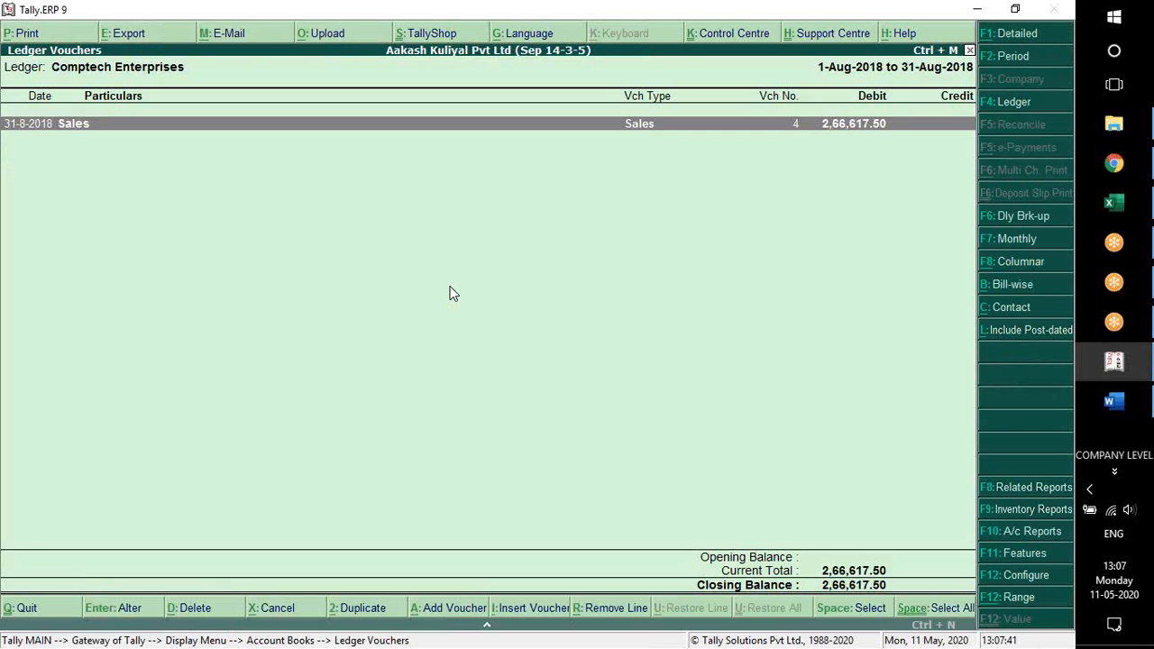
{"action": "key", "text": "Return"}
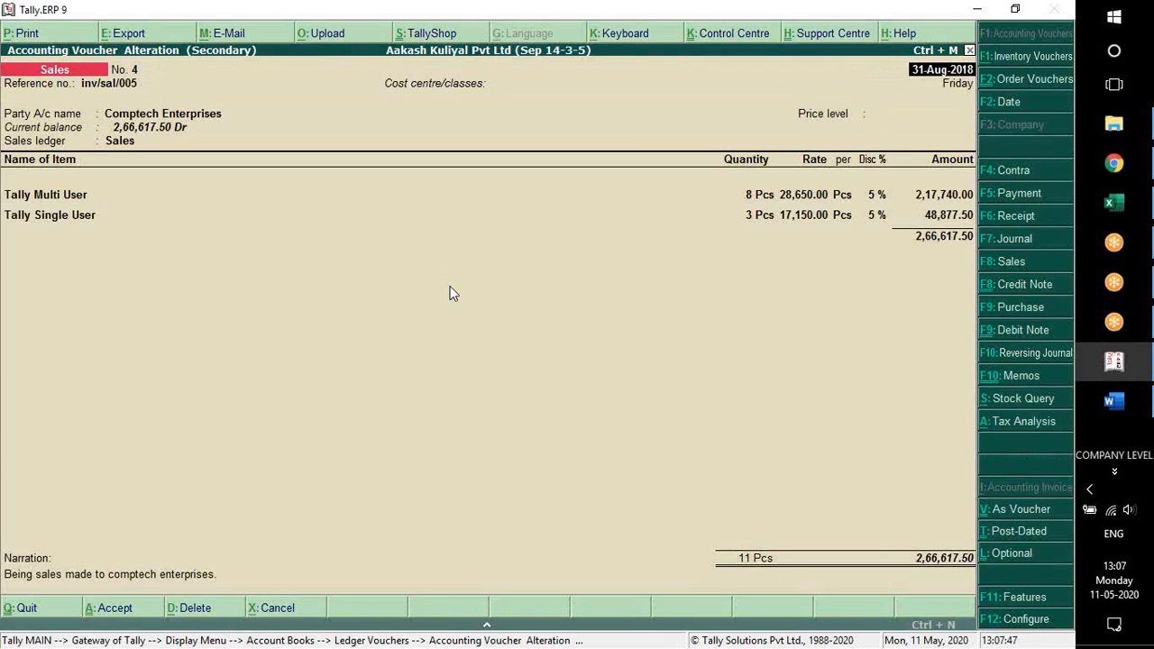
Close the sales voucher and ledger report back to the Gateway of Tally, and recheck the exercise in Word
{"action": "key", "text": "Escape"}
{"action": "key", "text": "Escape"}
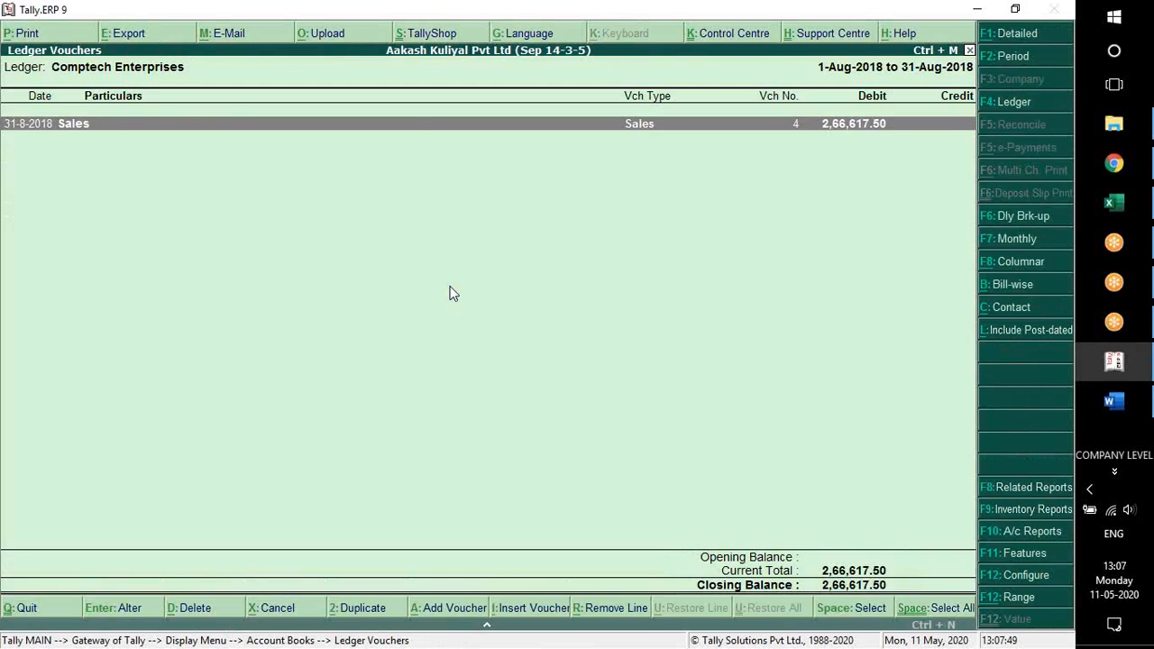
{"action": "key", "text": "Escape"}
{"action": "key", "text": "Escape"}
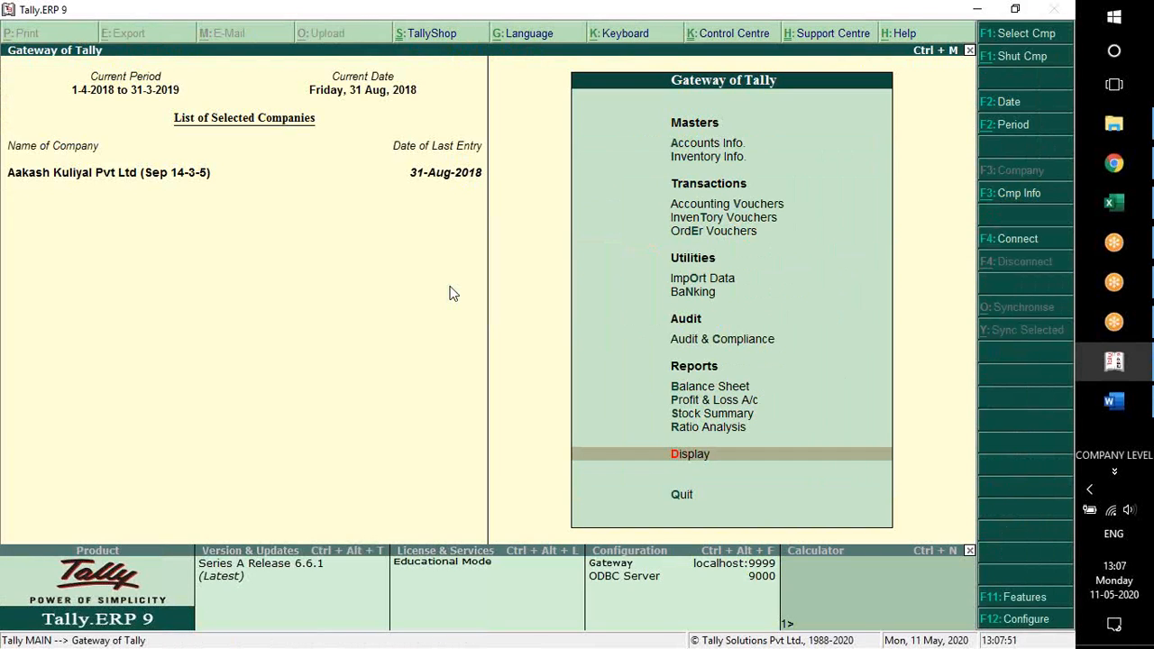
{"action": "key", "text": "Escape"}
{"action": "key", "text": "n"}
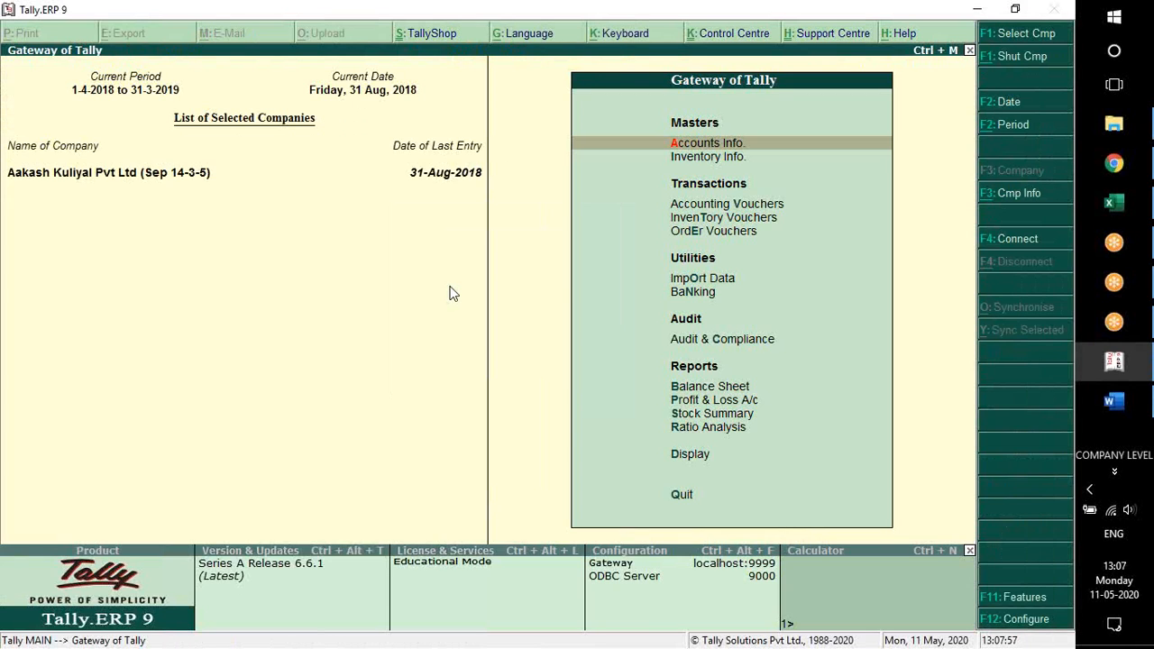
{"action": "key", "text": "alt+Tab"}
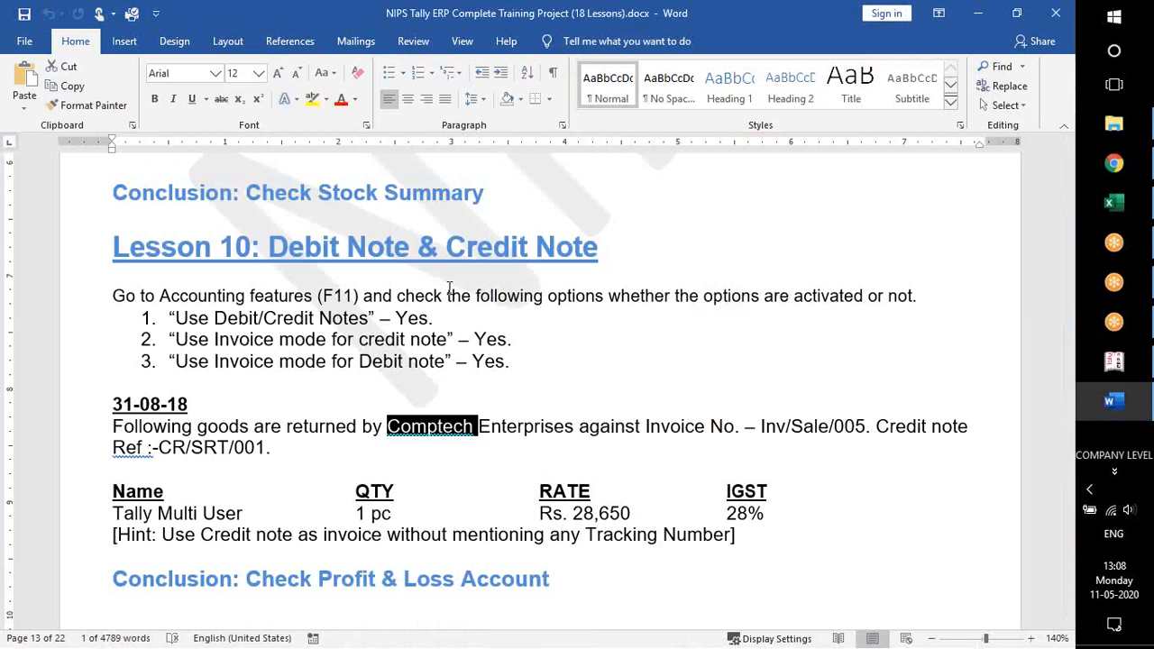
{"action": "key", "text": "alt+Tab"}
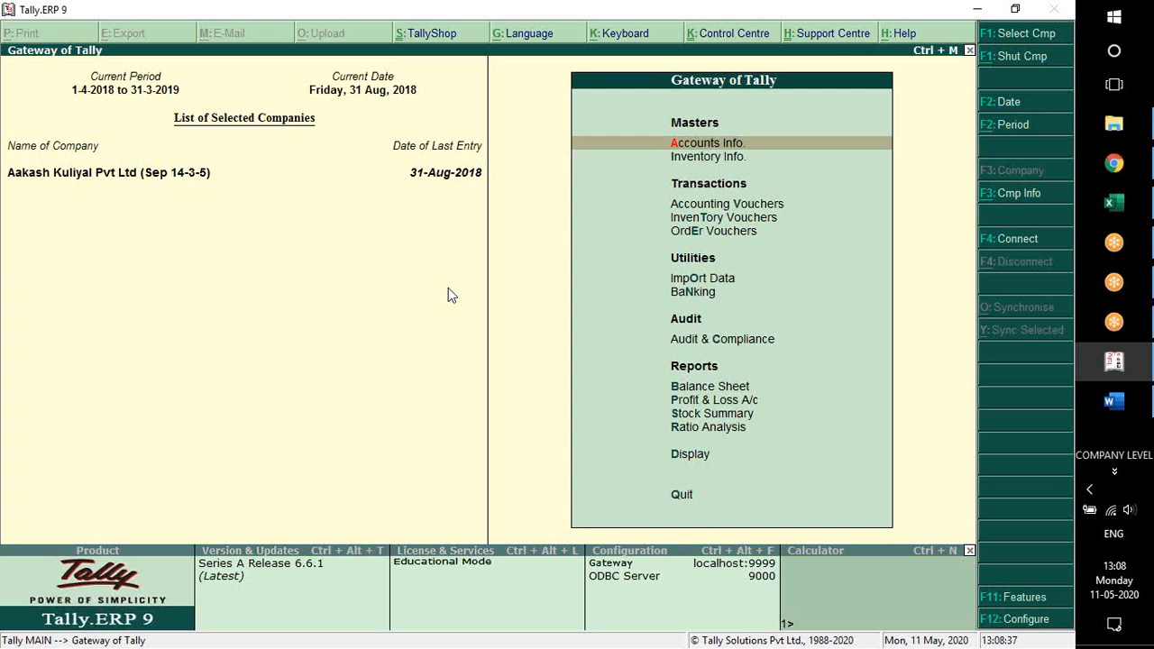
Open a sales voucher with its class and cost centre class Not Applicable, then change the entry to a credit note
{"action": "key", "text": "v"}
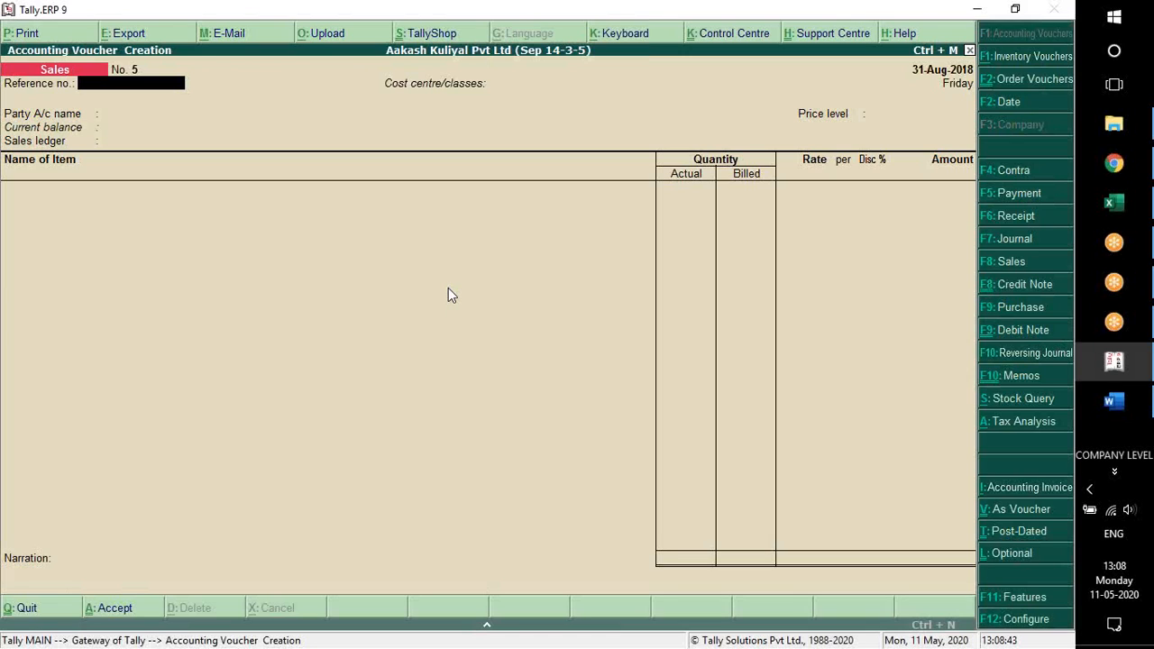
{"action": "key", "text": "F8"}
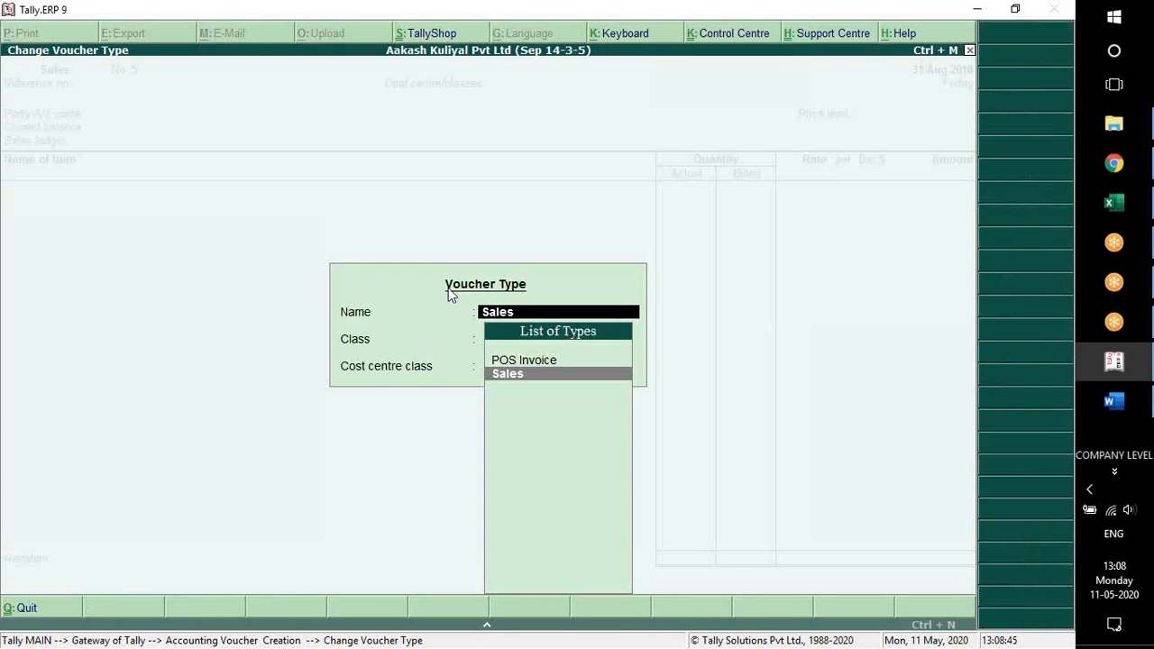
{"action": "key", "text": "Return"}
{"action": "key", "text": "Return"}
{"action": "key", "text": "Return"}
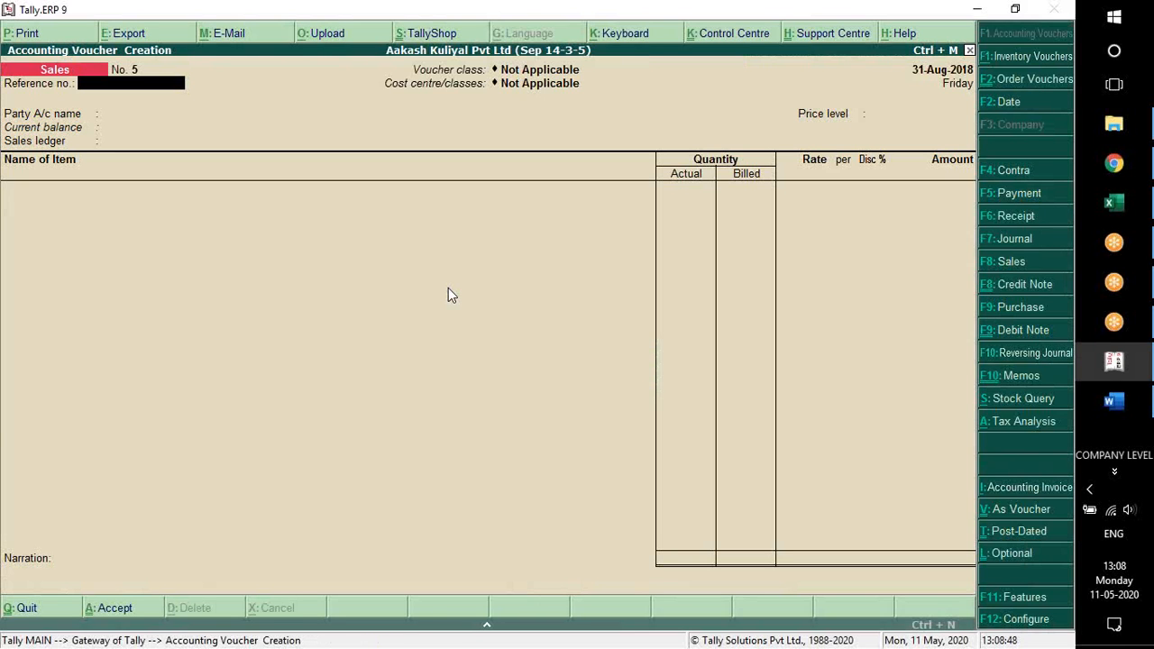
{"action": "key", "text": "ctrl+F8"}
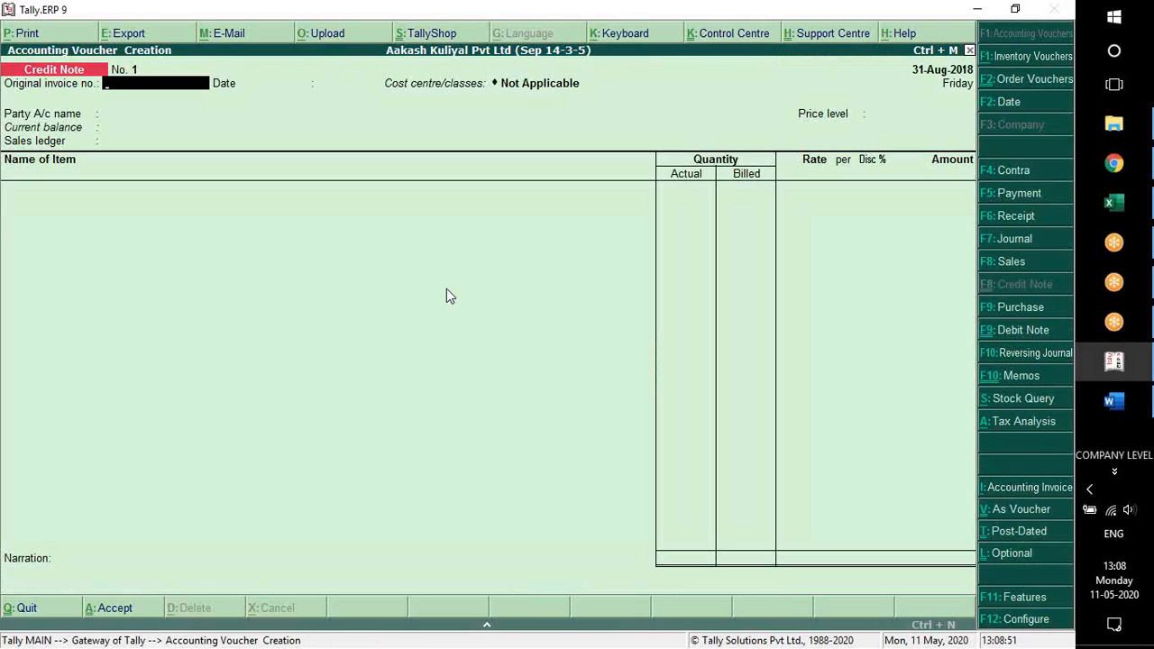
Switch to Word and select the original invoice number Inv/Sale/005 in the goods-return exercise
{"action": "key", "text": "alt+Tab"}
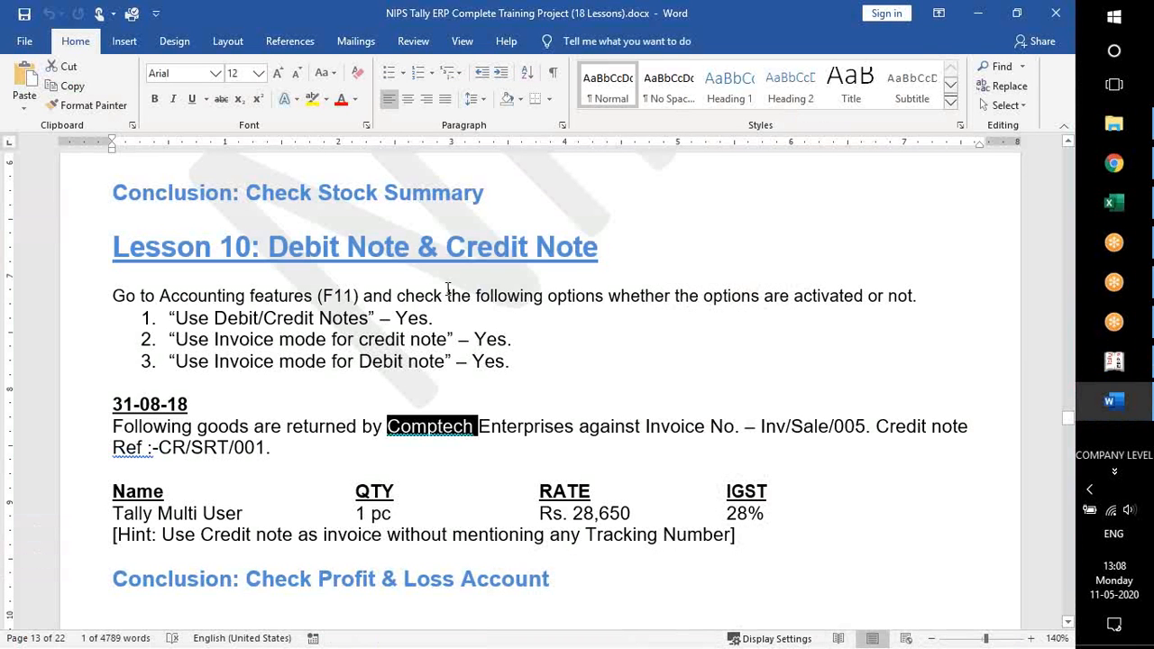
{"action": "key", "text": "alt+Tab"}
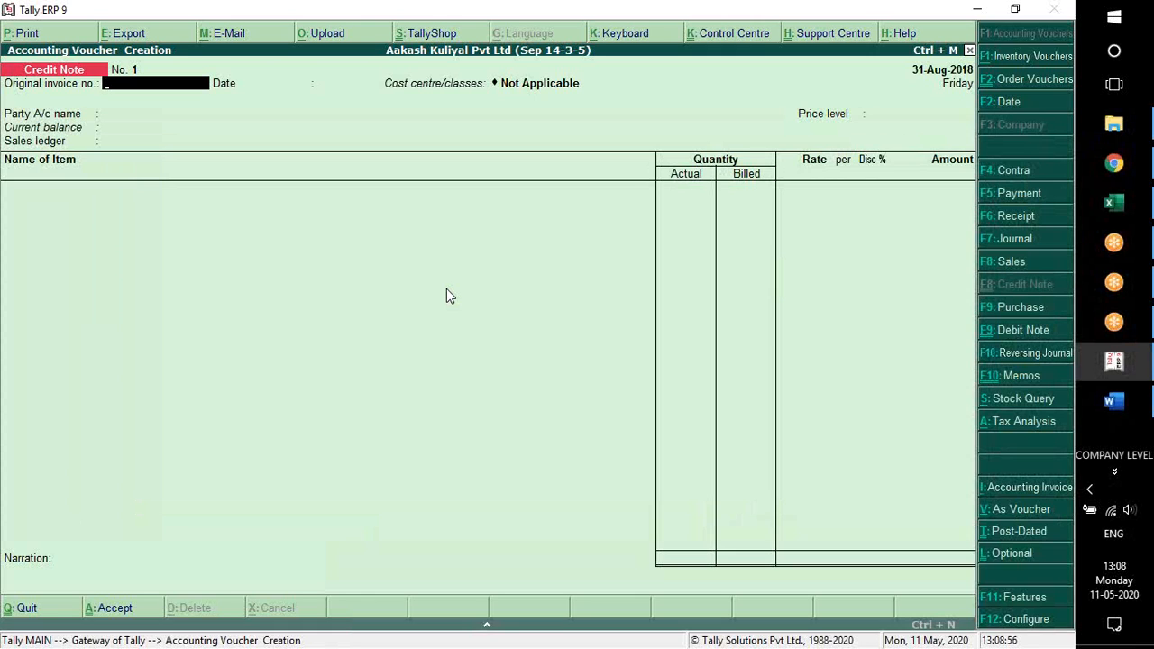
{"action": "key", "text": "alt+Tab"}
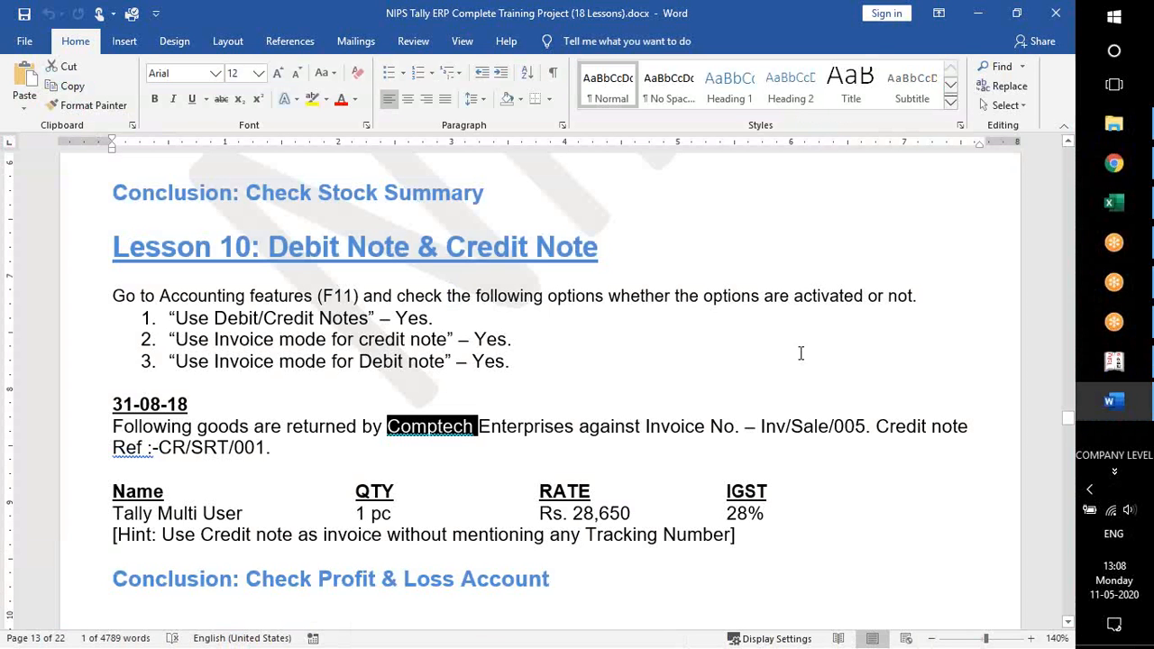
{"action": "left_click_drag", "start_coordinate": [760, 427], "coordinate": [866, 426]}
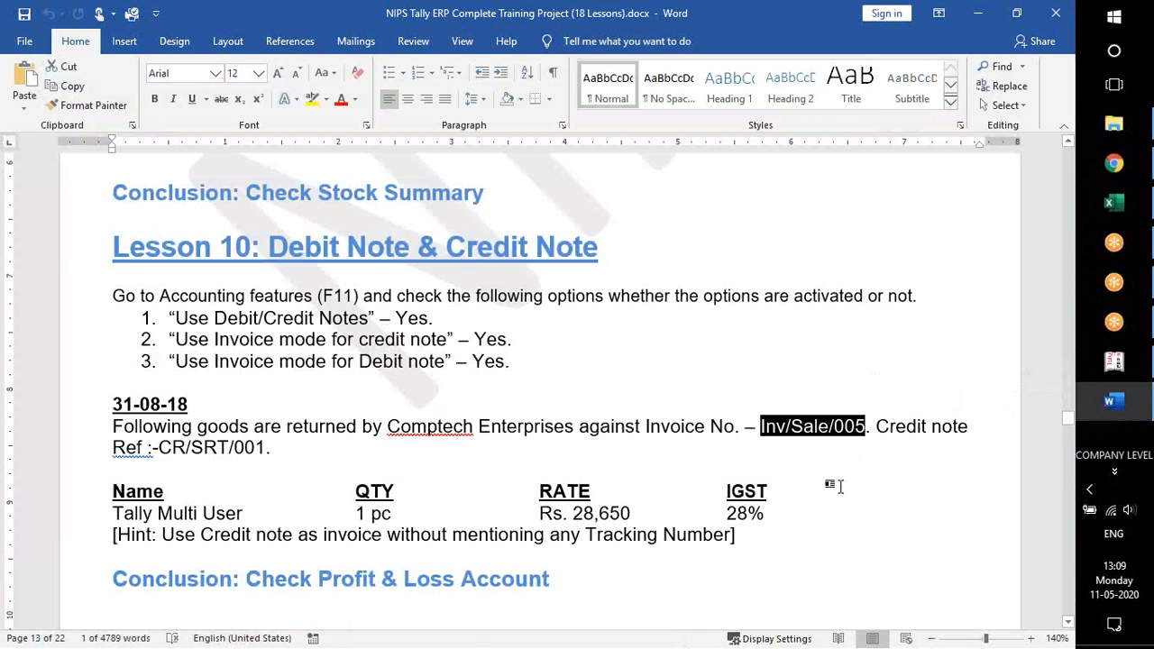
{"action": "key", "text": "alt"}
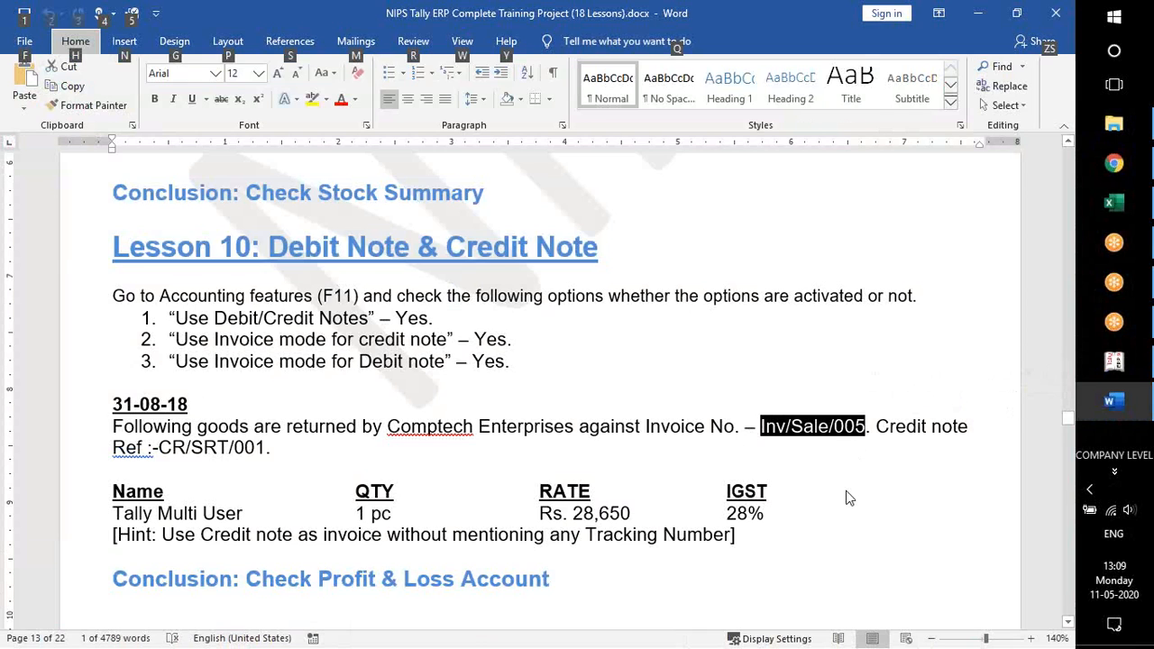
{"action": "key", "text": "alt+Tab"}
{"action": "key", "text": "ctrl+alt+v"}
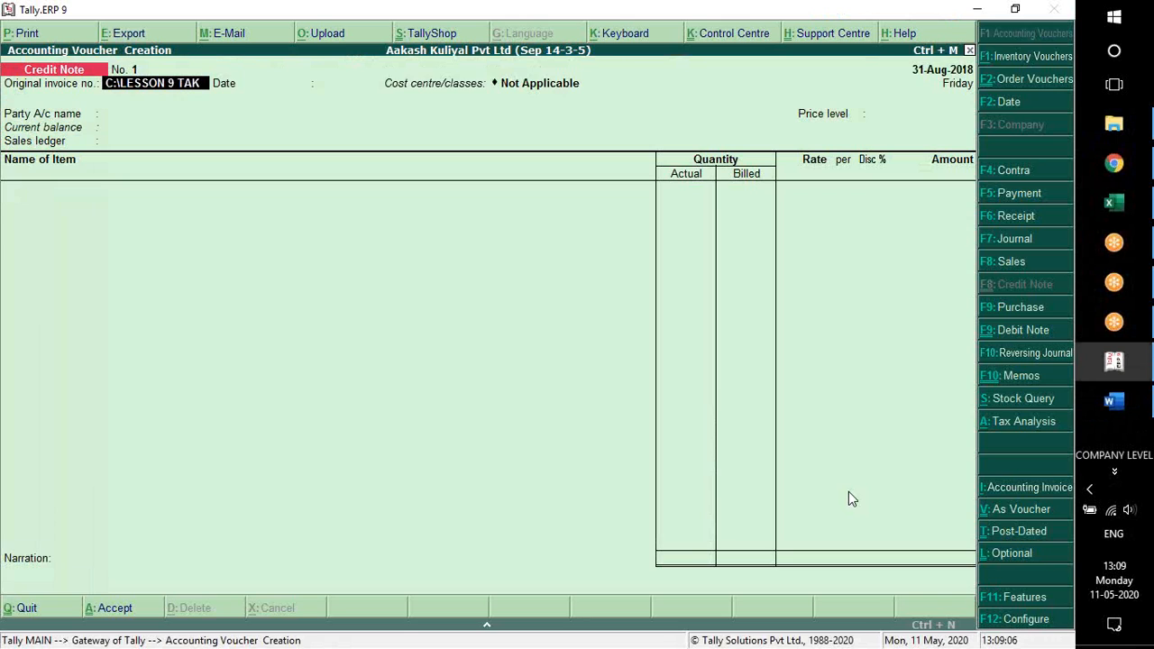
{"action": "key", "text": "BackSpace"}
{"action": "key", "text": "BackSpace"}
{"action": "key", "text": "BackSpace"}
{"action": "key", "text": "BackSpace"}
{"action": "key", "text": "BackSpace"}
{"action": "key", "text": "BackSpace"}
{"action": "key", "text": "BackSpace"}
{"action": "key", "text": "BackSpace"}
{"action": "key", "text": "BackSpace"}
{"action": "key", "text": "BackSpace"}
{"action": "key", "text": "BackSpace"}
{"action": "key", "text": "BackSpace"}
{"action": "key", "text": "BackSpace"}
{"action": "key", "text": "BackSpace"}
{"action": "key", "text": "BackSpace"}
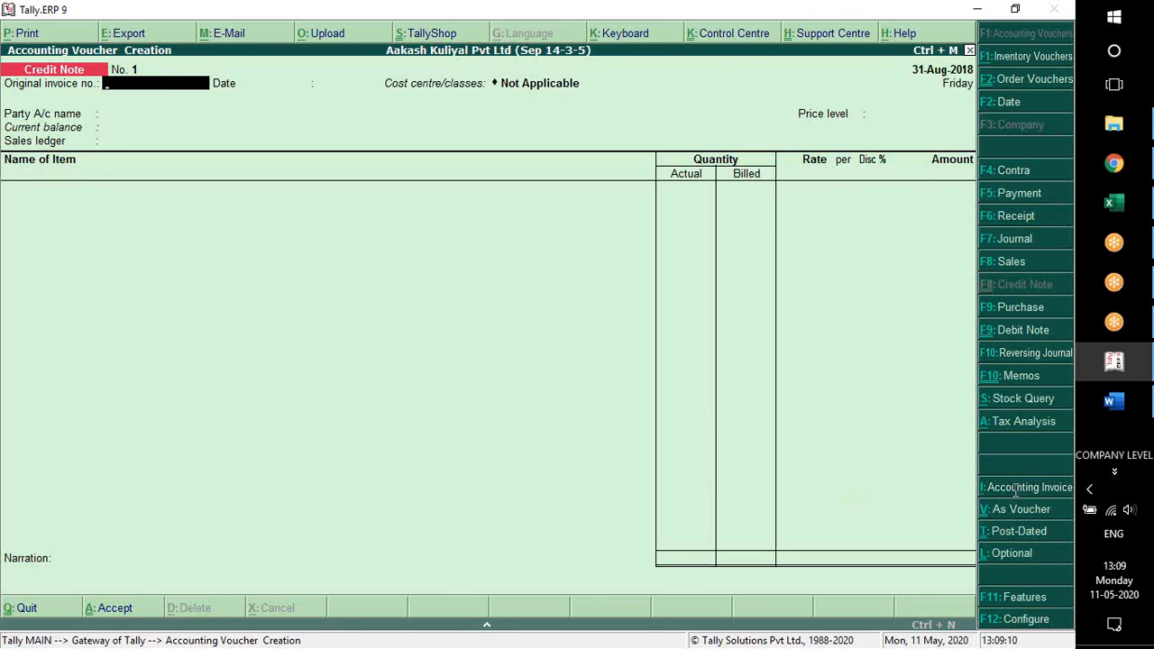
Copy the selected invoice number from Word and enter Inv/Sale/005 as the credit note's original invoice number in Tally
{"action": "key", "text": "alt+Tab"}
{"action": "key", "text": "ctrl+c"}
{"action": "key", "text": "alt+Tab"}
{"action": "key", "text": "ctrl+alt+v"}
{"action": "key", "text": "Return"}
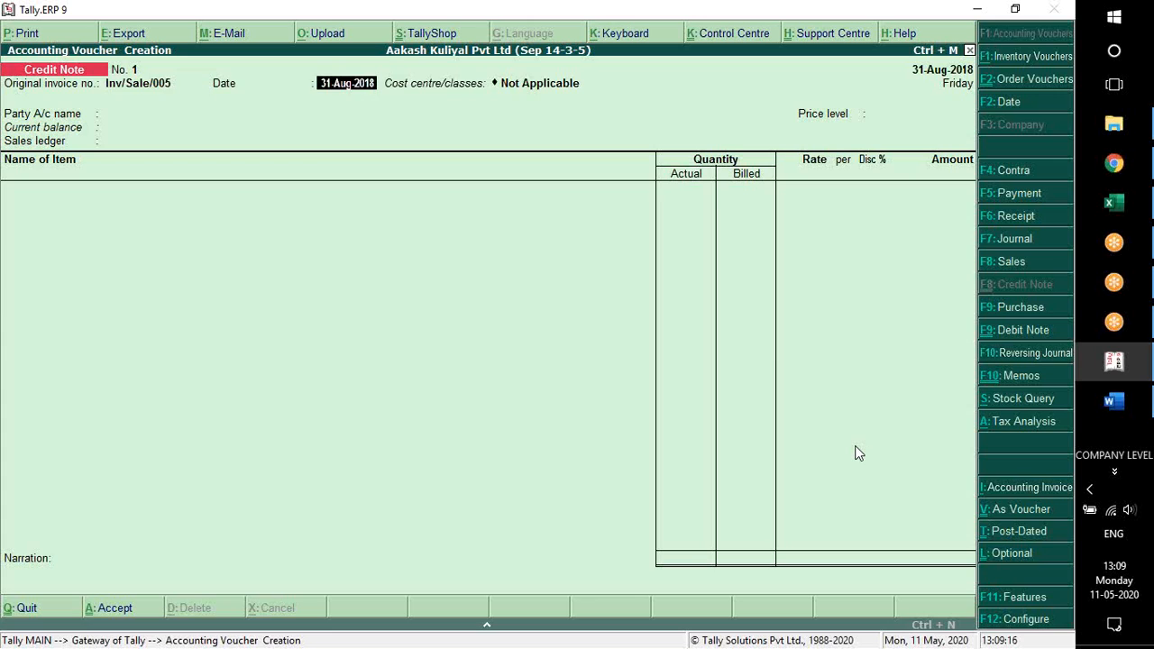
Keep the 31-Aug-2018 date and set party Comptech Enterprises, price level Not Applicable and sales ledger Sales Return on the credit note
{"action": "key", "text": "Return"}
{"action": "key", "text": "Return"}
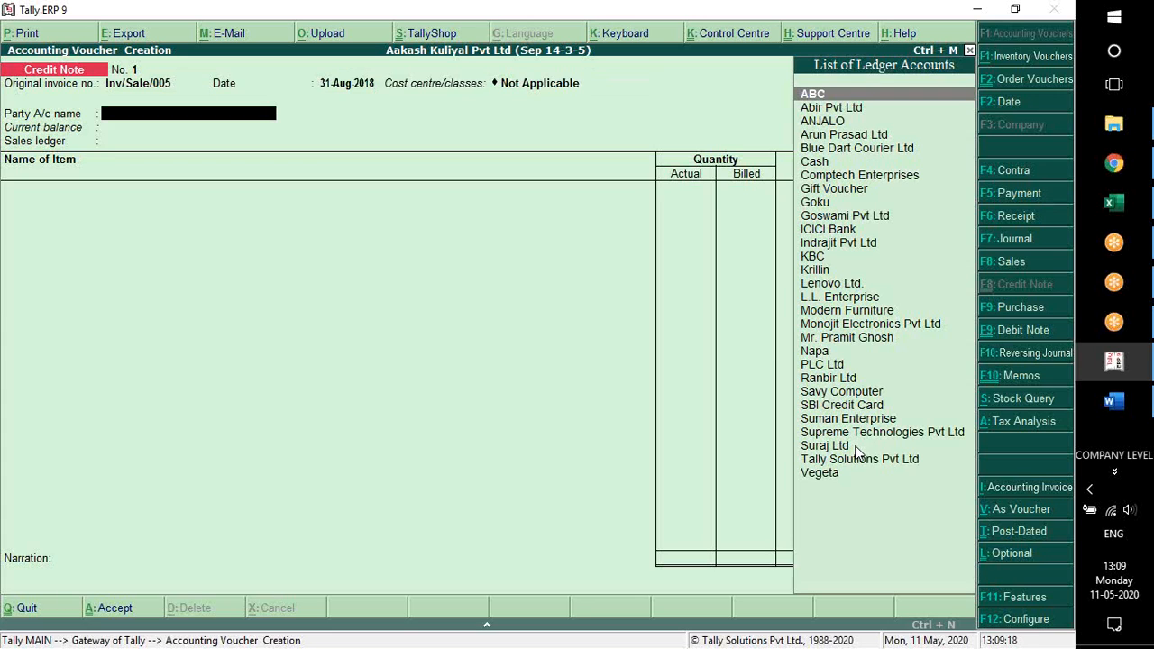
{"action": "type", "text": "Com"}
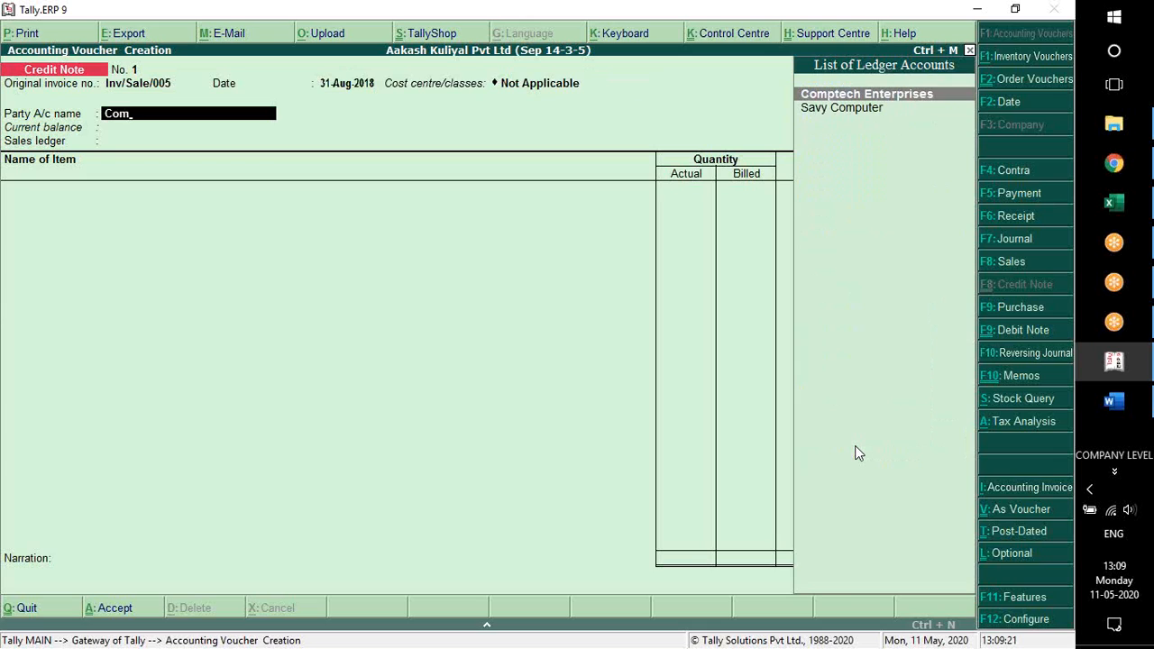
{"action": "key", "text": "Return"}
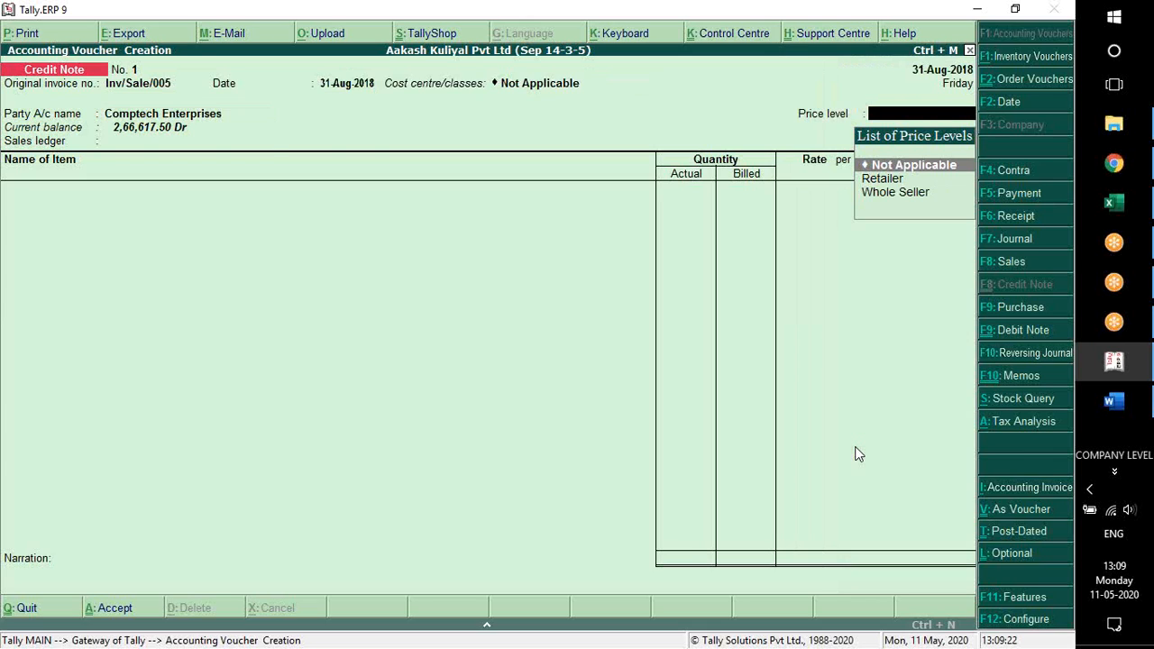
{"action": "key", "text": "Return"}
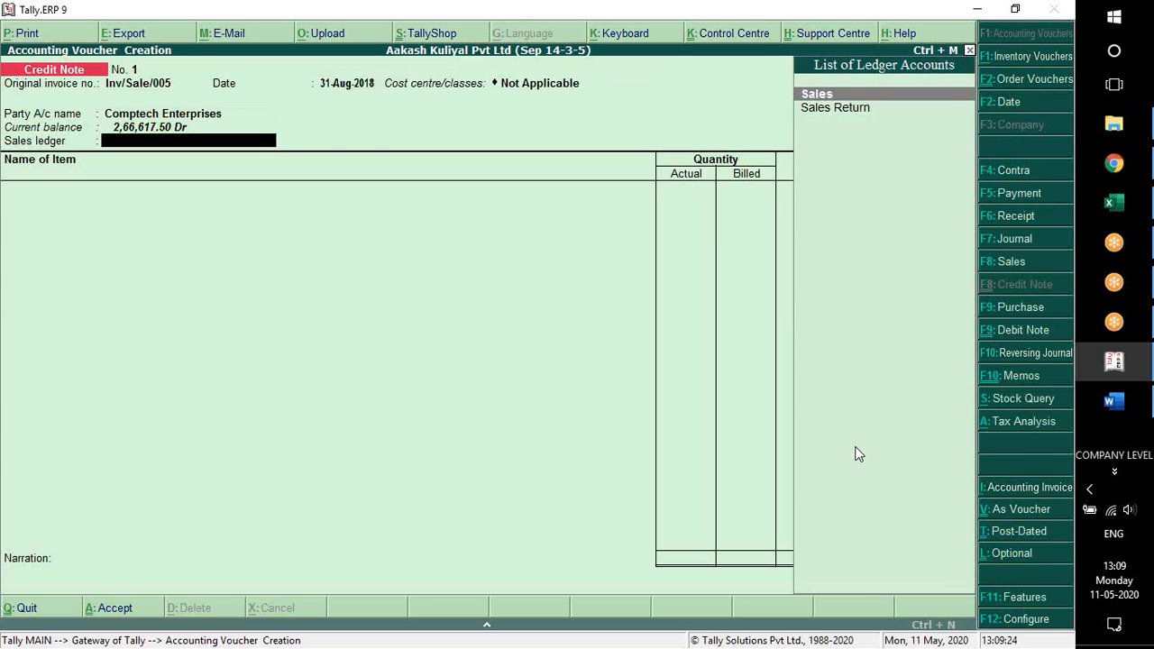
{"action": "key", "text": "Down"}
{"action": "key", "text": "Return"}
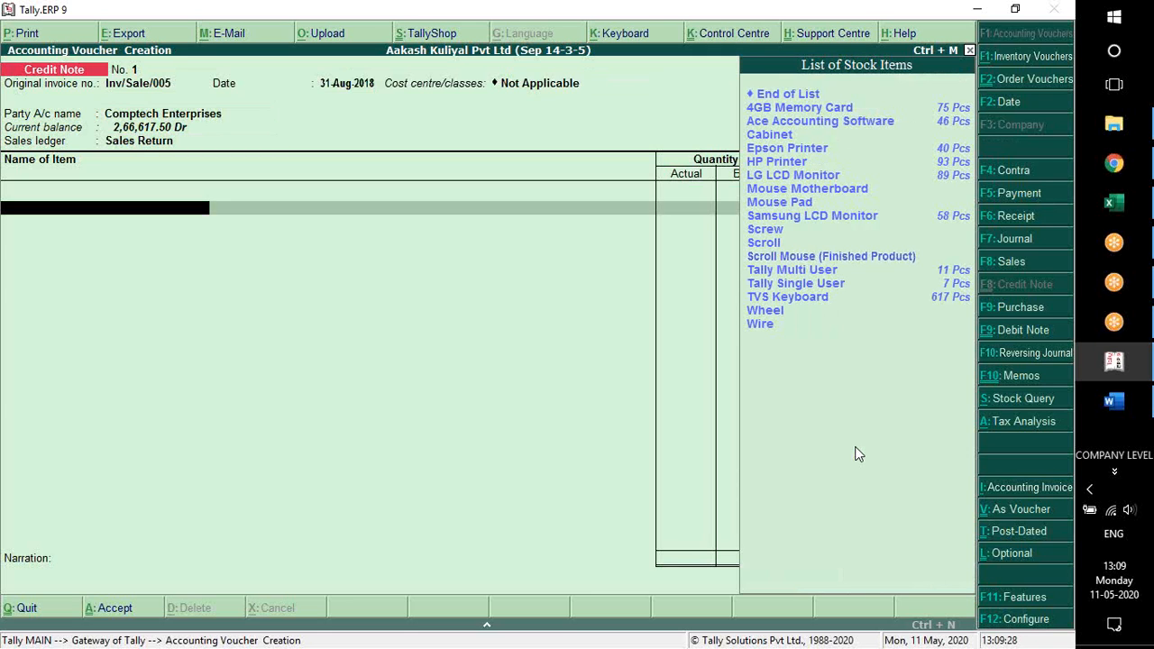
Check the returned item in the Word exercise, then add Tally Multi User in Tally with tracking and order numbers Not Applicable
{"action": "key", "text": "alt+Tab"}
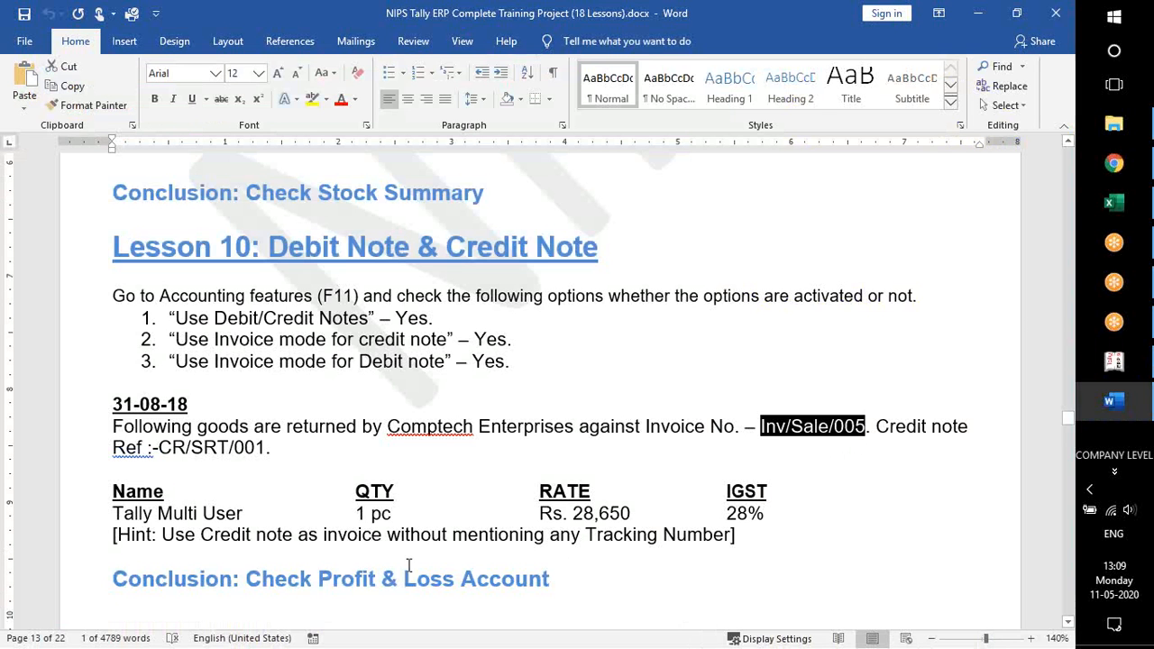
{"action": "left_click", "coordinate": [285, 512]}
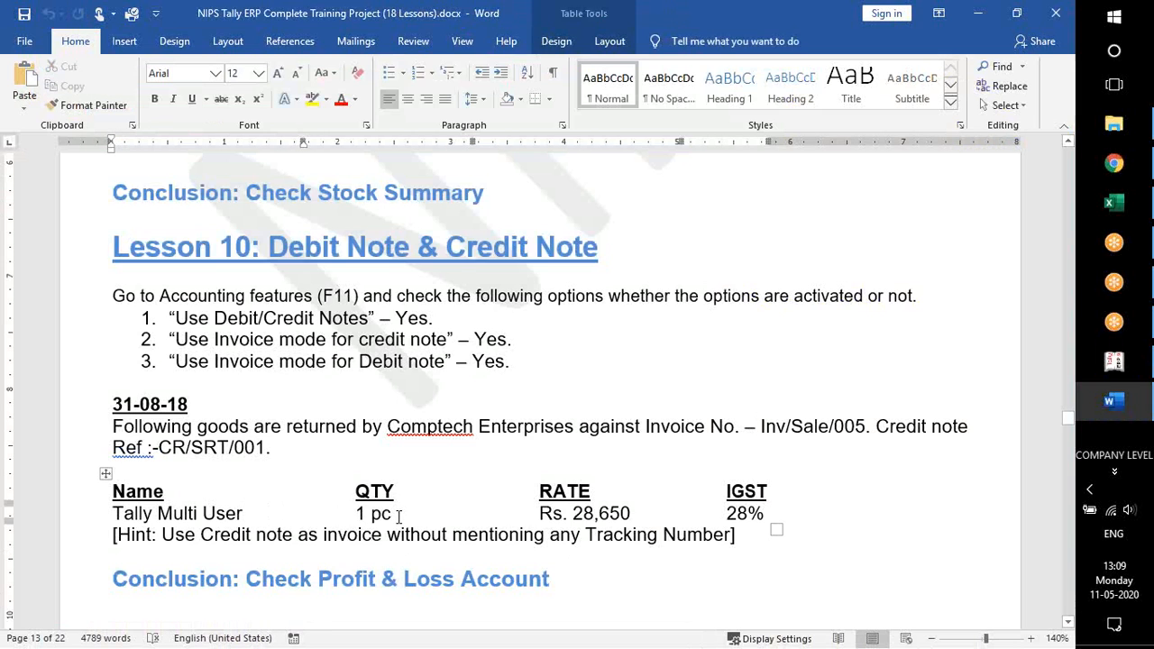
{"action": "key", "text": "alt+Tab"}
{"action": "type", "text": "Ta"}
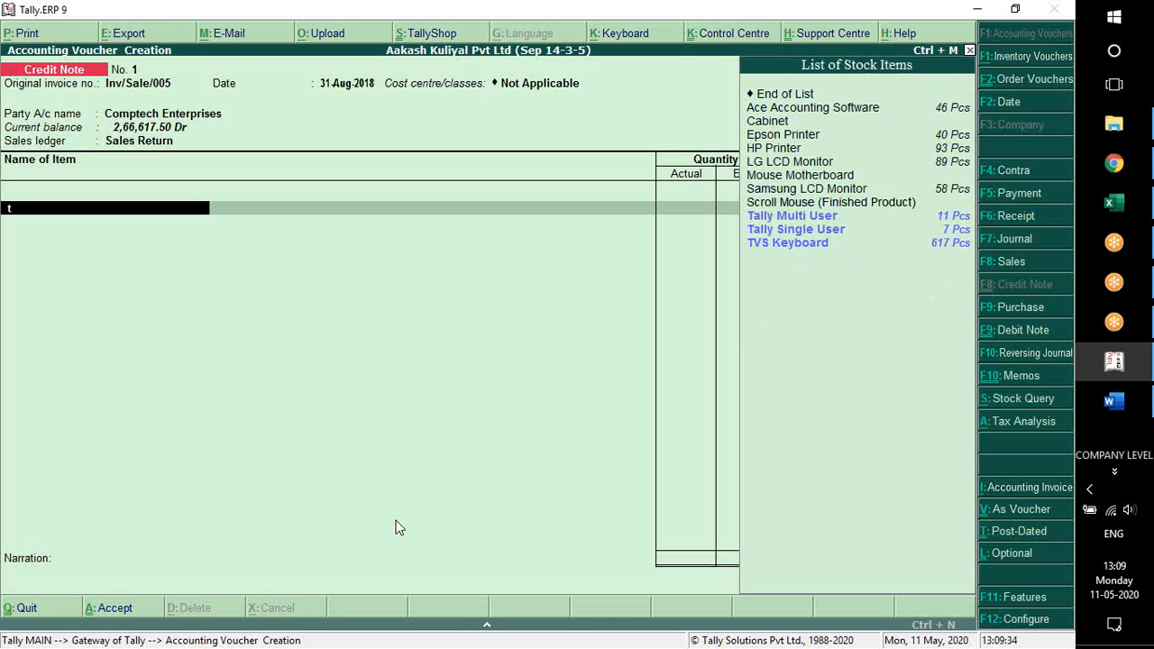
{"action": "key", "text": "Return"}
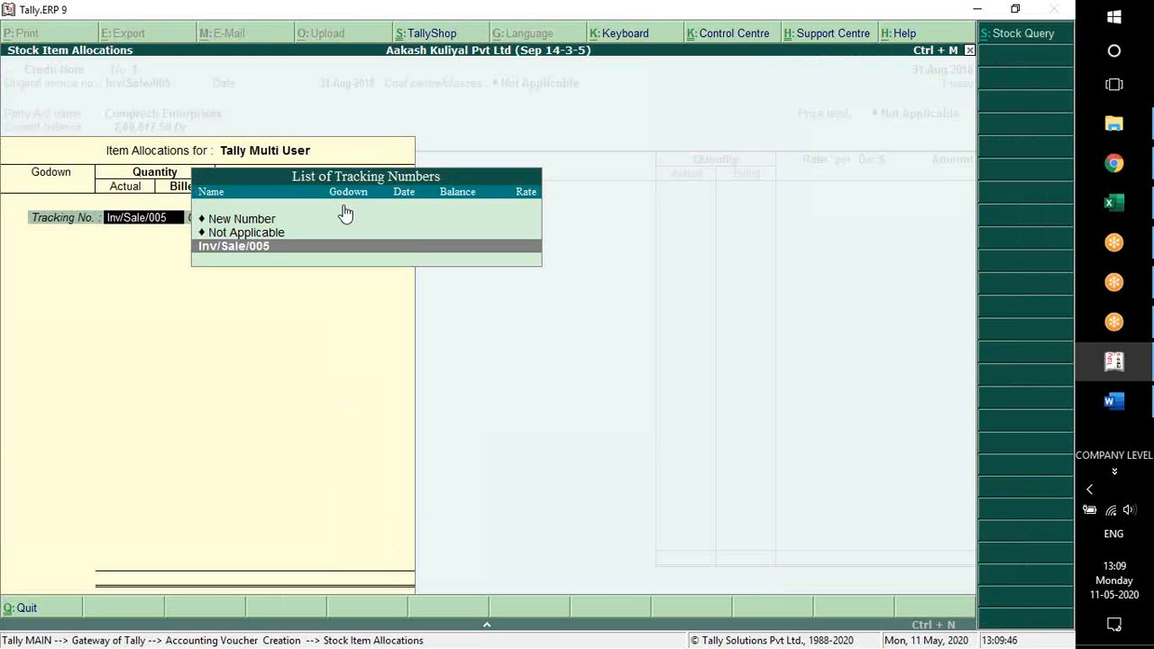
{"action": "key", "text": "Up"}
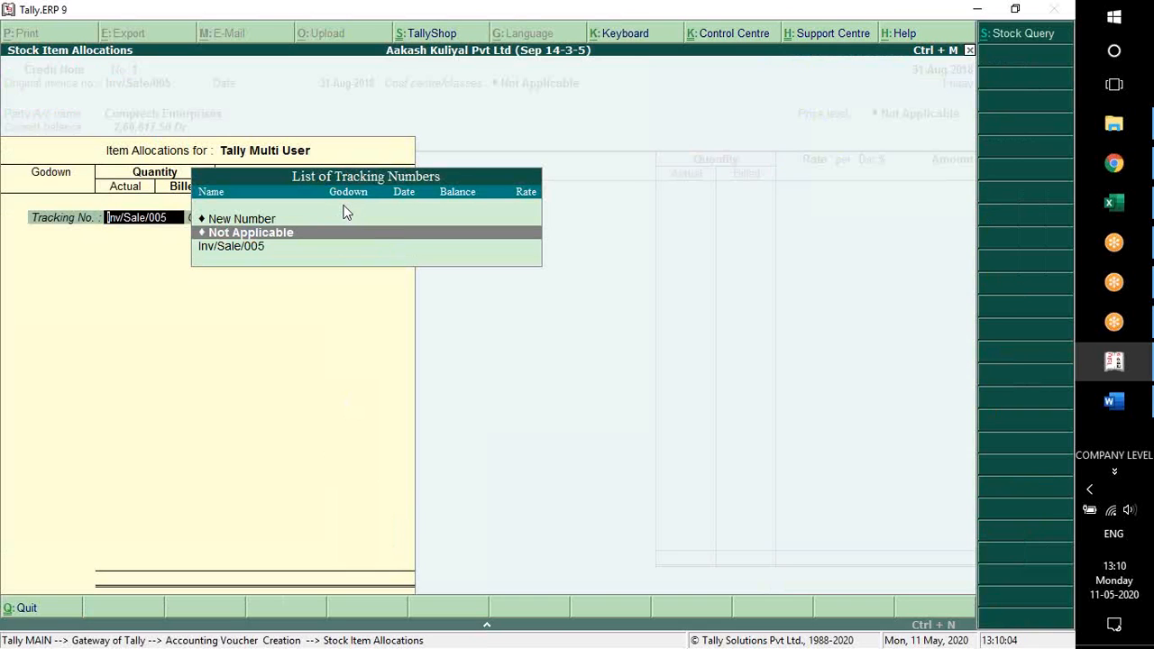
{"action": "key", "text": "Return"}
{"action": "key", "text": "Return"}
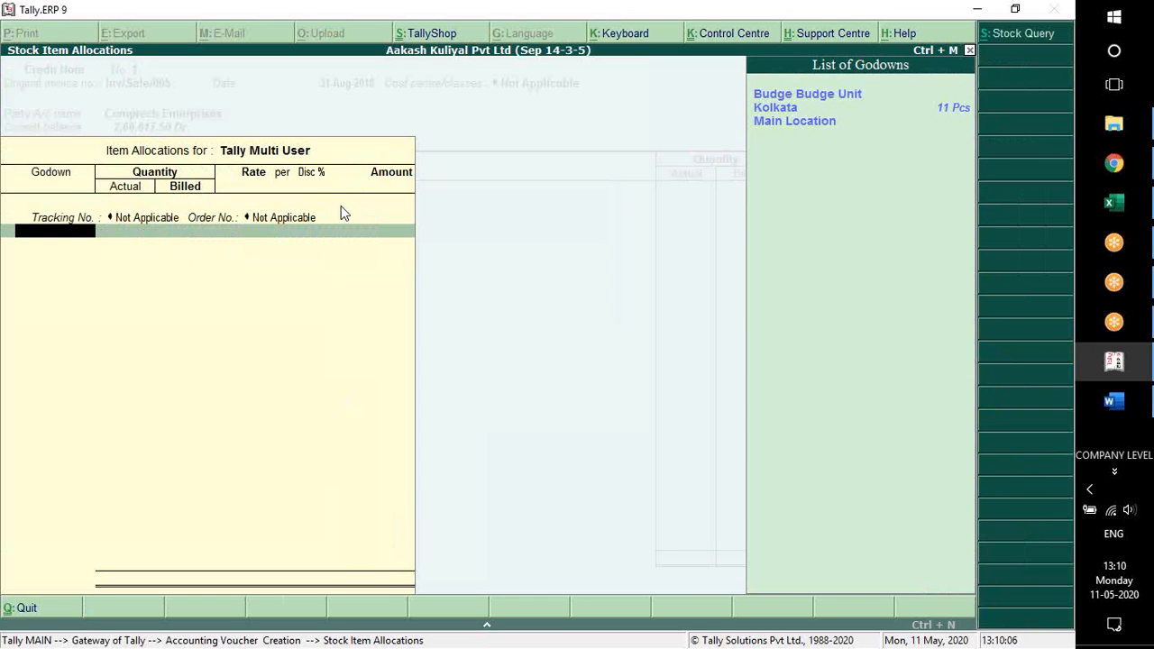
Allocate 1 Pcs of Tally Multi User to the Kolkata godown at 28,650.00 per Pcs without a discount, and finish the item allocation
{"action": "key", "text": "Down"}
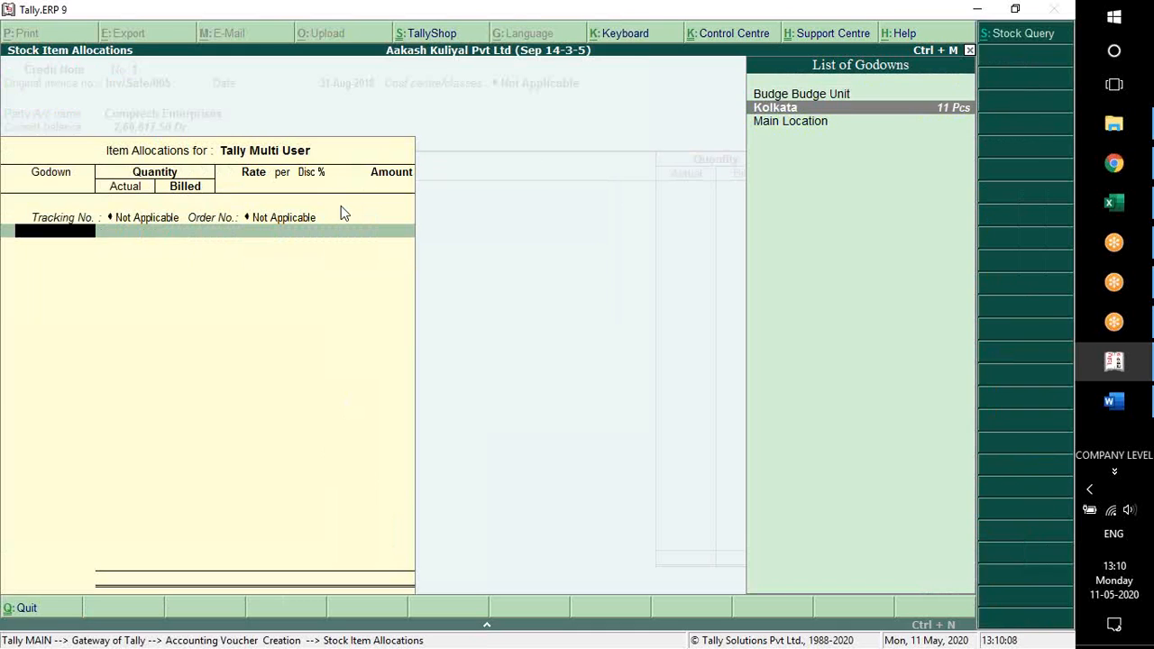
{"action": "key", "text": "Return"}
{"action": "key", "text": "Return"}
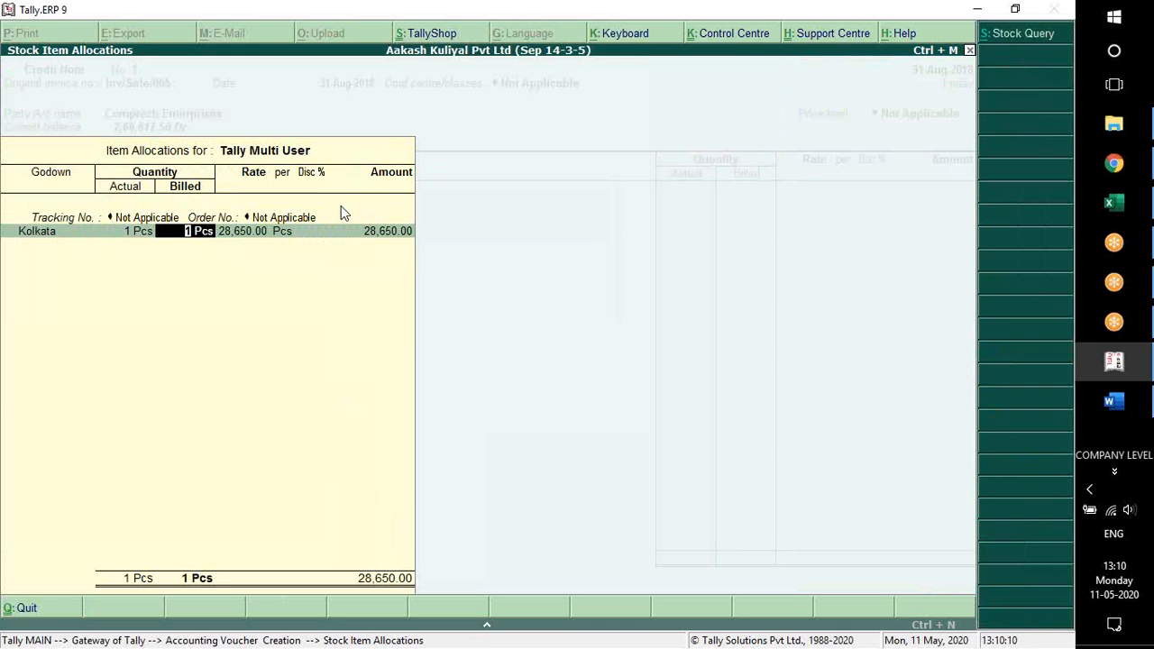
{"action": "key", "text": "Return"}
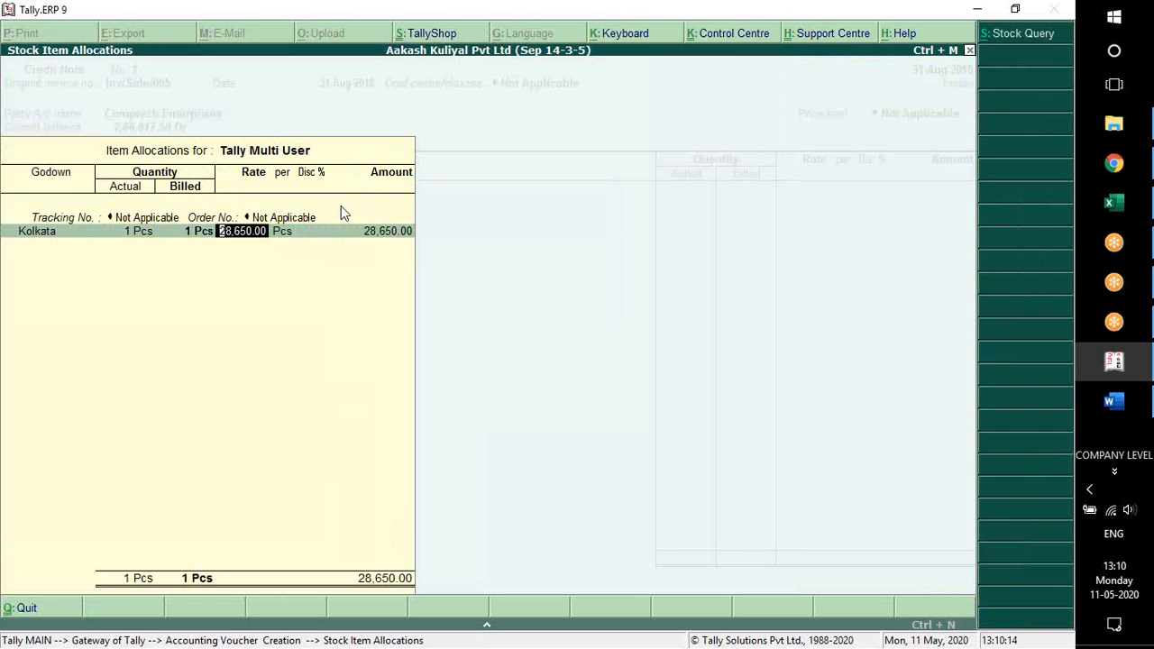
{"action": "key", "text": "Return"}
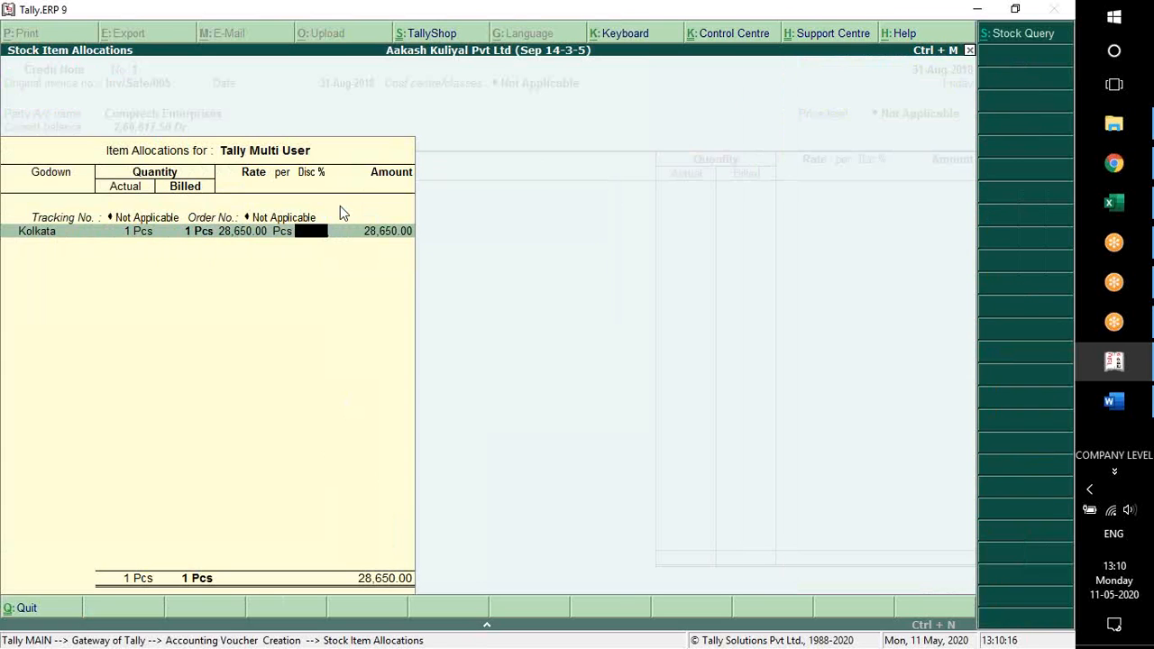
{"action": "key", "text": "Return"}
{"action": "key", "text": "BackSpace"}
{"action": "key", "text": "alt+Tab"}
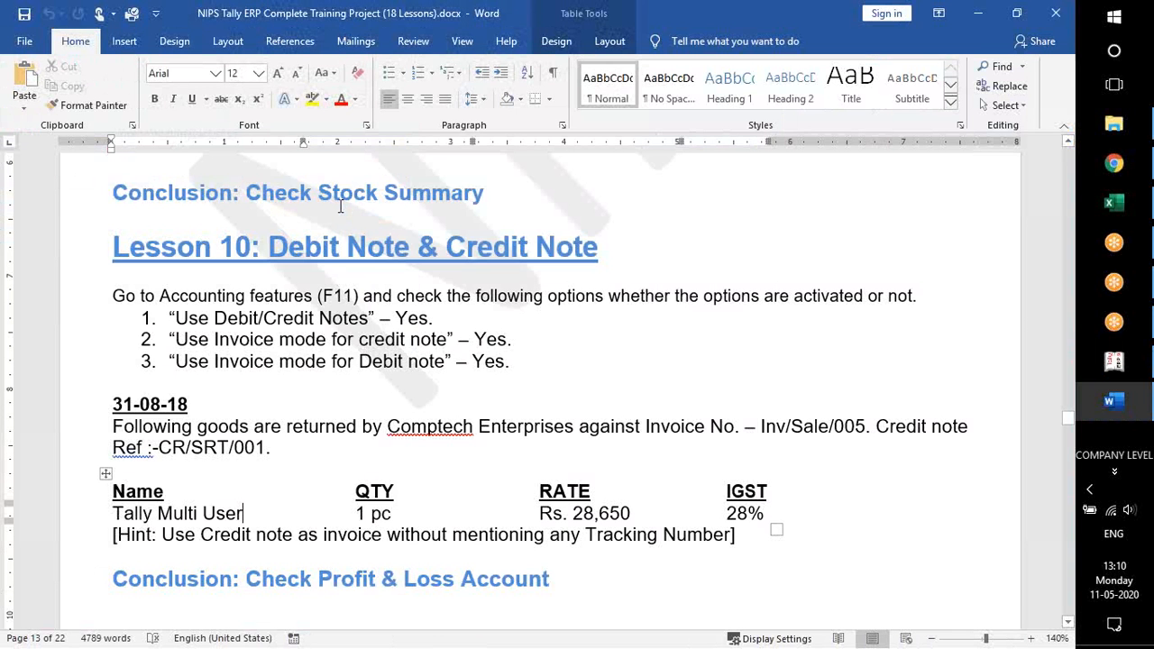
{"action": "key", "text": "alt+Tab"}
{"action": "key", "text": "Return"}
{"action": "key", "text": "Return"}
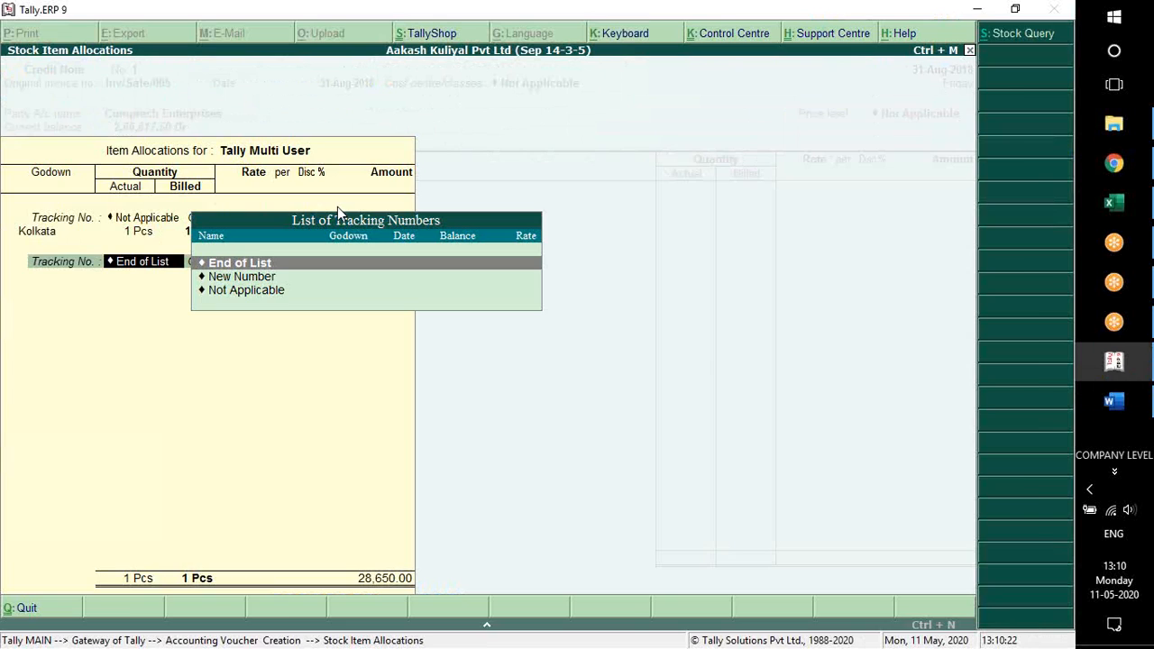
{"action": "key", "text": "Return"}
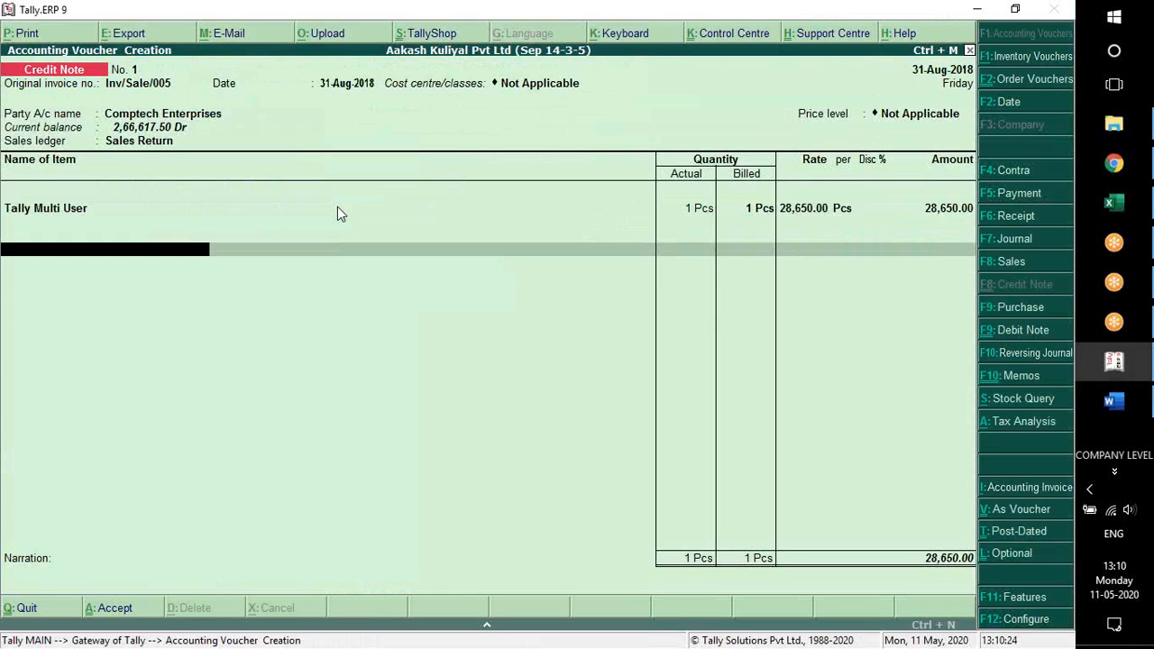
End the item list and adjust the 28,650.00 Cr bill-wise as Agst Ref to pending bill Inv/Sale/005
{"action": "key", "text": "Return"}
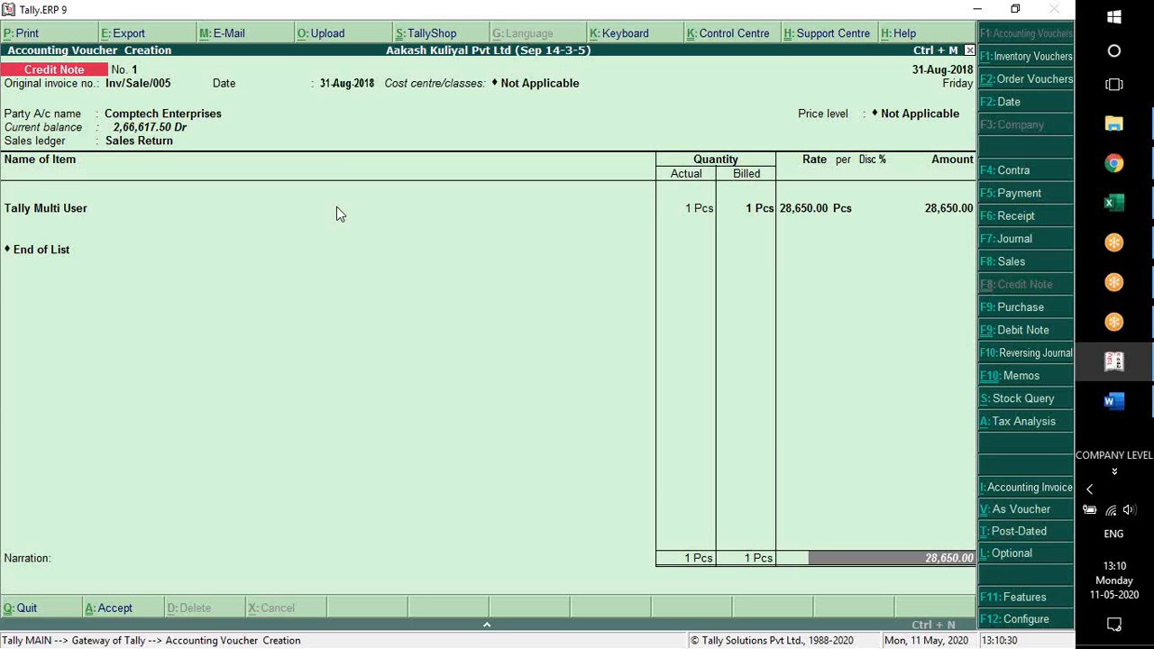
{"action": "key", "text": "Return"}
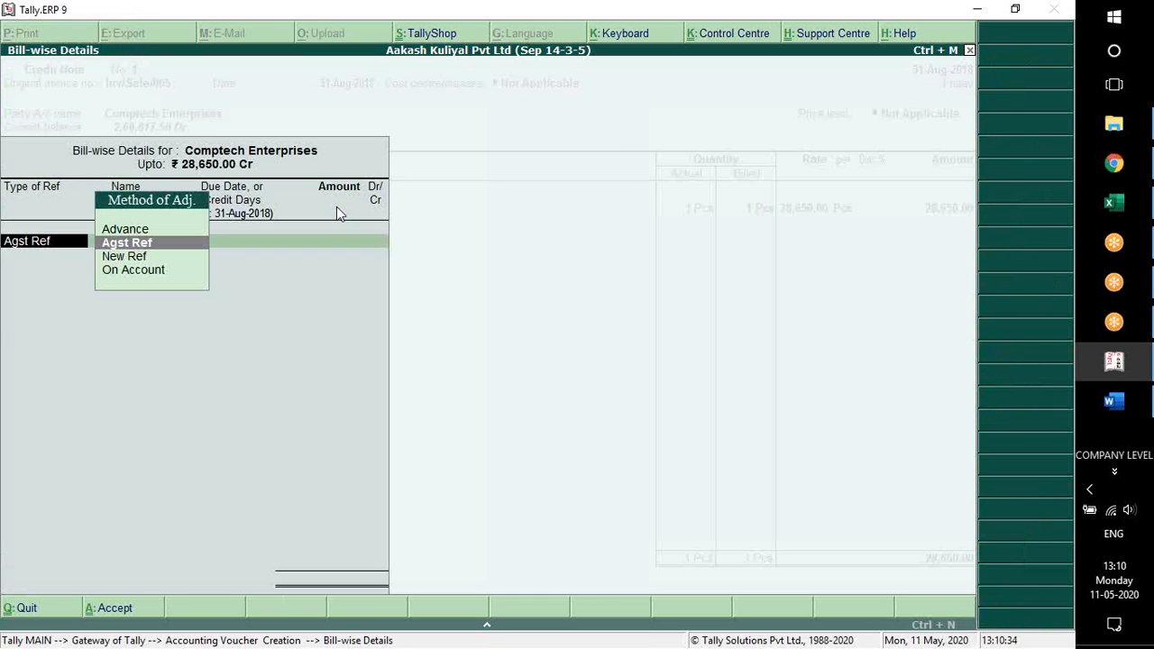
{"action": "key", "text": "Escape"}
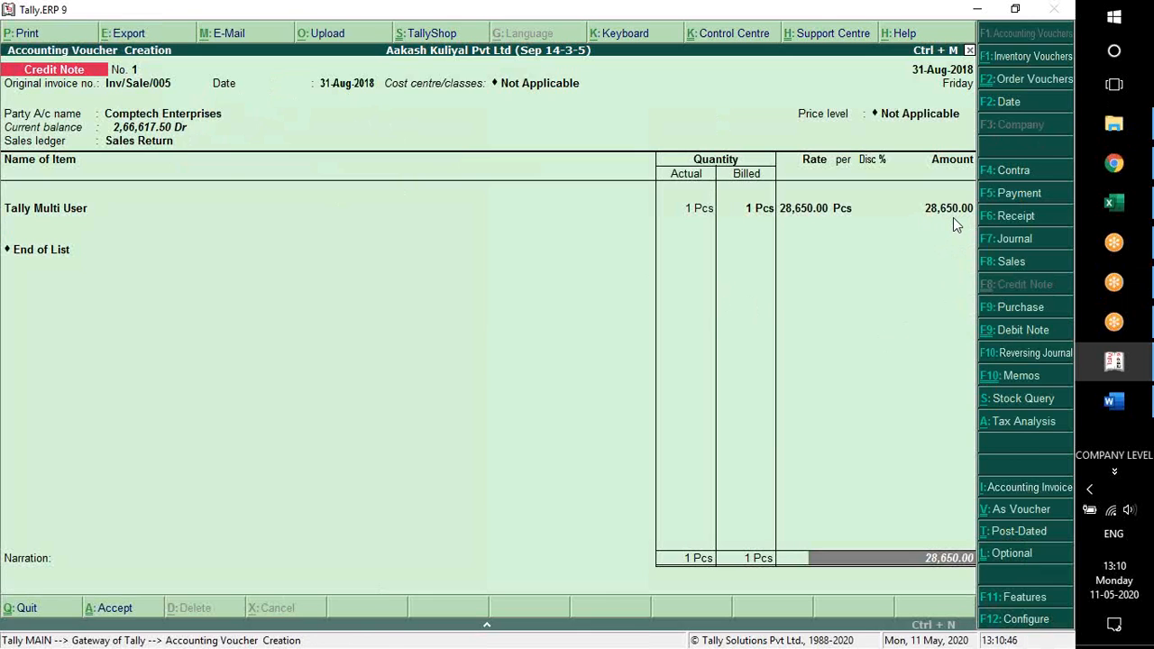
{"action": "key", "text": "Return"}
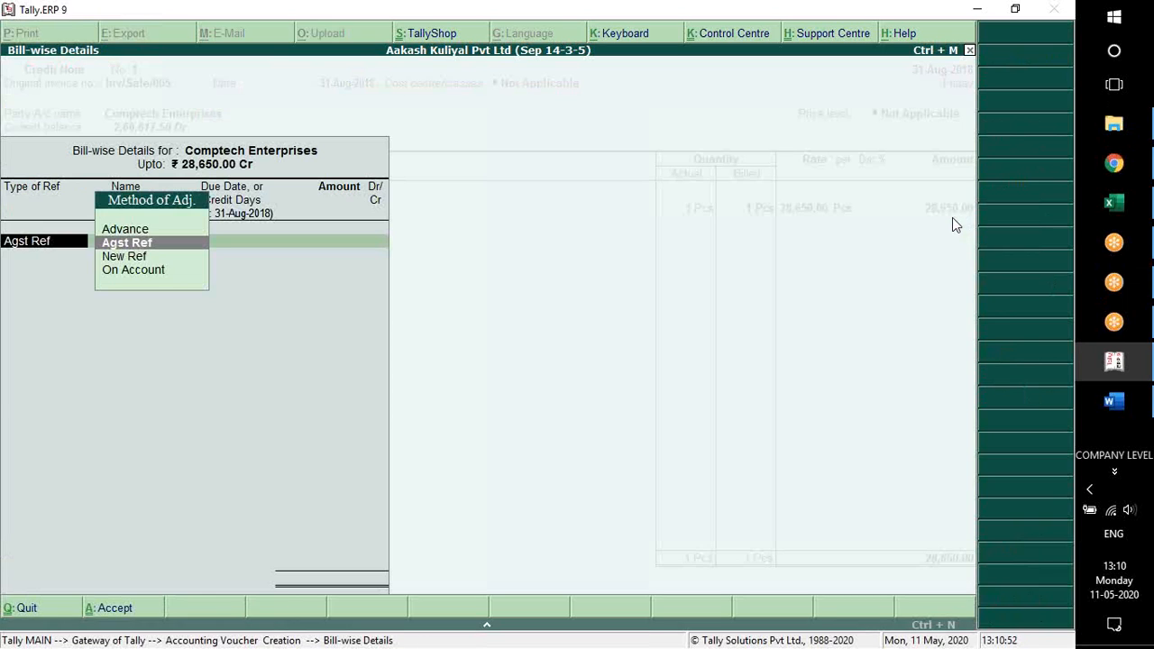
{"action": "key", "text": "Return"}
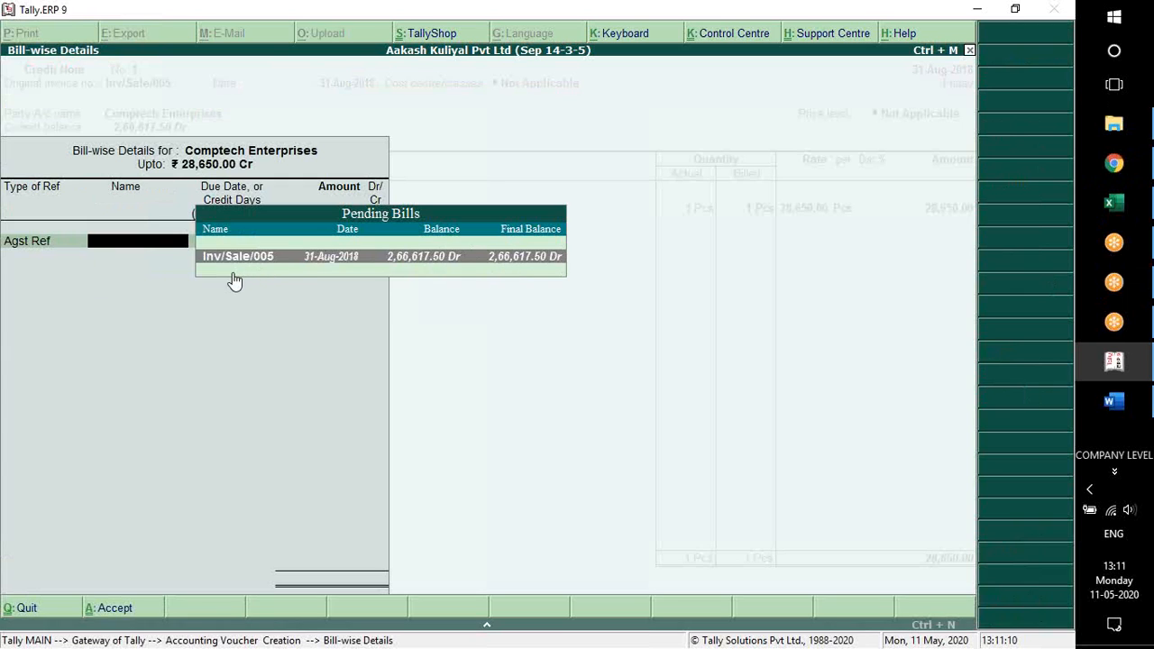
{"action": "key", "text": "Return"}
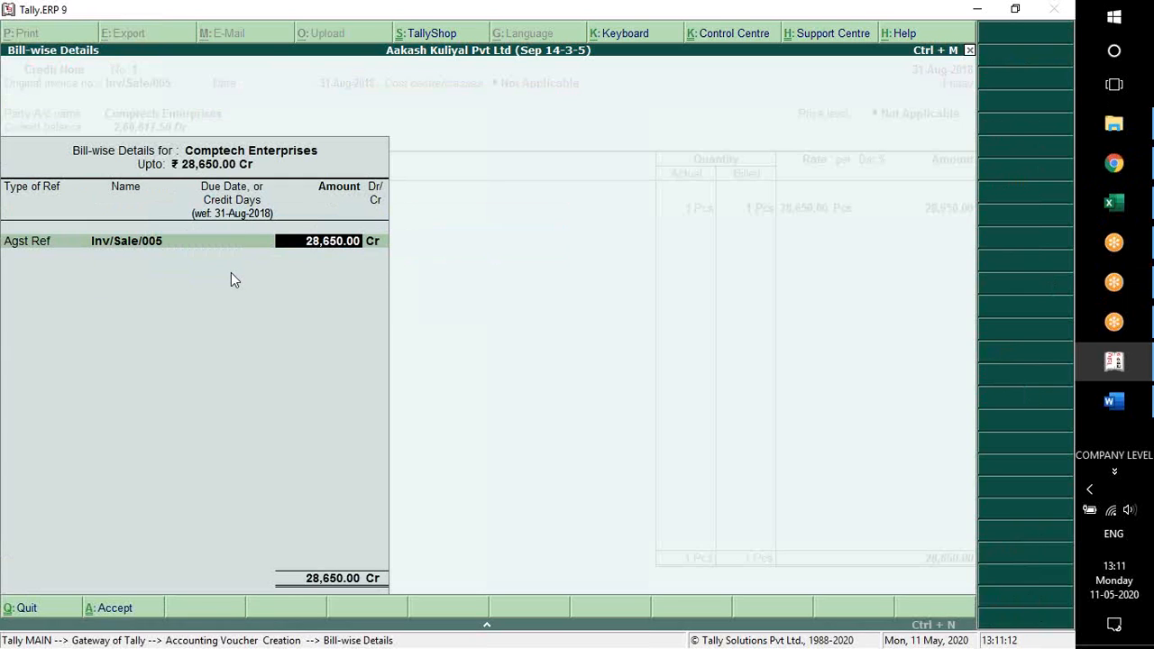
{"action": "key", "text": "Return"}
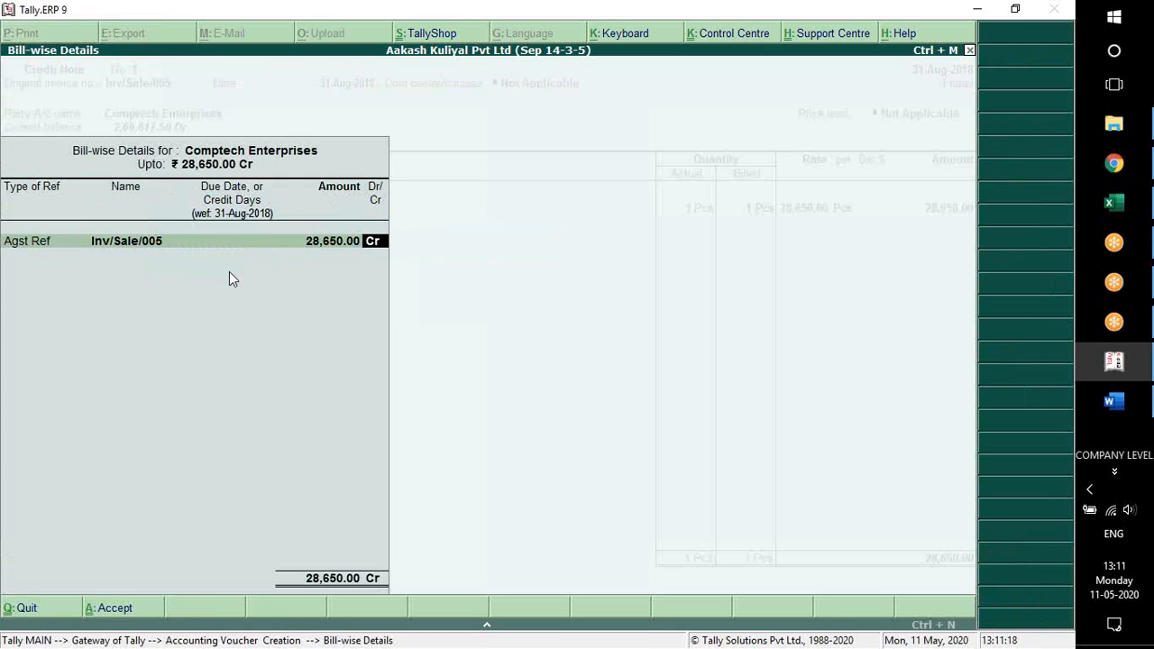
{"action": "key", "text": "Return"}
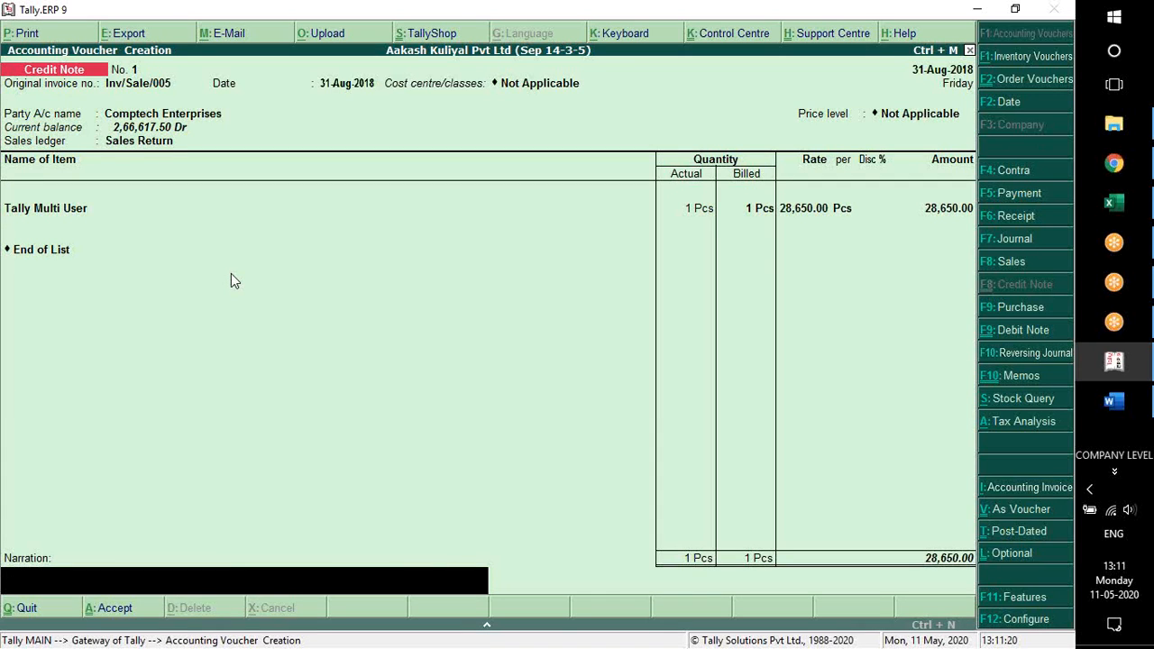
Enter the narration "Being goods returned by comptech enterprises." and save the credit note
{"action": "type", "text": "Being goods returned by compteh en"}
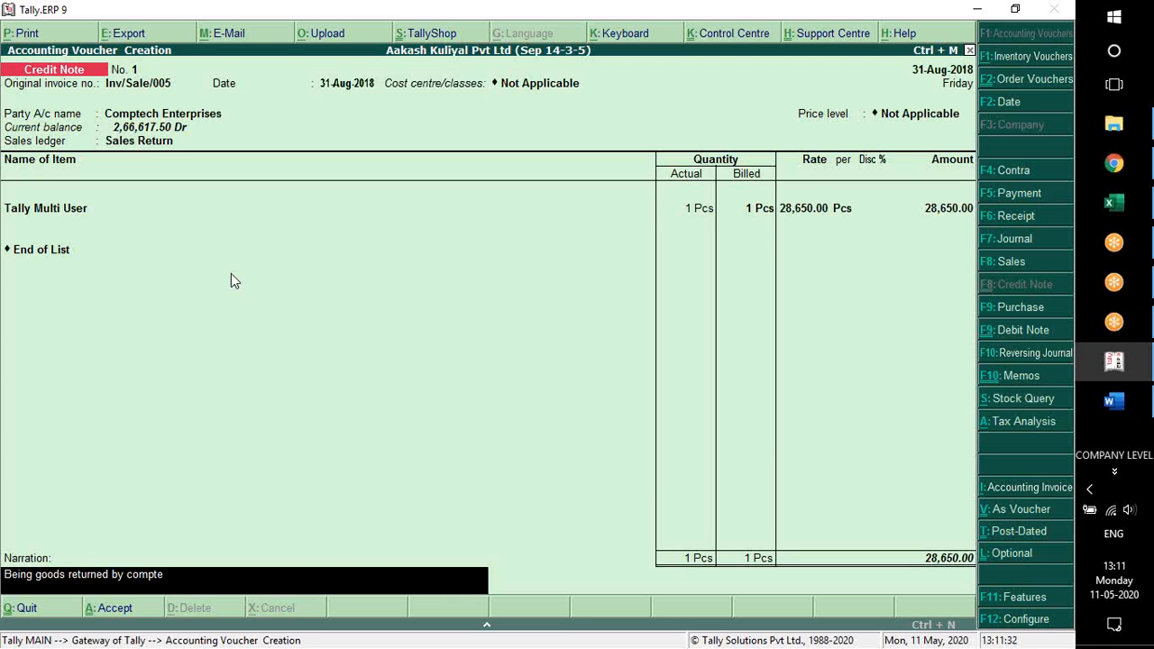
{"action": "key", "text": "BackSpace"}
{"action": "key", "text": "BackSpace"}
{"action": "key", "text": "BackSpace"}
{"action": "key", "text": "BackSpace"}
{"action": "type", "text": "ch enterprises."}
{"action": "key", "text": "Return"}
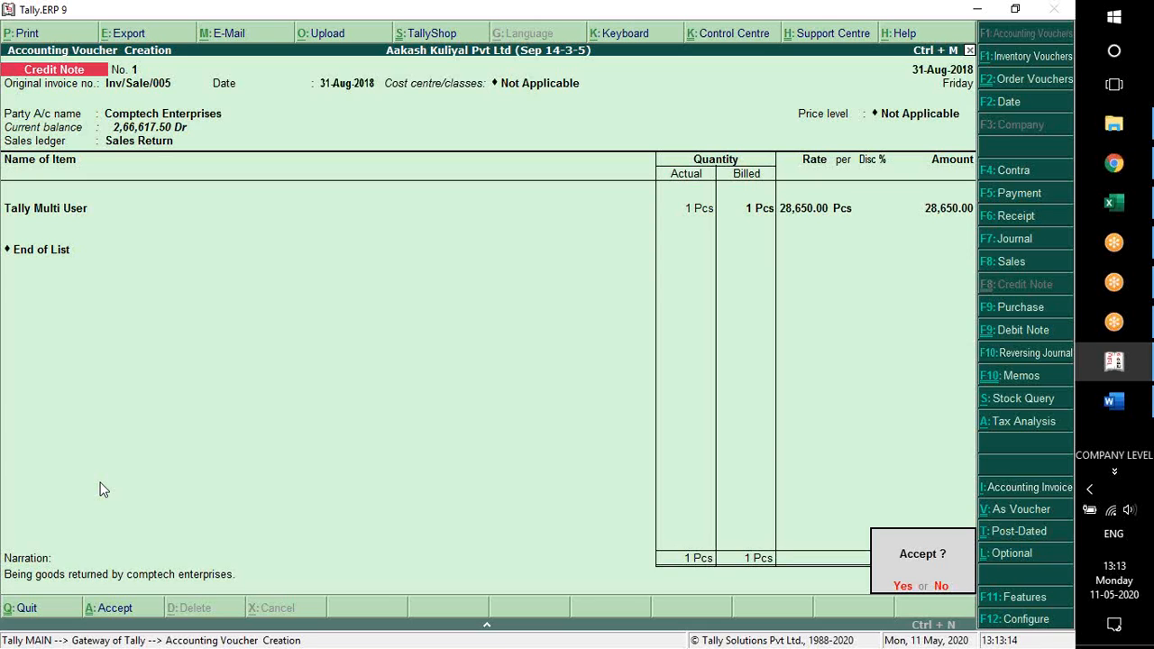
{"action": "key", "text": "Return"}
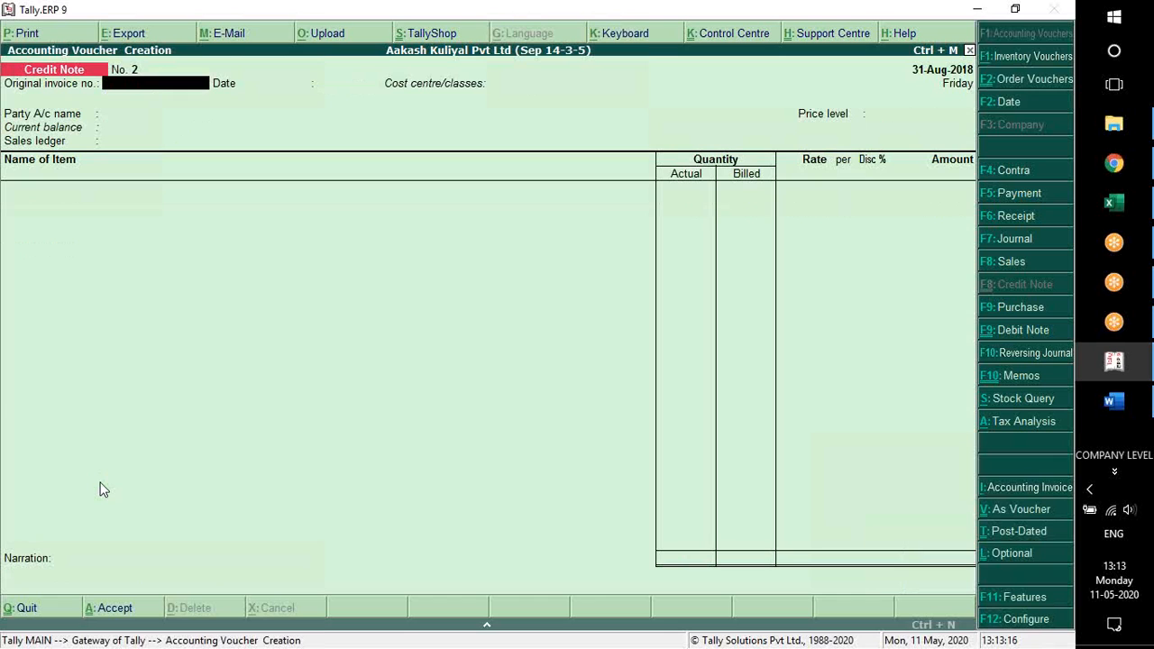
Leave voucher entry, open the Comptech Enterprises ledger vouchers and examine the Sales Return entry and closing balance
{"action": "key", "text": "Escape"}
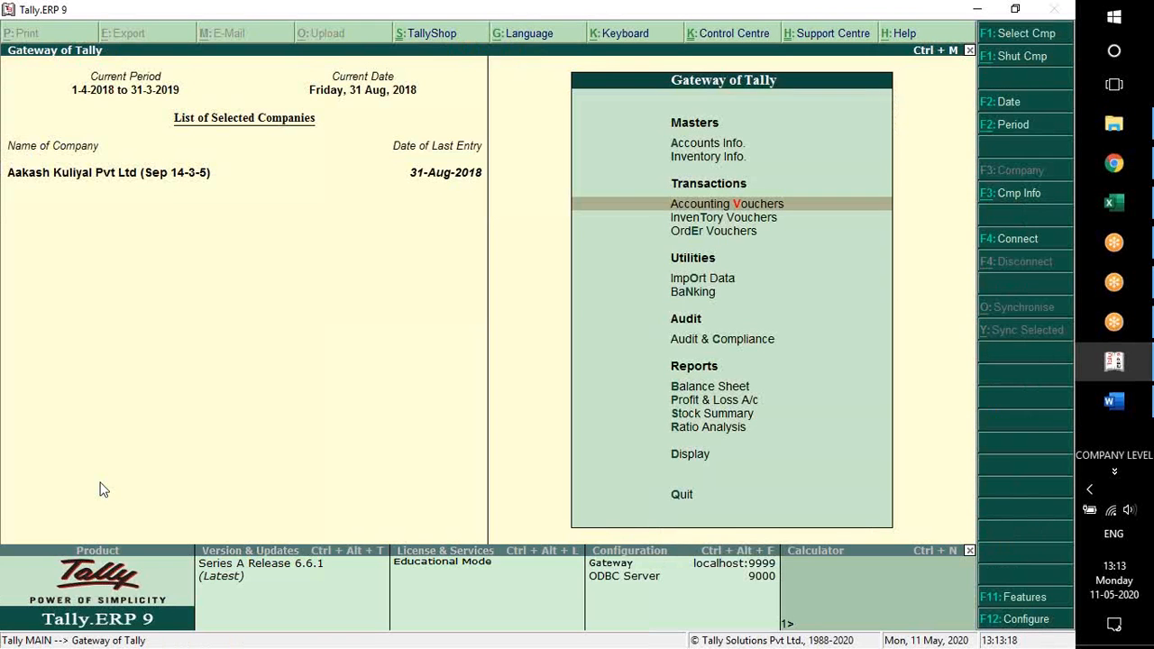
{"action": "type", "text": "dalCom"}
{"action": "key", "text": "Down"}
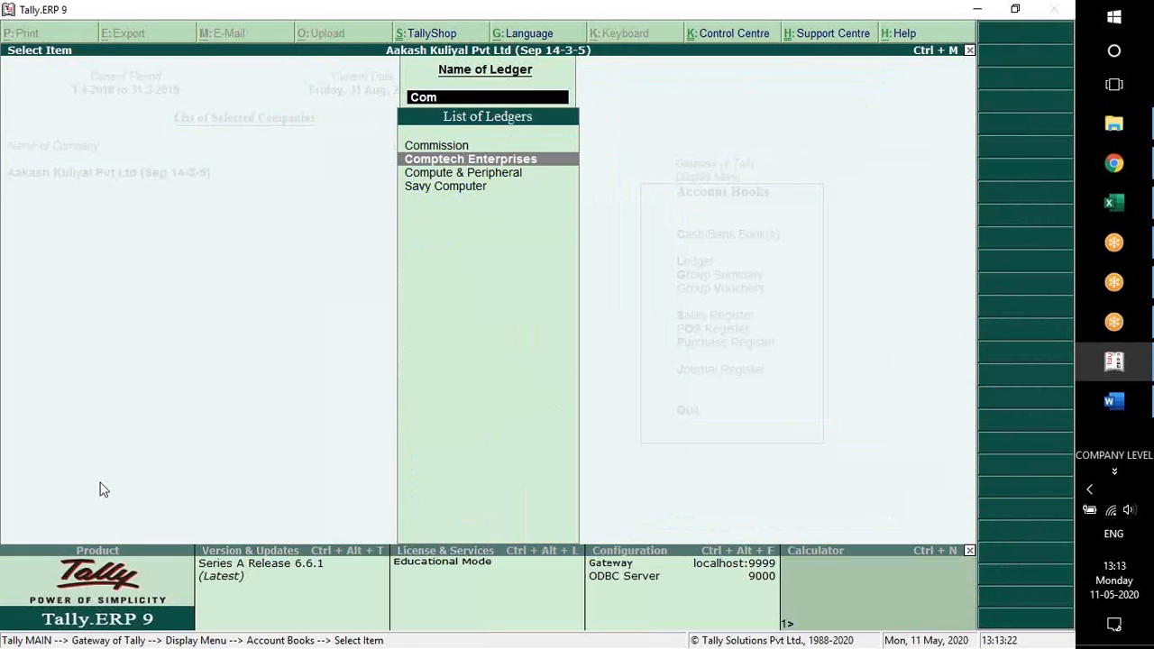
{"action": "key", "text": "Return"}
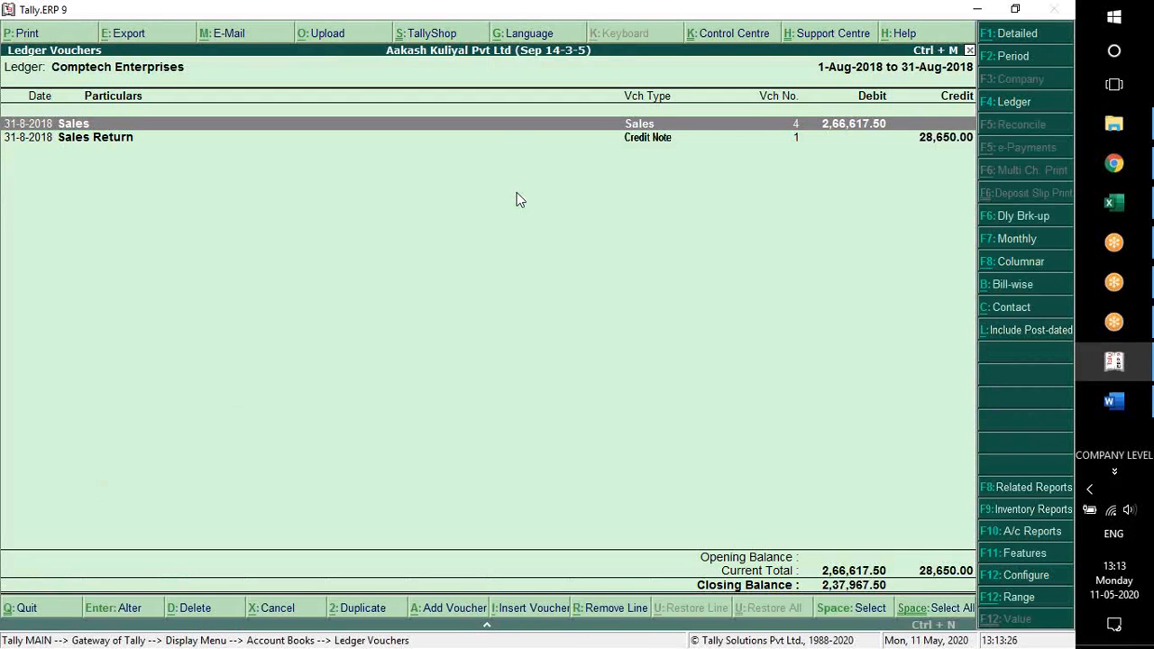
{"action": "left_click", "coordinate": [934, 143]}
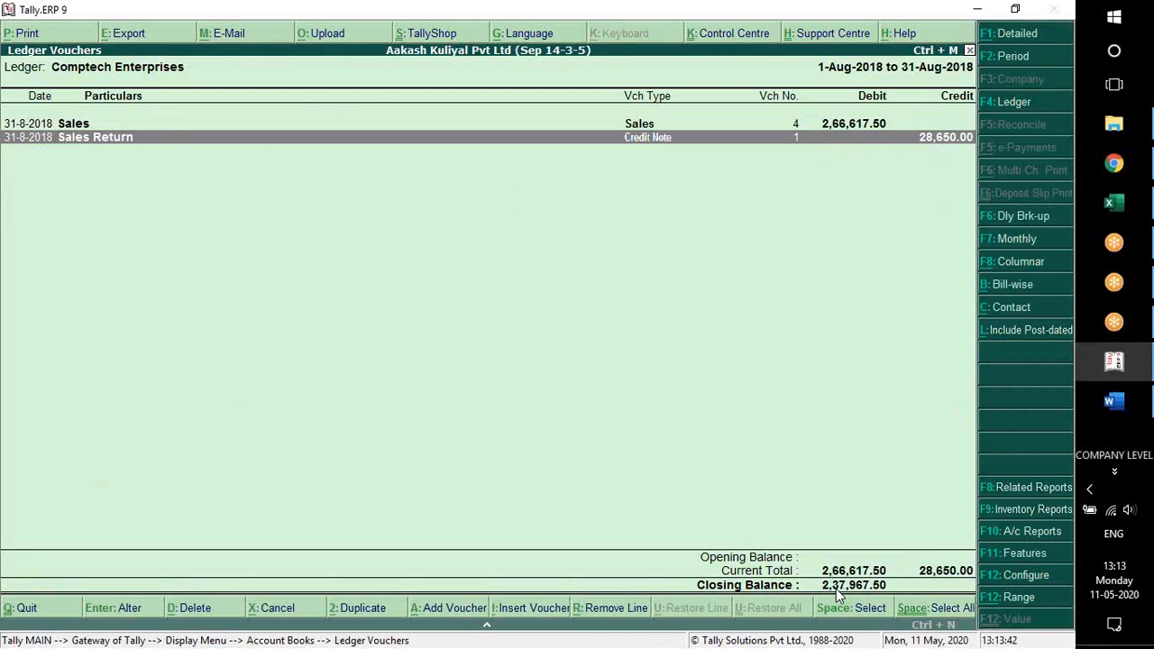
Switch to Word and review the end of the Lesson 10 exercise, including its conclusion task
{"action": "key", "text": "alt+Tab"}
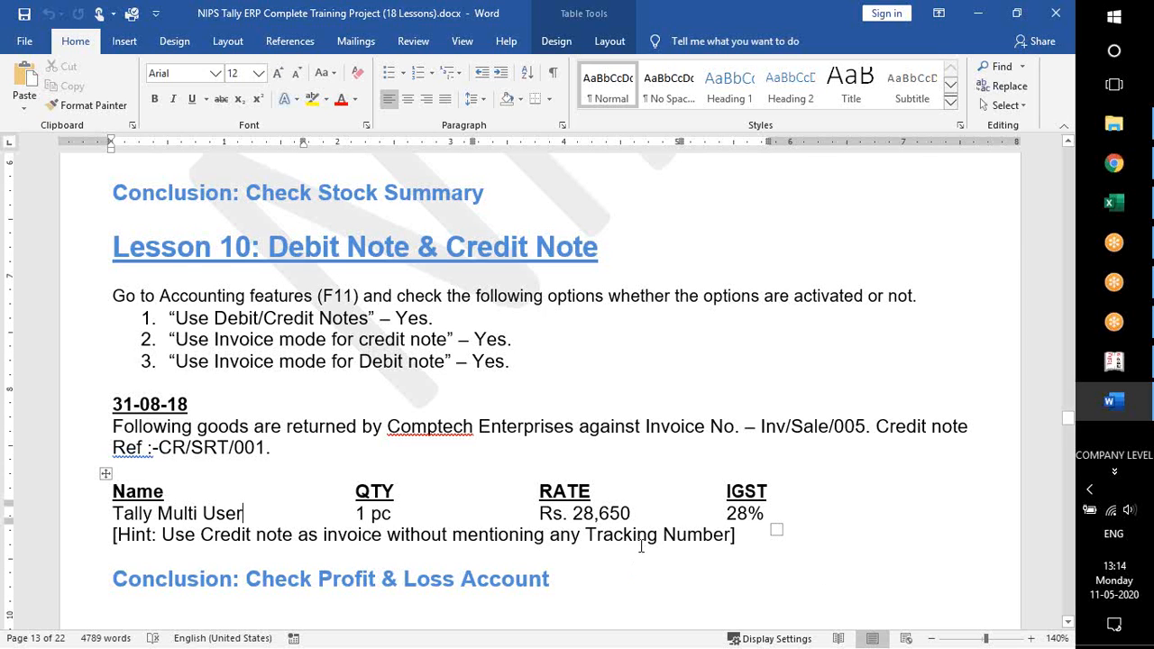
{"action": "scroll", "coordinate": [641, 546], "scroll_direction": "down", "scroll_amount": 3}
{"action": "scroll", "coordinate": [456, 406], "scroll_direction": "up", "scroll_amount": 1}
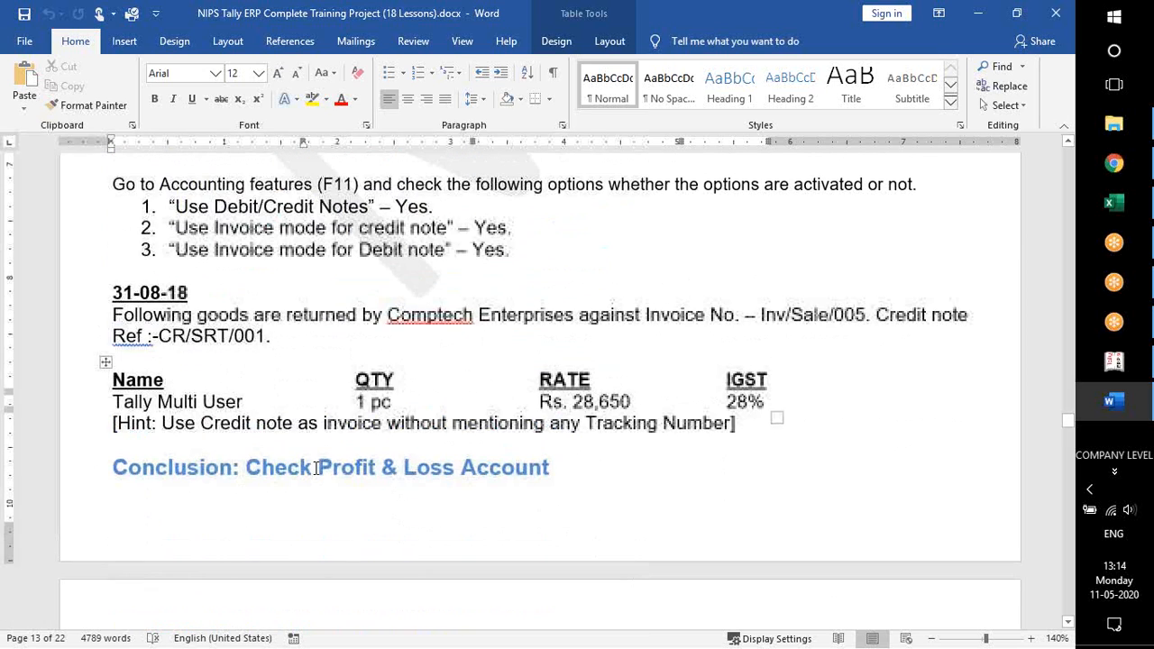
Note the Profit & Loss conclusion task, switch to Tally.ERP 9, open the Profit & Loss A/c and examine Sales Return under Sales Accounts
{"action": "left_click_drag", "start_coordinate": [247, 466], "coordinate": [548, 466]}
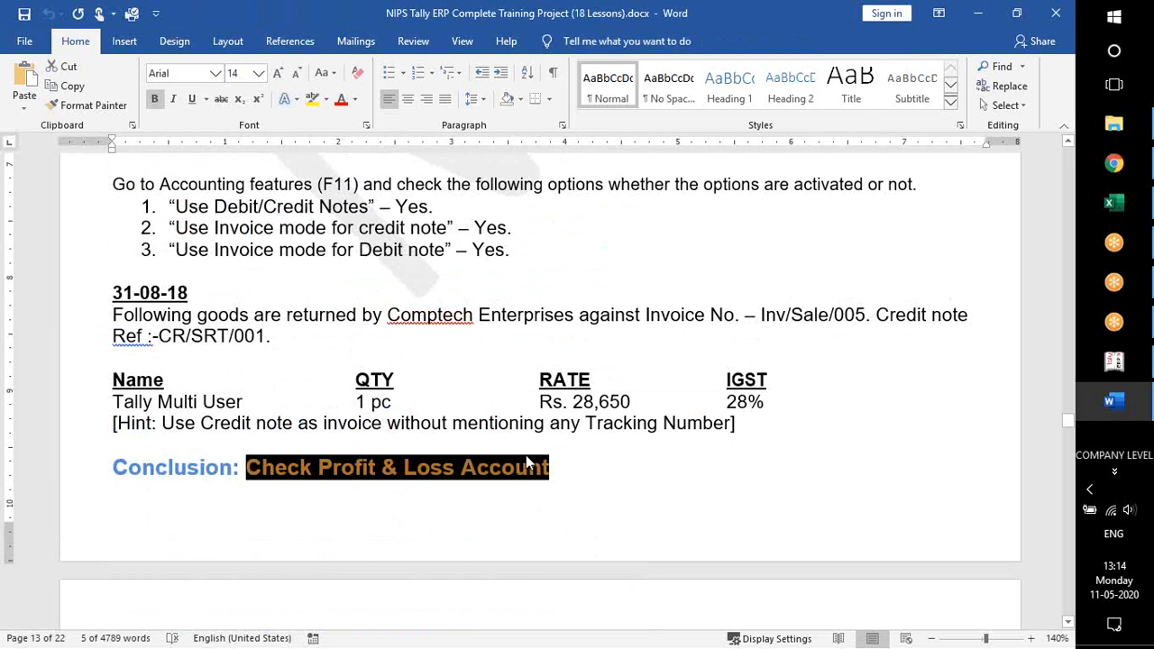
{"action": "key", "text": "alt+Tab"}
{"action": "key", "text": "Escape"}
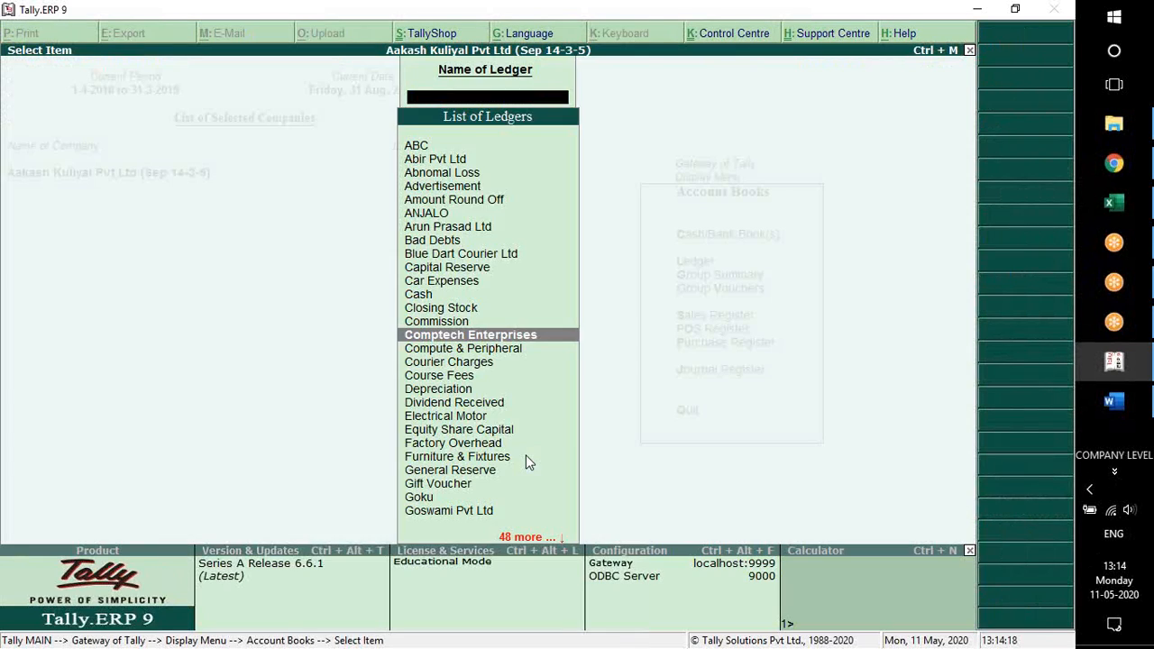
{"action": "key", "text": "Escape"}
{"action": "key", "text": "Escape"}
{"action": "key", "text": "Escape"}
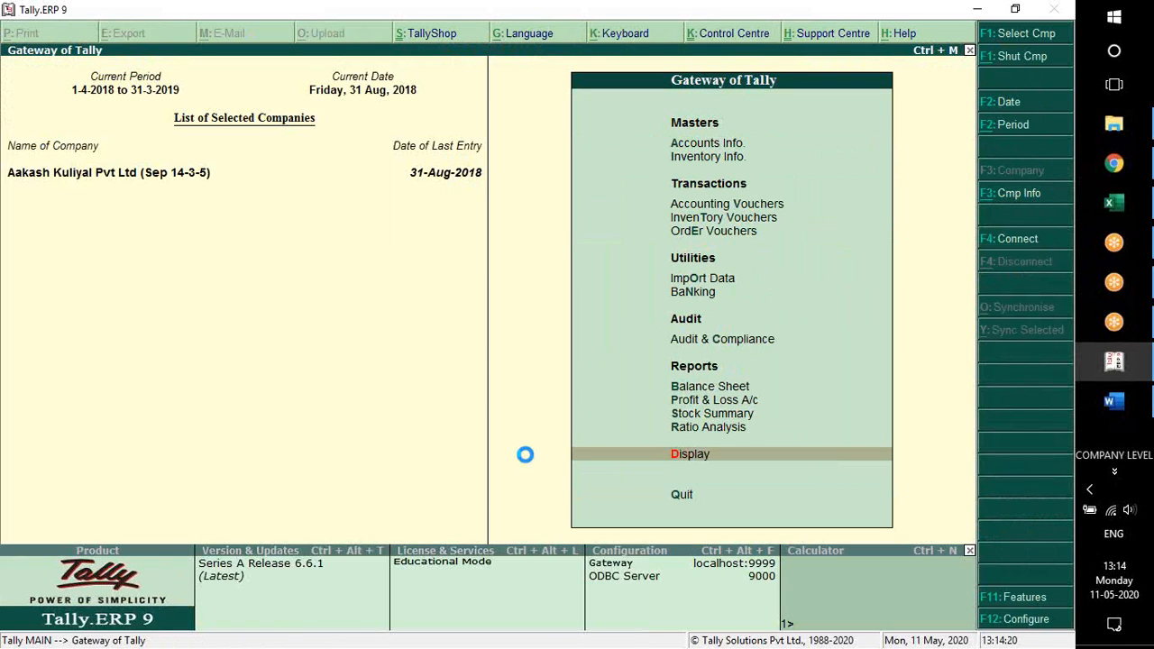
{"action": "key", "text": "p"}
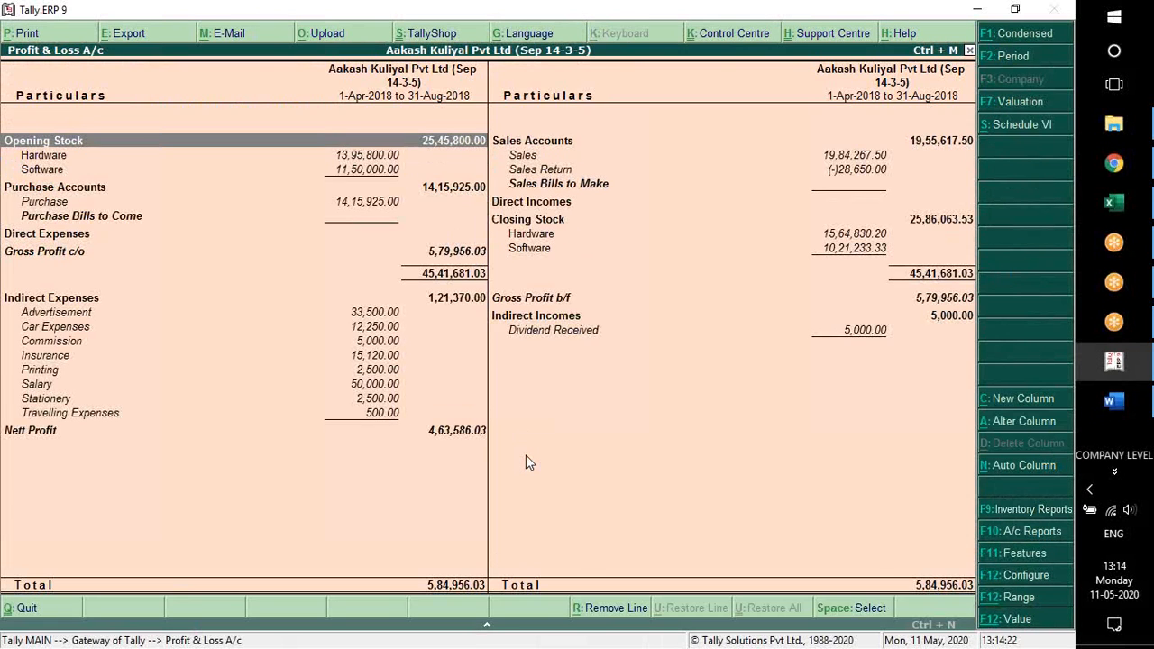
{"action": "key", "text": "Right"}
{"action": "key", "text": "Down"}
{"action": "key", "text": "Down"}
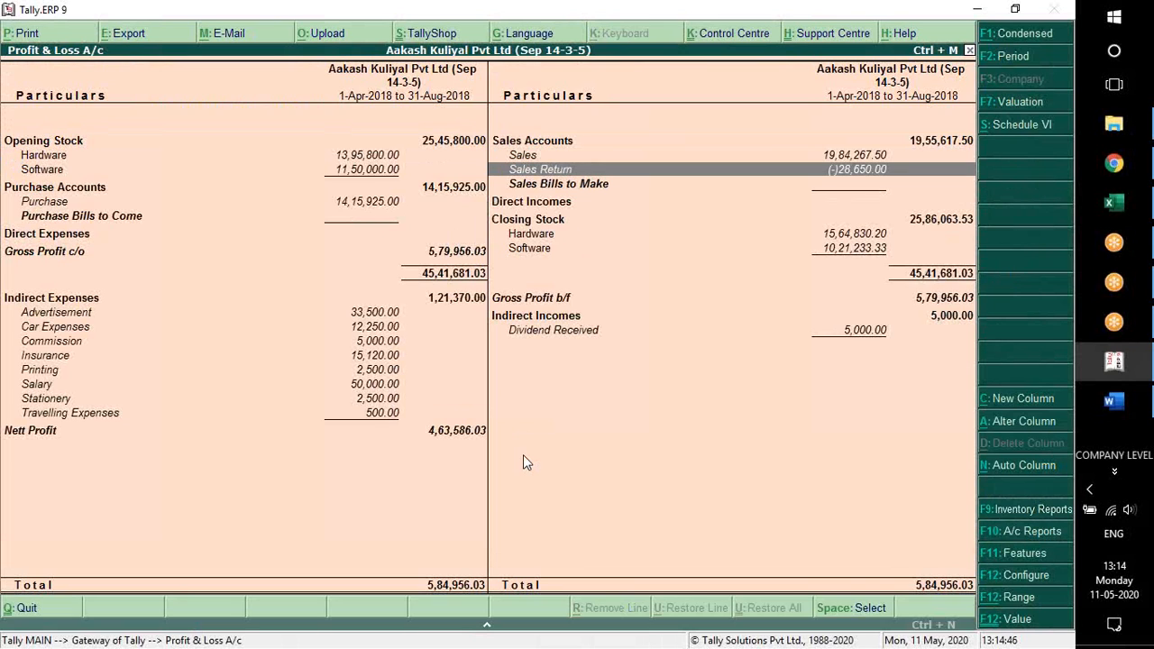
Open the August Comptech Enterprises credit note from the Sales Return ledger, change its sales ledger to Sales and save it
{"action": "key", "text": "Return"}
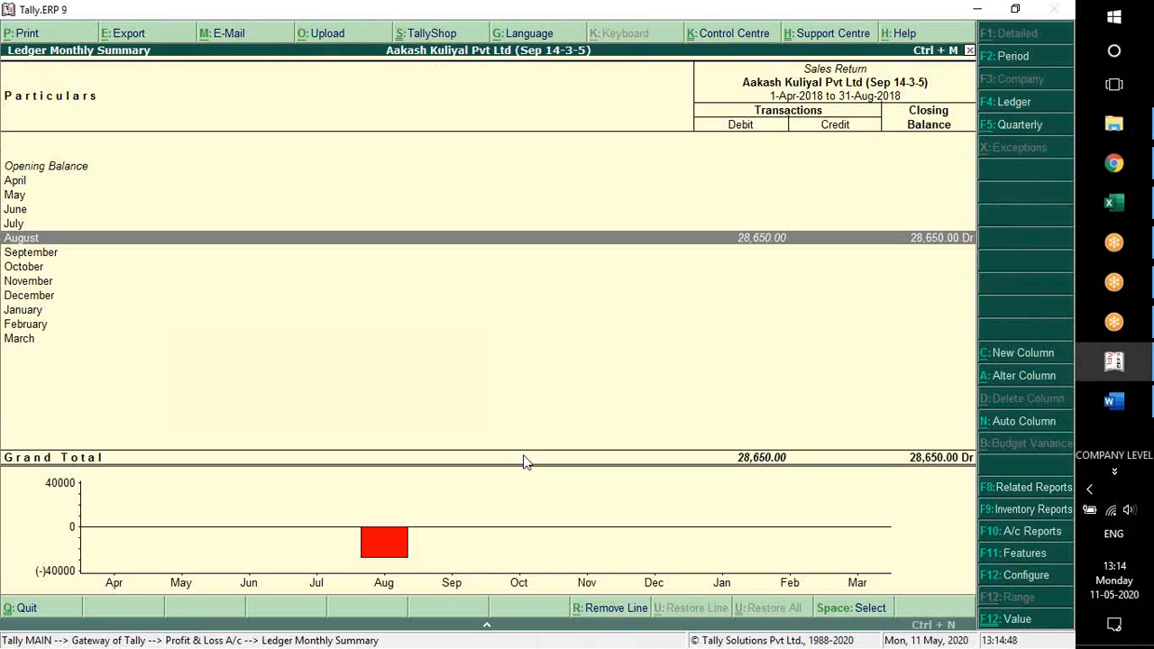
{"action": "key", "text": "Return"}
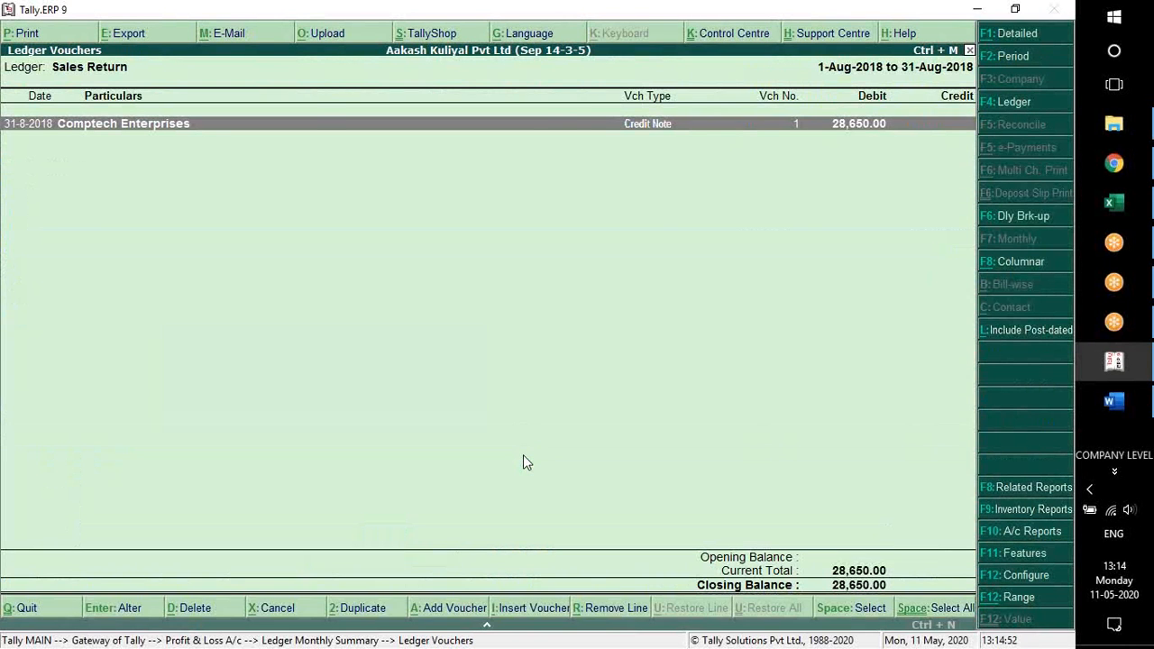
{"action": "key", "text": "Return"}
{"action": "key", "text": "Return"}
{"action": "key", "text": "Return"}
{"action": "key", "text": "Return"}
{"action": "key", "text": "Return"}
{"action": "key", "text": "Return"}
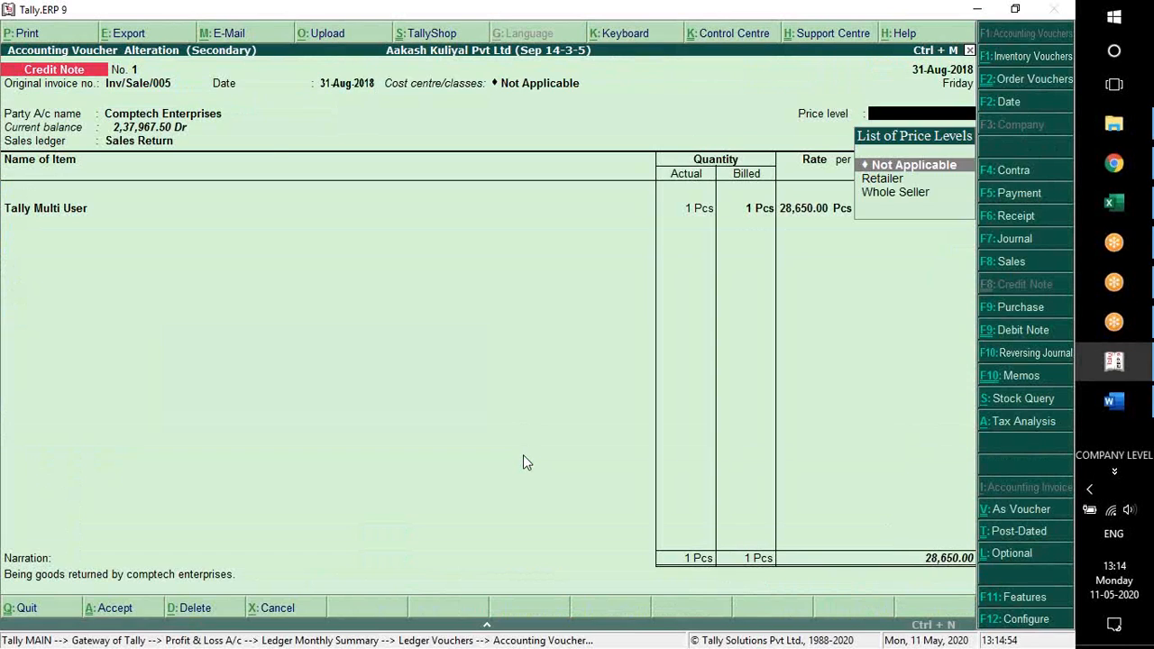
{"action": "key", "text": "Return"}
{"action": "key", "text": "Up"}
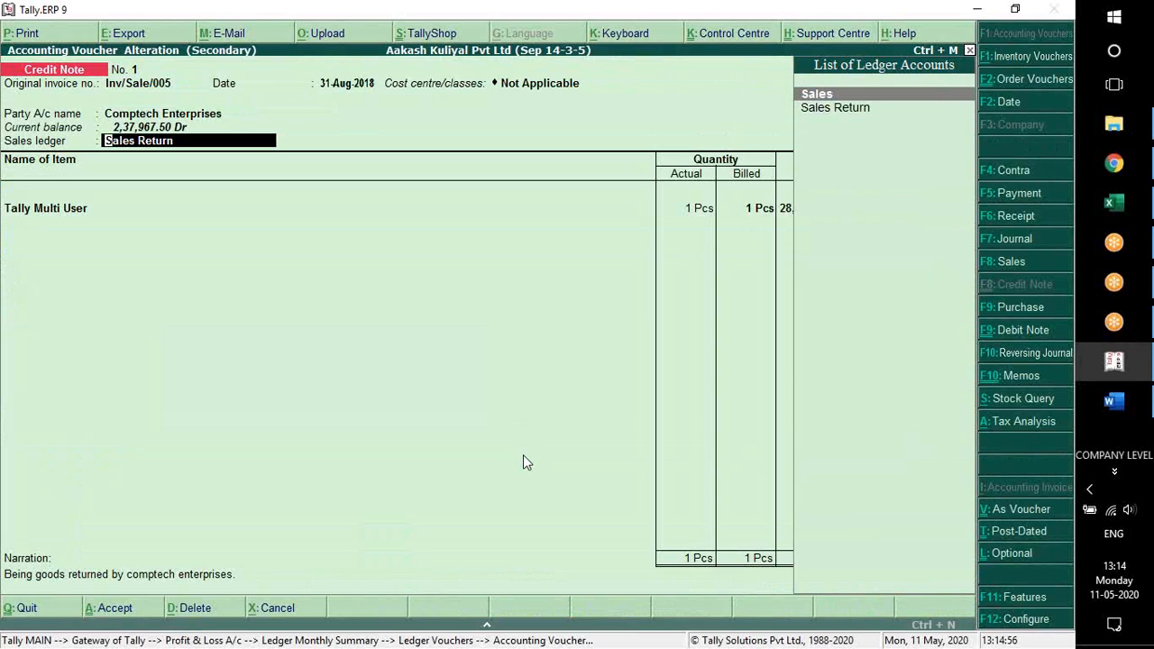
{"action": "key", "text": "Return"}
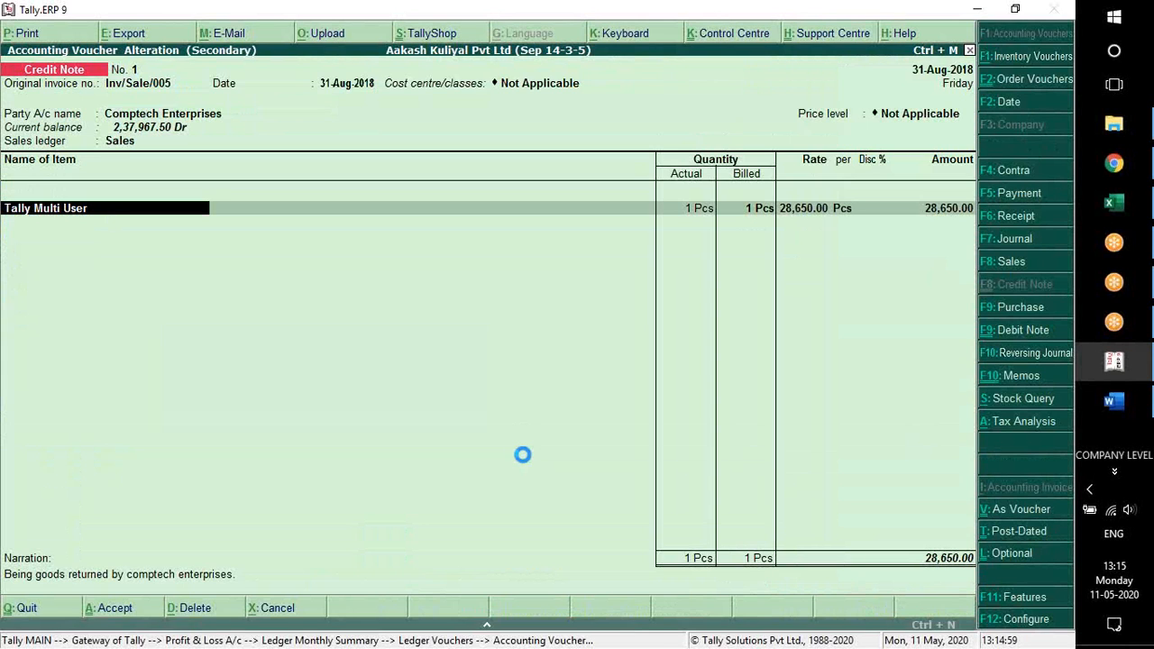
{"action": "key", "text": "ctrl+a"}
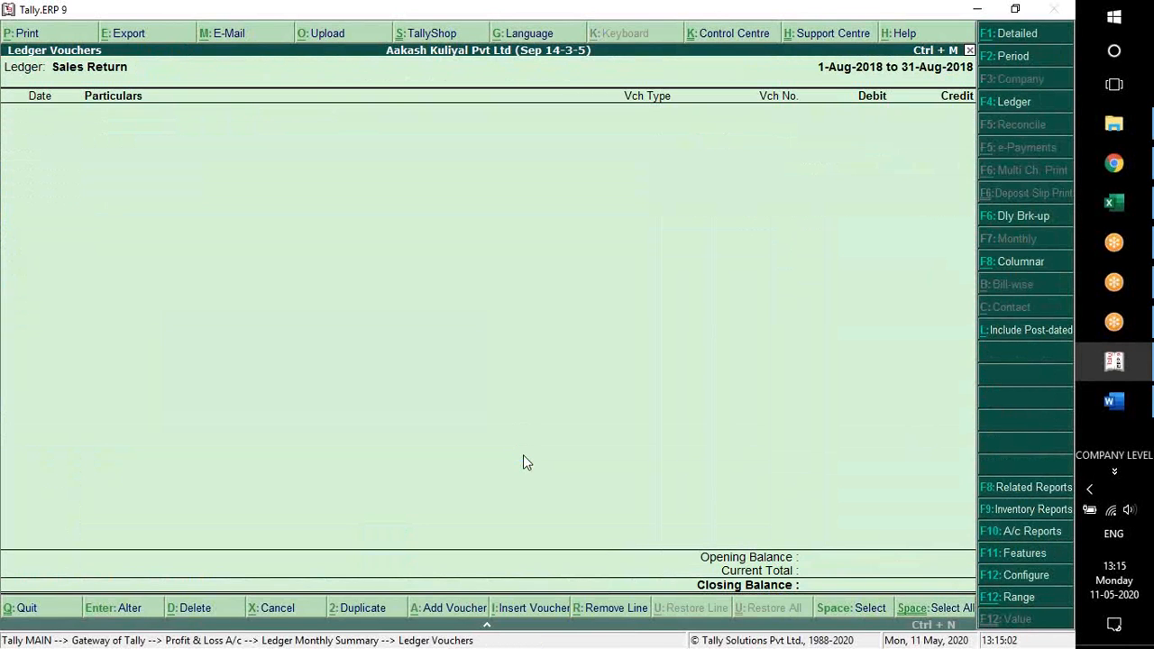
Return to the Profit & Loss A/c and examine the Sales line under Sales Accounts
{"action": "key", "text": "Escape"}
{"action": "key", "text": "Escape"}
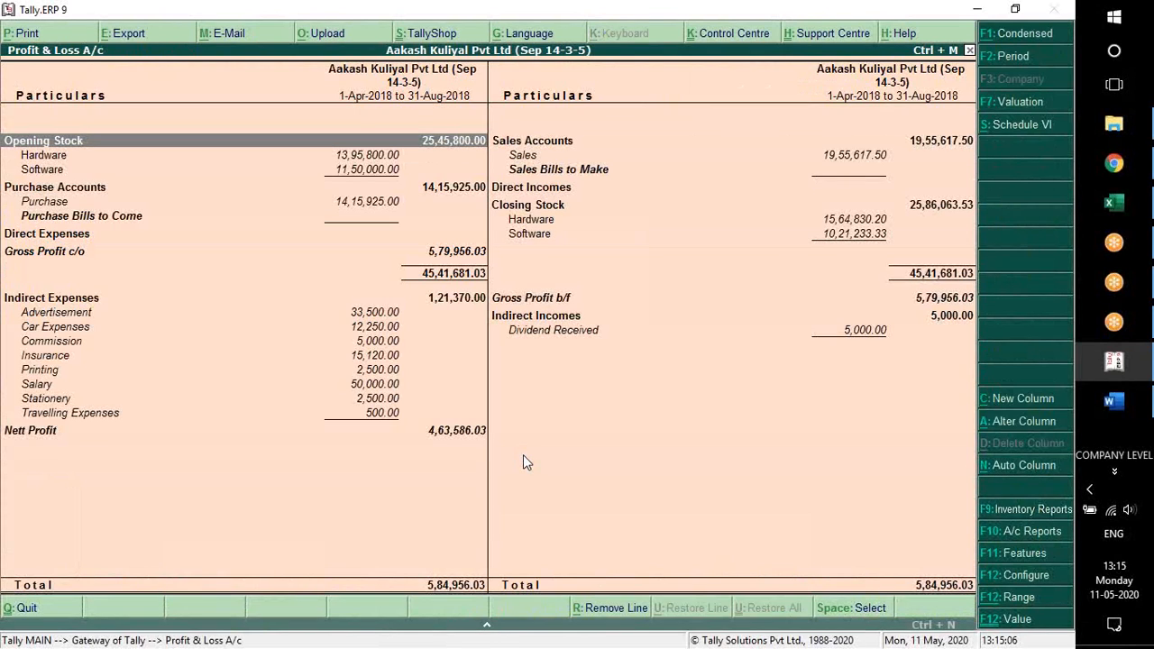
{"action": "key", "text": "Right"}
{"action": "key", "text": "Down"}
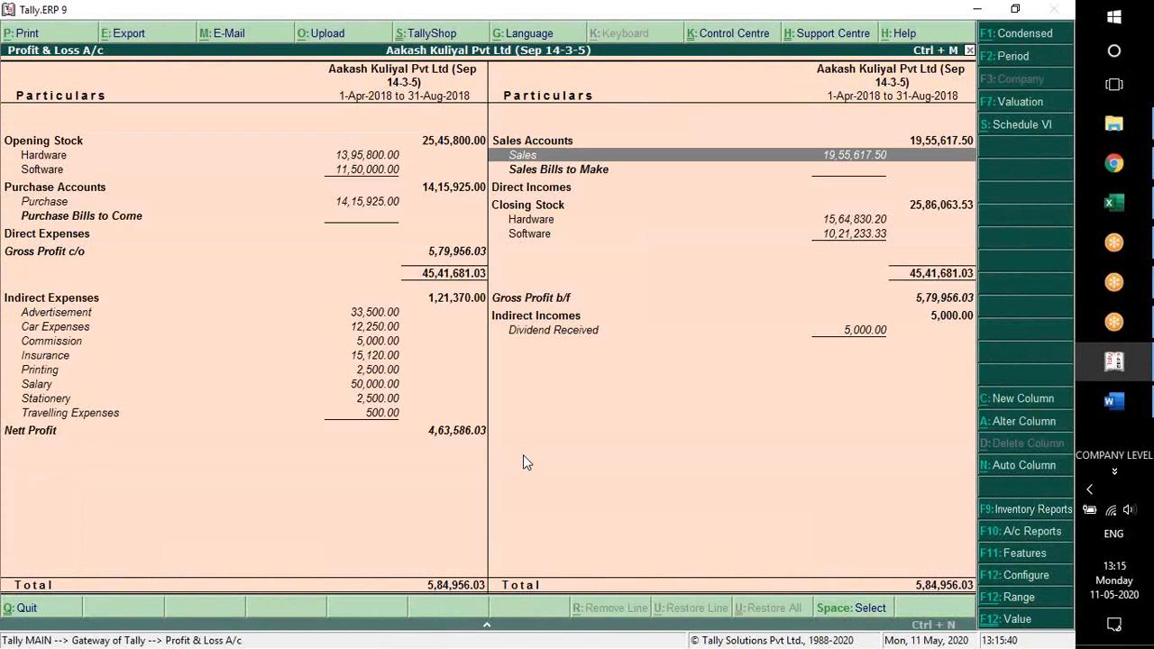
Drill down from Sales to the August ledger vouchers and open the Comptech Enterprises credit note for alteration
{"action": "key", "text": "Return"}
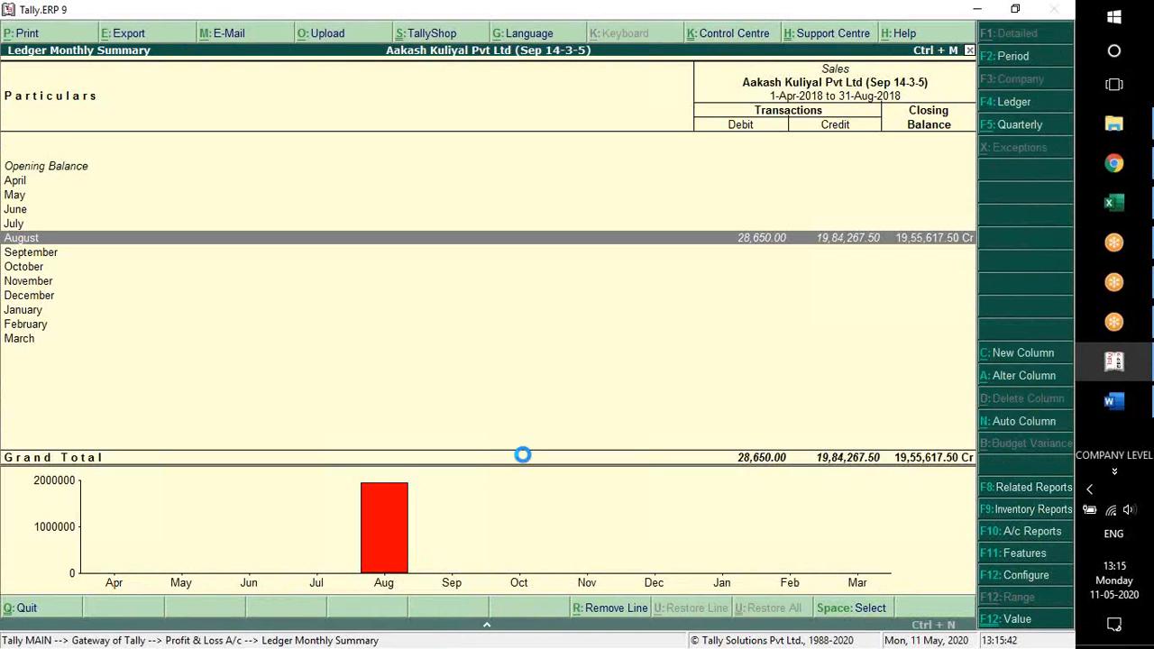
{"action": "key", "text": "Return"}
{"action": "key", "text": "Down"}
{"action": "key", "text": "Down"}
{"action": "key", "text": "Down"}
{"action": "key", "text": "Down"}
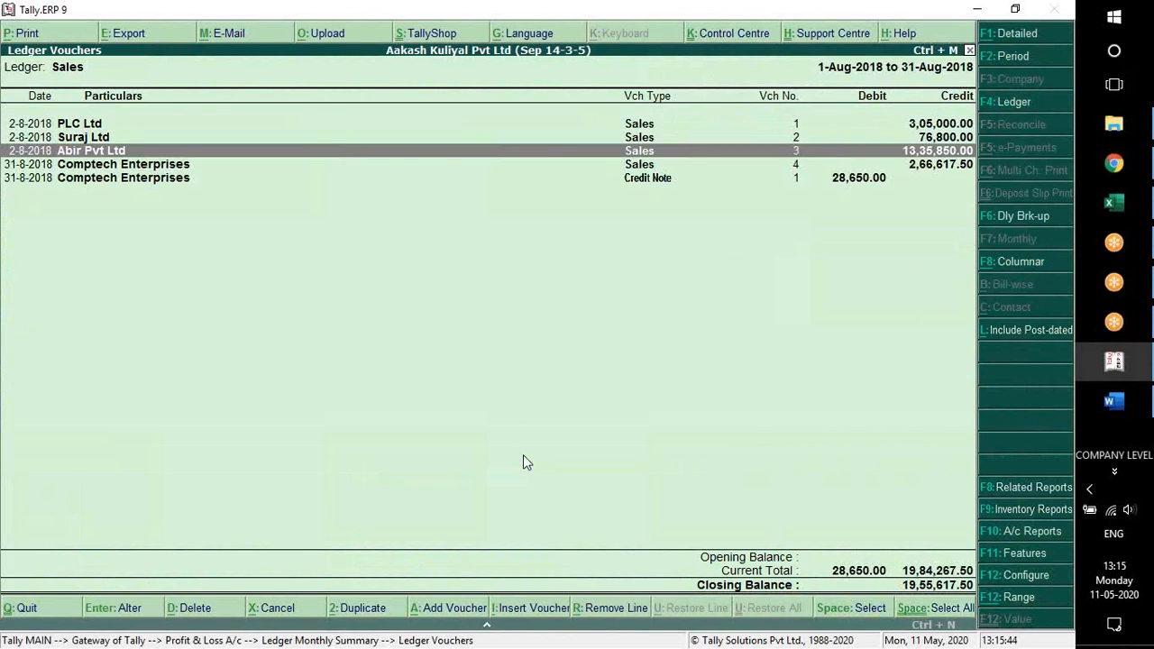
{"action": "key", "text": "Return"}
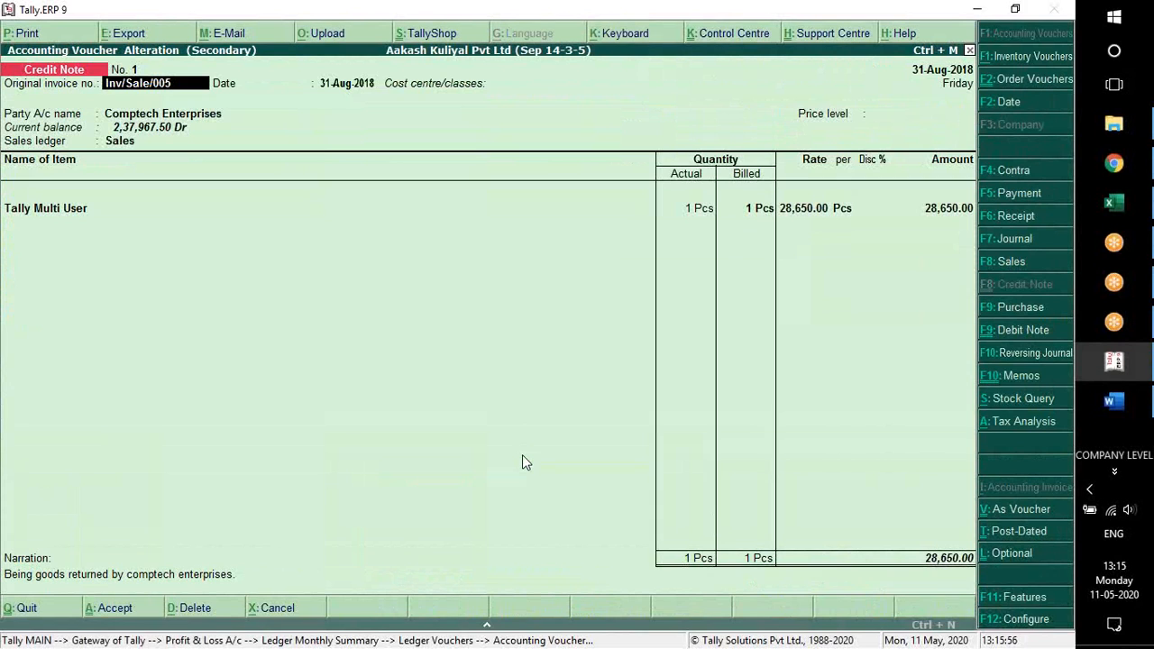
Set the credit note's sales ledger to Sales Return, keep its item allocations and save the voucher
{"action": "key", "text": "Return"}
{"action": "key", "text": "Return"}
{"action": "key", "text": "Return"}
{"action": "key", "text": "Return"}
{"action": "key", "text": "BackSpace"}
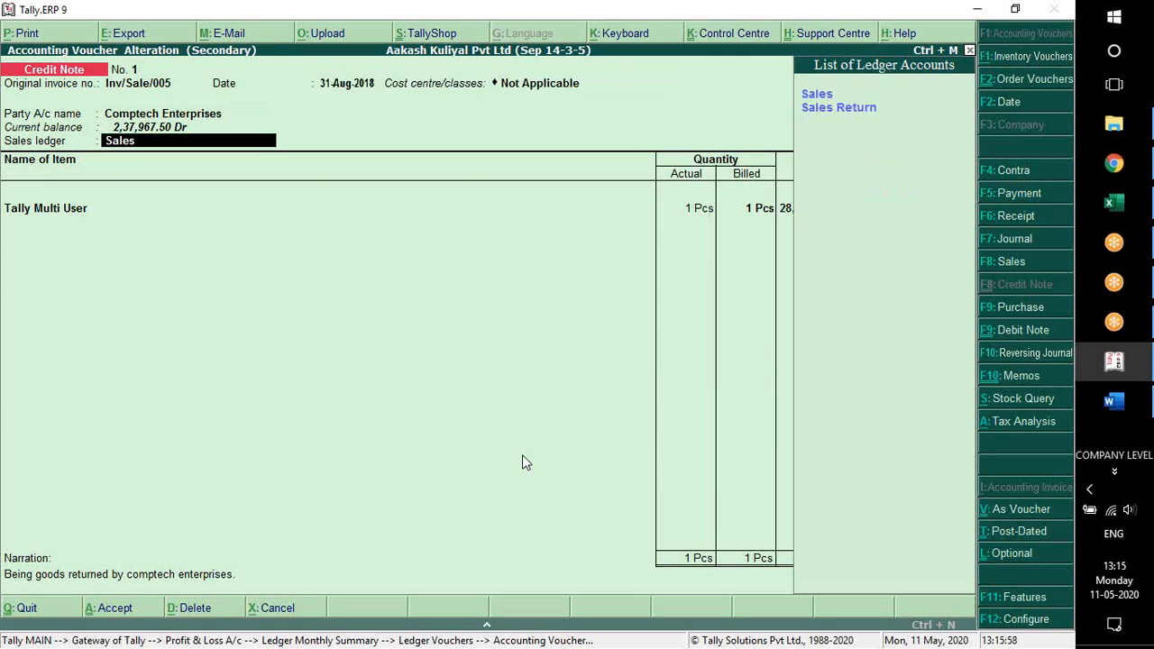
{"action": "key", "text": "Down"}
{"action": "key", "text": "Return"}
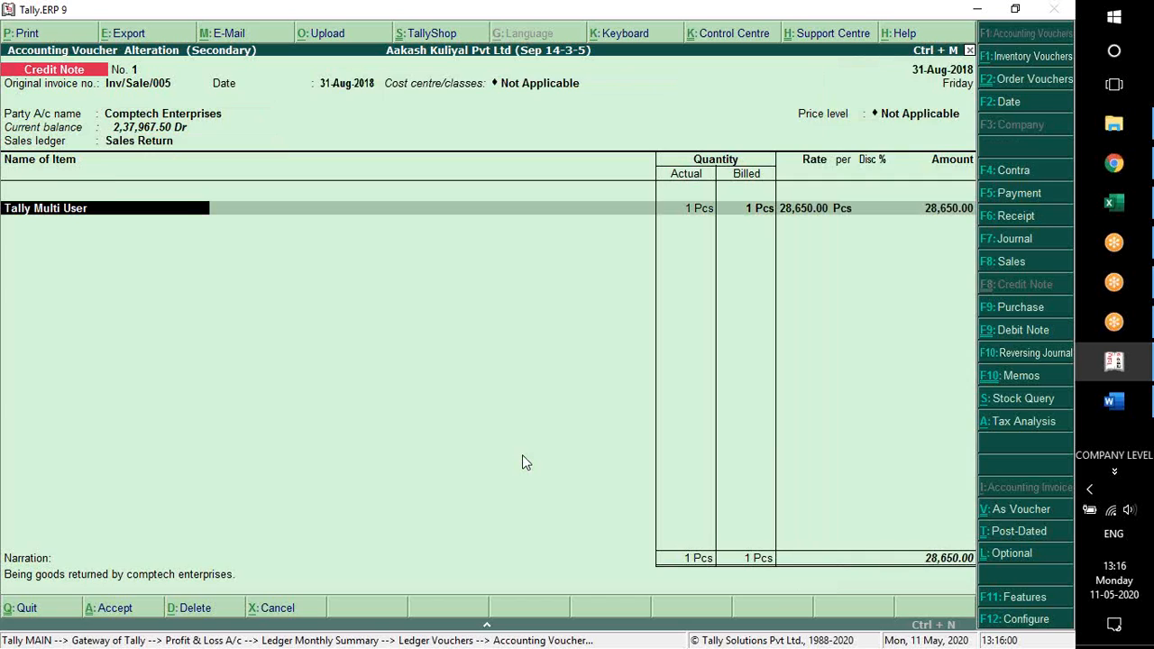
{"action": "key", "text": "Return"}
{"action": "key", "text": "Return"}
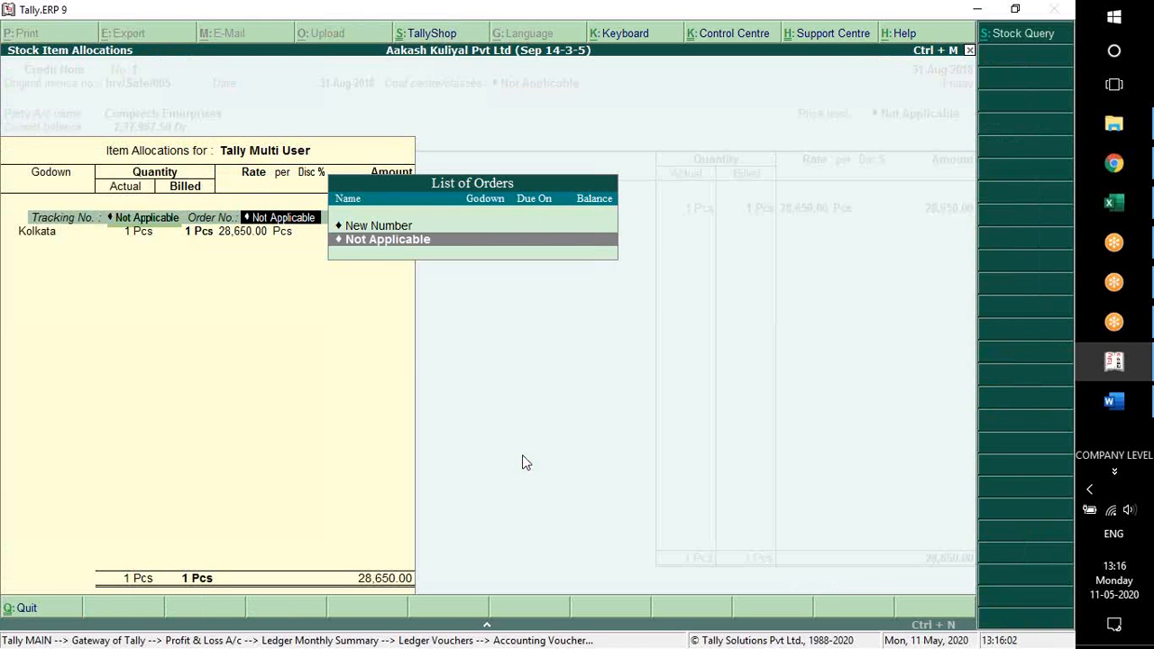
{"action": "key", "text": "ctrl+a"}
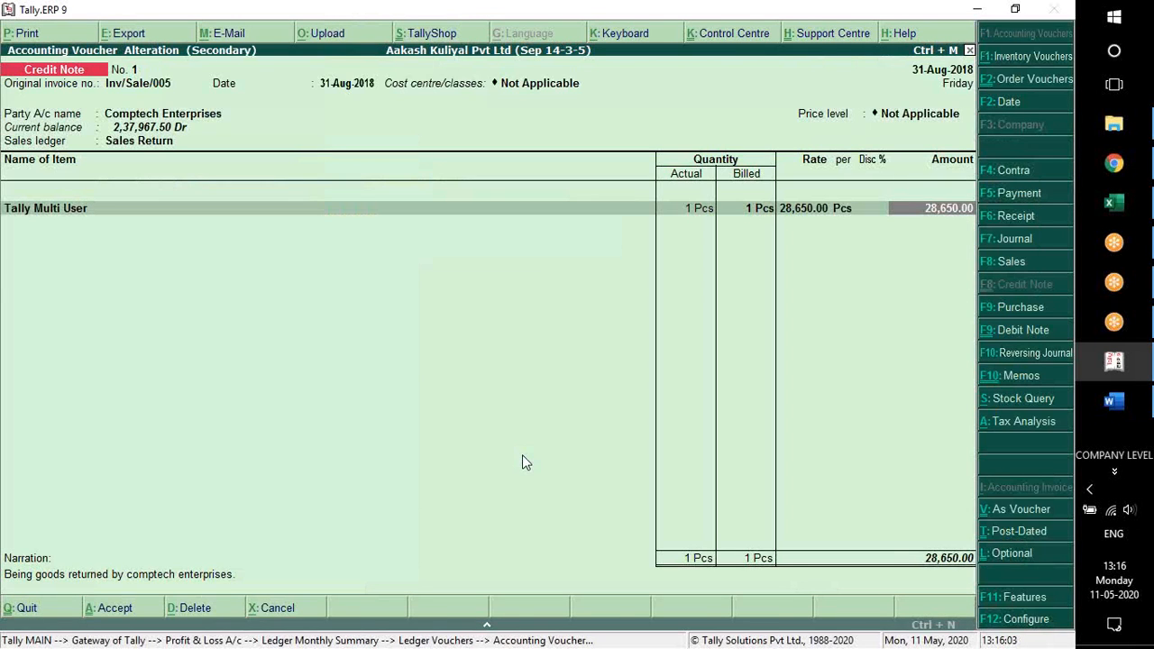
Go back to the Profit & Loss A/c and compare the Sales and Sales Return lines
{"action": "key", "text": "Escape"}
{"action": "key", "text": "Escape"}
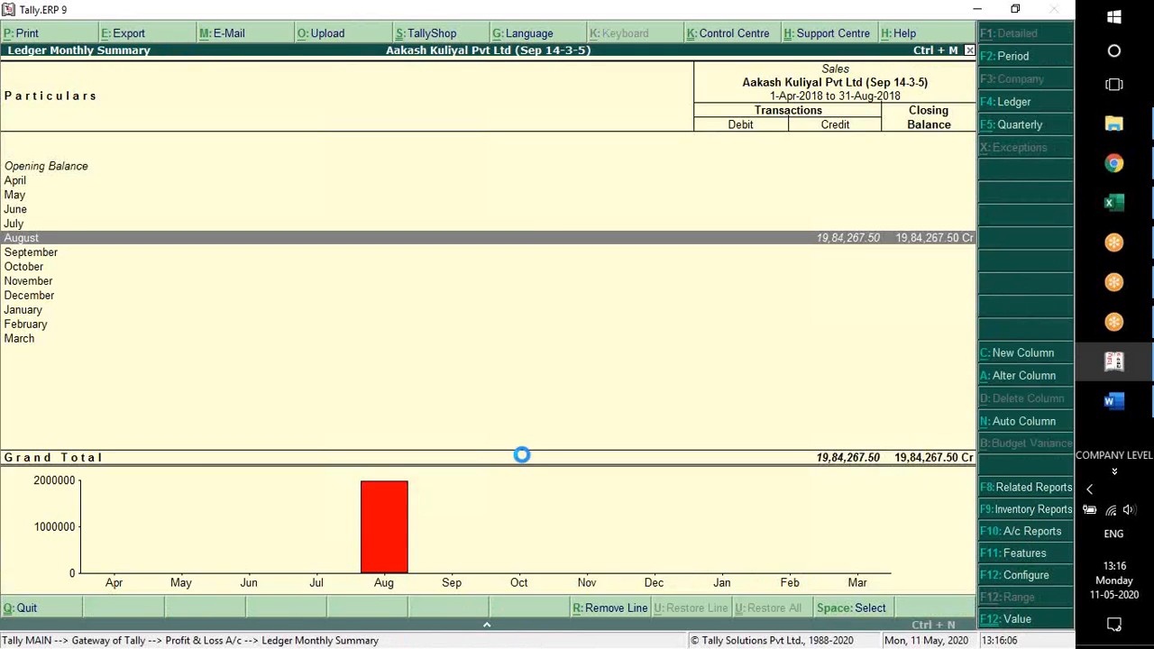
{"action": "key", "text": "Down"}
{"action": "key", "text": "Up"}
{"action": "key", "text": "Down"}
{"action": "key", "text": "Up"}
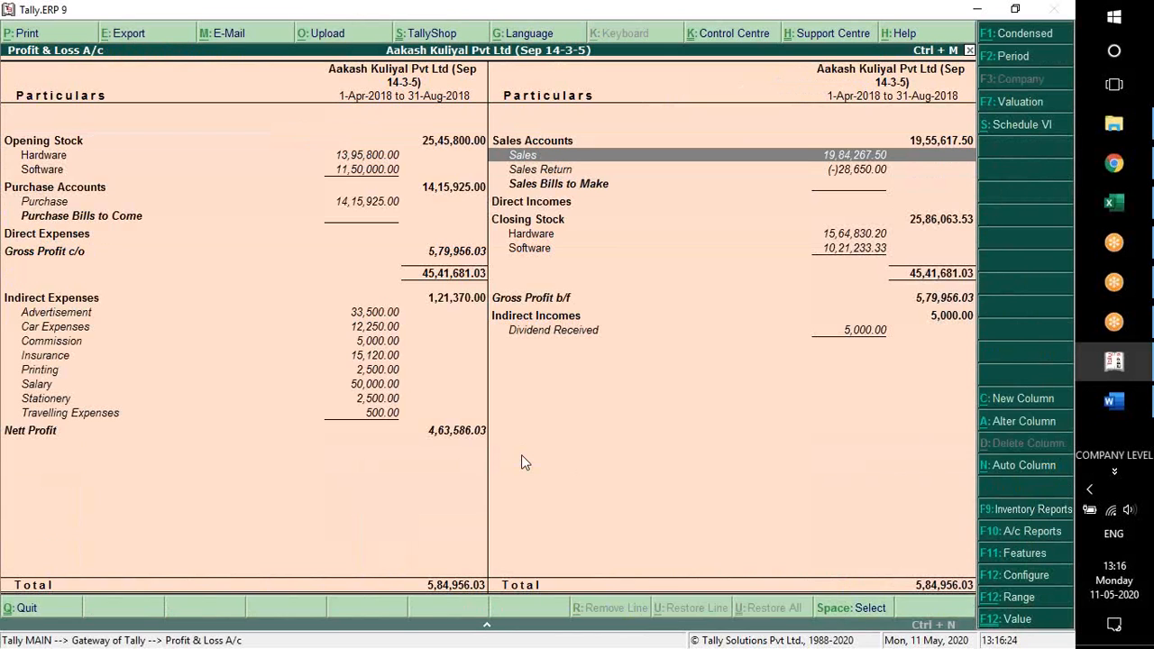
Switch to Word and review the Lesson 10 Debit Note & Credit Note exercise and the start of Lesson 11
{"action": "key", "text": "alt+Tab"}
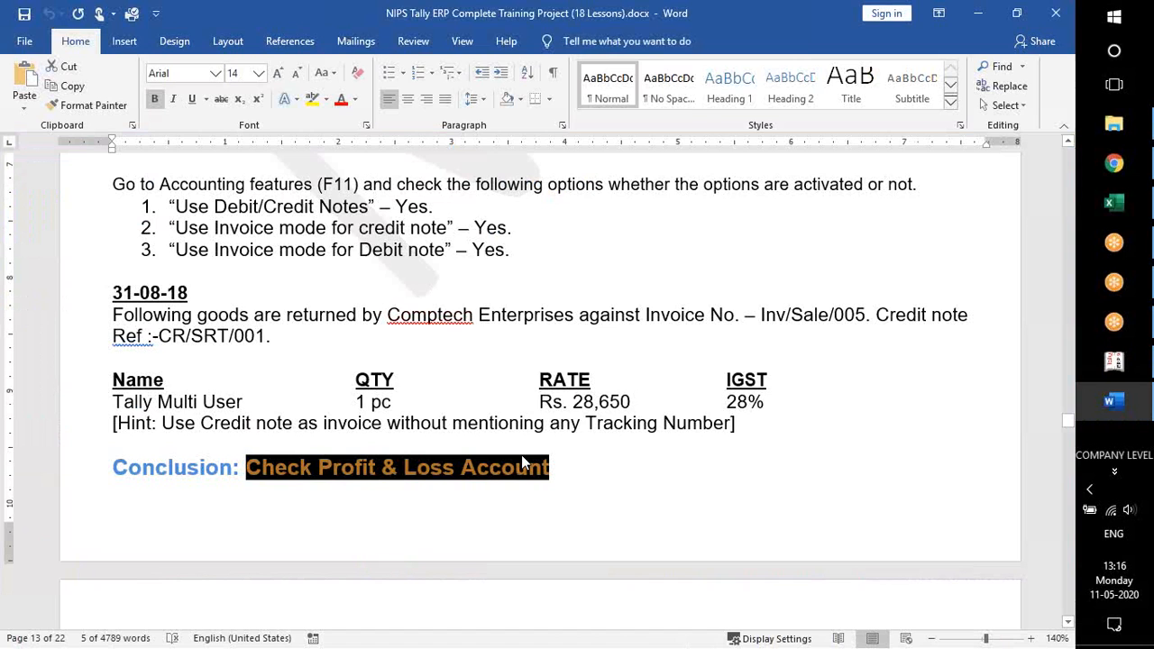
{"action": "scroll", "coordinate": [284, 279], "scroll_direction": "up", "scroll_amount": 2}
{"action": "left_click", "coordinate": [290, 253]}
{"action": "scroll", "coordinate": [303, 338], "scroll_direction": "down", "scroll_amount": 8}
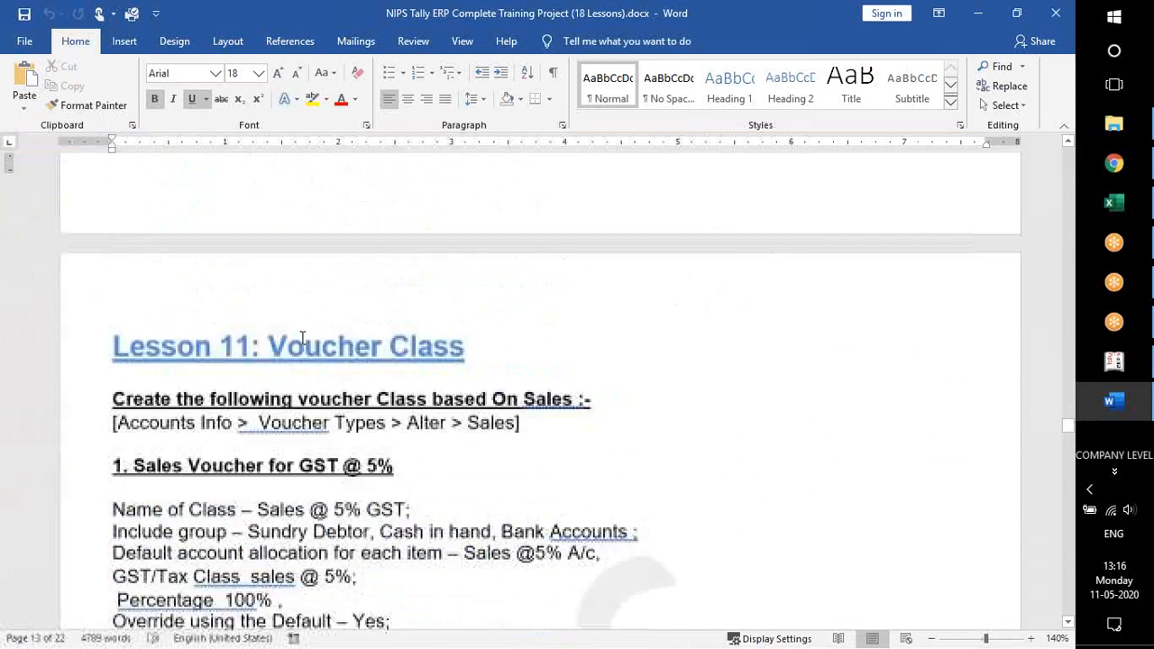
{"action": "scroll", "coordinate": [302, 336], "scroll_direction": "up", "scroll_amount": 5}
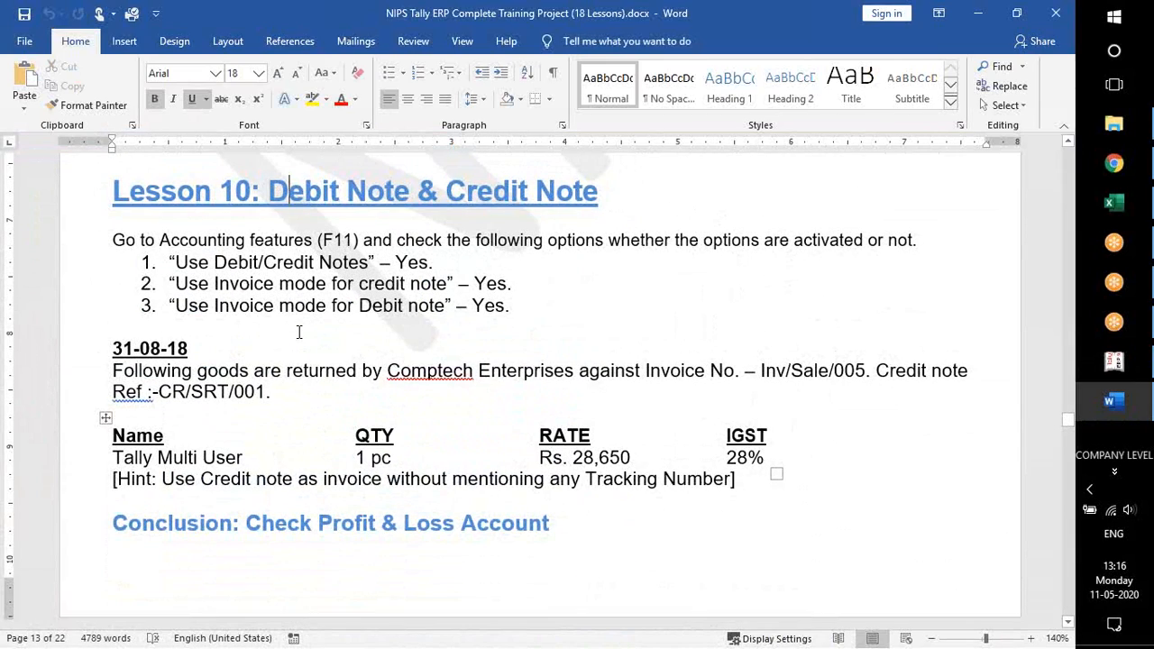
Switch to Tally.ERP 9, open the Stock Summary in detailed view and examine the Tally Multi User closing balance
{"action": "key", "text": "alt+Tab"}
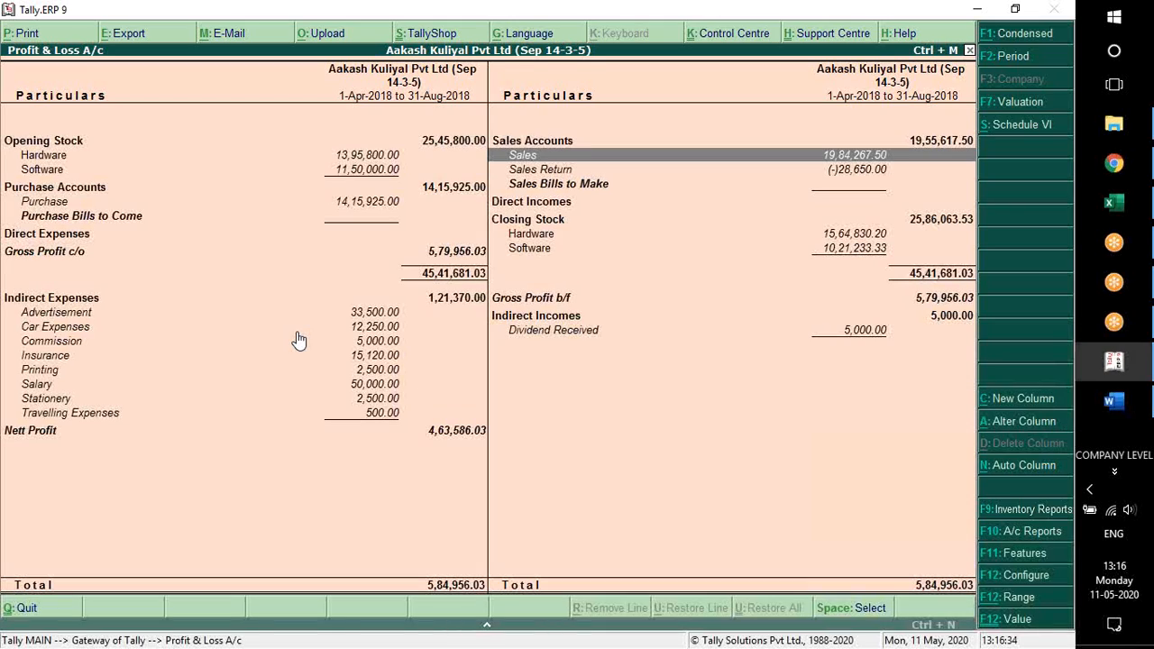
{"action": "key", "text": "Escape"}
{"action": "key", "text": "Down"}
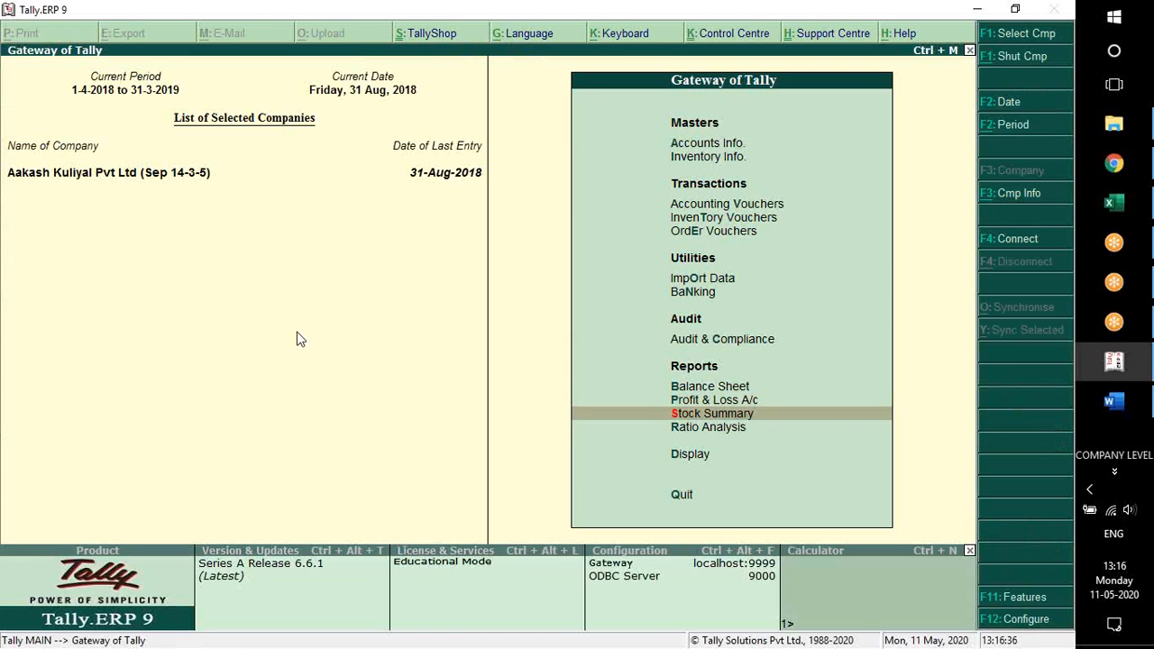
{"action": "key", "text": "Return"}
{"action": "key", "text": "alt+F1"}
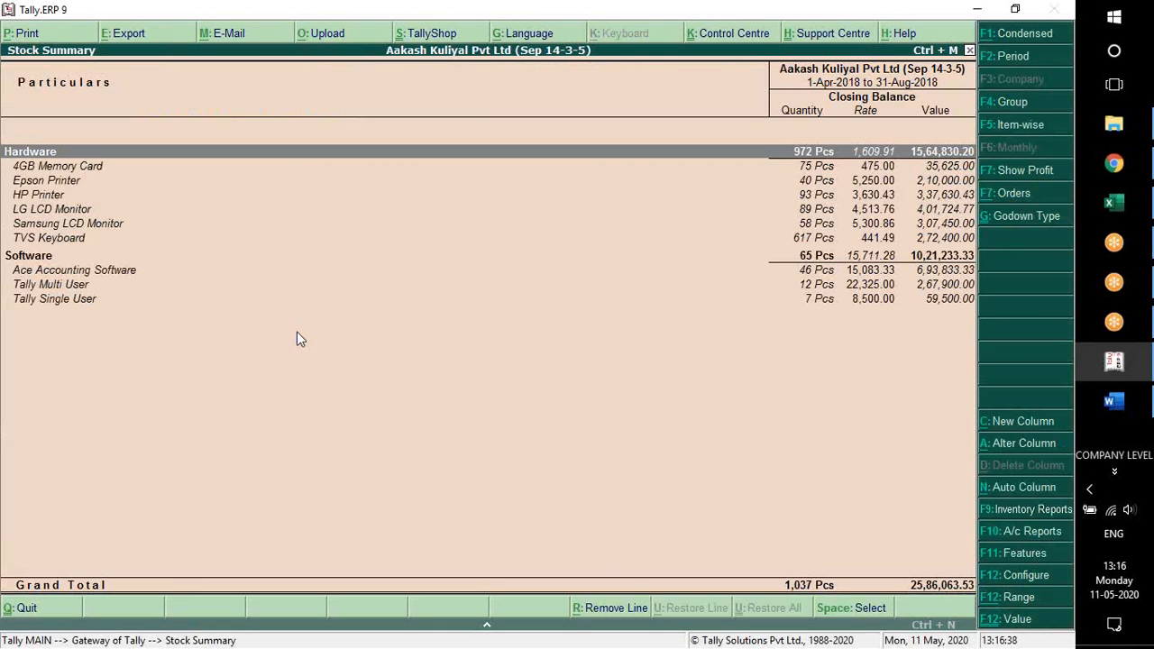
{"action": "key", "text": "Down"}
{"action": "key", "text": "Down"}
{"action": "key", "text": "Down"}
{"action": "key", "text": "Down"}
{"action": "key", "text": "Down"}
{"action": "key", "text": "Down"}
{"action": "key", "text": "Down"}
{"action": "key", "text": "Down"}
{"action": "key", "text": "Down"}
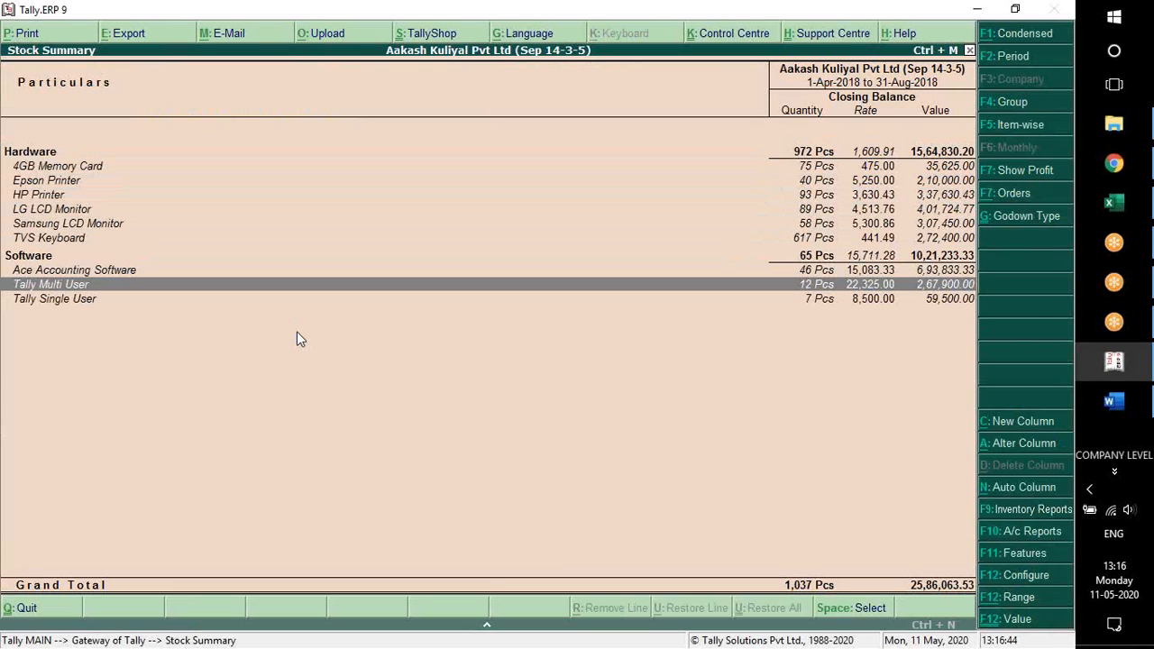
Open Tally Multi User's August stock vouchers and examine the sales and credit note quantities
{"action": "key", "text": "Return"}
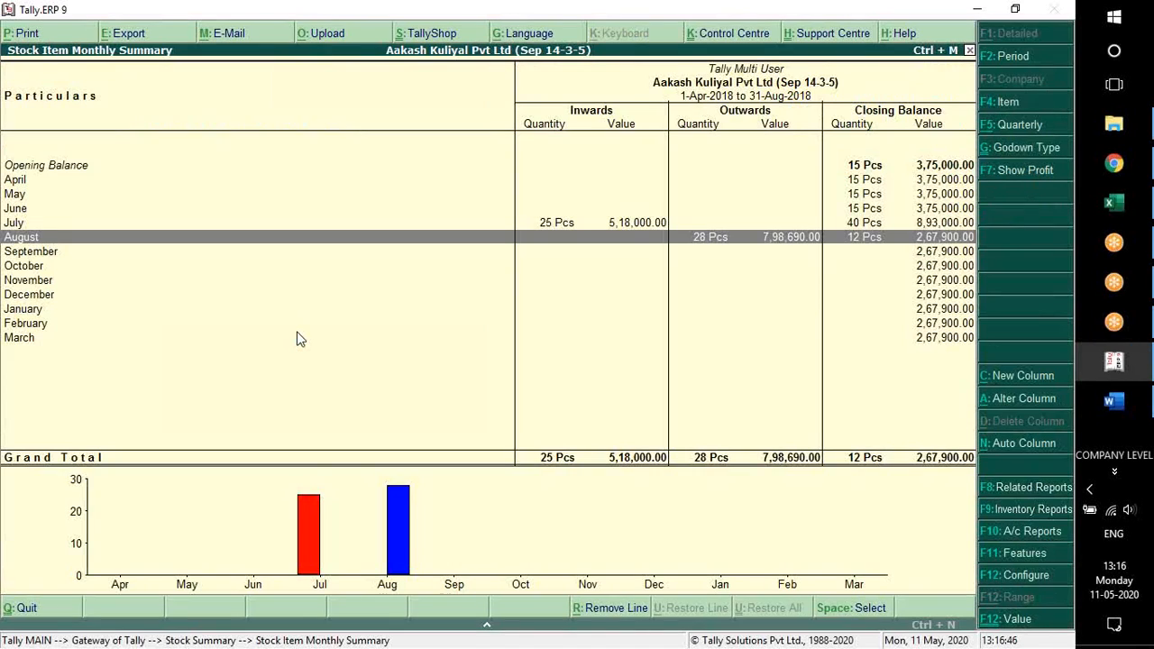
{"action": "key", "text": "Up"}
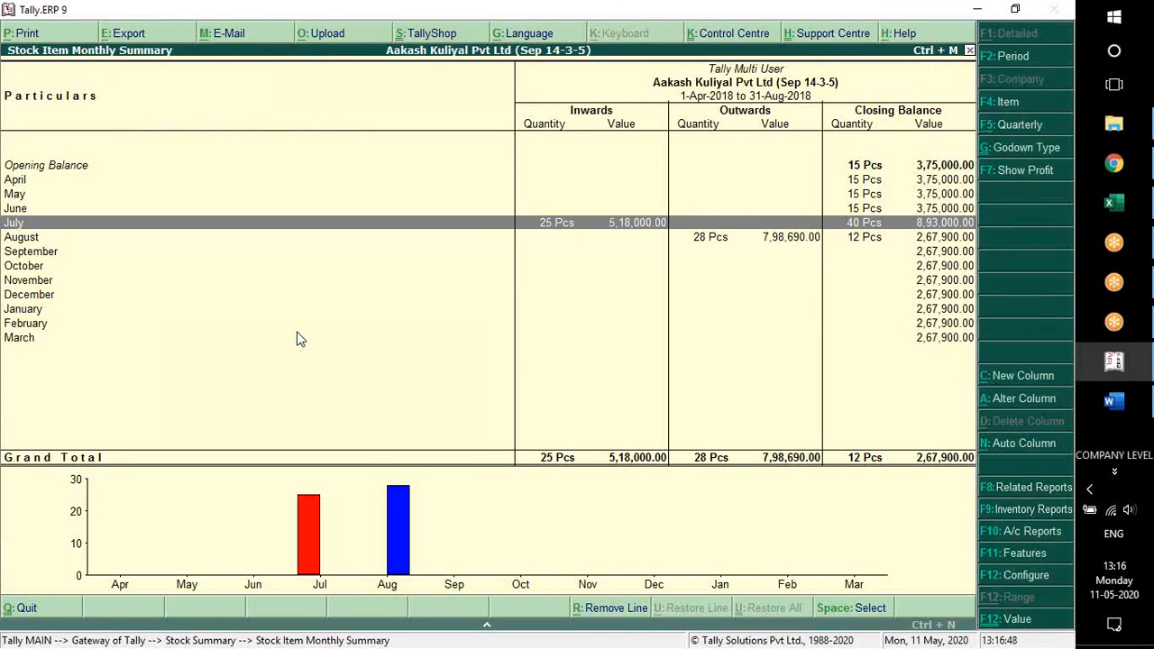
{"action": "key", "text": "Down"}
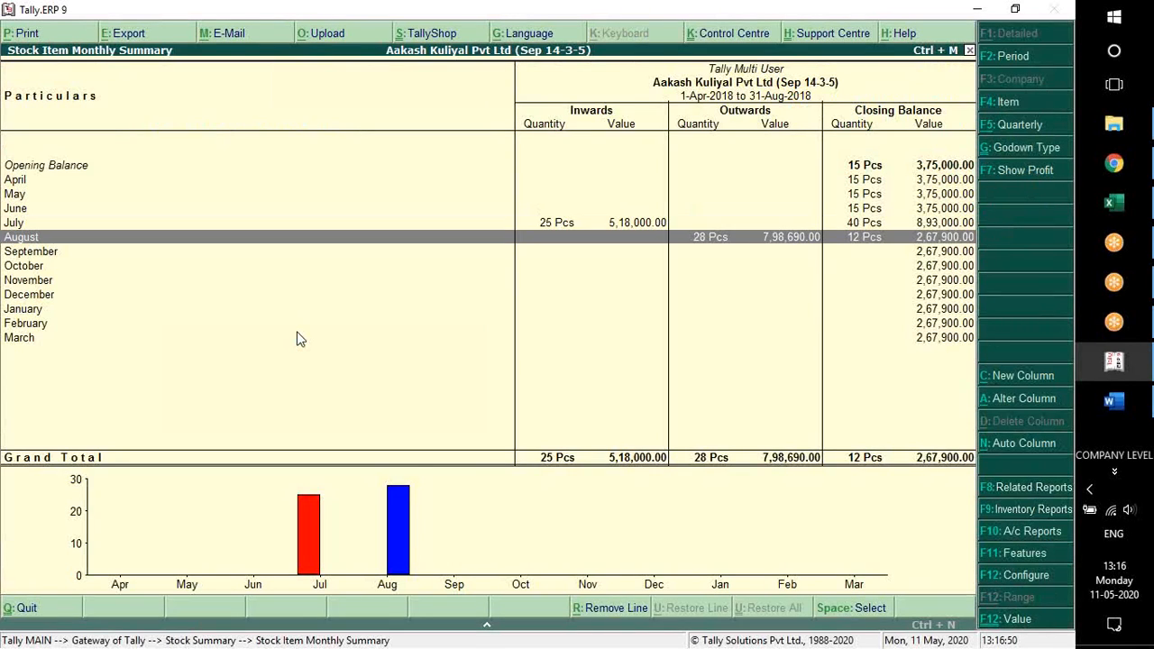
{"action": "key", "text": "Return"}
{"action": "key", "text": "Down"}
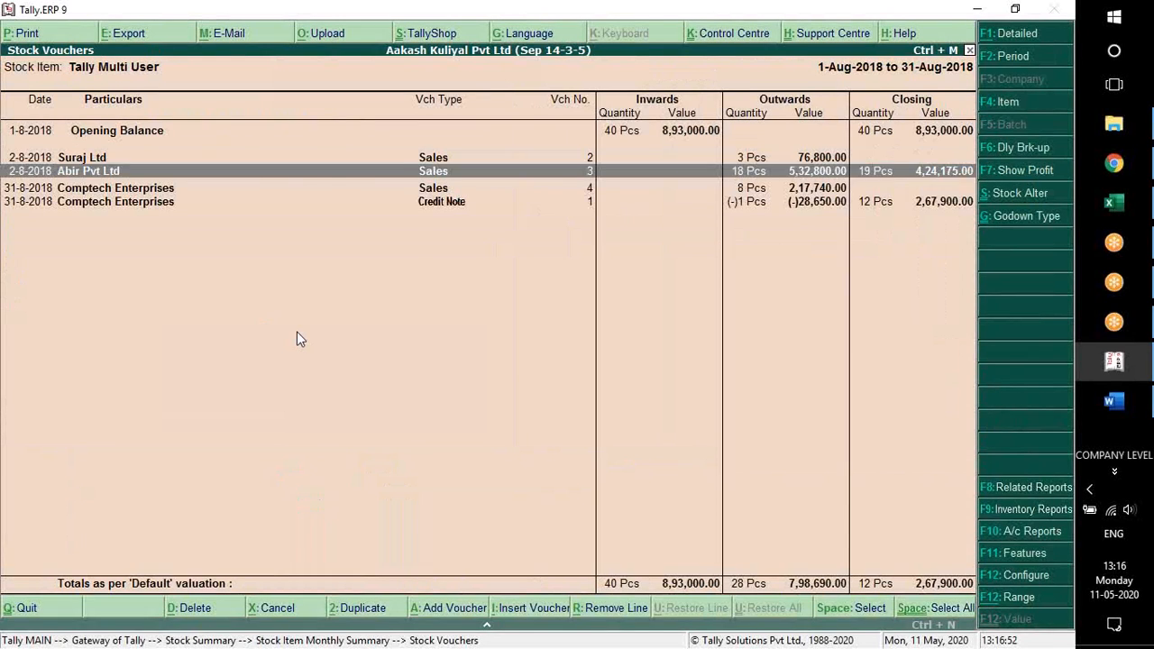
{"action": "key", "text": "Down"}
{"action": "key", "text": "Down"}
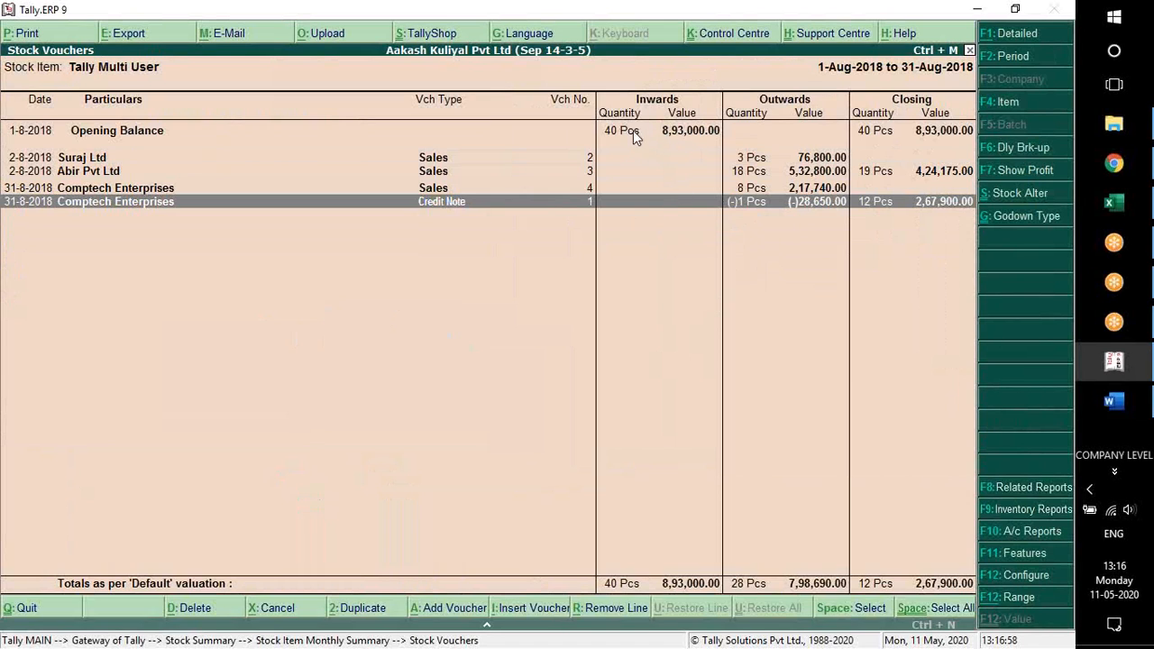
{"action": "key", "text": "Up"}
{"action": "key", "text": "Up"}
{"action": "key", "text": "Up"}
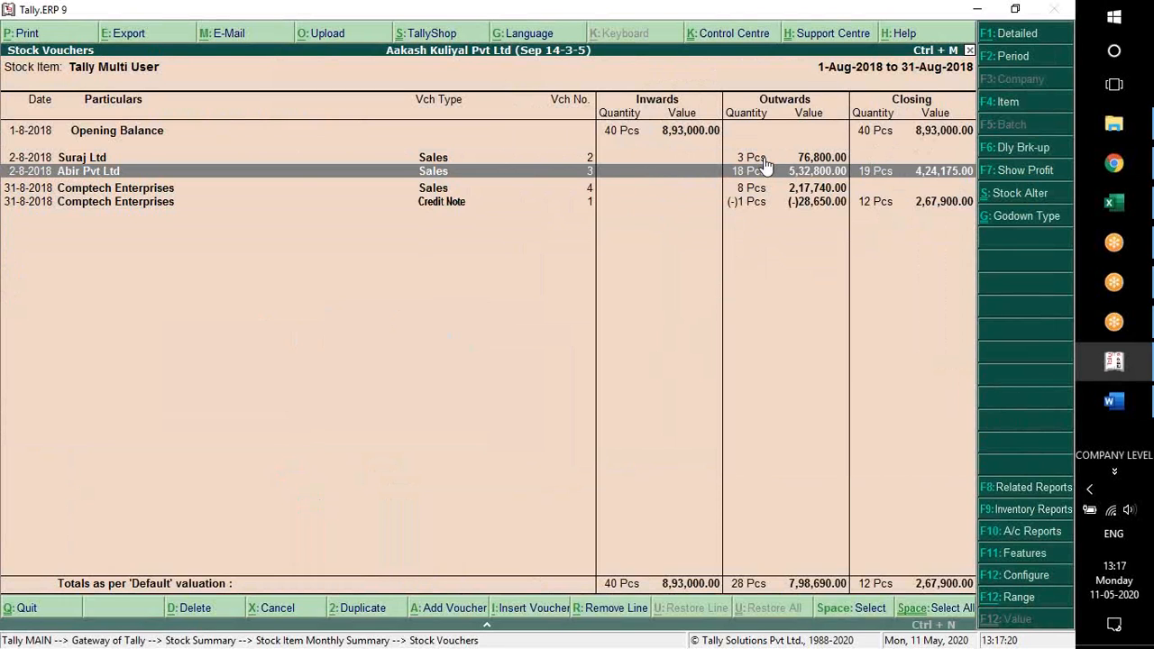
Examine Tally Multi User's August stock vouchers, preview the printed item register and return to the Gateway of Tally
{"action": "key", "text": "Down"}
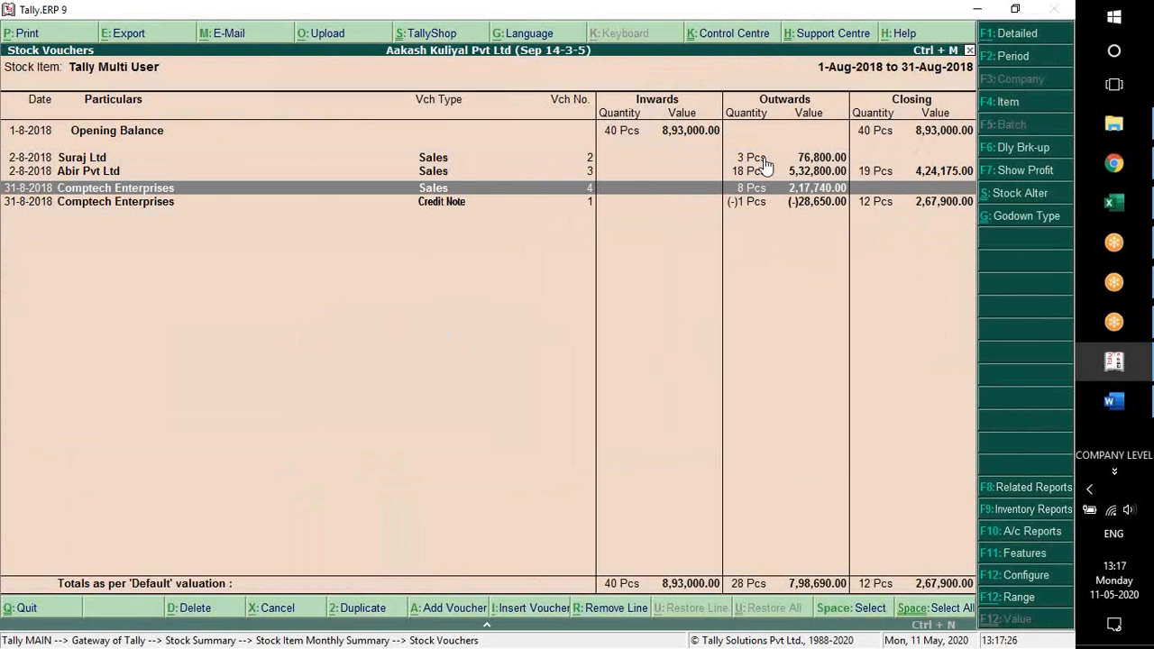
{"action": "key", "text": "Down"}
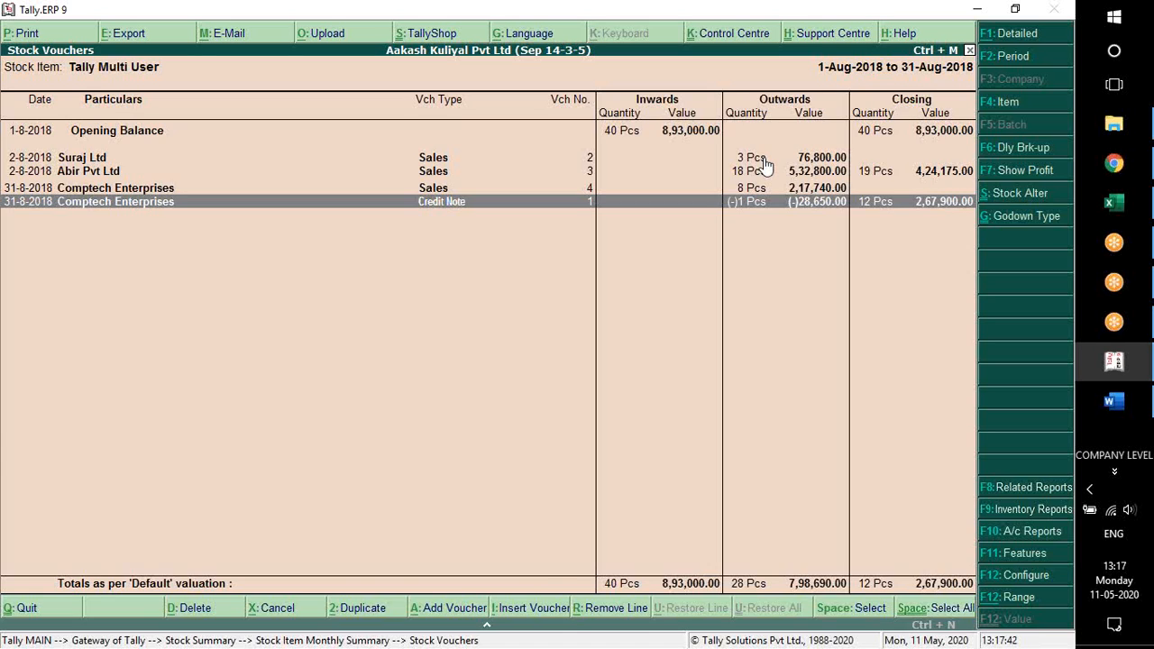
{"action": "key", "text": "alt+p"}
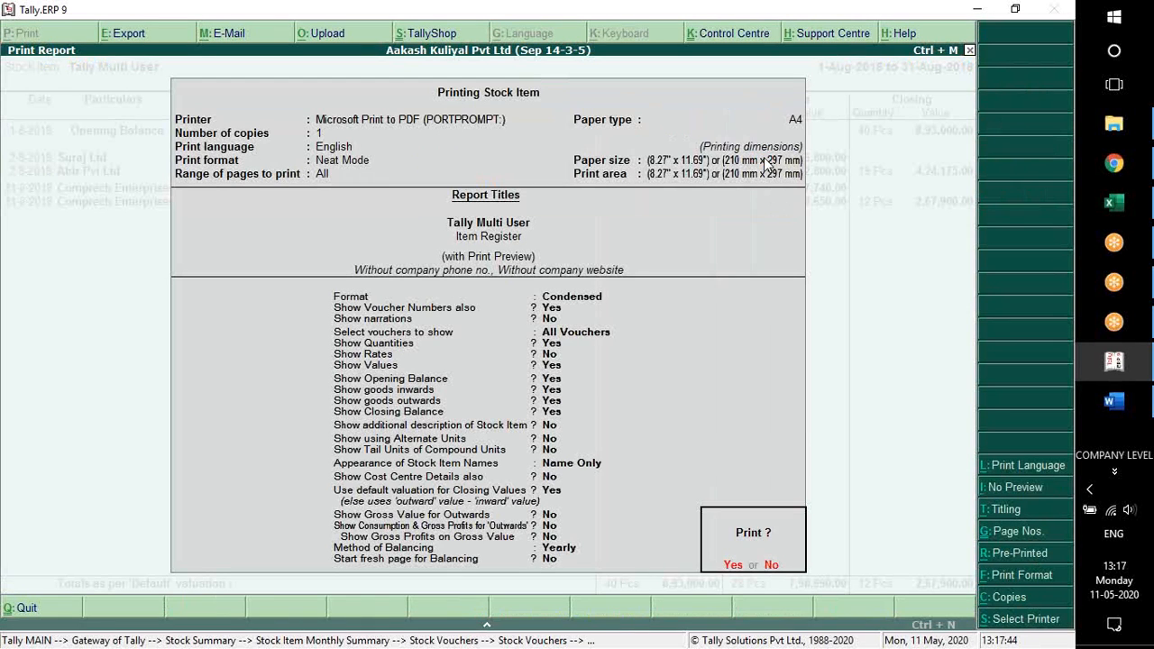
{"action": "key", "text": "Return"}
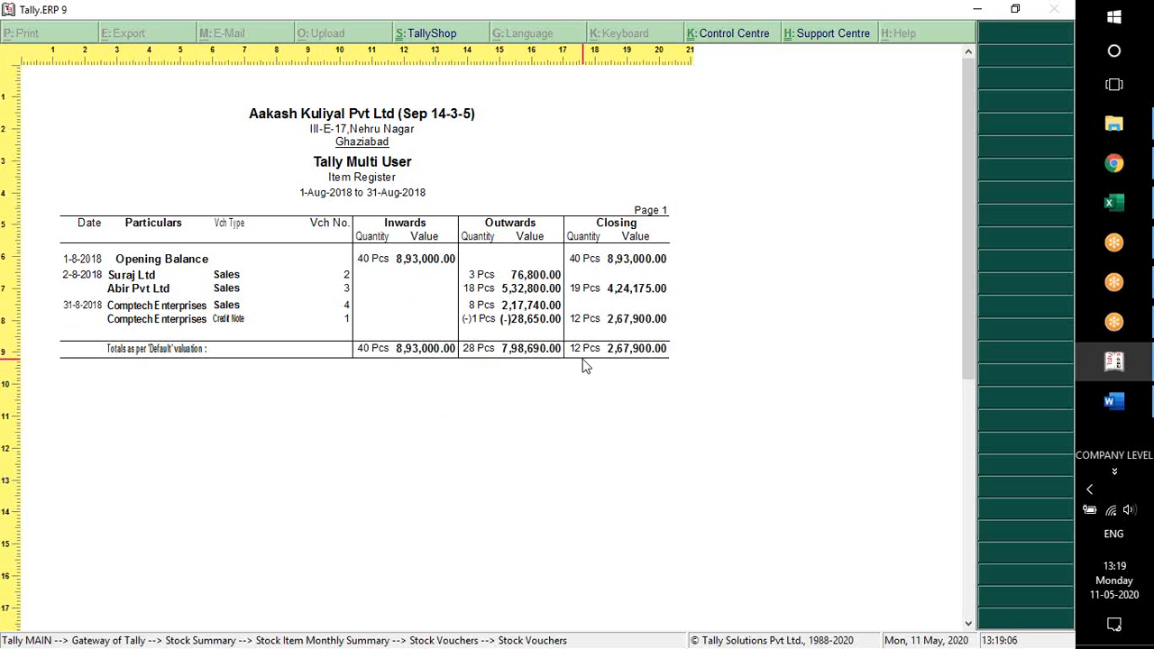
{"action": "key", "text": "Escape"}
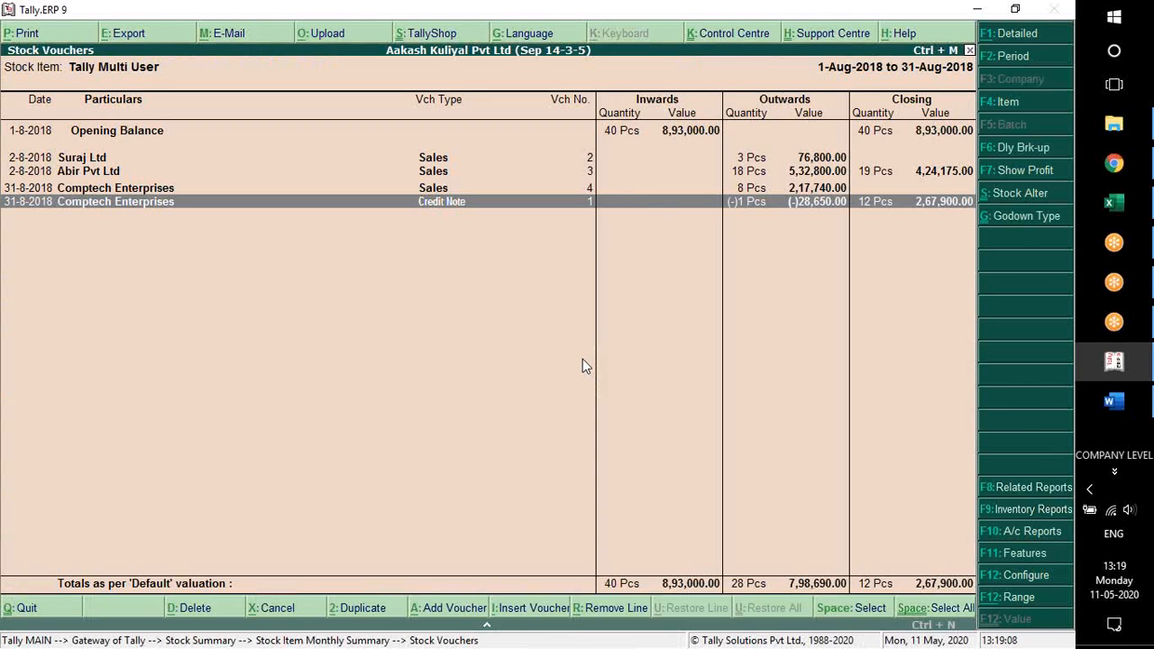
{"action": "key", "text": "Escape"}
{"action": "key", "text": "Escape"}
{"action": "key", "text": "Escape"}
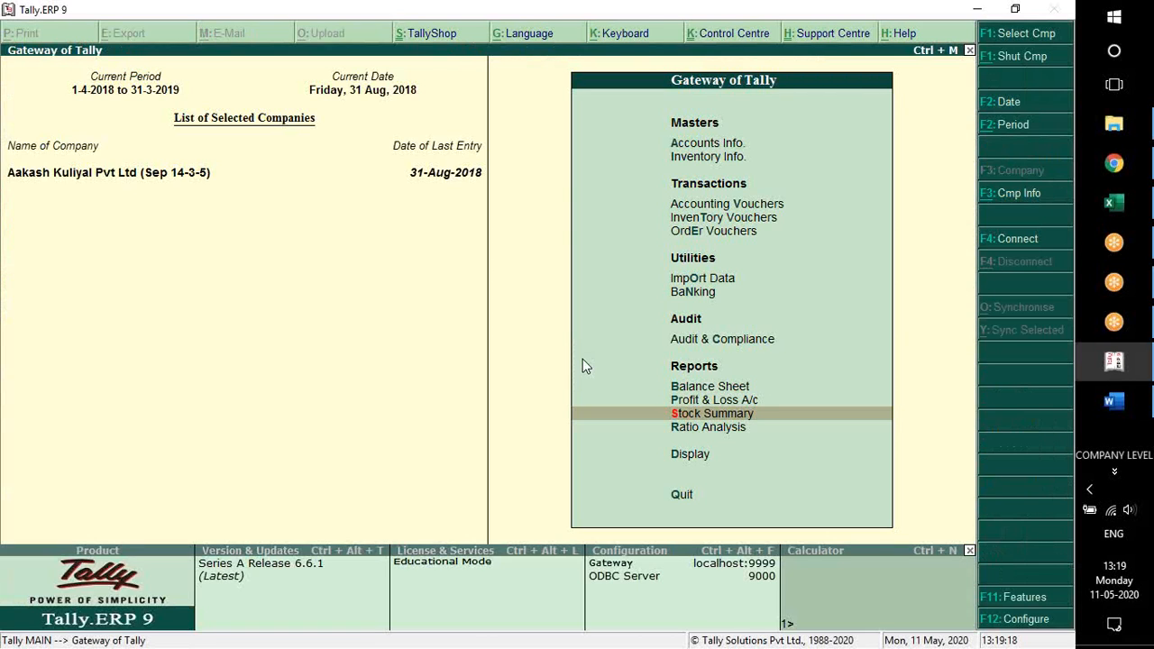
Switch to Word and review the Lesson 11 Voucher Class instructions for the GST @ 5% and IGST @ 18% sales classes
{"action": "key", "text": "alt+Tab"}
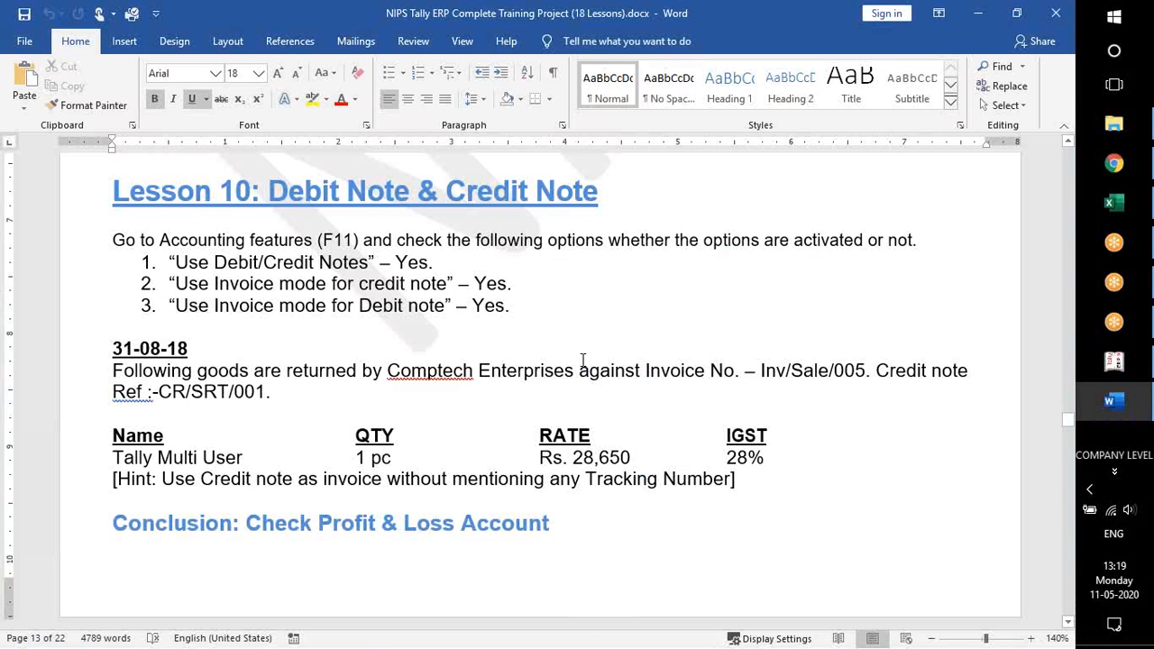
{"action": "scroll", "coordinate": [562, 442], "scroll_direction": "down", "scroll_amount": 6}
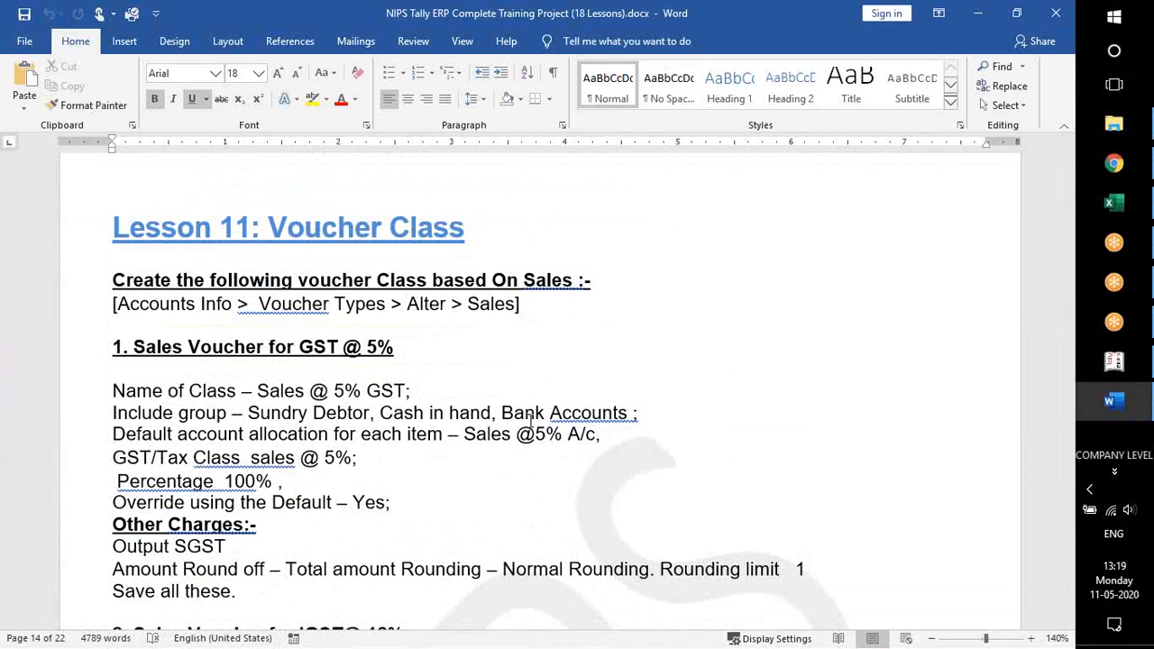
{"action": "scroll", "coordinate": [342, 399], "scroll_direction": "down", "scroll_amount": 5}
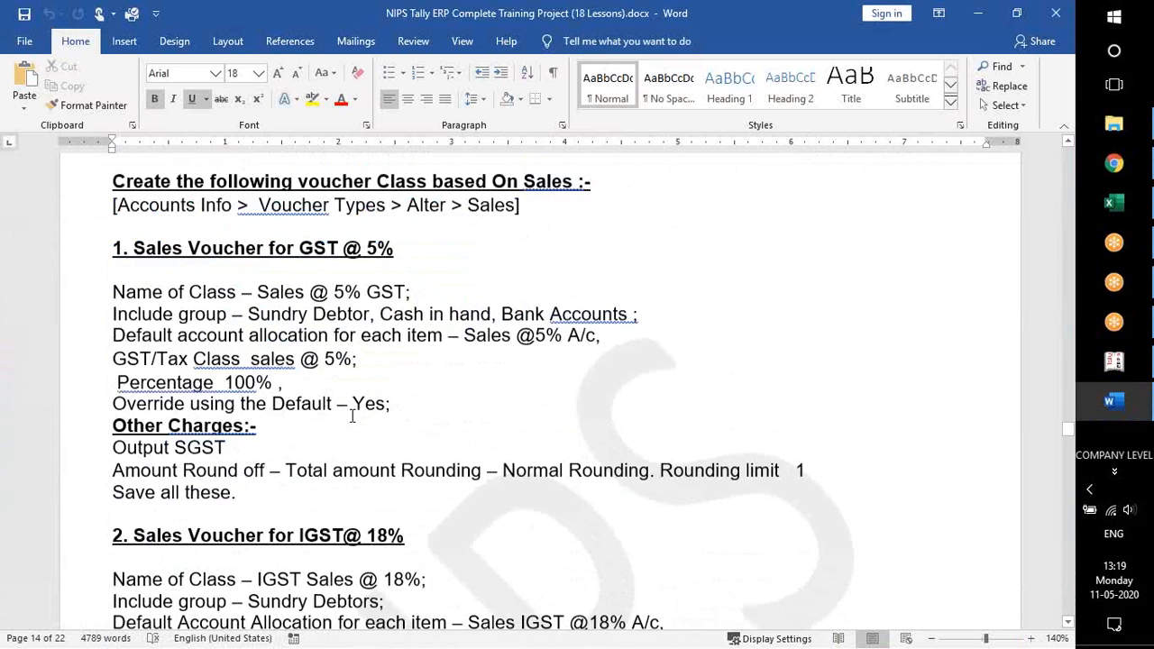
{"action": "scroll", "coordinate": [342, 400], "scroll_direction": "up", "scroll_amount": 3}
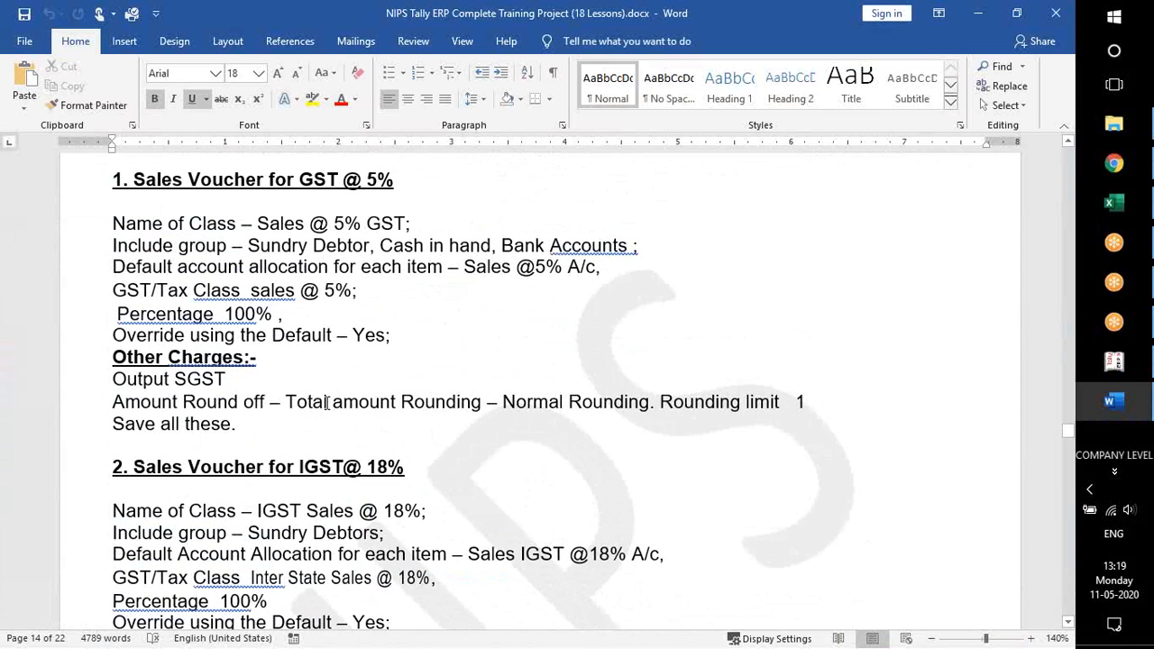
Switch to Tally.ERP 9 and start a new Sales voucher with voucher class and cost centre class set to Not Applicable
{"action": "key", "text": "alt+Tab"}
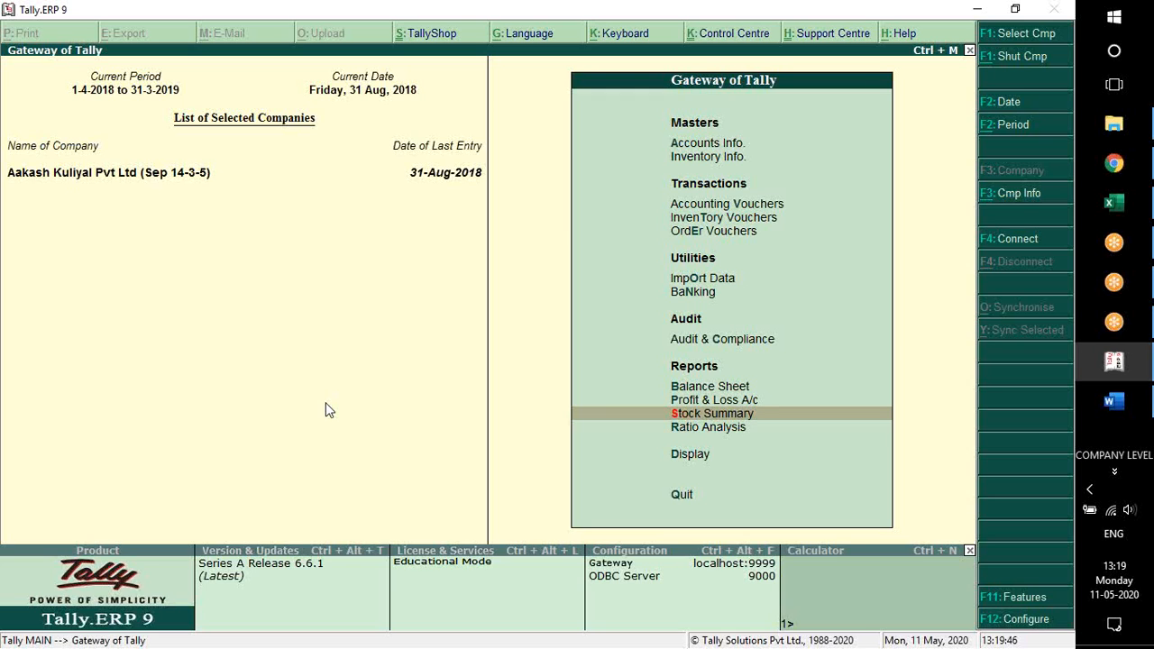
{"action": "key", "text": "v"}
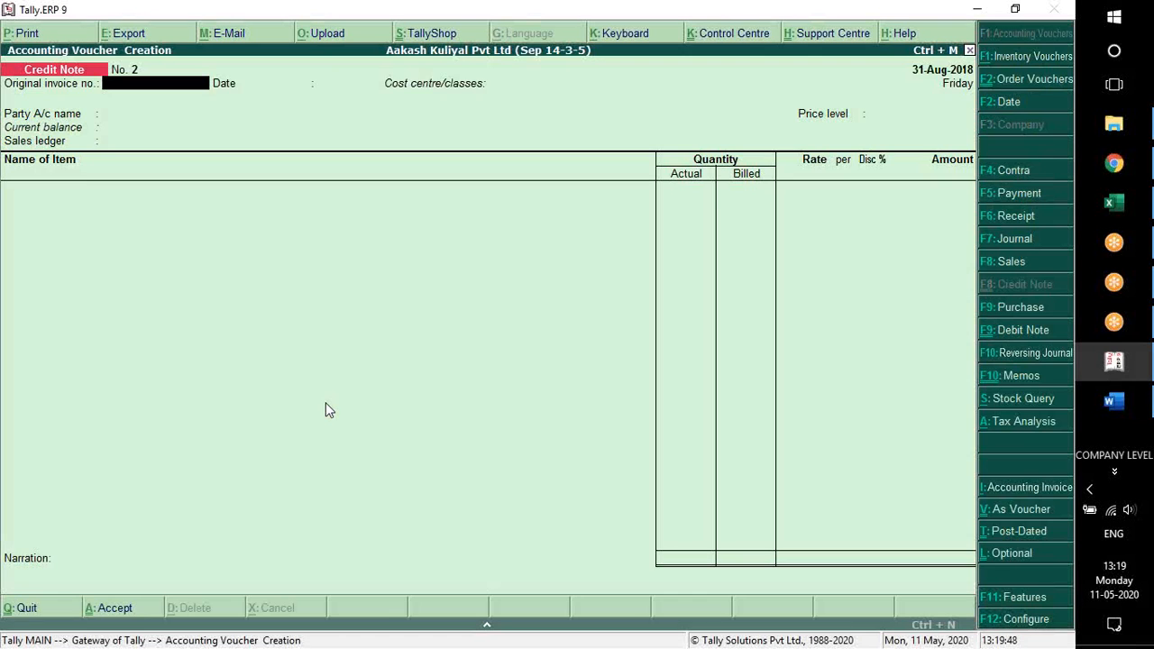
{"action": "key", "text": "F8"}
{"action": "key", "text": "Return"}
{"action": "key", "text": "Return"}
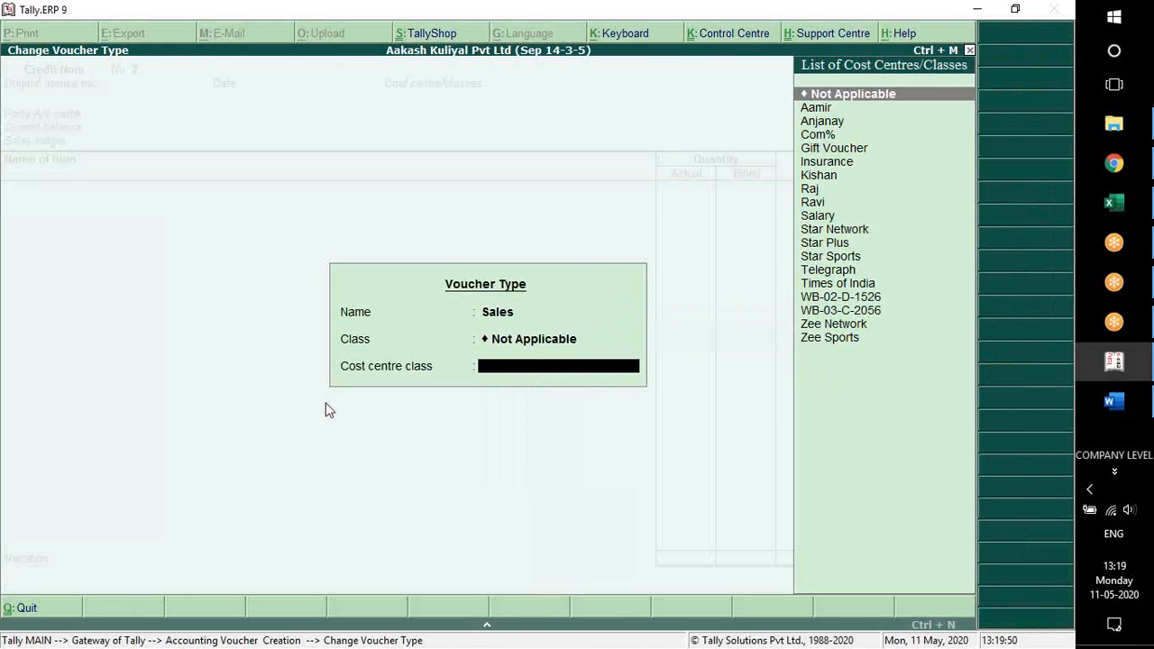
{"action": "key", "text": "Return"}
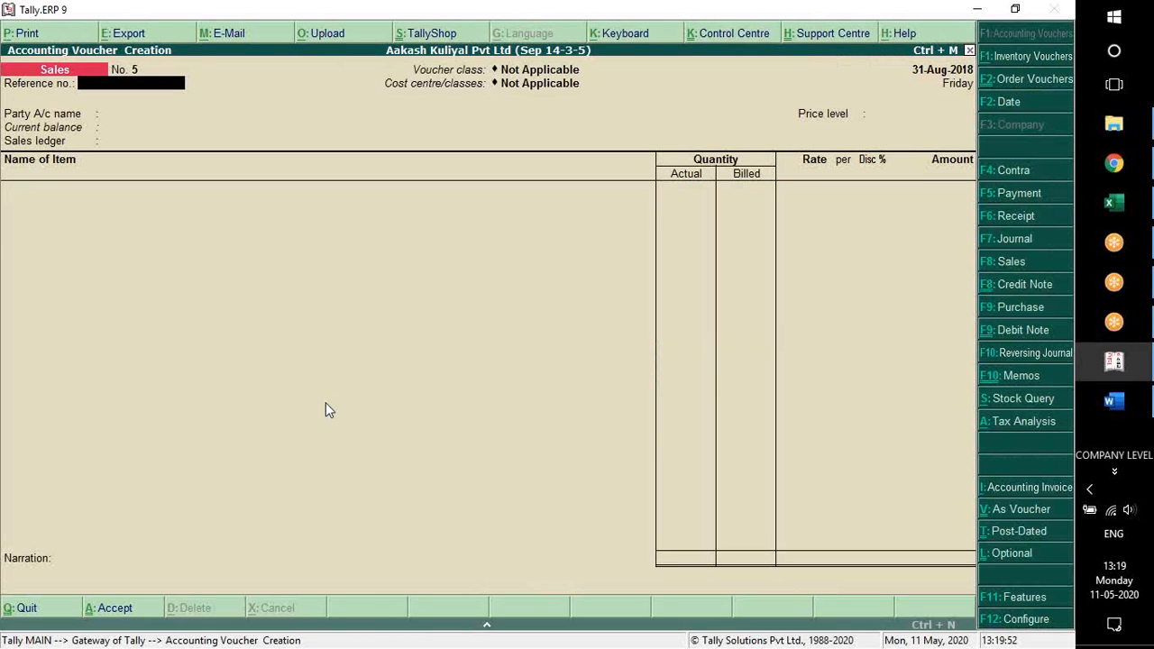
{"action": "key", "text": "Return"}
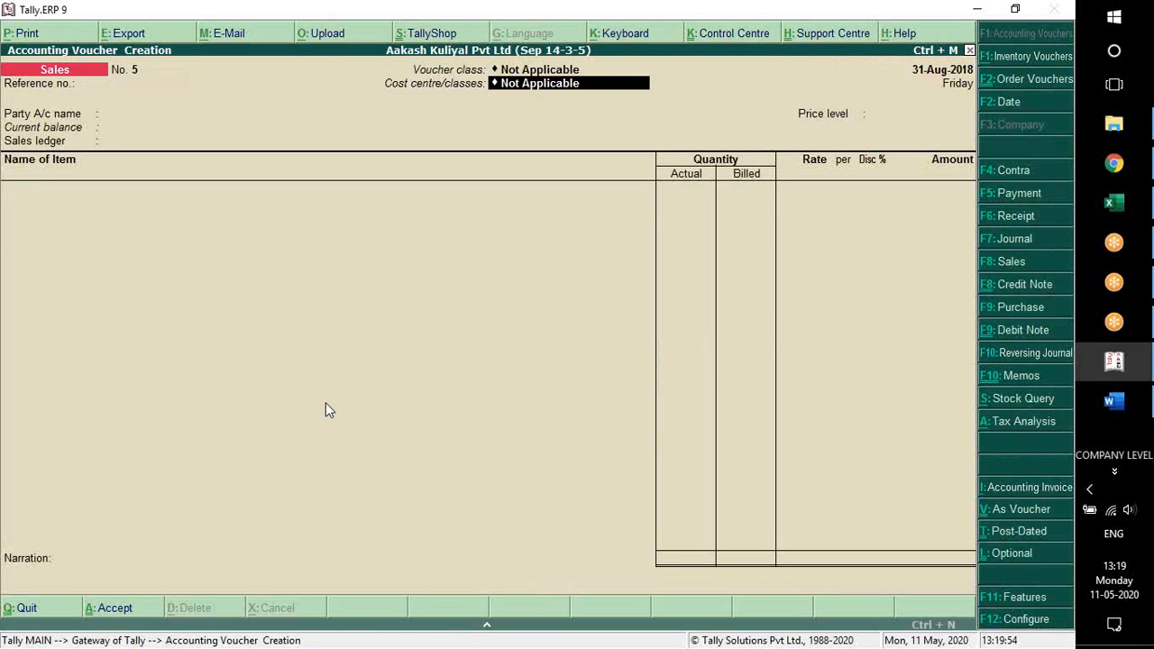
{"action": "key", "text": "Return"}
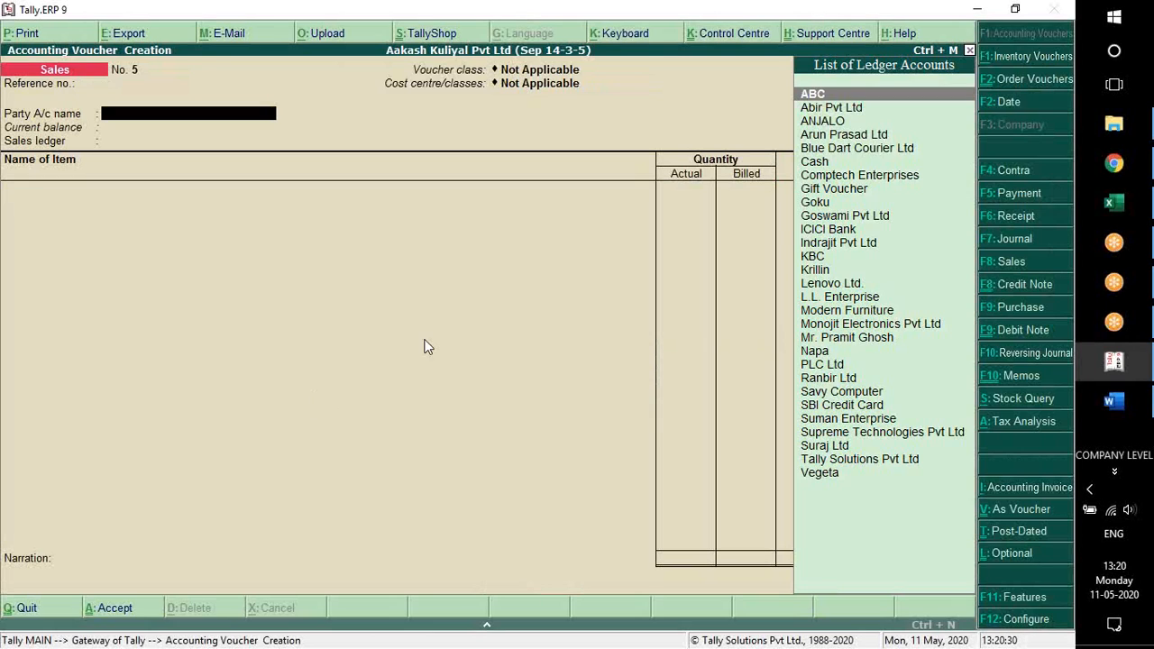
Try Abir Pvt Ltd as the party with the Sales ledger in the voucher, and discard the entry
{"action": "key", "text": "Down"}
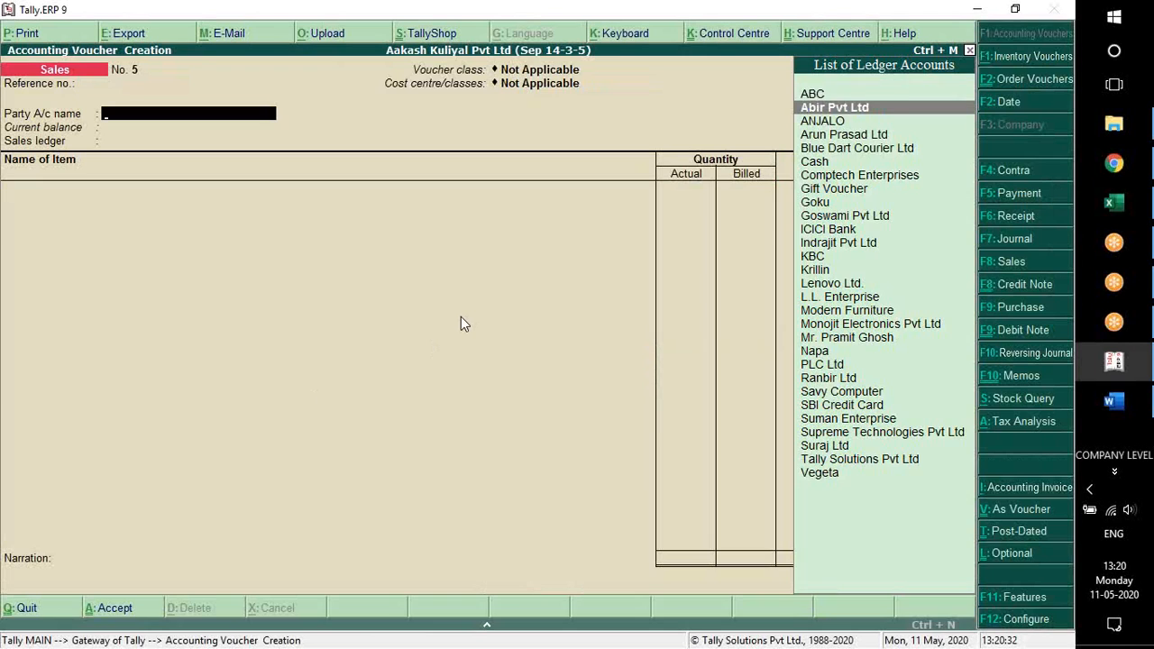
{"action": "key", "text": "Return"}
{"action": "key", "text": "Return"}
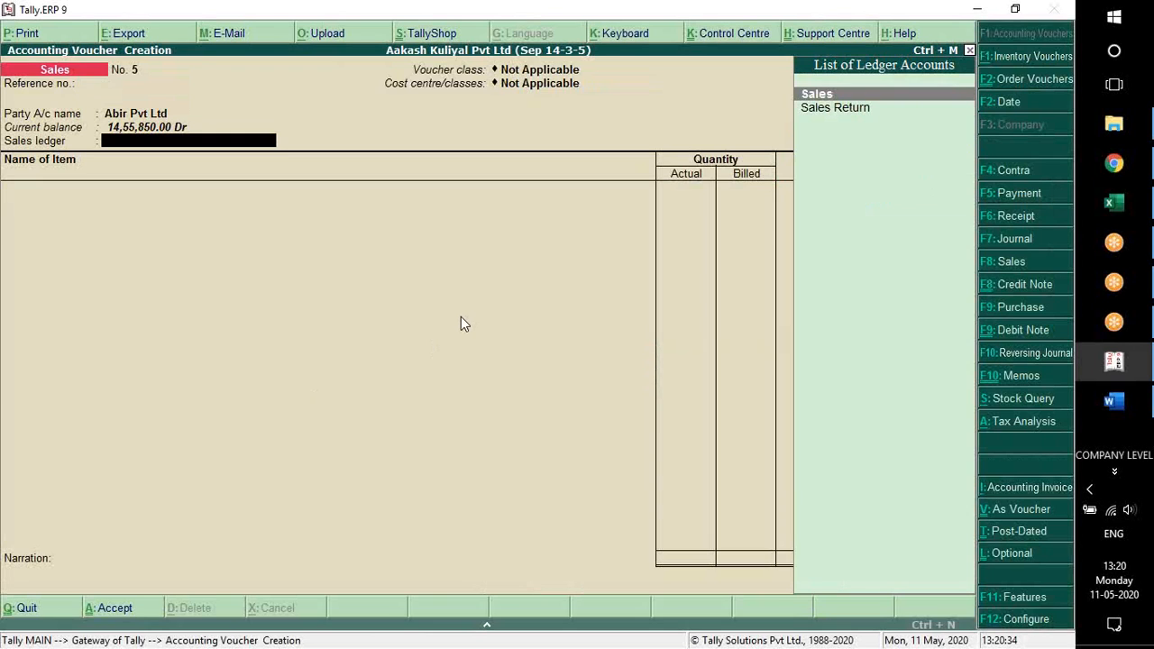
{"action": "key", "text": "Return"}
{"action": "key", "text": "BackSpace"}
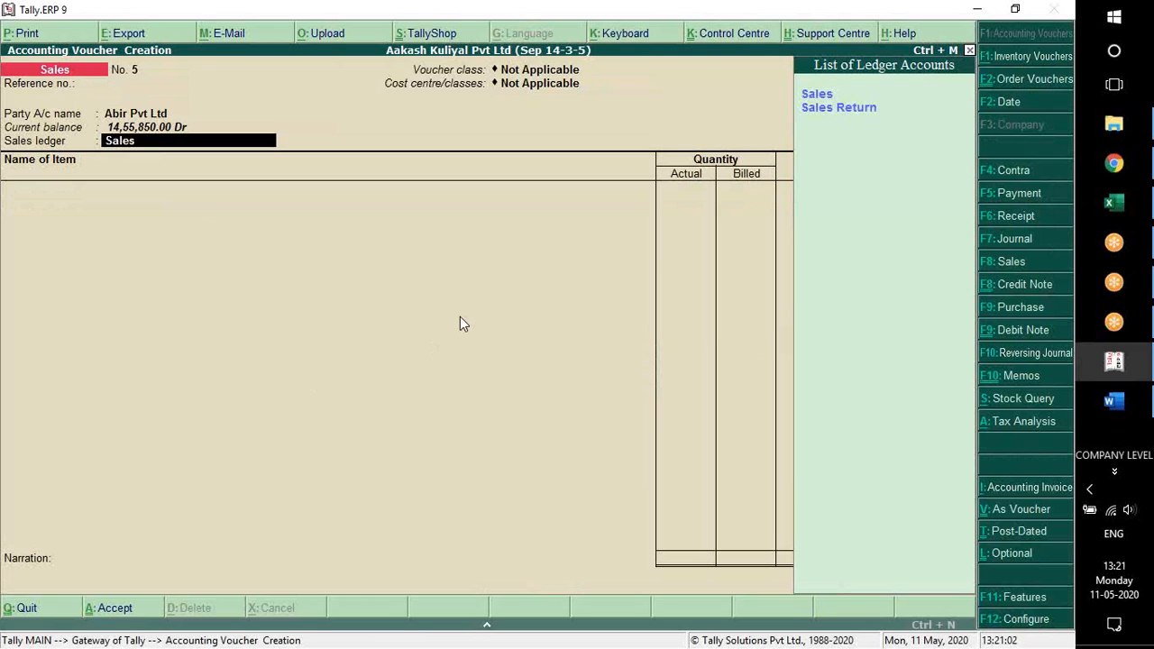
{"action": "key", "text": "Escape"}
{"action": "key", "text": "Escape"}
{"action": "key", "text": "Return"}
{"action": "key", "text": "Escape"}
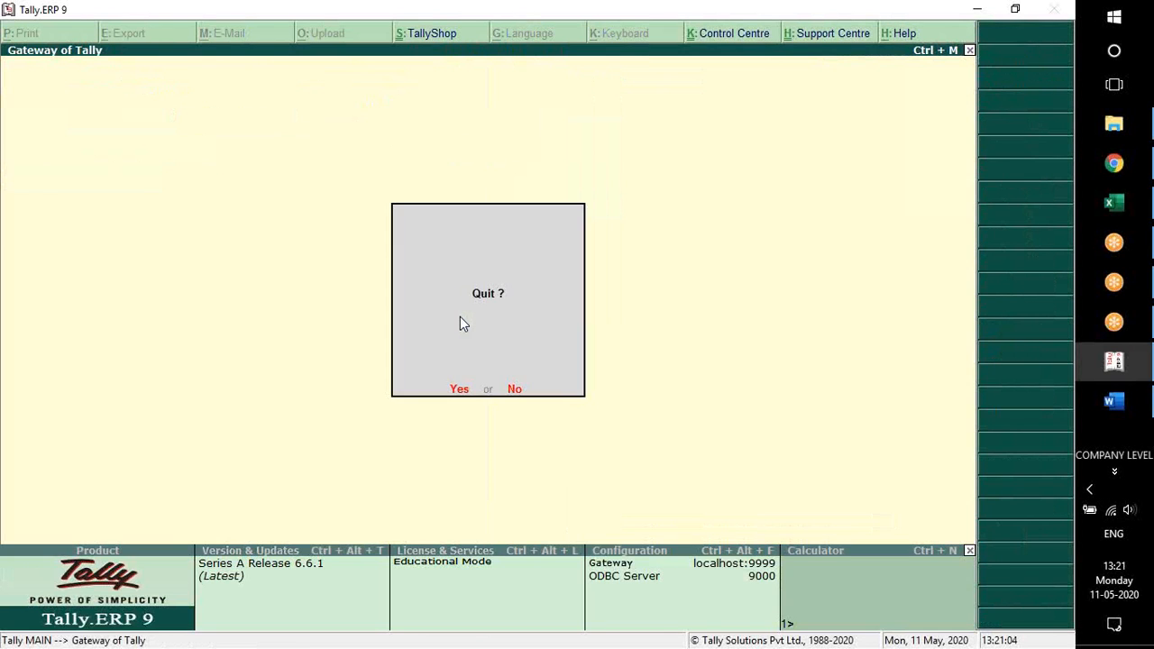
{"action": "key", "text": "Escape"}
Open the list of voucher types for alteration from the accounts masters
{"action": "key", "text": "Return"}
{"action": "key", "text": "Up"}
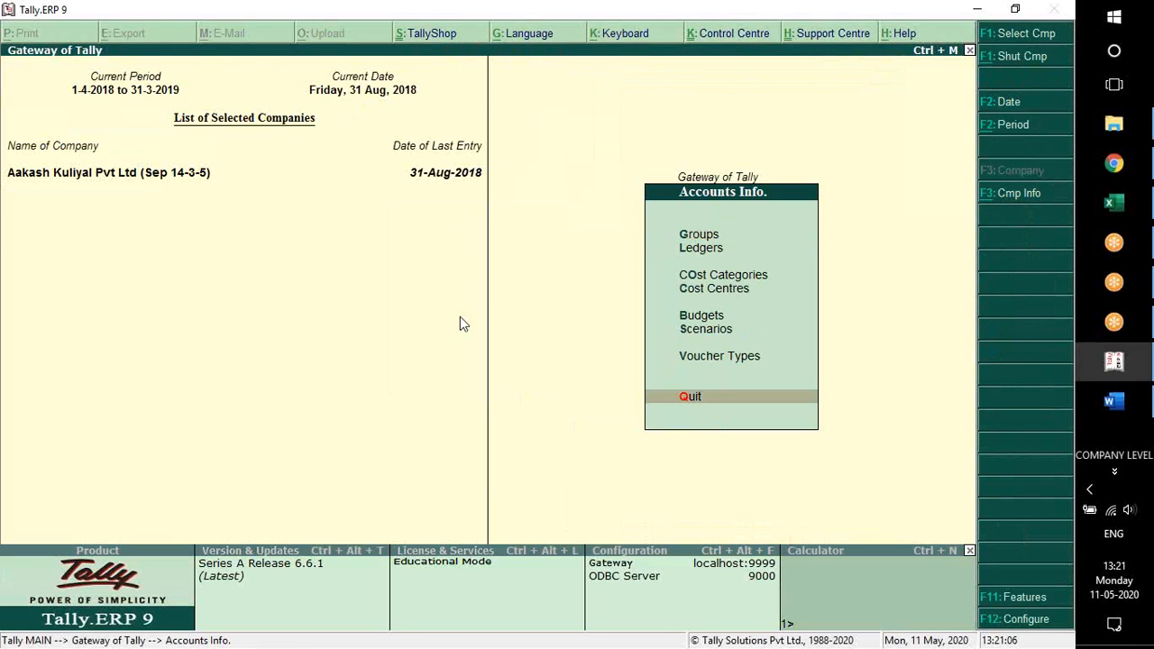
{"action": "key", "text": "Up"}
{"action": "key", "text": "Return"}
{"action": "key", "text": "Up"}
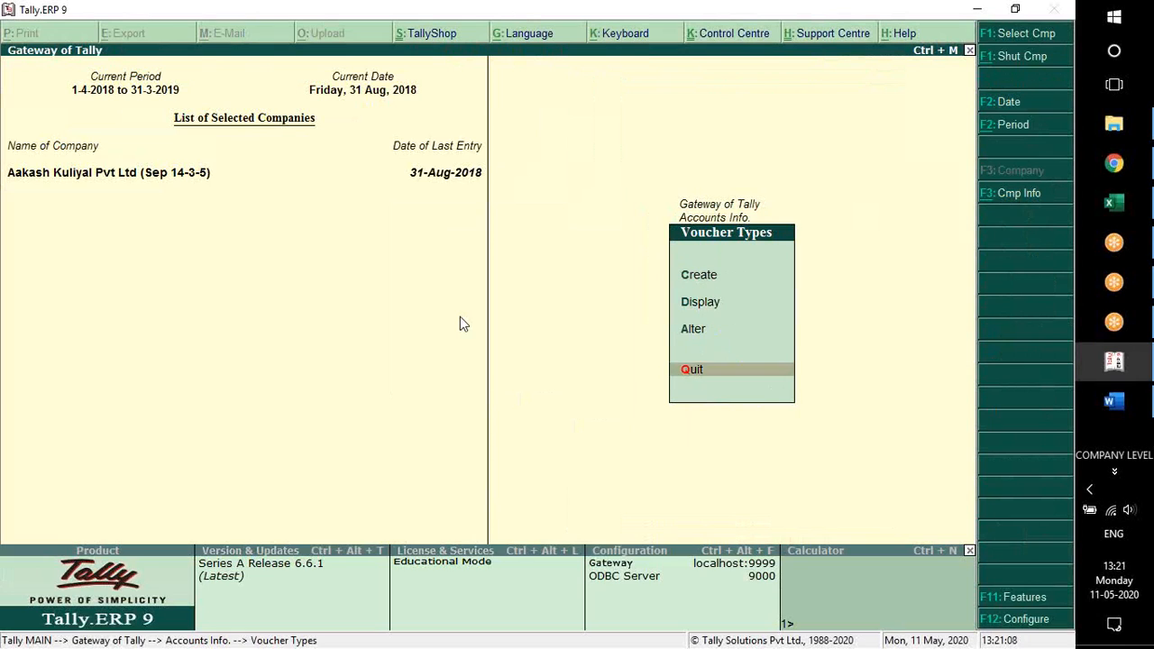
{"action": "key", "text": "Up"}
{"action": "key", "text": "Down"}
{"action": "key", "text": "Down"}
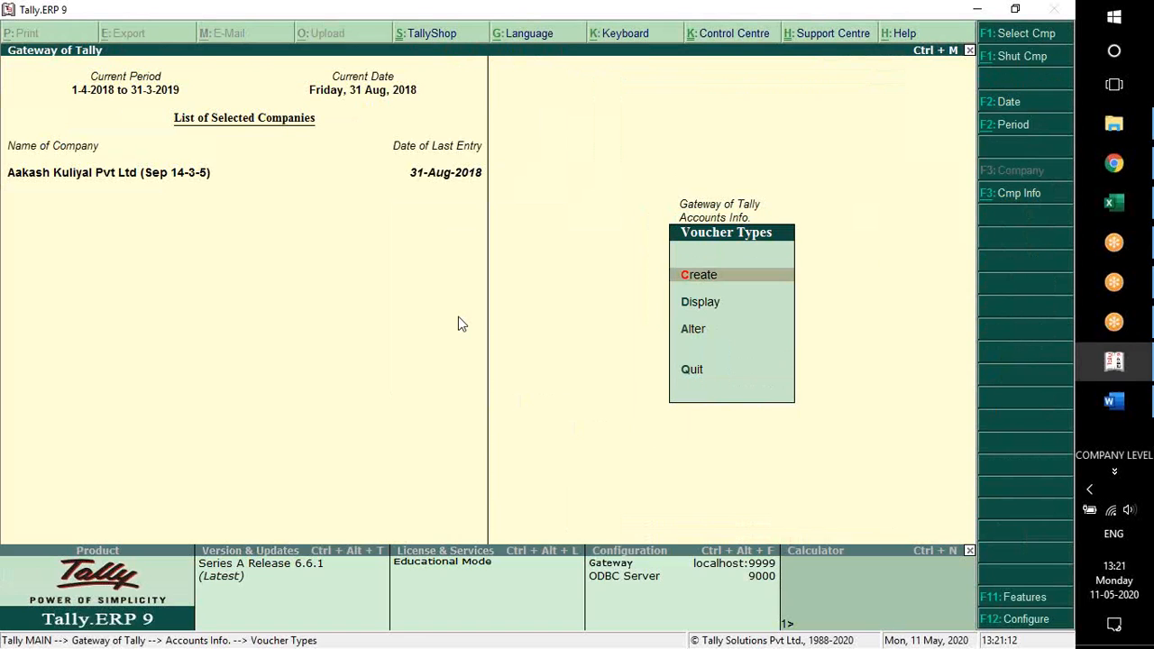
{"action": "key", "text": "Up"}
{"action": "key", "text": "Up"}
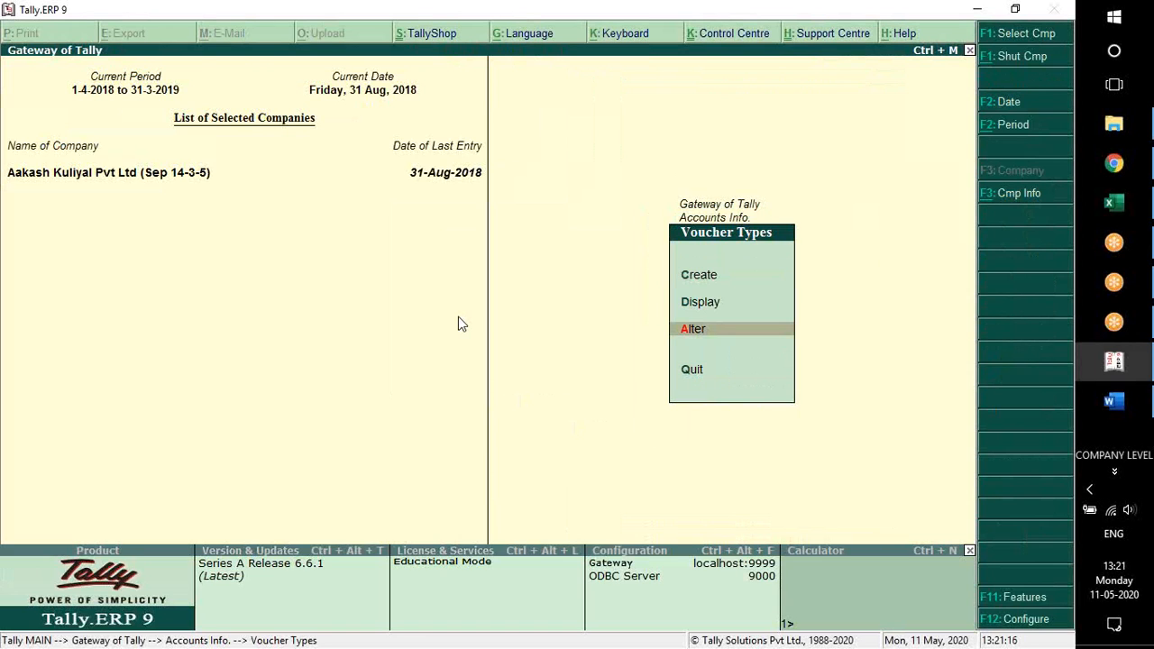
{"action": "key", "text": "Return"}
Open the Sales voucher type for alteration
{"action": "type", "text": "Sa"}
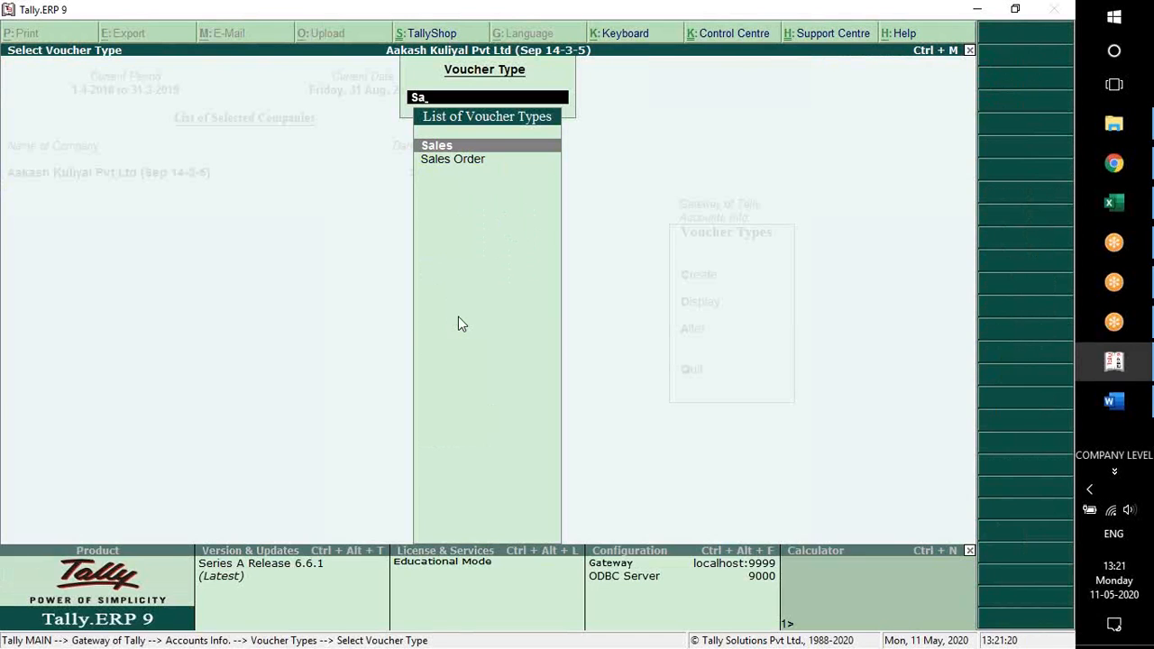
{"action": "key", "text": "BackSpace"}
{"action": "key", "text": "BackSpace"}
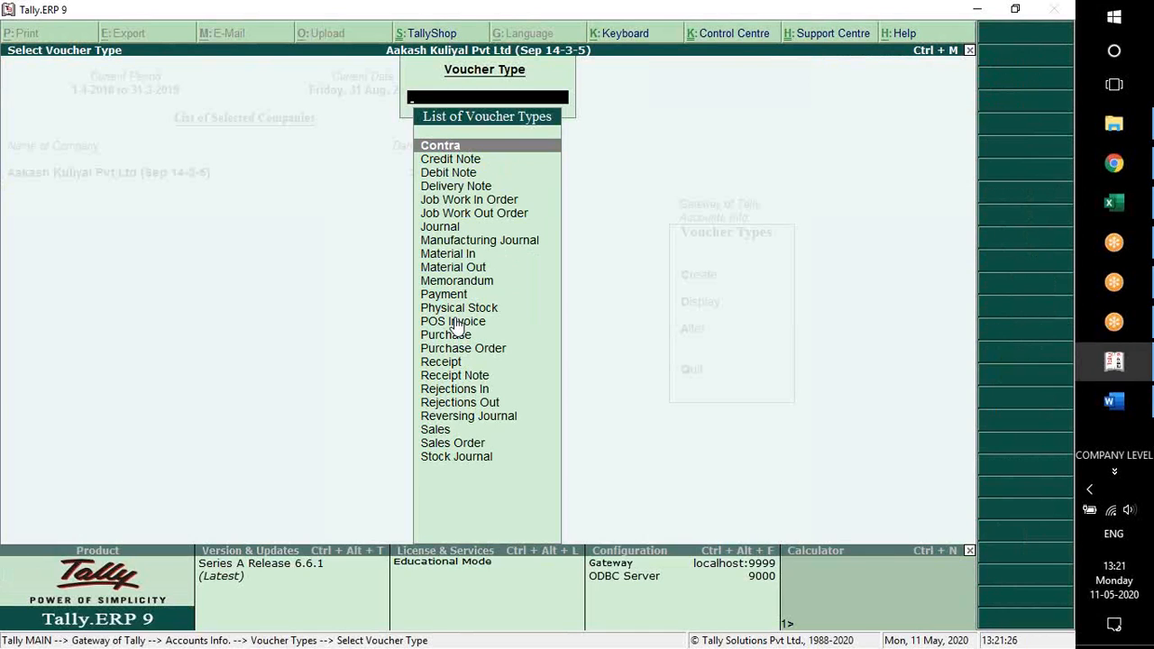
{"action": "type", "text": "Sa"}
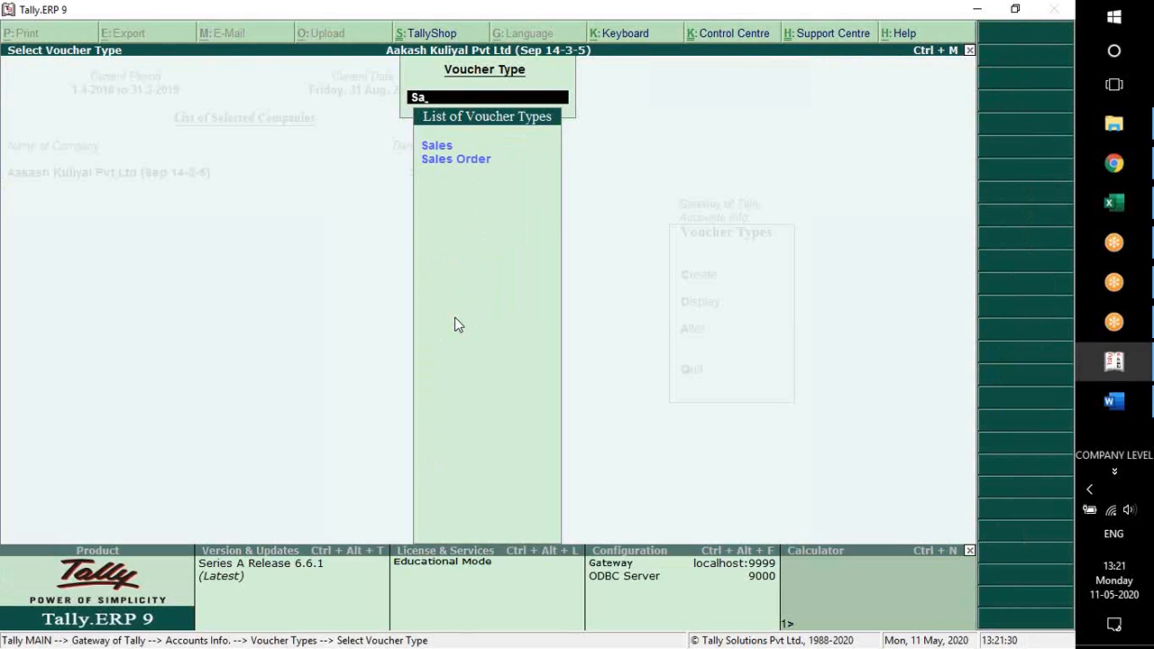
{"action": "key", "text": "Down"}
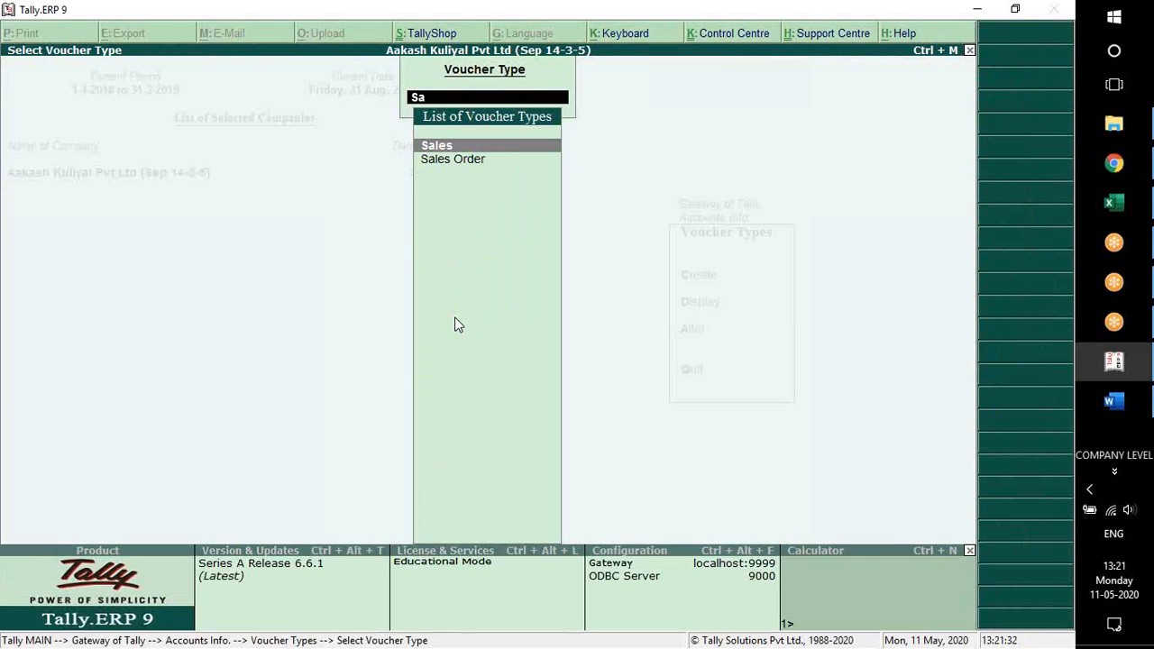
{"action": "key", "text": "Return"}
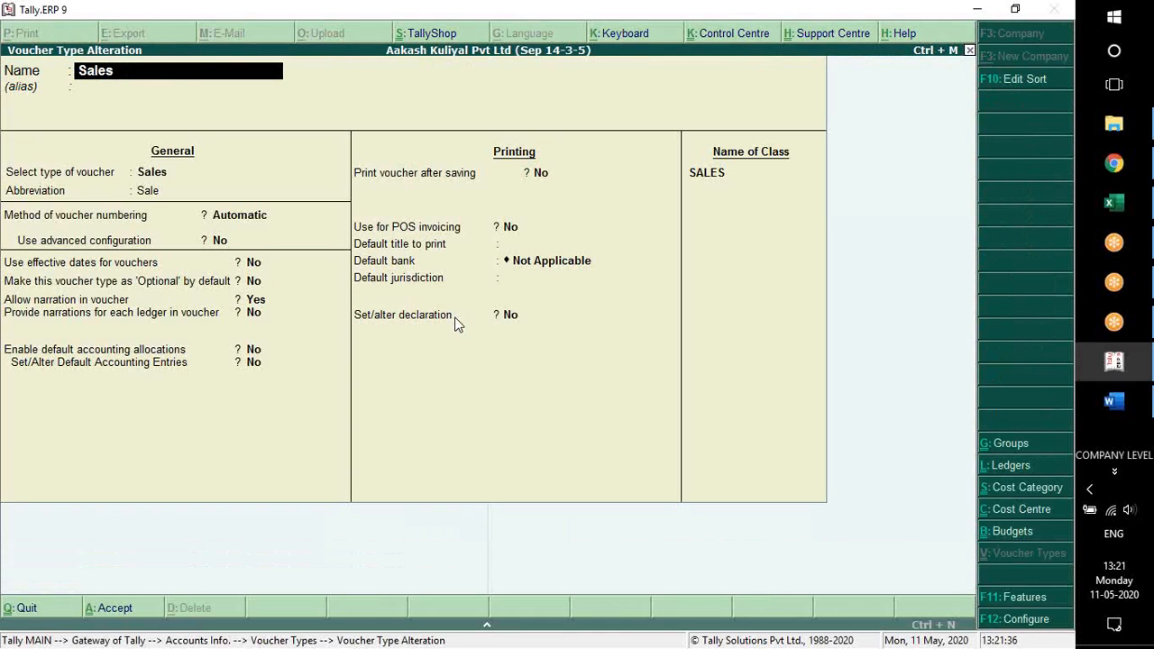
Keep Automatic voucher numbering for the Sales voucher type and enable its advanced configuration
{"action": "key", "text": "Return"}
{"action": "key", "text": "Return"}
{"action": "key", "text": "Return"}
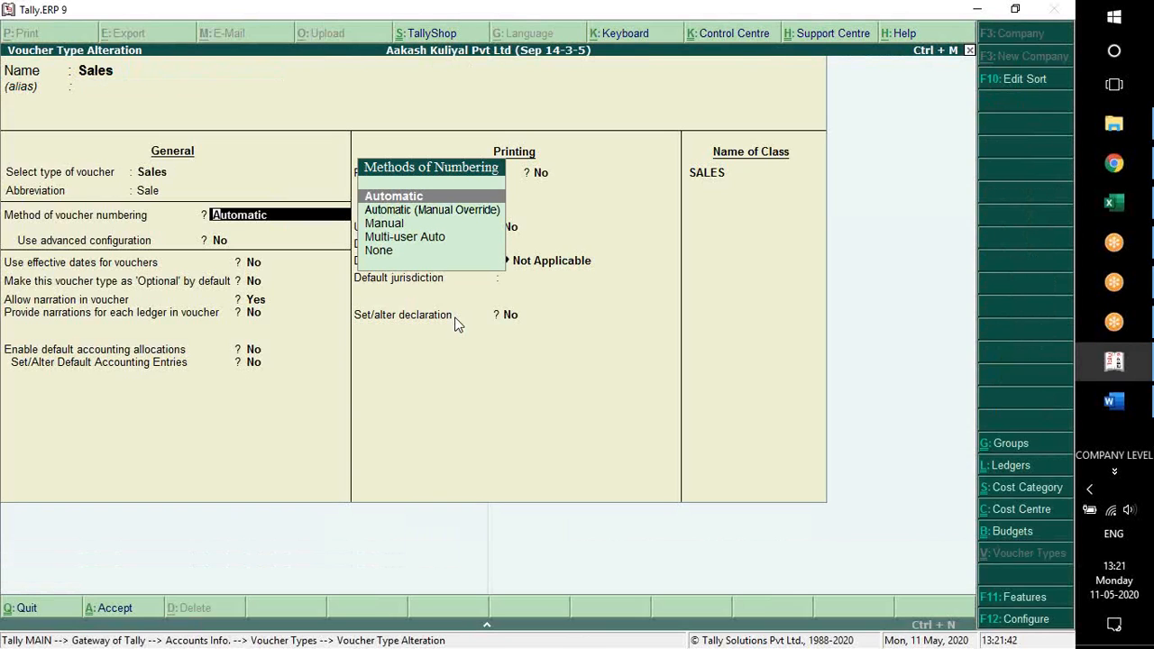
{"action": "key", "text": "Return"}
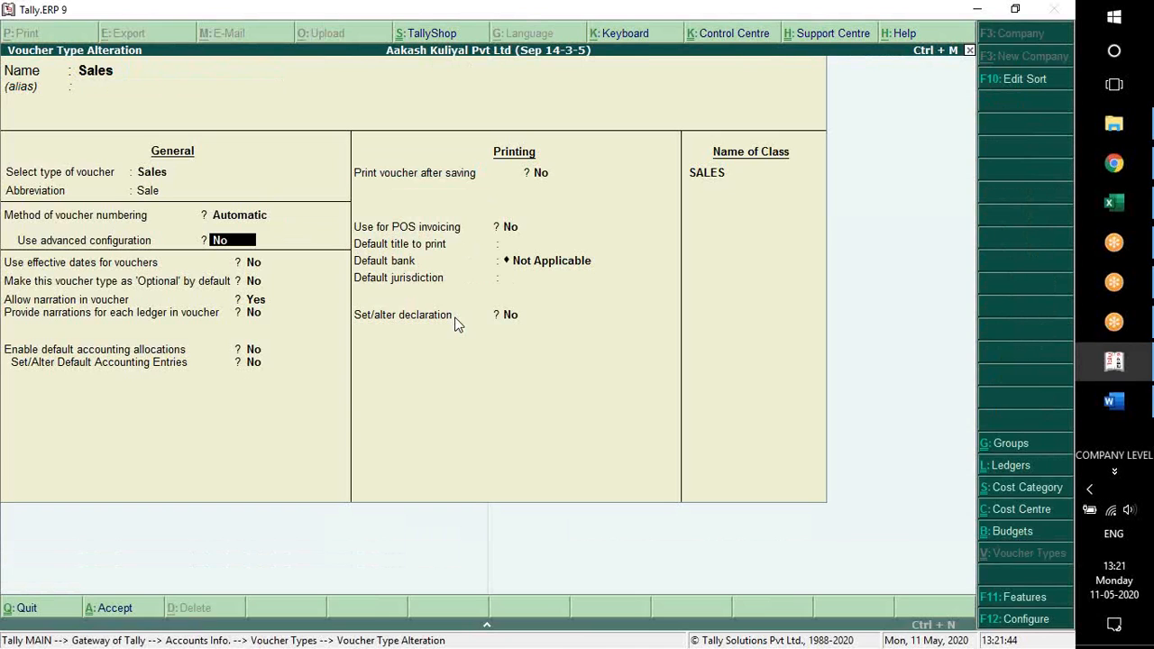
{"action": "type", "text": "y"}
{"action": "key", "text": "Return"}
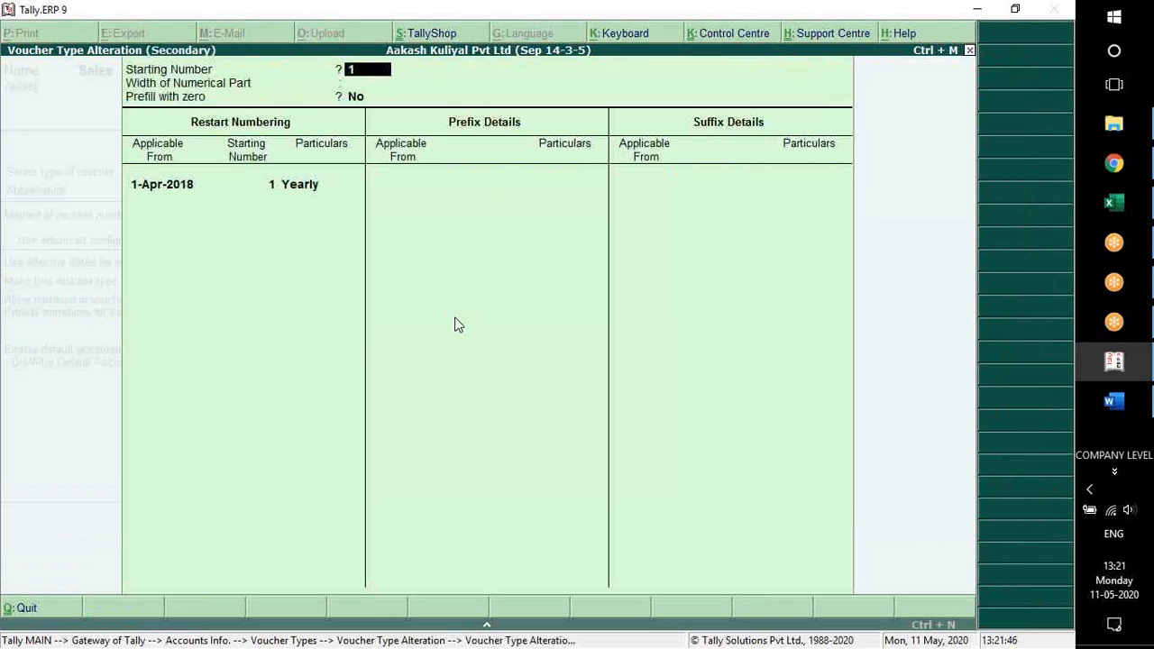
Keep the starting number at 1, set the width of the numerical part to 3 and enable prefilling with zero
{"action": "key", "text": "Return"}
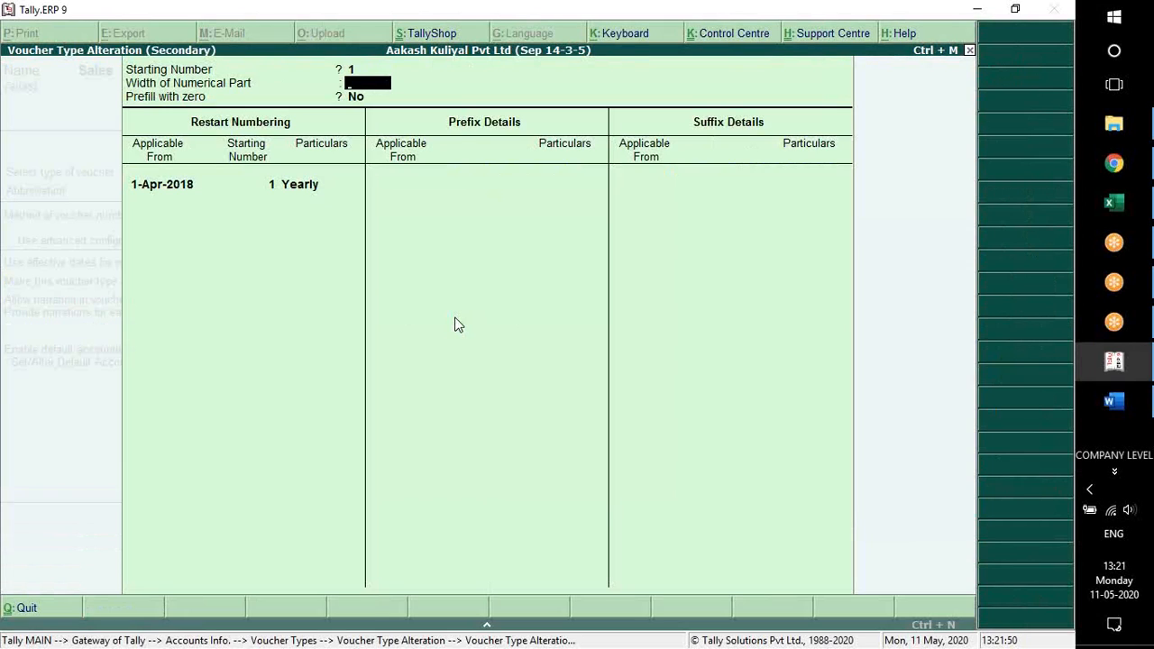
{"action": "type", "text": "3"}
{"action": "key", "text": "Return"}
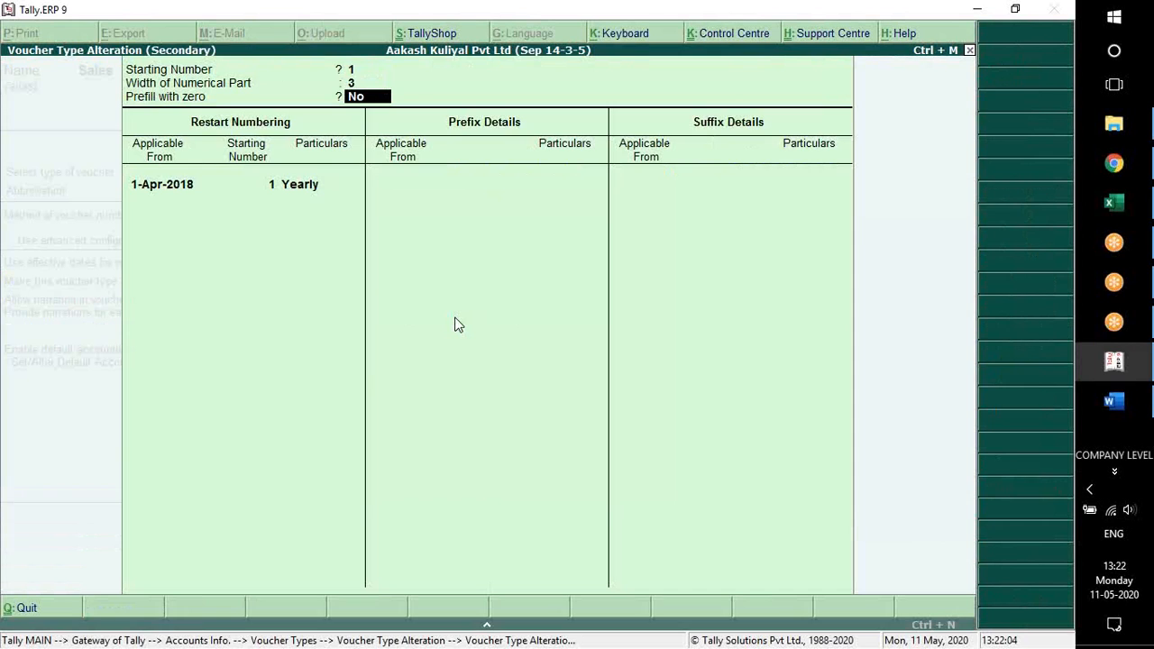
{"action": "type", "text": "y"}
{"action": "key", "text": "Return"}
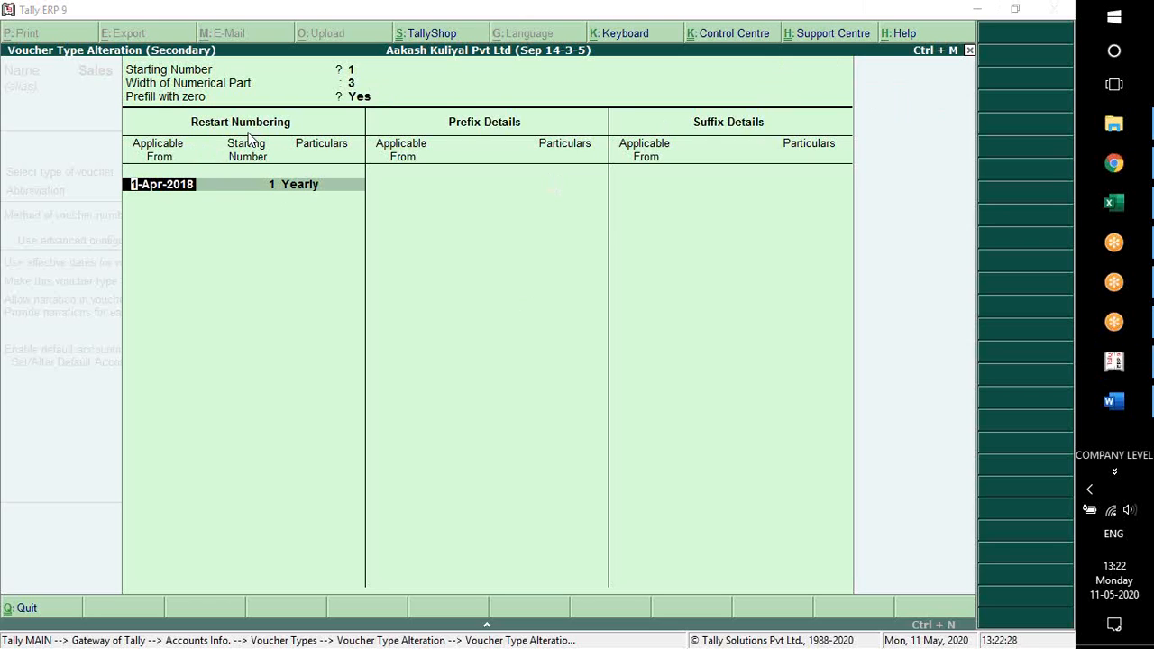
Keep yearly restart numbering from 1-Apr-2018 with starting number 1 and make the prefix applicable from 1-Apr-2018
{"action": "left_click", "coordinate": [176, 196]}
{"action": "key", "text": "Return"}
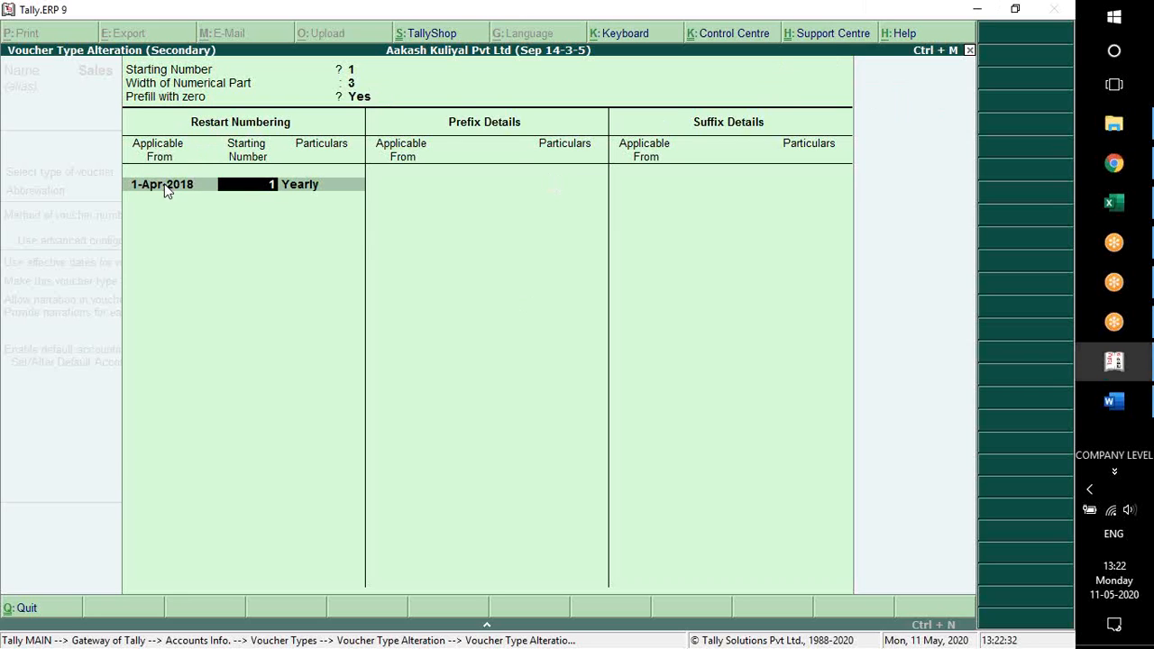
{"action": "key", "text": "Return"}
{"action": "key", "text": "Return"}
{"action": "key", "text": "Return"}
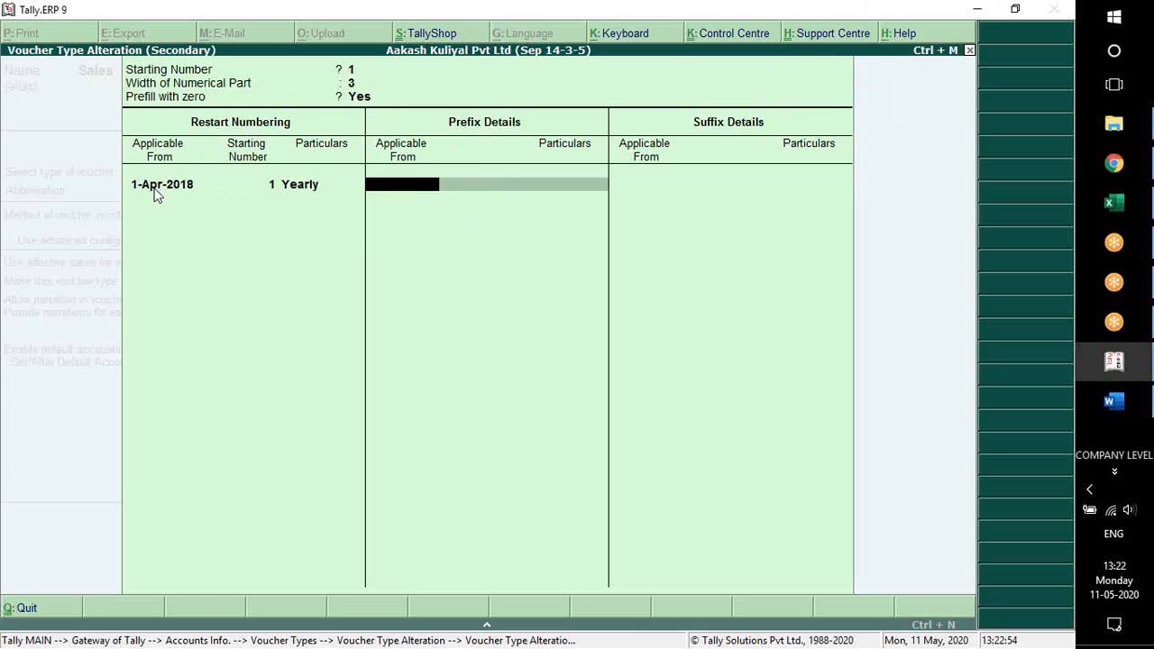
{"action": "type", "text": "1/4"}
{"action": "key", "text": "Return"}
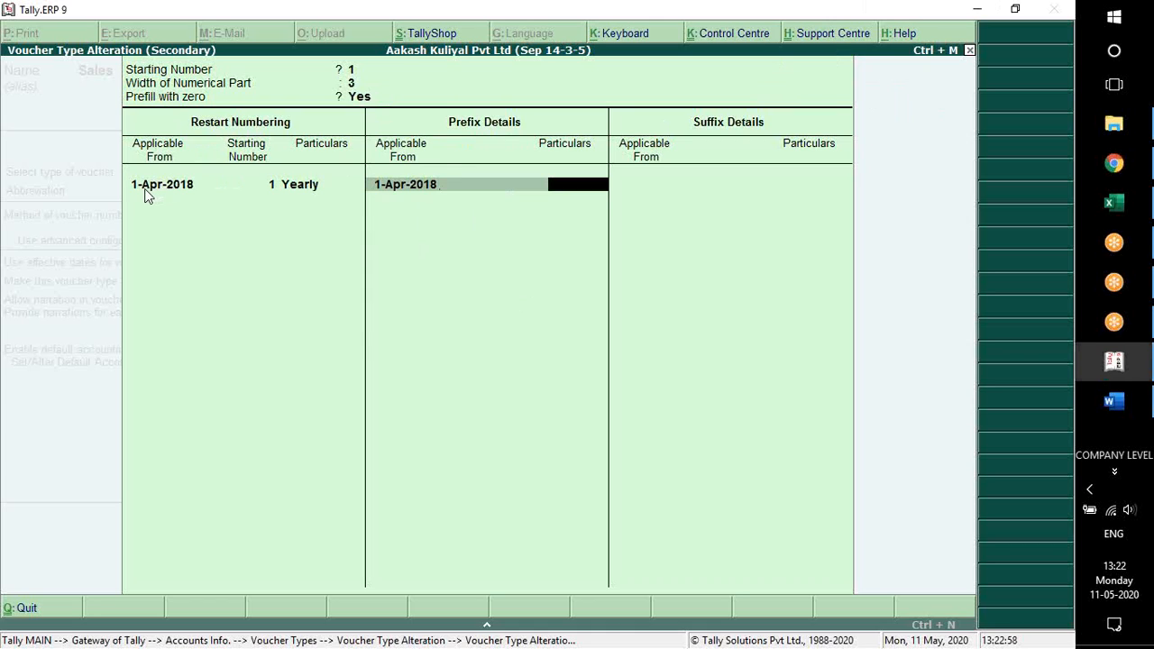
Make both the restart numbering and the prefix applicable from 1-Sep-2018, keeping starting number 1 and Yearly periodicity
{"action": "key", "text": "BackSpace"}
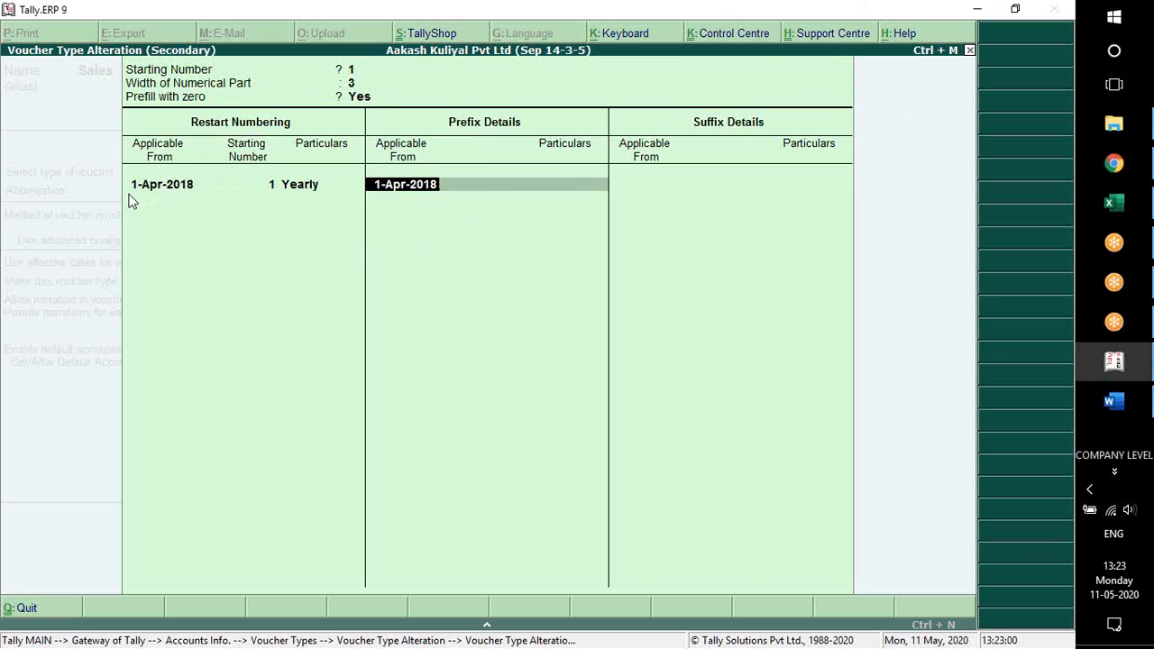
{"action": "type", "text": "1/9"}
{"action": "key", "text": "Return"}
{"action": "key", "text": "BackSpace"}
{"action": "key", "text": "BackSpace"}
{"action": "key", "text": "BackSpace"}
{"action": "key", "text": "BackSpace"}
{"action": "key", "text": "Return"}
{"action": "key", "text": "Return"}
{"action": "key", "text": "Return"}
{"action": "key", "text": "BackSpace"}
{"action": "key", "text": "BackSpace"}
{"action": "key", "text": "BackSpace"}
{"action": "type", "text": "1/9"}
{"action": "key", "text": "Return"}
{"action": "key", "text": "Return"}
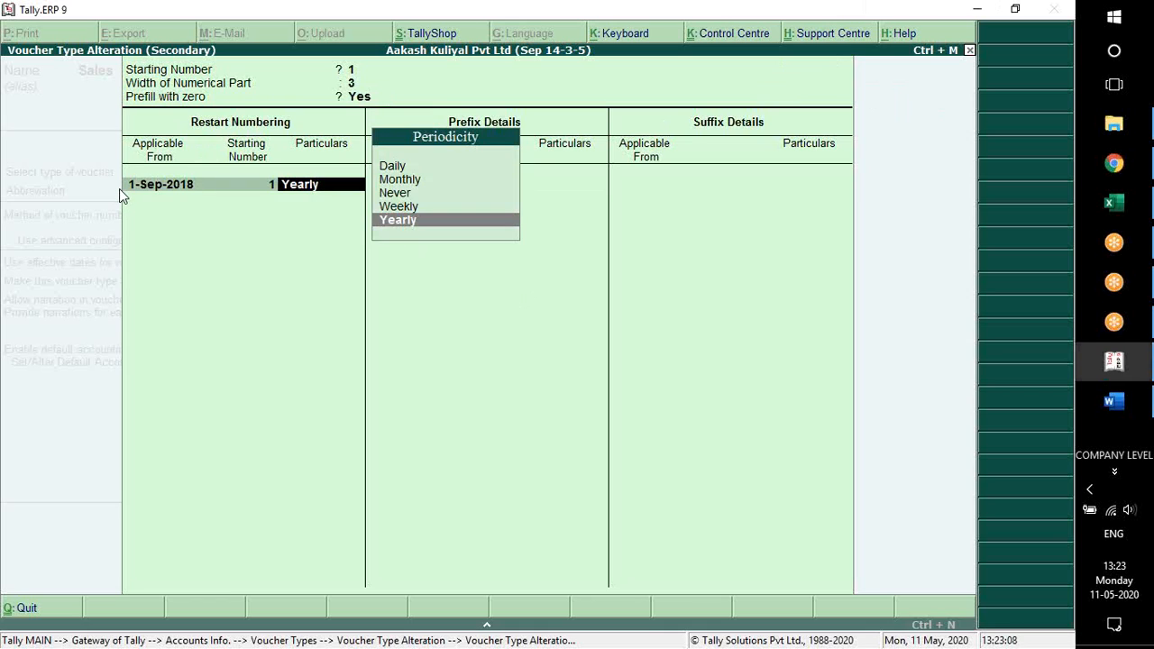
{"action": "key", "text": "Return"}
{"action": "key", "text": "Return"}
{"action": "key", "text": "Return"}
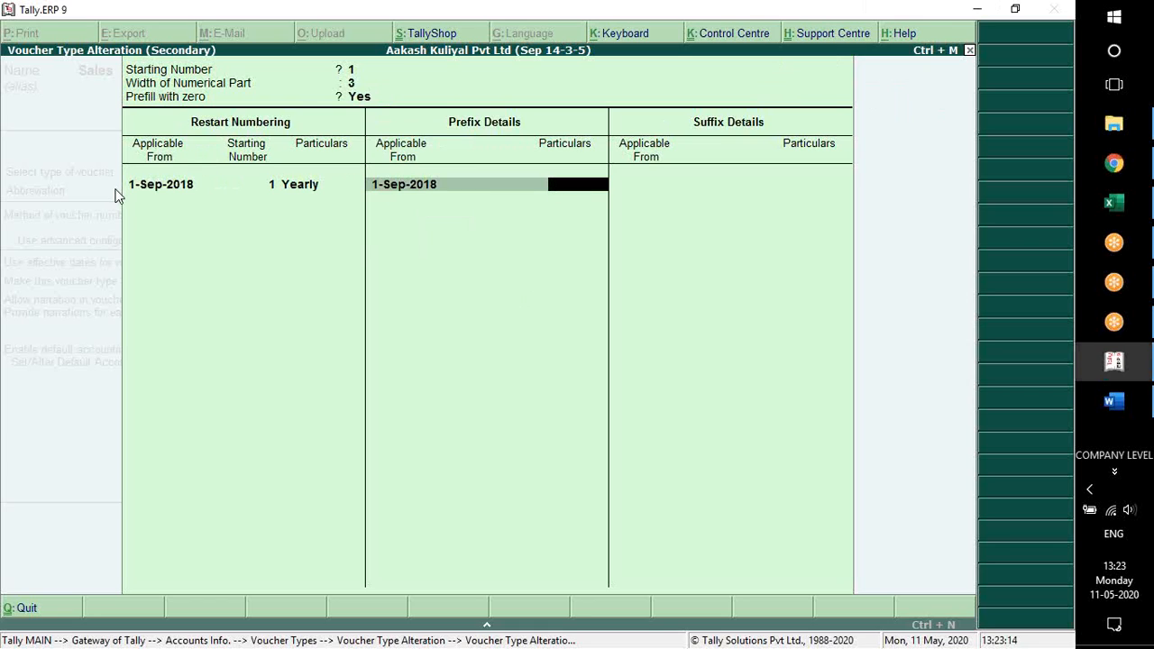
Enter AKPL/ as the prefix particulars for the Sales voucher number and finish the prefix list
{"action": "type", "text": "AKPL/"}
{"action": "key", "text": "Return"}
Add the suffix /18-19 to the Sales voucher number, applicable from 1-Sep-2018
{"action": "key", "text": "Return"}
{"action": "type", "text": "1-9"}
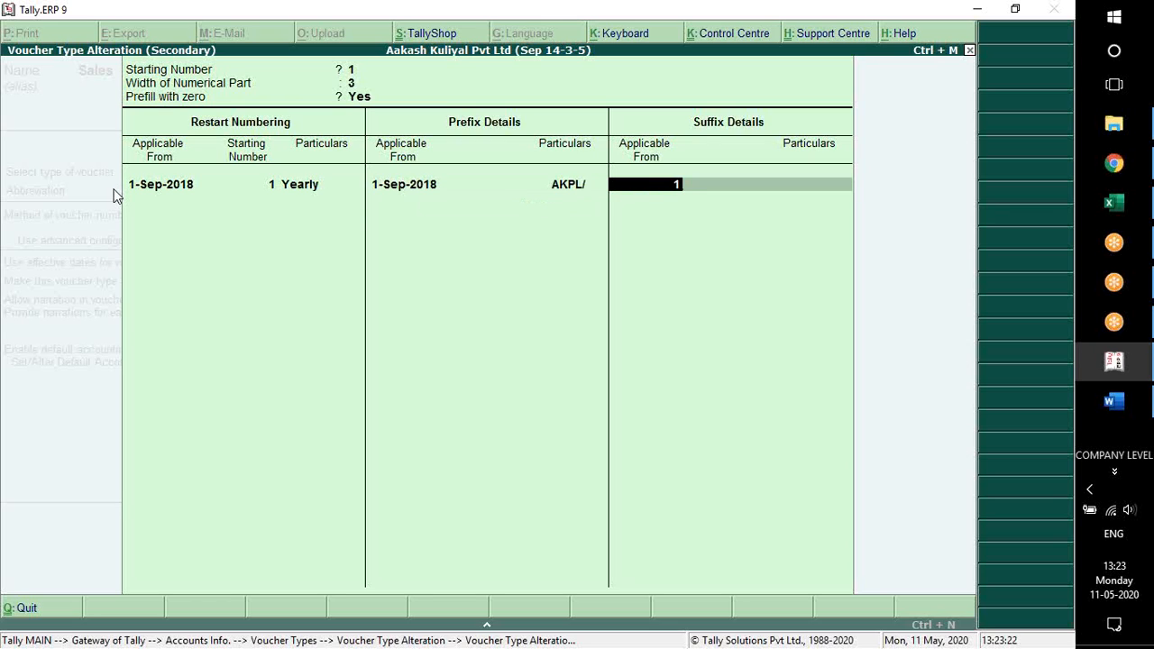
{"action": "key", "text": "Return"}
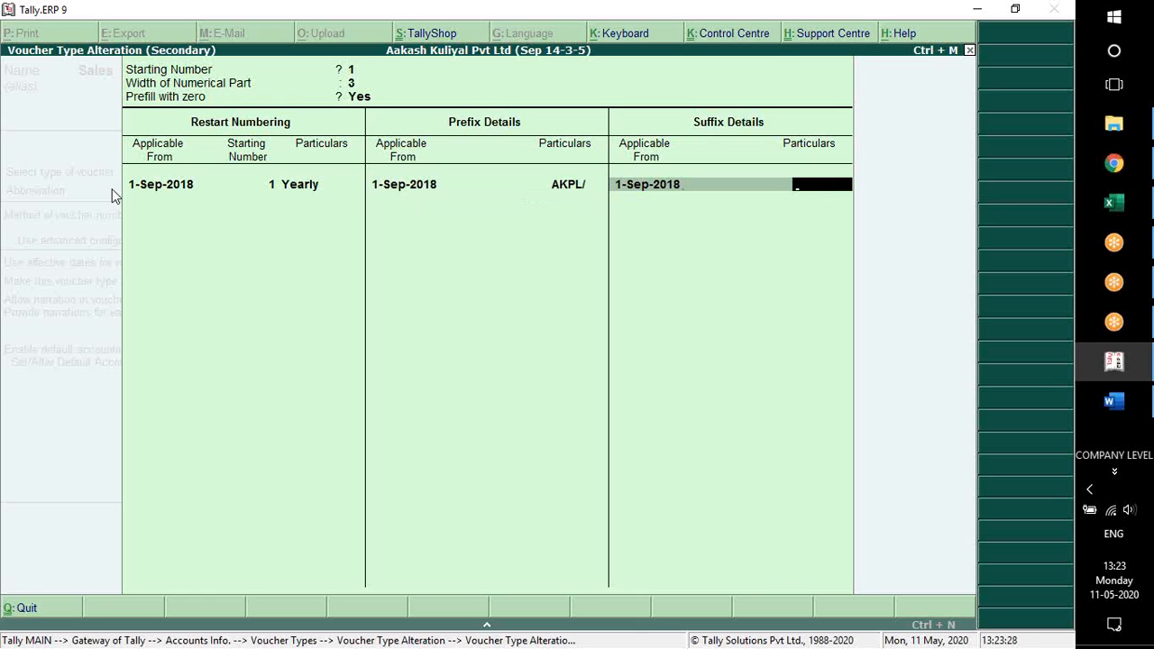
{"action": "type", "text": "/18-19"}
{"action": "key", "text": "Return"}
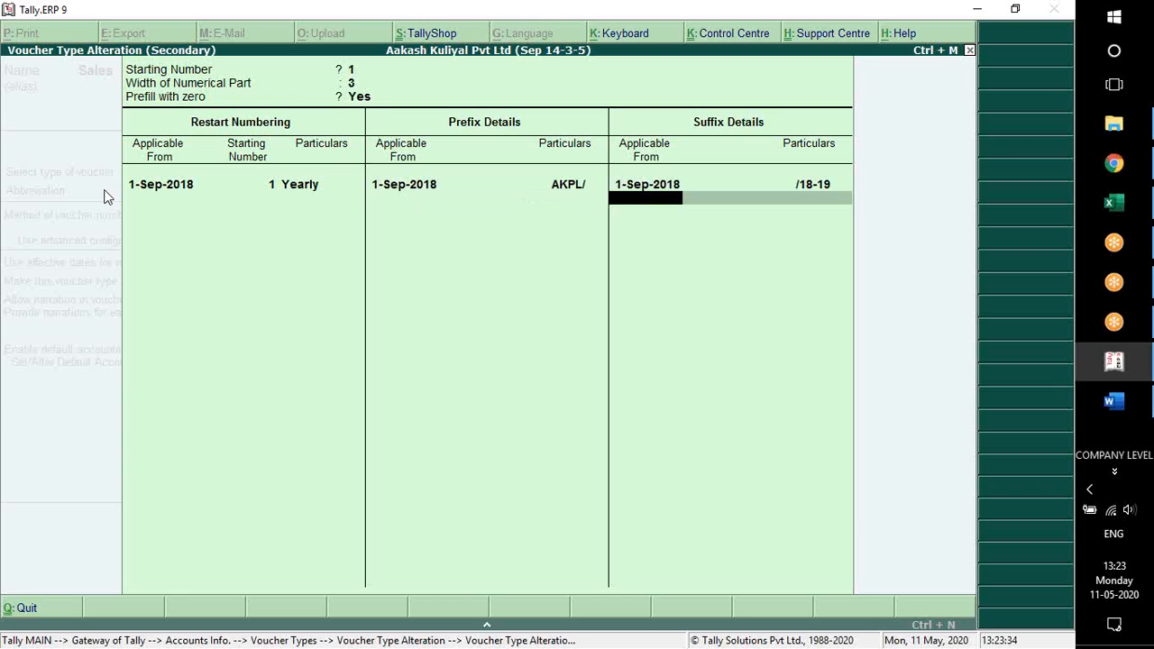
Accept the numbering setup, keep the remaining settings and the SALES class, save the voucher type and return to the Gateway of Tally
{"action": "key", "text": "Return"}
{"action": "key", "text": "Return"}
{"action": "key", "text": "Return"}
{"action": "key", "text": "Return"}
{"action": "key", "text": "Return"}
{"action": "key", "text": "Return"}
{"action": "key", "text": "Return"}
{"action": "key", "text": "Return"}
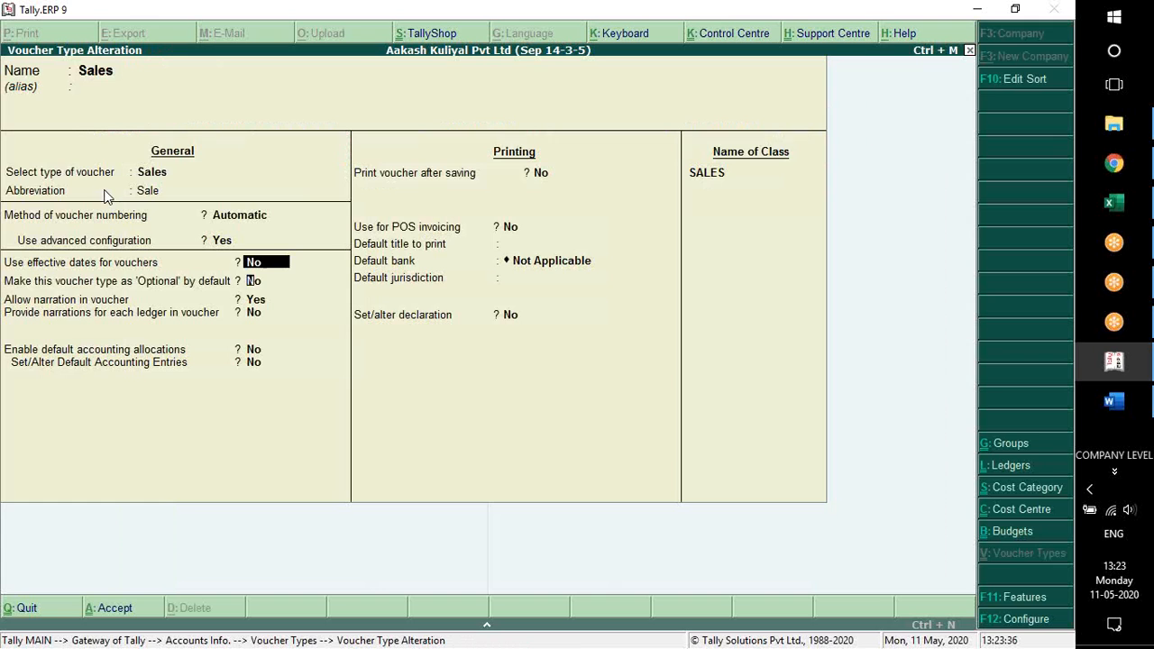
{"action": "key", "text": "Return"}
{"action": "key", "text": "Return"}
{"action": "key", "text": "Return"}
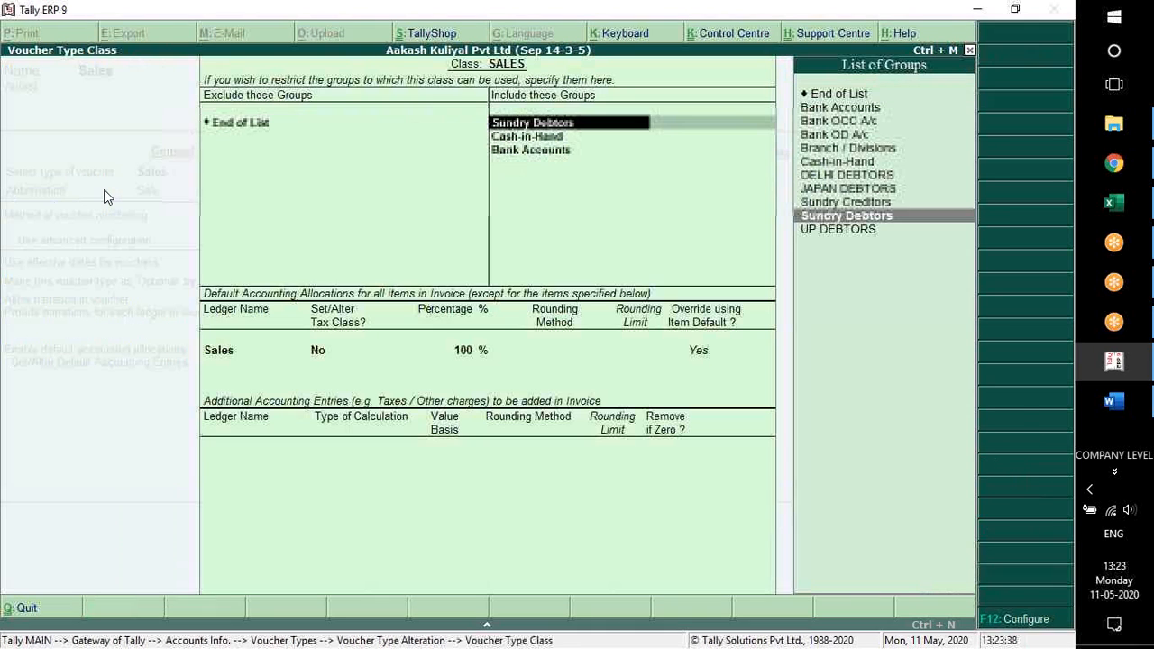
{"action": "key", "text": "Return"}
{"action": "key", "text": "Return"}
{"action": "key", "text": "Return"}
{"action": "key", "text": "Return"}
{"action": "key", "text": "Return"}
{"action": "key", "text": "Return"}
{"action": "key", "text": "Return"}
{"action": "key", "text": "Return"}
{"action": "key", "text": "Return"}
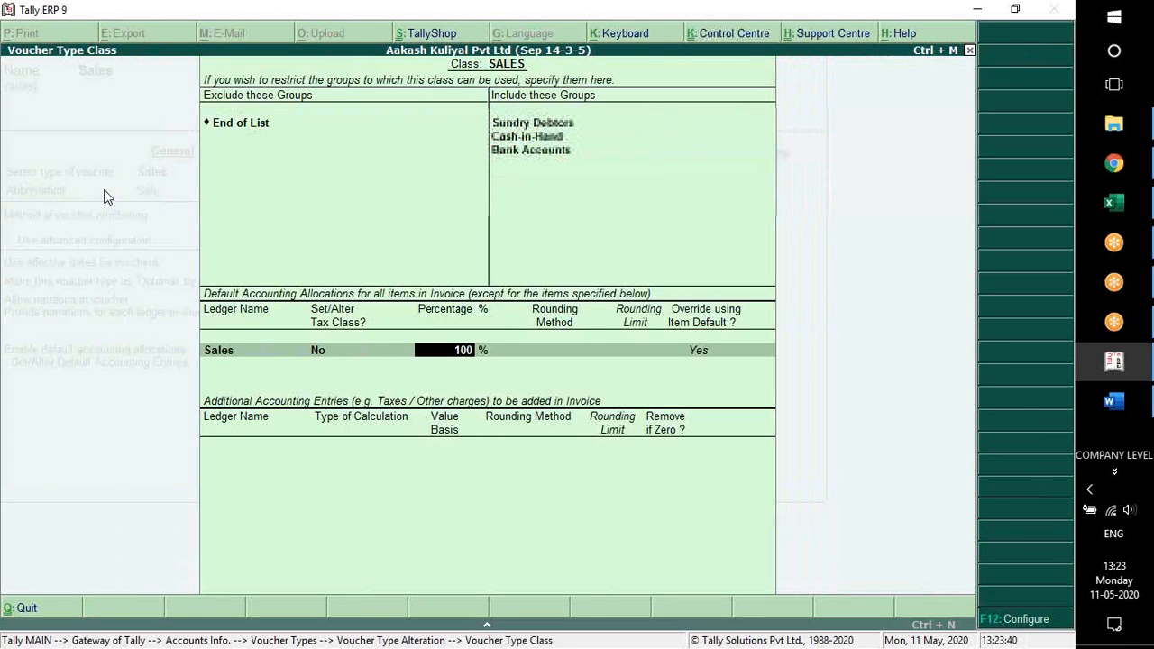
{"action": "key", "text": "Return"}
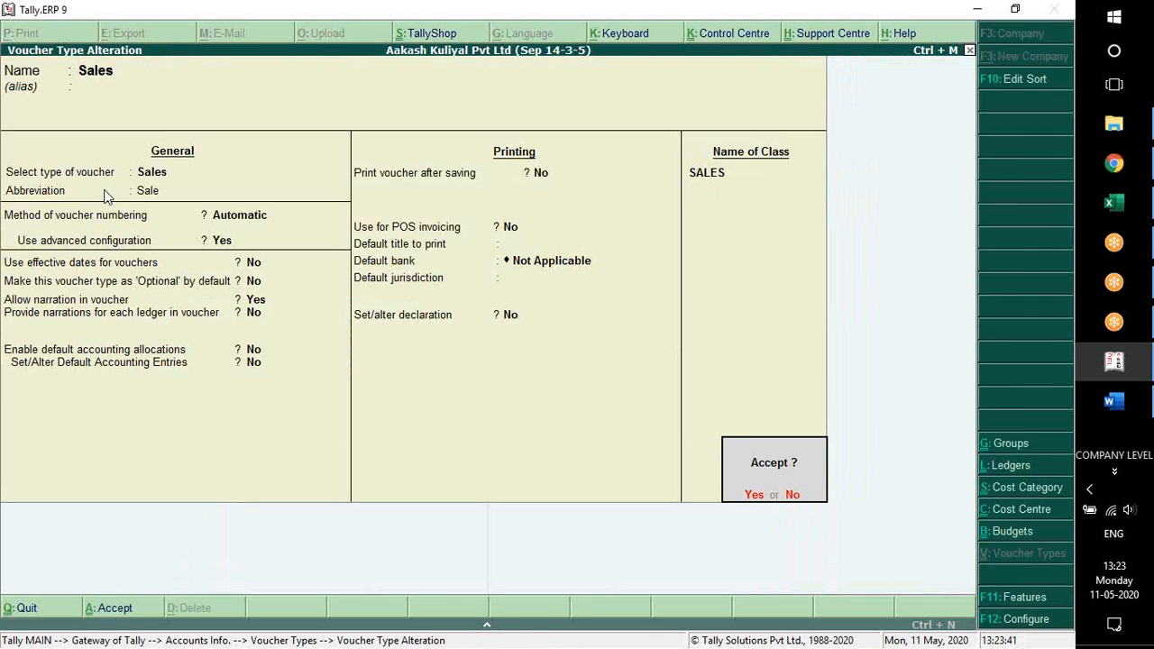
{"action": "key", "text": "Escape"}
{"action": "key", "text": "Escape"}
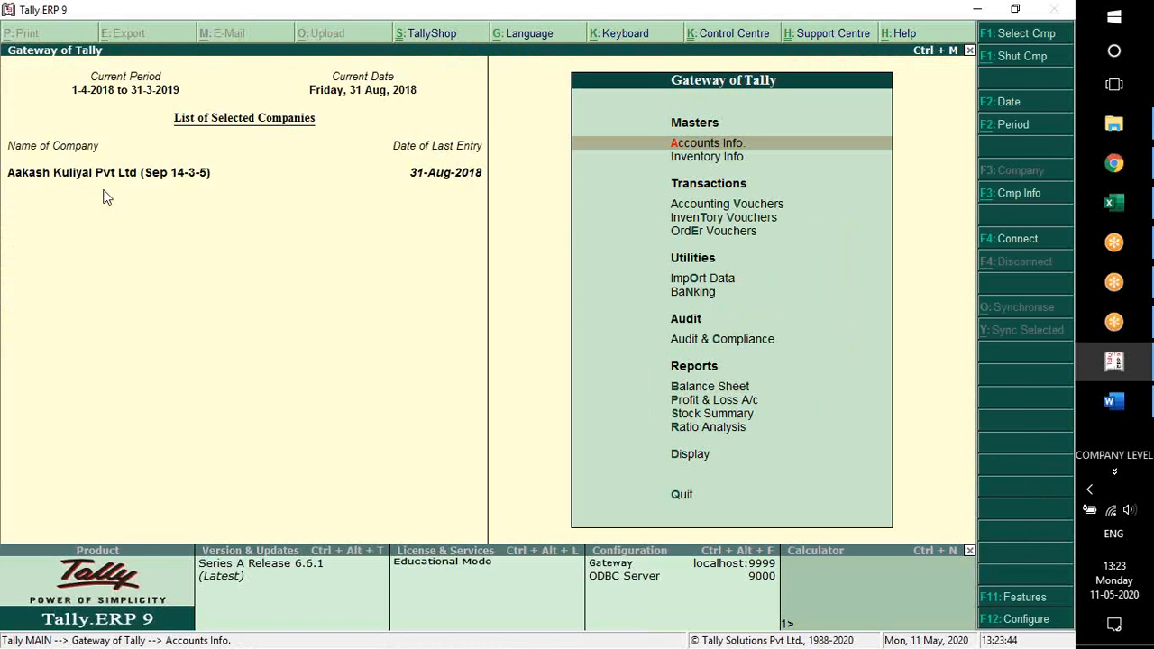
Start a sales voucher entry to check which voucher types it offers, and leave it without choosing one
{"action": "key", "text": "v"}
{"action": "key", "text": "F8"}
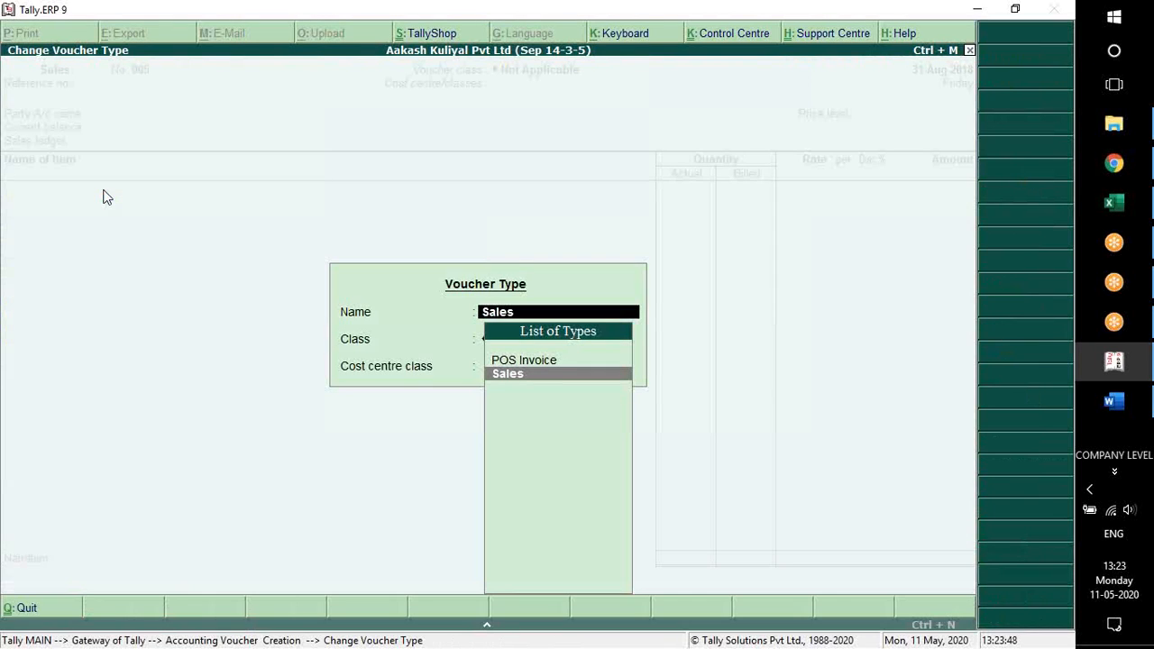
{"action": "key", "text": "Up"}
{"action": "key", "text": "Down"}
{"action": "key", "text": "Up"}
{"action": "key", "text": "Down"}
{"action": "key", "text": "Up"}
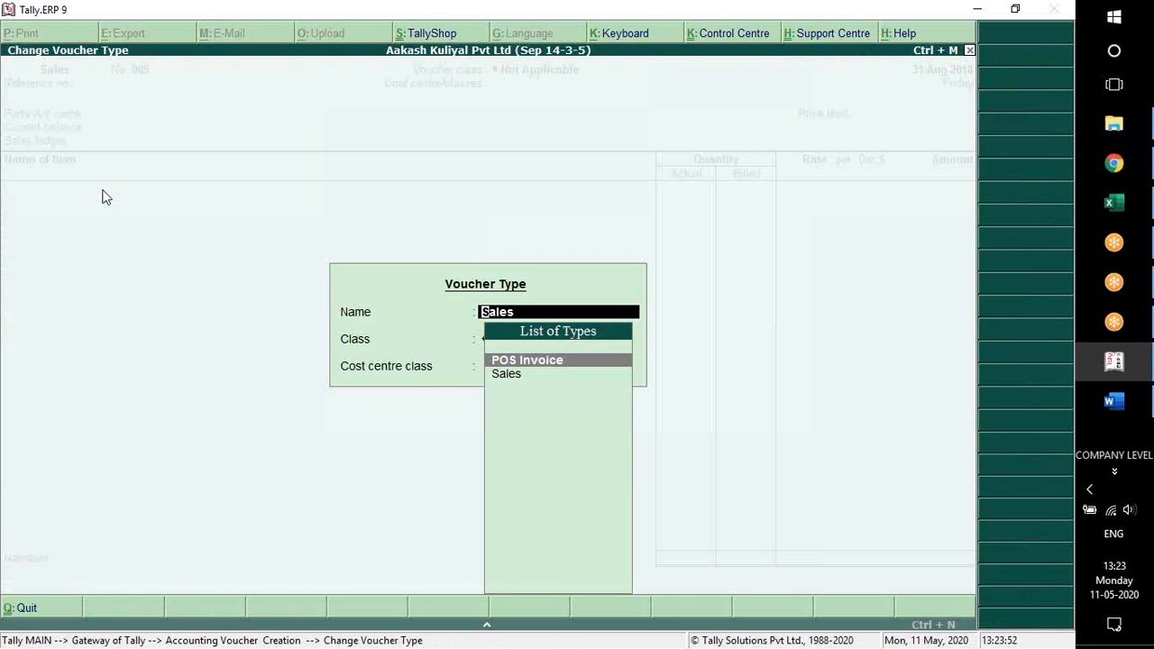
{"action": "key", "text": "Down"}
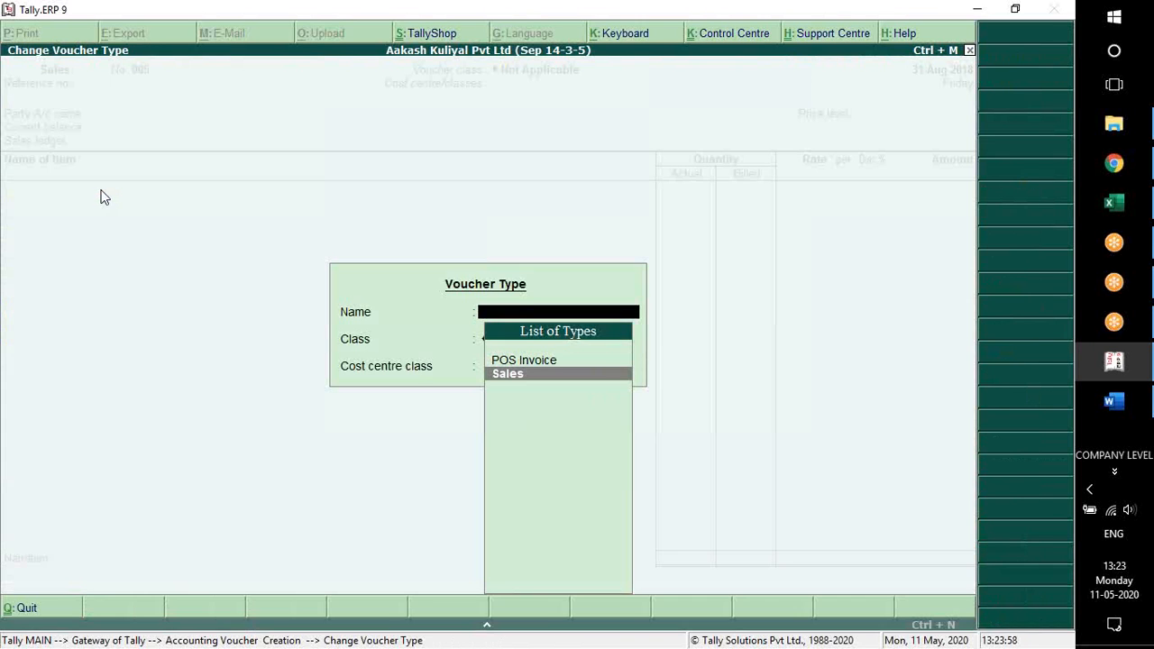
{"action": "key", "text": "Escape"}
{"action": "key", "text": "Escape"}
Reopen the Sales voucher type for alteration from the accounts masters
{"action": "key", "text": "Return"}
{"action": "key", "text": "Up"}
{"action": "key", "text": "Up"}
{"action": "key", "text": "Return"}
{"action": "key", "text": "Down"}
{"action": "key", "text": "Down"}
{"action": "key", "text": "Down"}
{"action": "key", "text": "Down"}
{"action": "key", "text": "Down"}
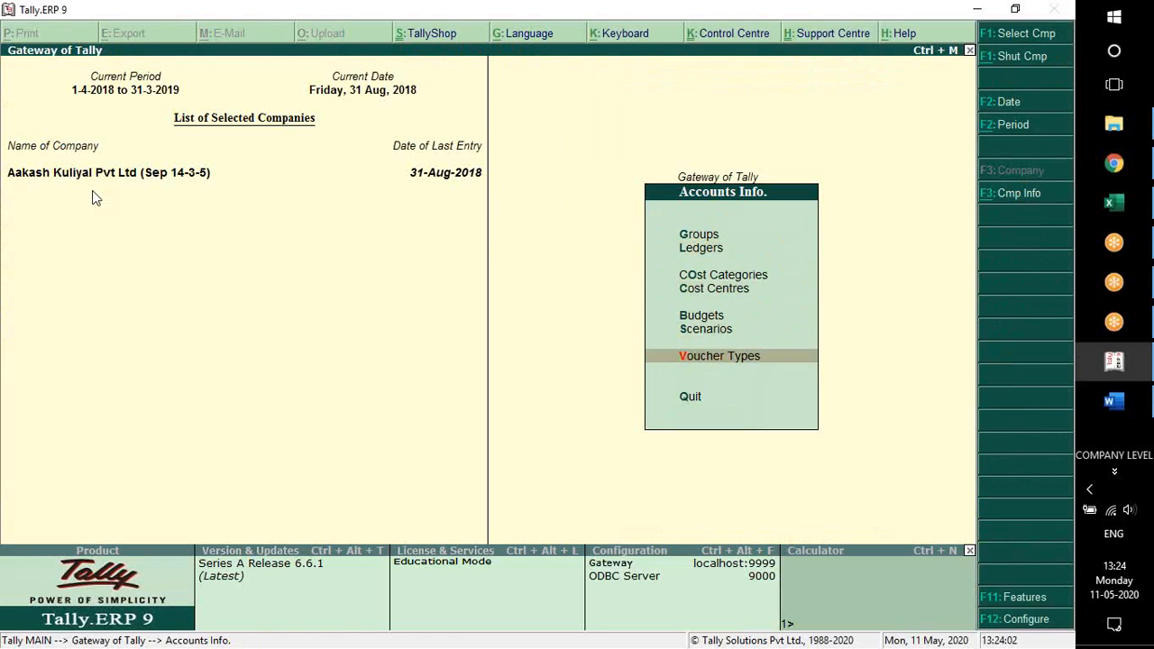
{"action": "key", "text": "Return"}
{"action": "key", "text": "Up"}
{"action": "key", "text": "Up"}
{"action": "key", "text": "Return"}
{"action": "type", "text": "SA"}
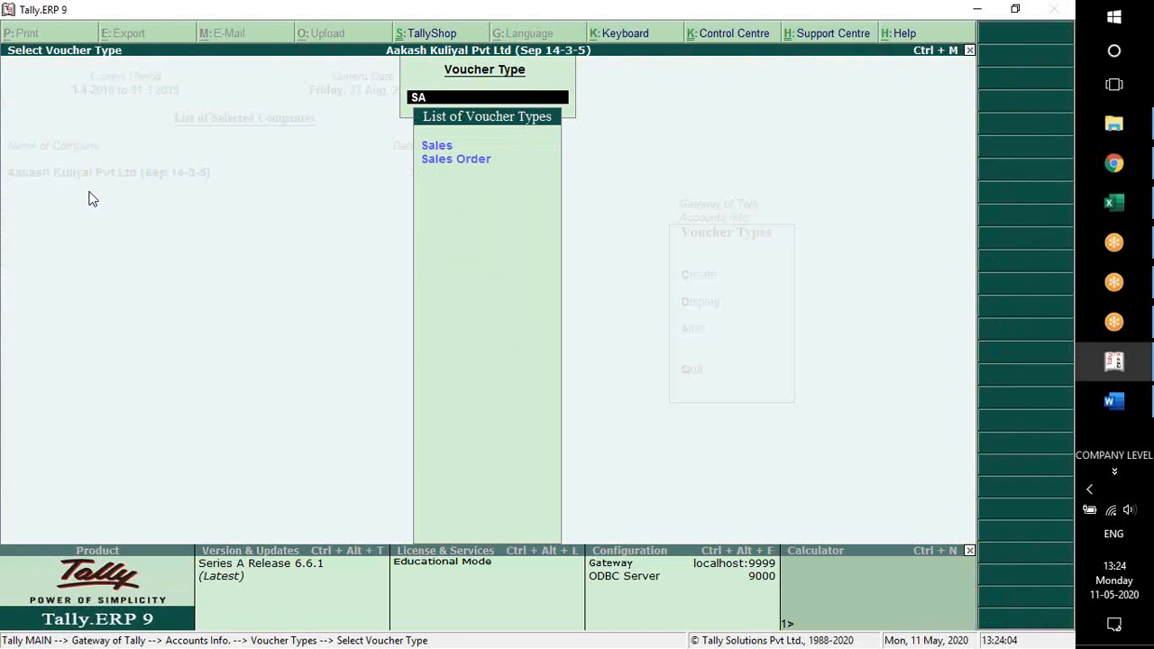
{"action": "key", "text": "Return"}
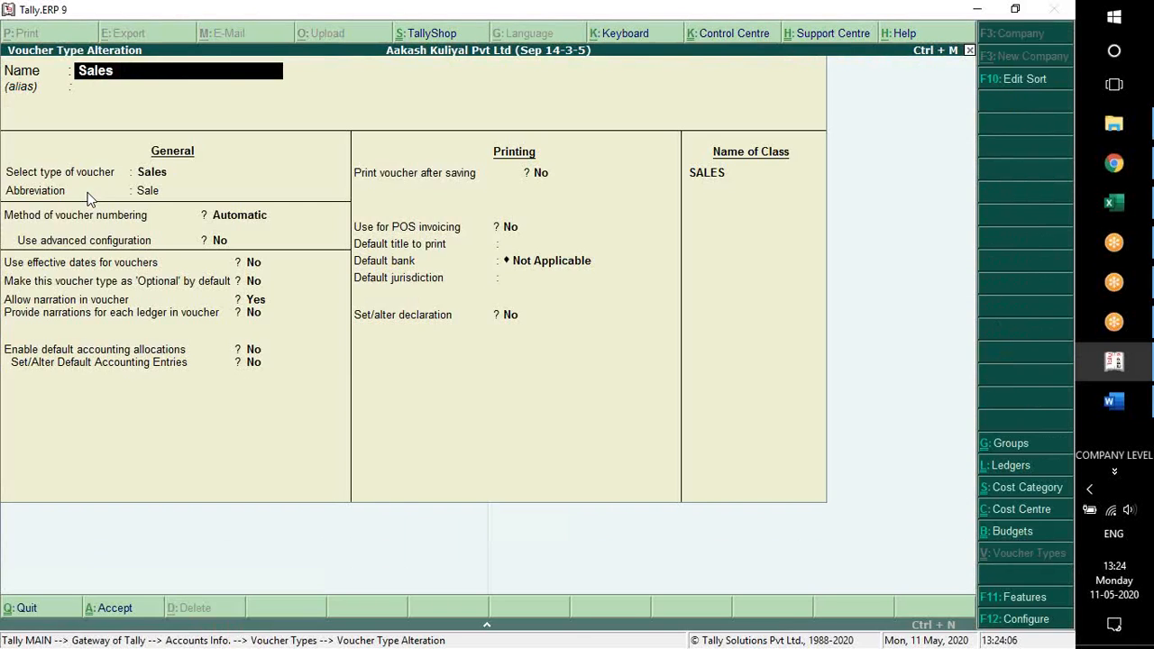
Remove the SALES class from the Sales voucher type and save the alteration
{"action": "key", "text": "ctrl+1"}
{"action": "key", "text": "Escape"}
{"action": "key", "text": "ctrl+End"}
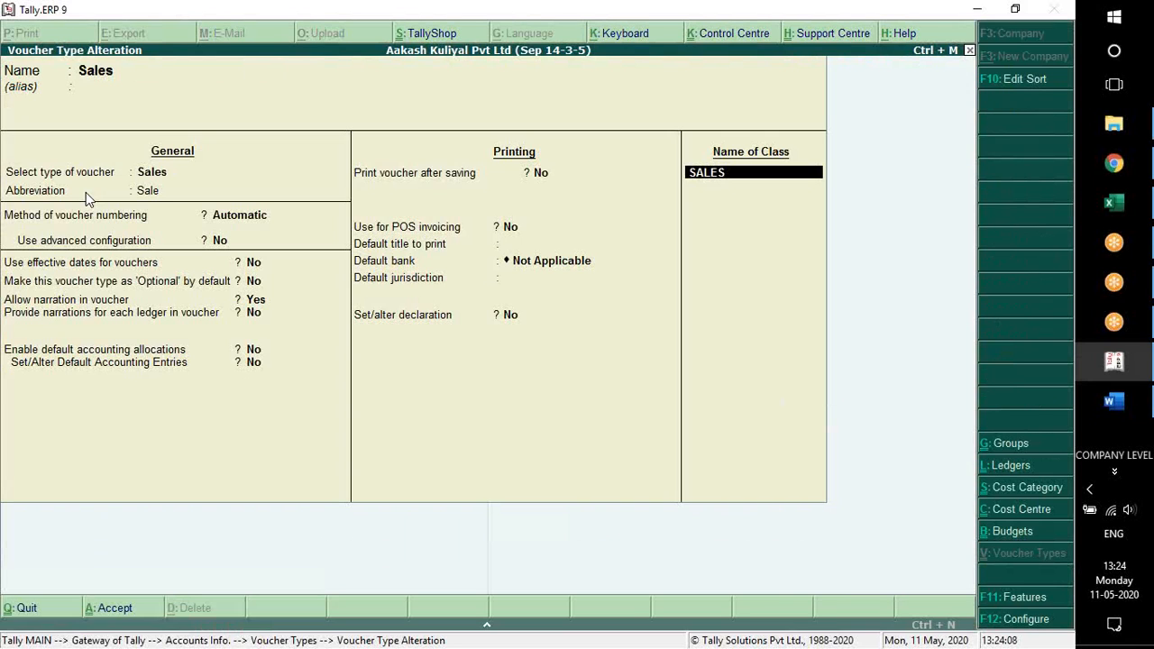
{"action": "key", "text": "BackSpace"}
{"action": "key", "text": "Return"}
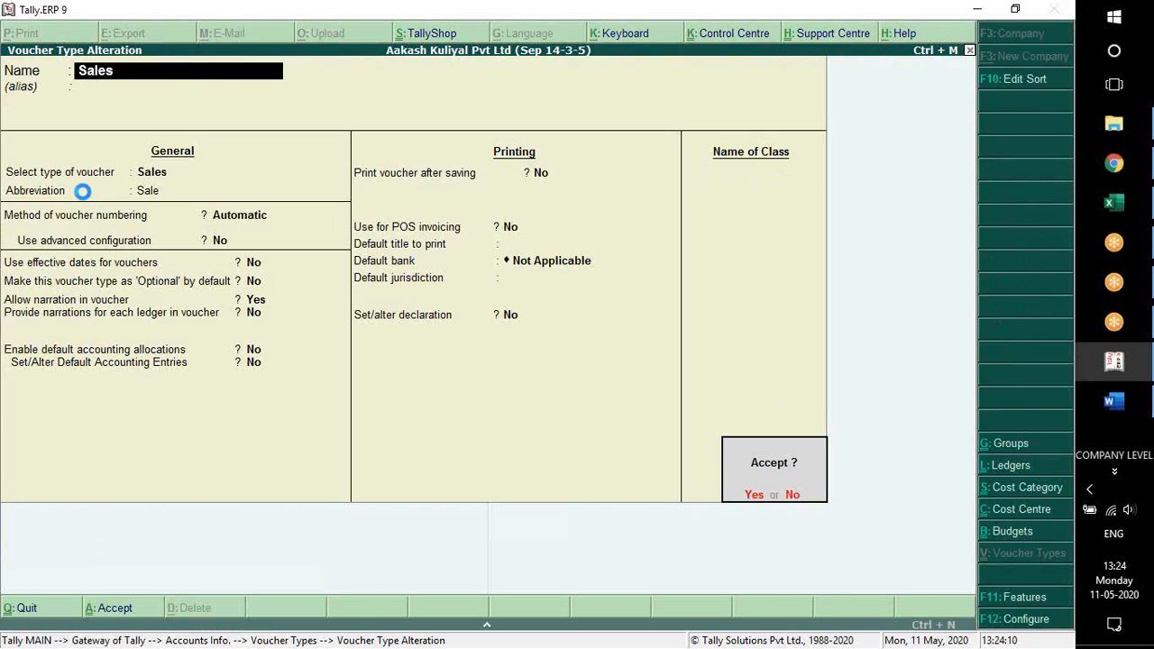
{"action": "key", "text": "Return"}
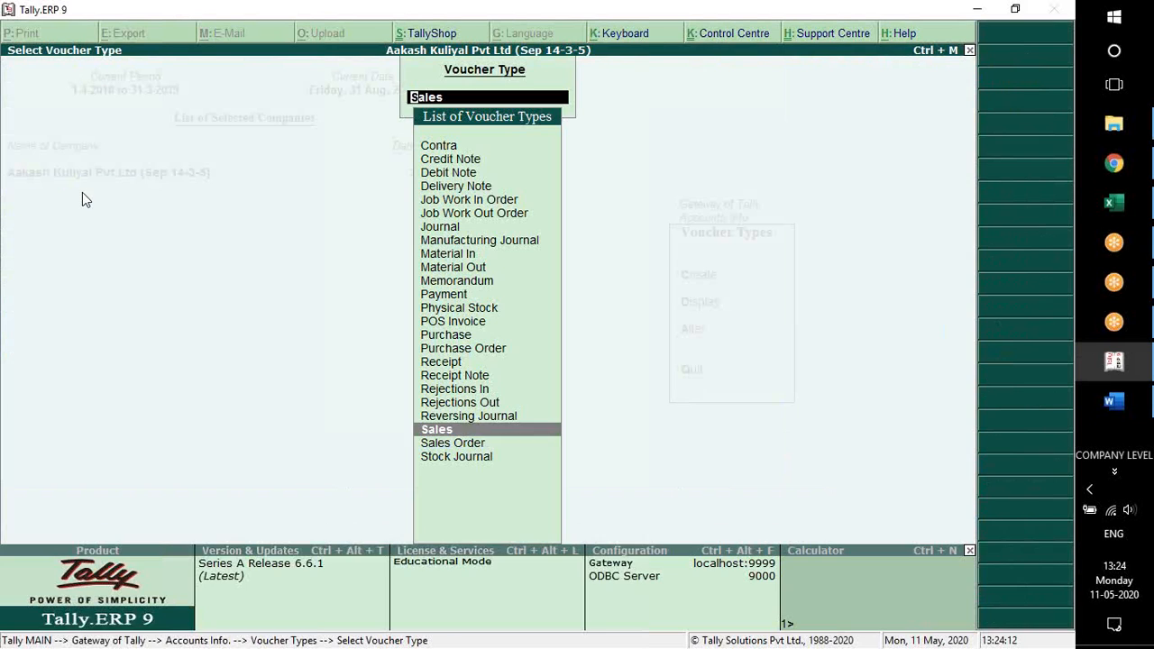
Open the saved Sales voucher type again and bring up its advanced numbering configuration
{"action": "key", "text": "Return"}
{"action": "key", "text": "Return"}
{"action": "key", "text": "Return"}
{"action": "key", "text": "Return"}
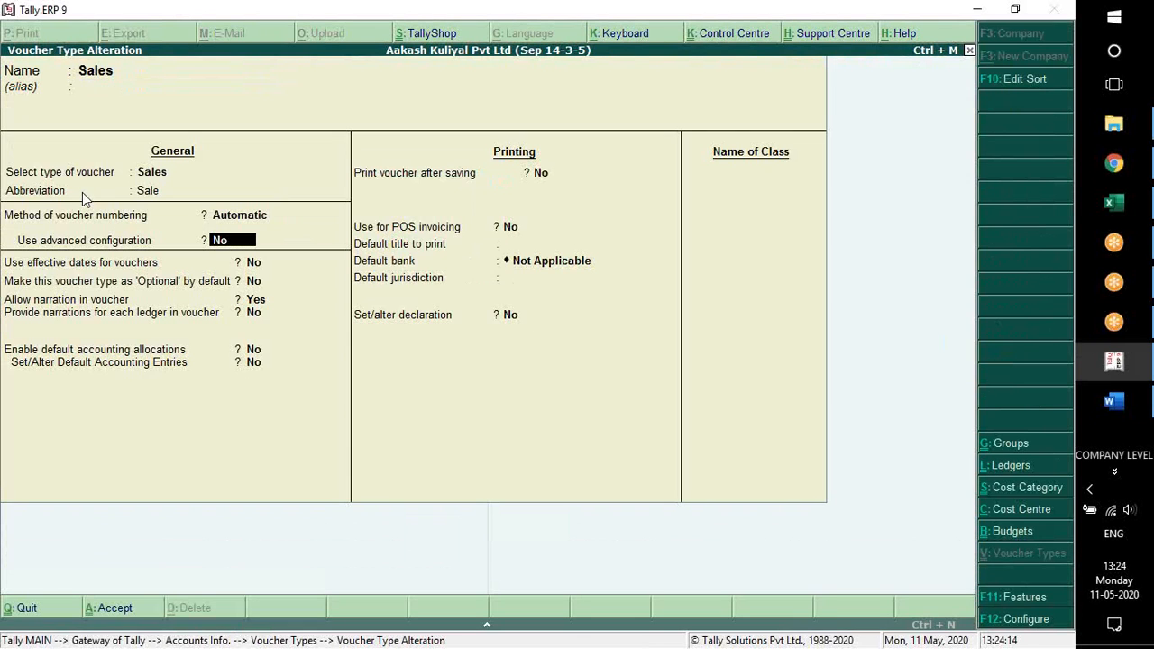
{"action": "key", "text": "y"}
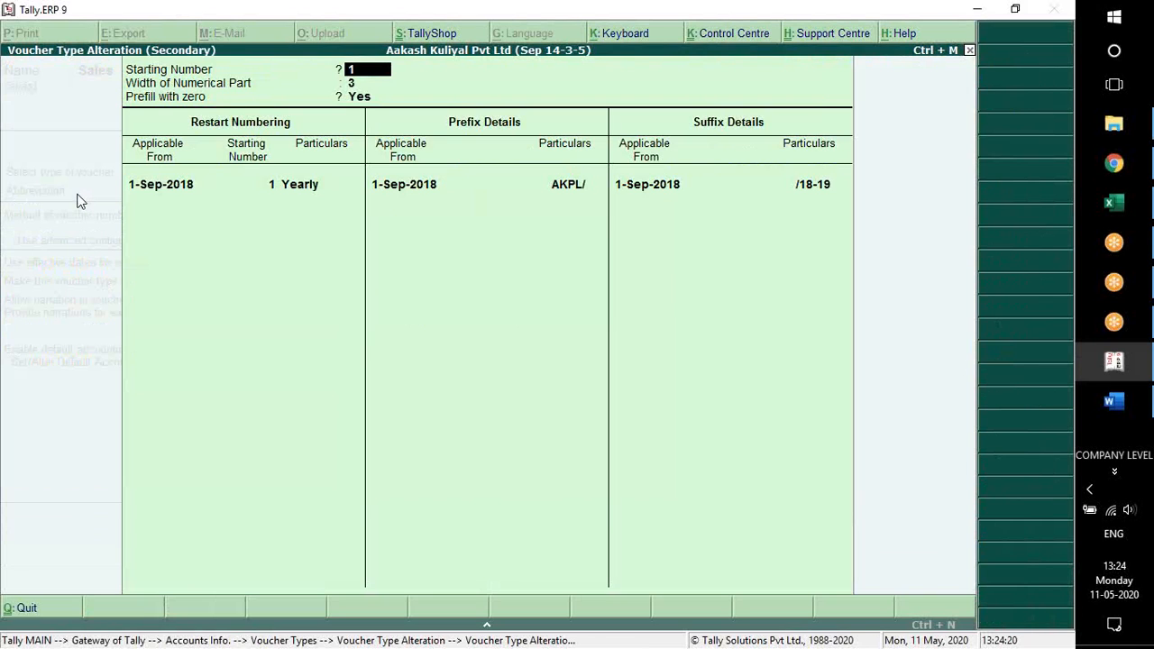
Review the Sales voucher type's starting number, width, restart, prefix and suffix settings, and accept them as they are
{"action": "key", "text": "Return"}
{"action": "key", "text": "Return"}
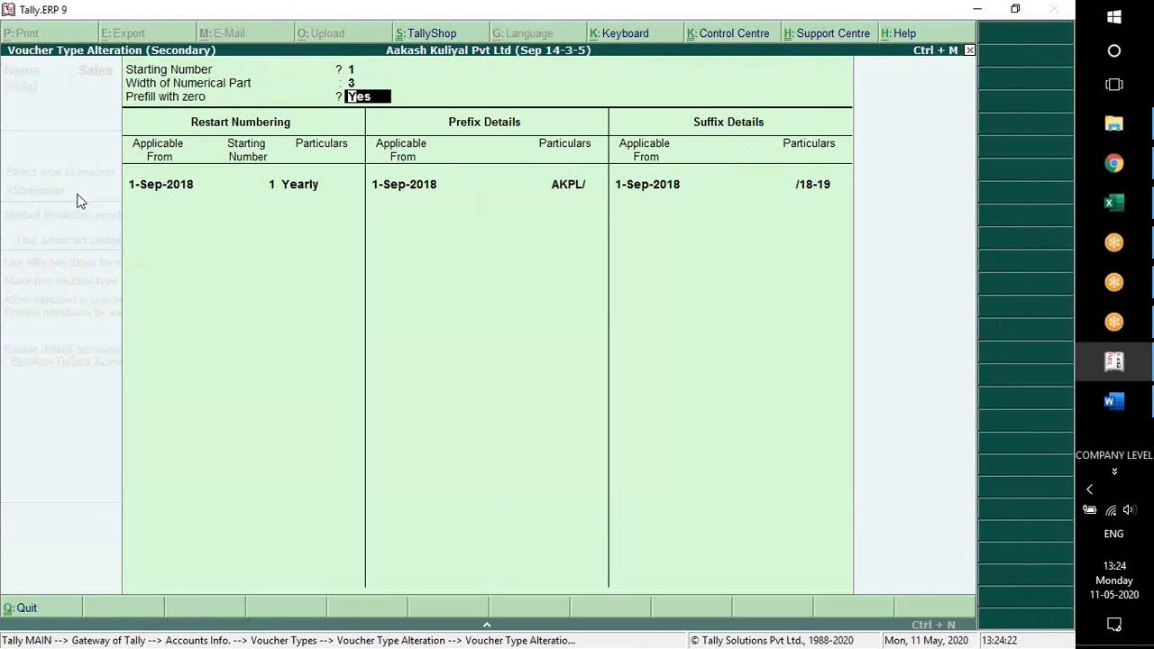
{"action": "key", "text": "Return"}
{"action": "key", "text": "Return"}
{"action": "key", "text": "Return"}
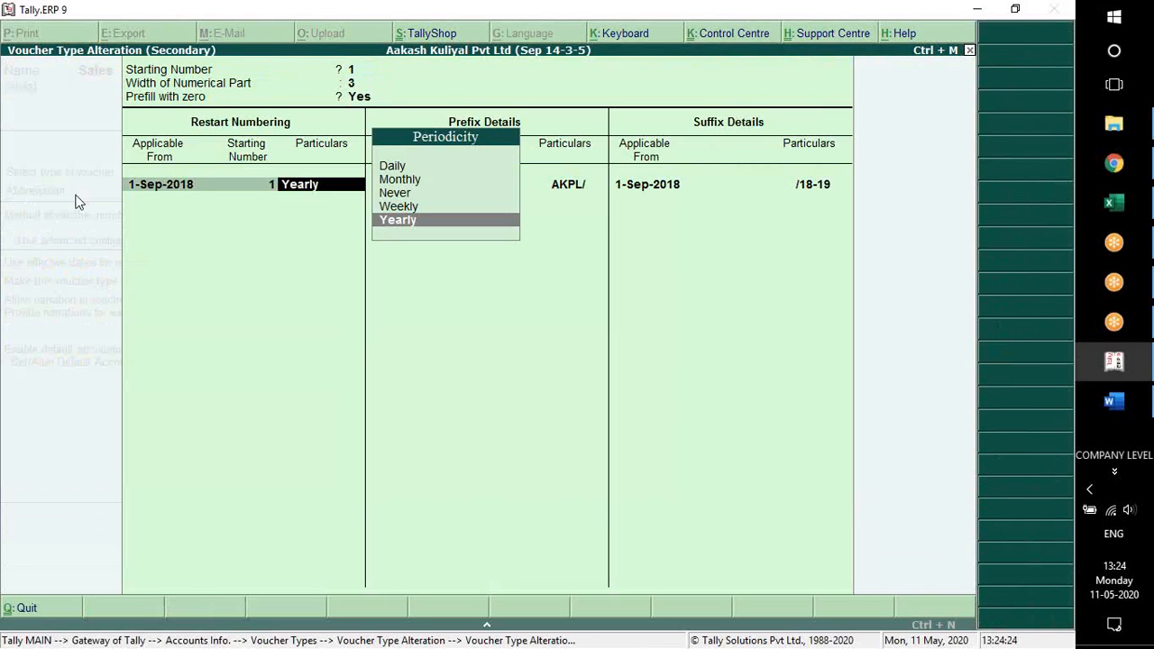
{"action": "key", "text": "Return"}
{"action": "key", "text": "Return"}
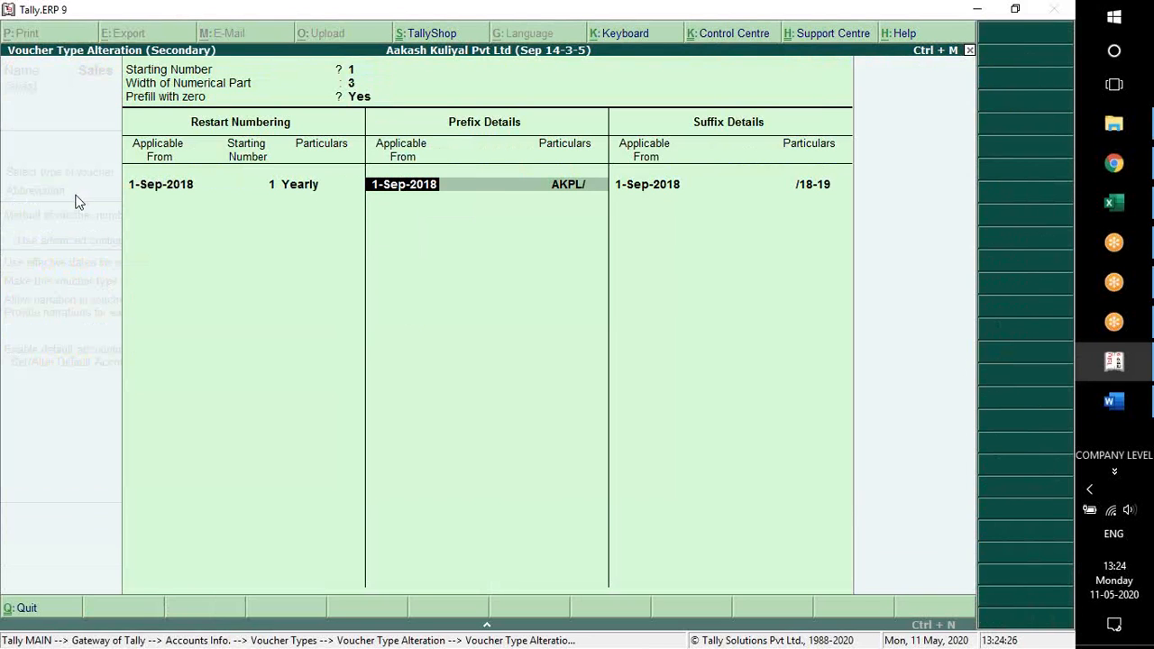
{"action": "key", "text": "Return"}
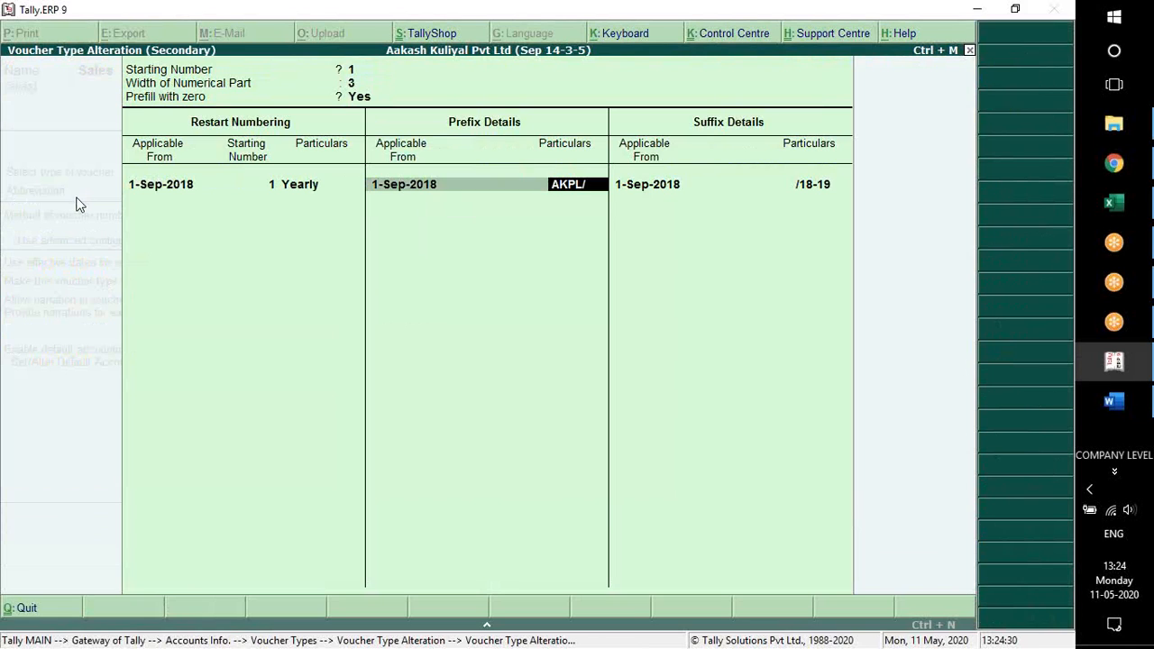
{"action": "key", "text": "Return"}
{"action": "key", "text": "Return"}
{"action": "key", "text": "Return"}
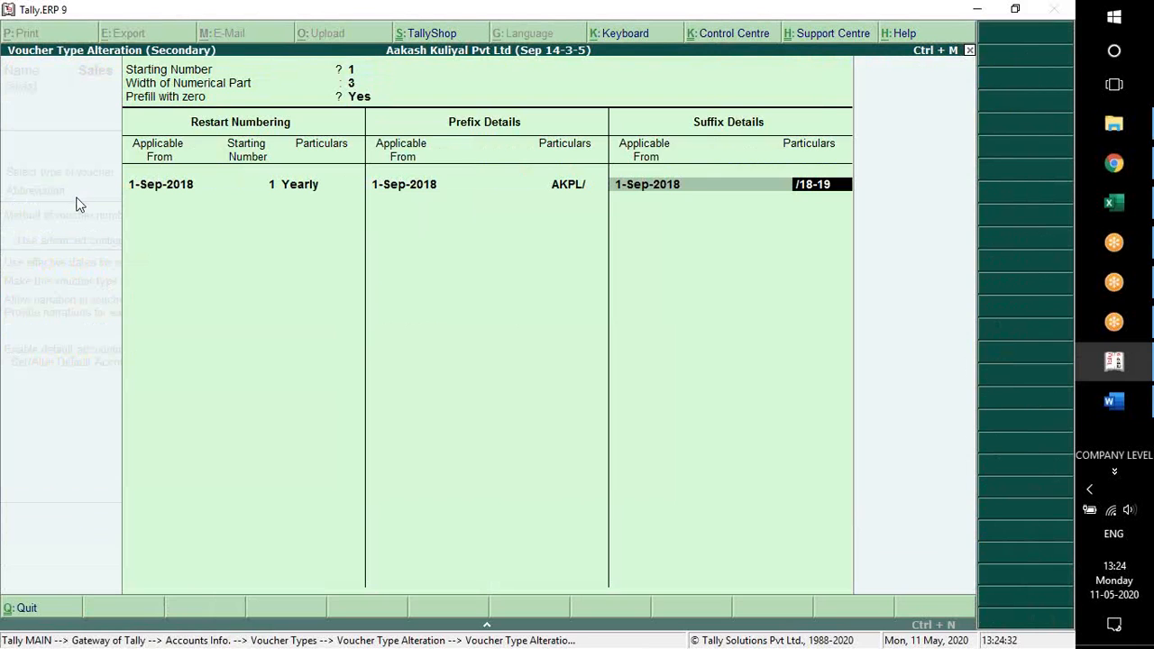
{"action": "key", "text": "Return"}
{"action": "key", "text": "Return"}
{"action": "key", "text": "Return"}
{"action": "key", "text": "Return"}
{"action": "key", "text": "Return"}
{"action": "key", "text": "Return"}
{"action": "key", "text": "Return"}
{"action": "key", "text": "Return"}
{"action": "key", "text": "Return"}
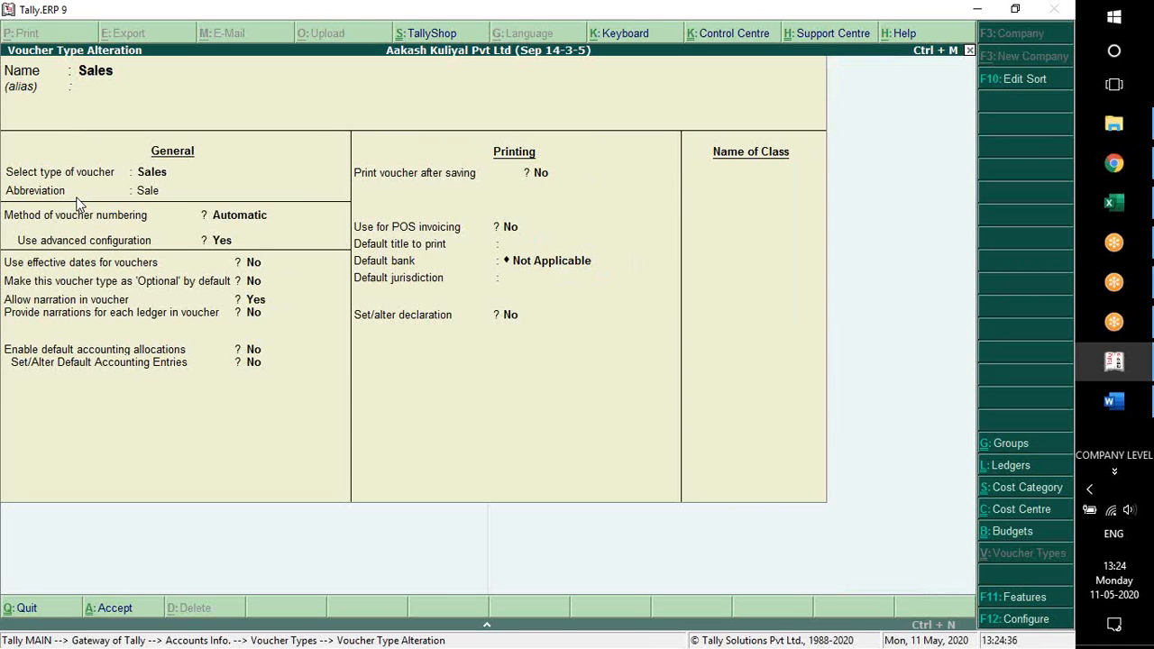
{"action": "key", "text": "Return"}
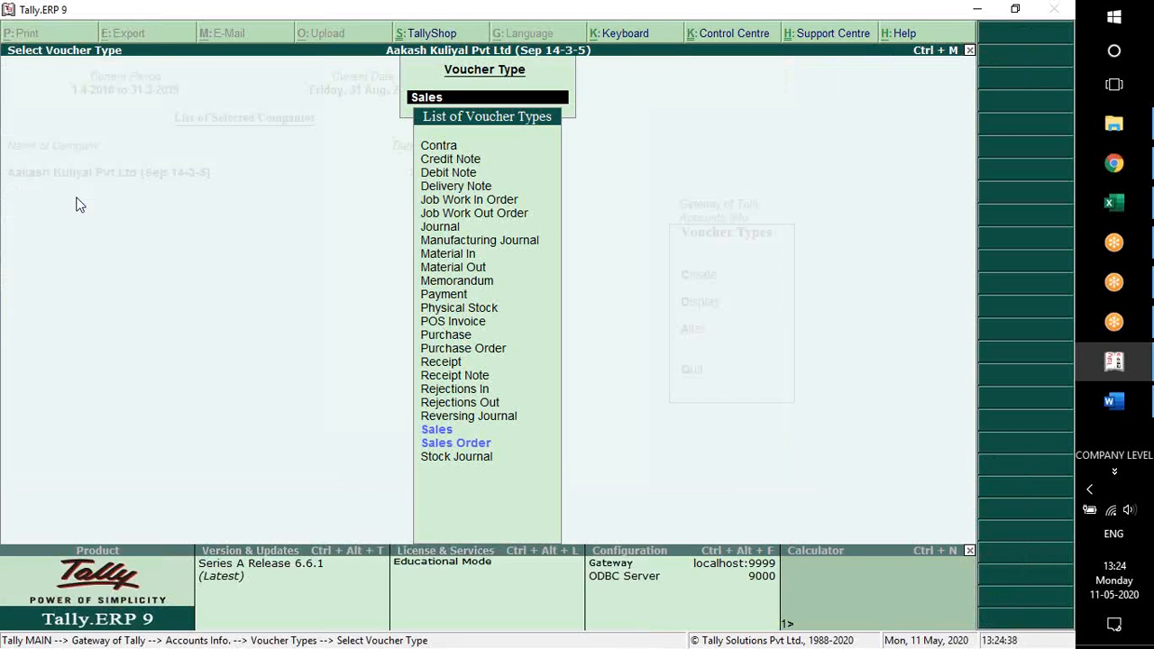
Check the numbering on a new Sales voucher with cost centre class Not Applicable, and quit it without saving
{"action": "key", "text": "Escape"}
{"action": "key", "text": "Escape"}
{"action": "key", "text": "Escape"}
{"action": "key", "text": "Escape"}
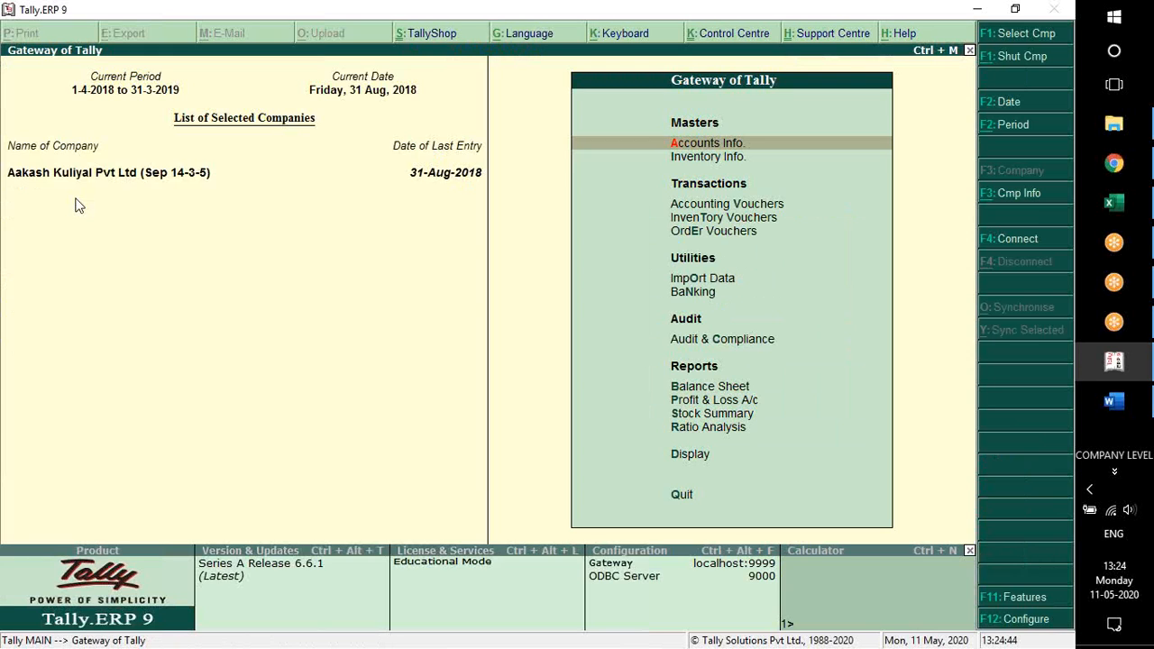
{"action": "key", "text": "Down"}
{"action": "key", "text": "Down"}
{"action": "key", "text": "Down"}
{"action": "key", "text": "Return"}
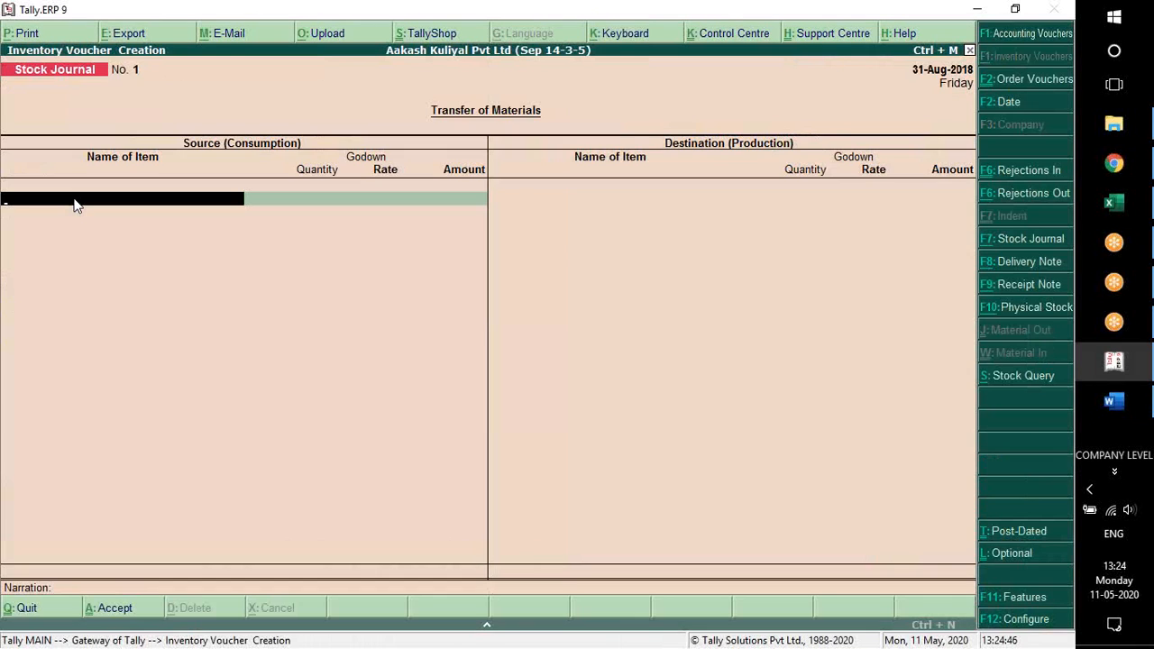
{"action": "key", "text": "F8"}
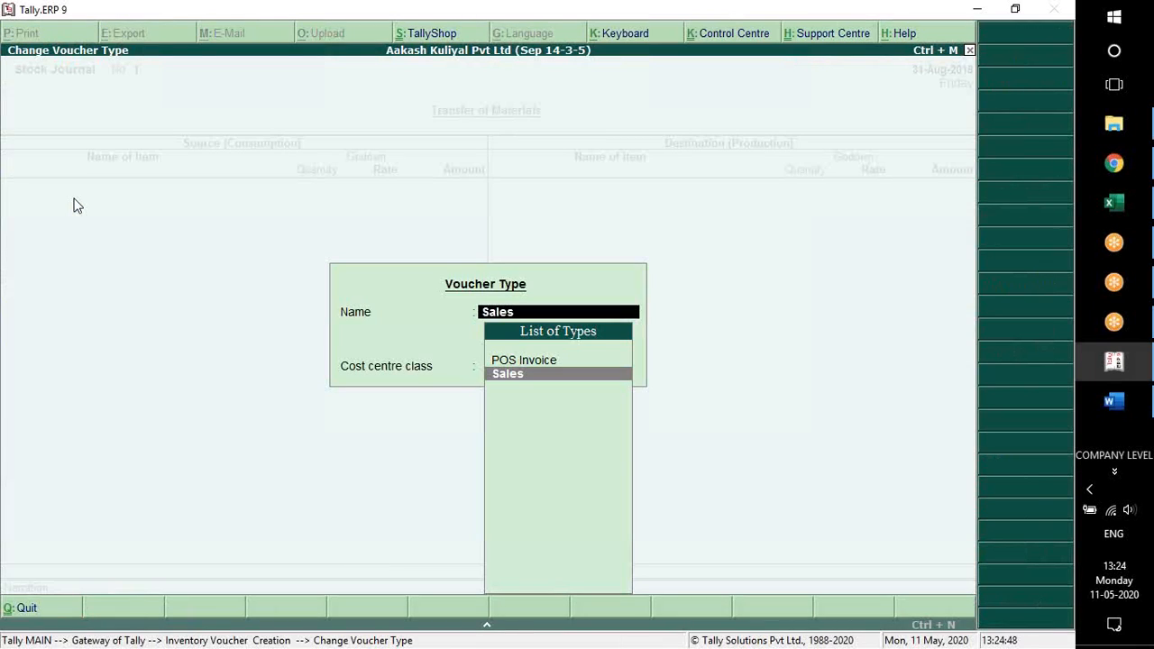
{"action": "key", "text": "Return"}
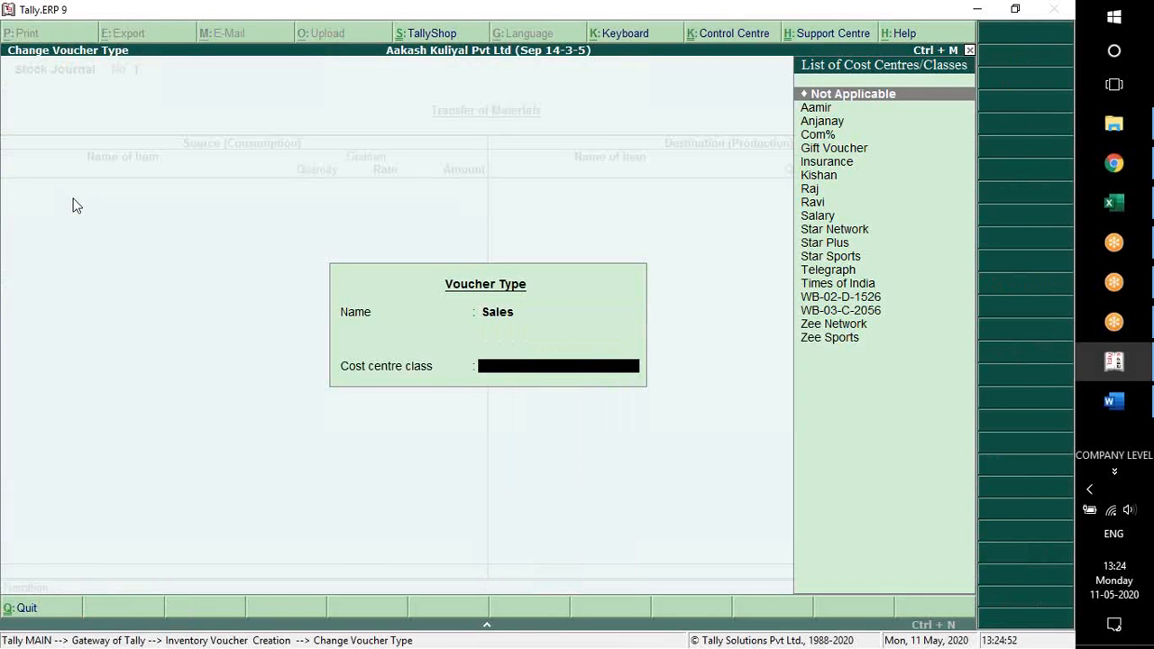
{"action": "key", "text": "Return"}
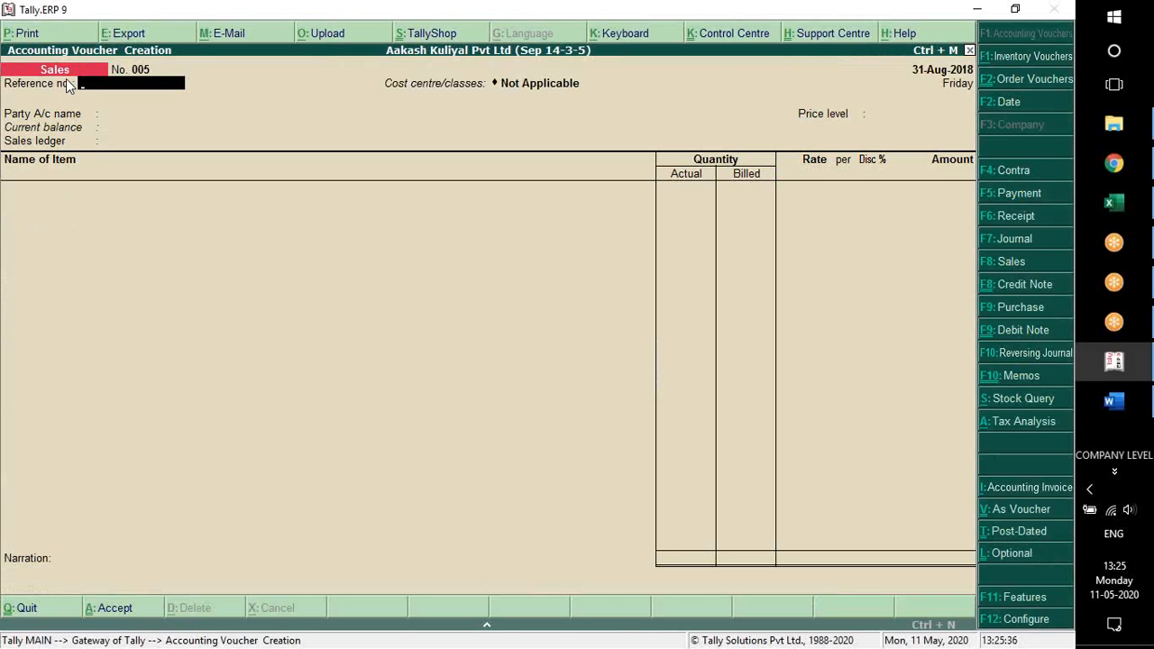
{"action": "key", "text": "Escape"}
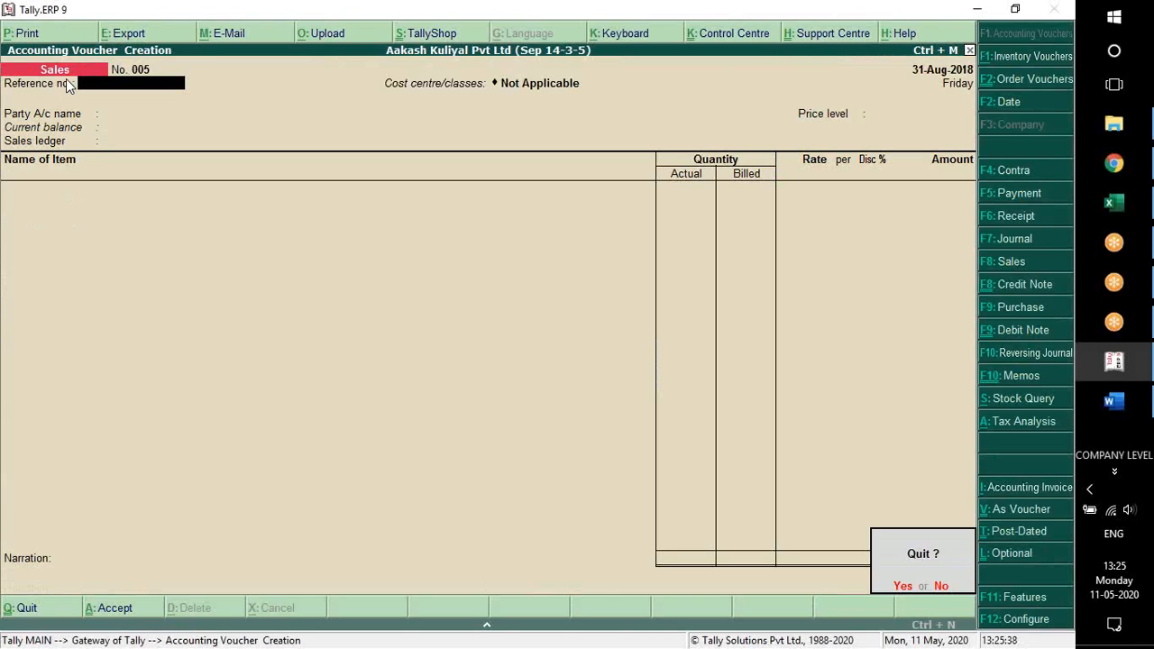
{"action": "key", "text": "Return"}
Leave voucher entry and go to the voucher type masters within the accounts masters
{"action": "key", "text": "Escape"}
{"action": "key", "text": "Escape"}
{"action": "key", "text": "Return"}
{"action": "key", "text": "Up"}
{"action": "key", "text": "Up"}
{"action": "key", "text": "Up"}
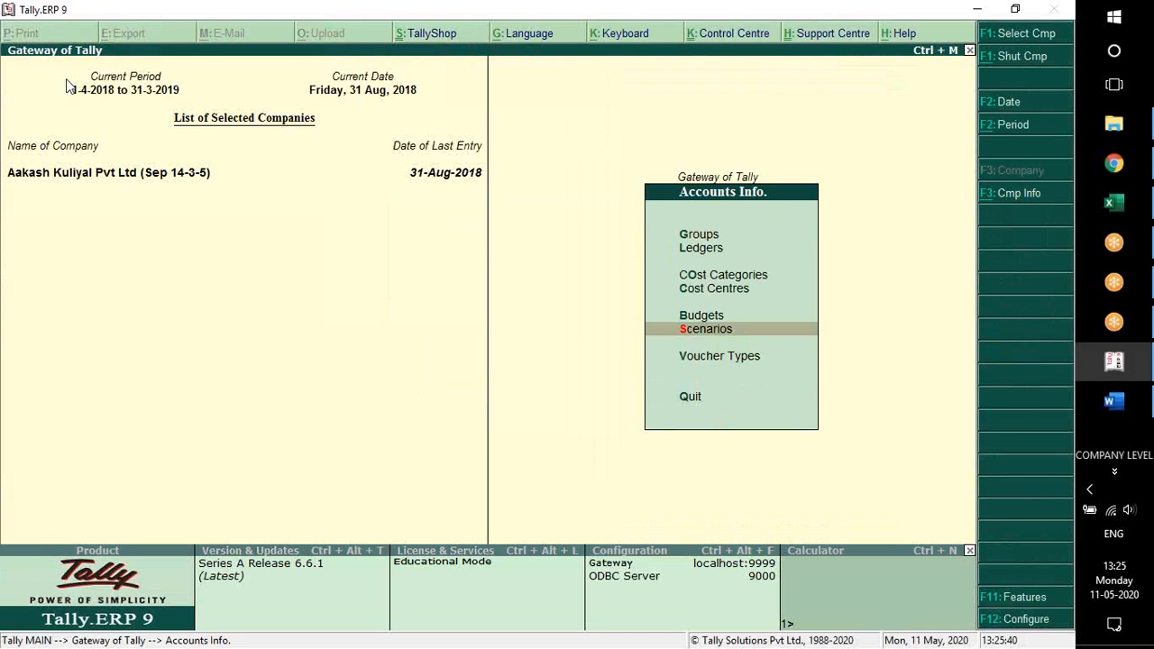
{"action": "key", "text": "Down"}
{"action": "key", "text": "Return"}
Open the Sales voucher type for alteration and enable its advanced configuration to bring up the numbering settings
{"action": "key", "text": "Down"}
{"action": "key", "text": "Down"}
{"action": "key", "text": "Return"}
{"action": "type", "text": "so"}
{"action": "key", "text": "Return"}
{"action": "key", "text": "Return"}
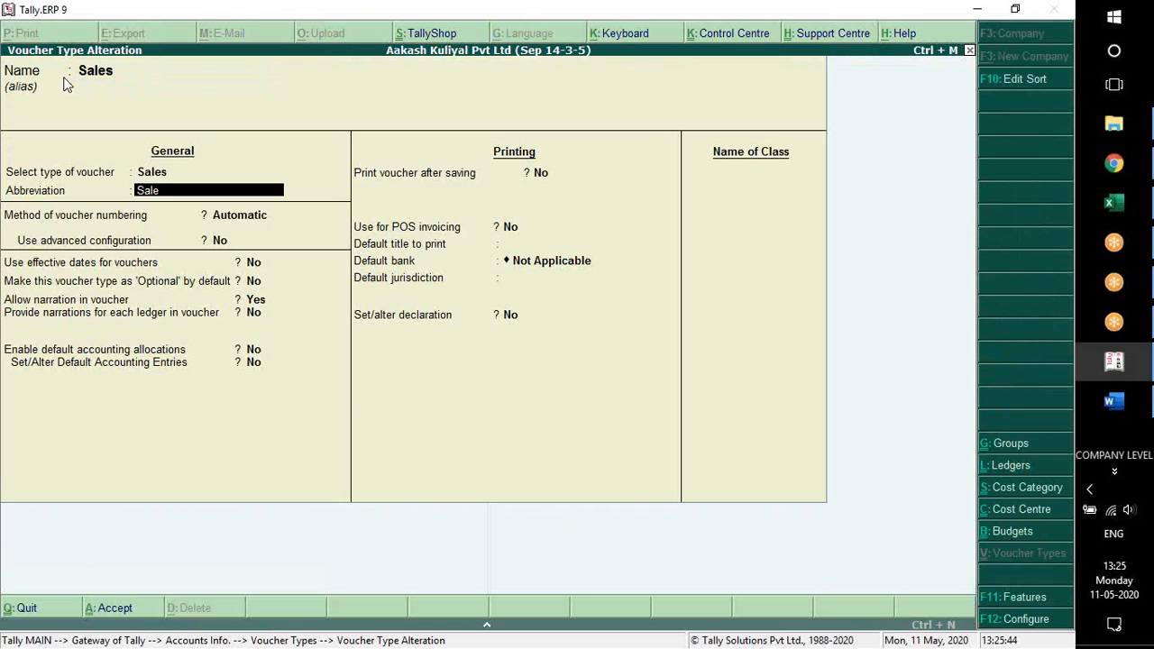
{"action": "key", "text": "Return"}
{"action": "key", "text": "y"}
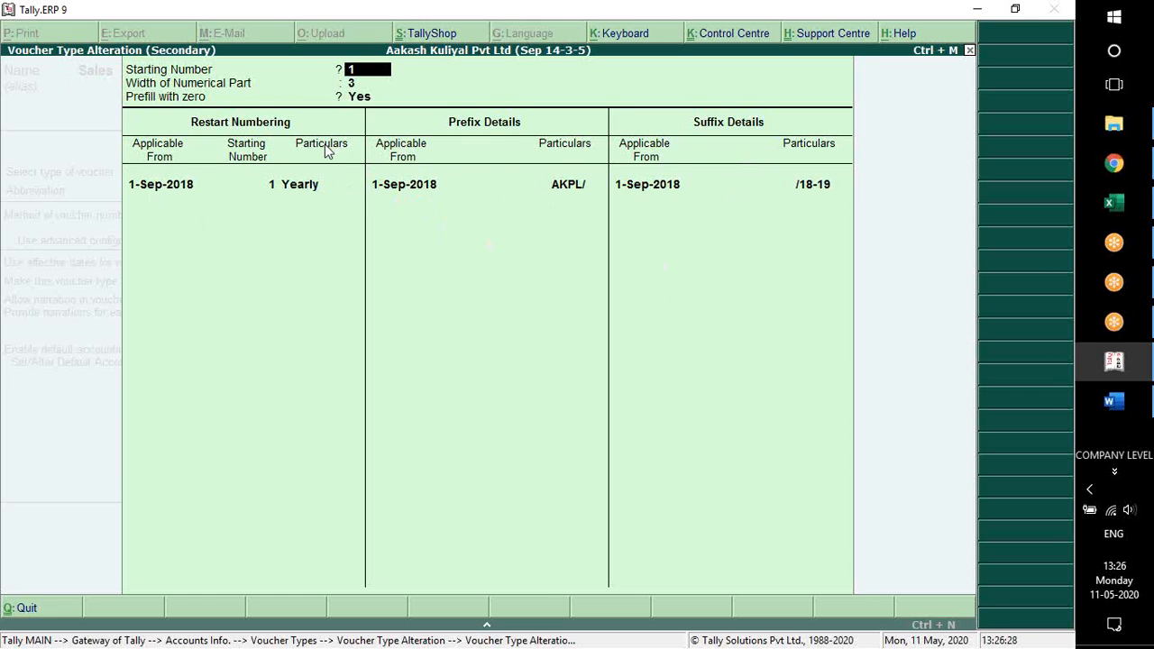
Accept the numbering settings and save the Sales voucher type with its remaining general and printing options as they are
{"action": "key", "text": "ctrl+a"}
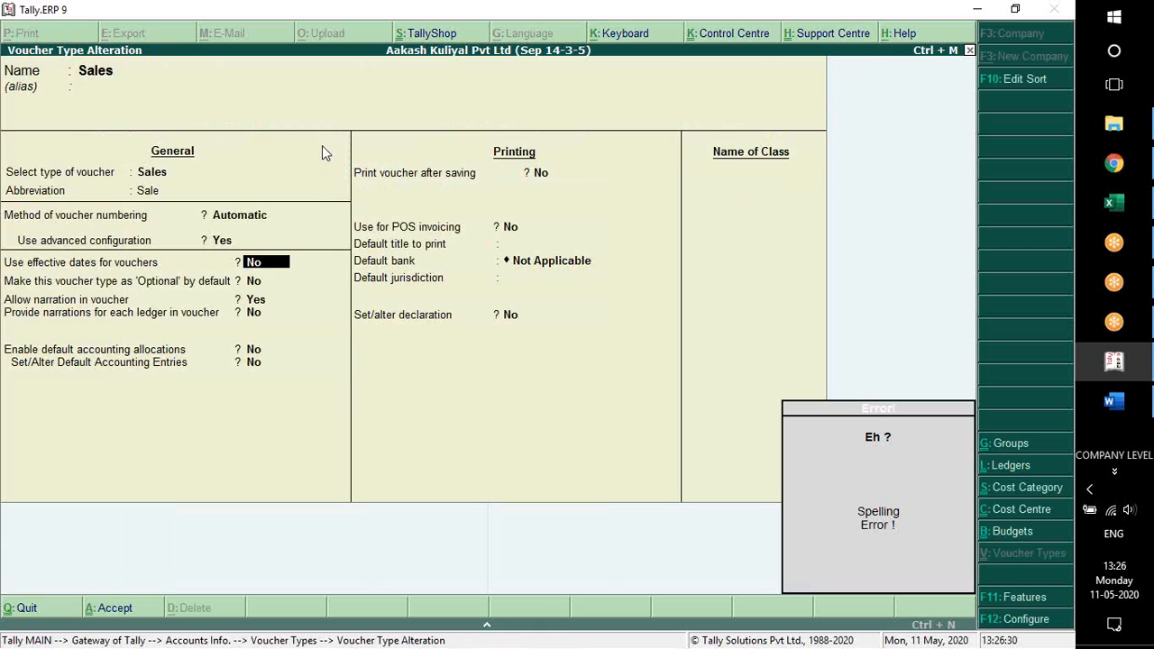
{"action": "key", "text": "Return"}
{"action": "key", "text": "Return"}
{"action": "key", "text": "Return"}
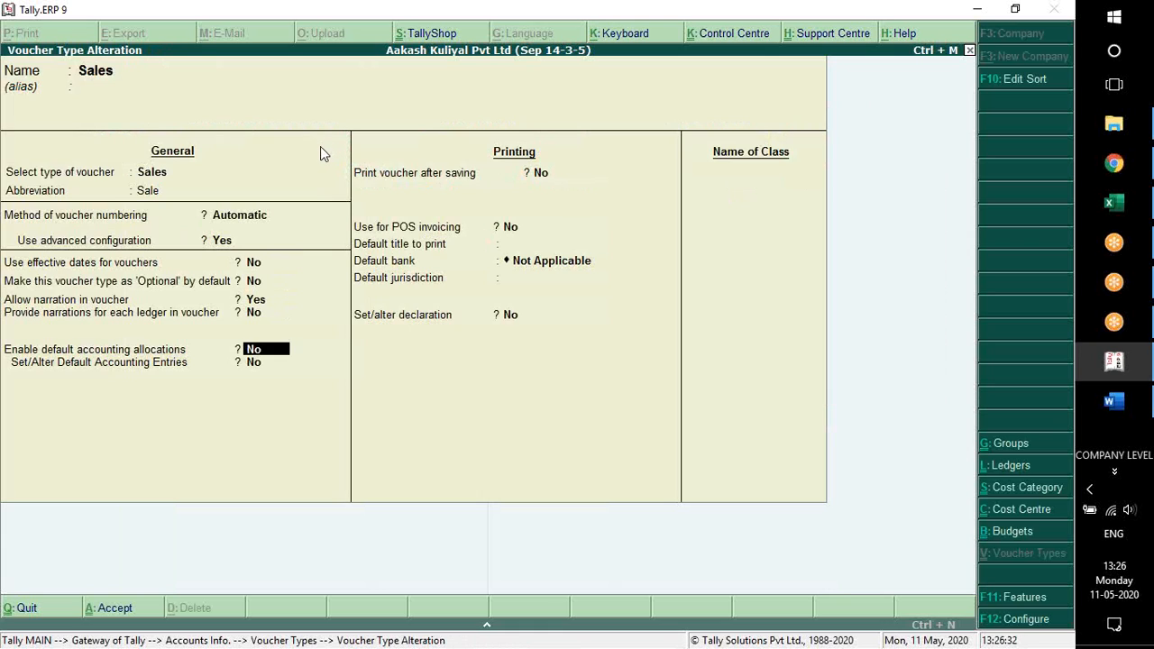
{"action": "key", "text": "Return"}
{"action": "key", "text": "Return"}
{"action": "key", "text": "Return"}
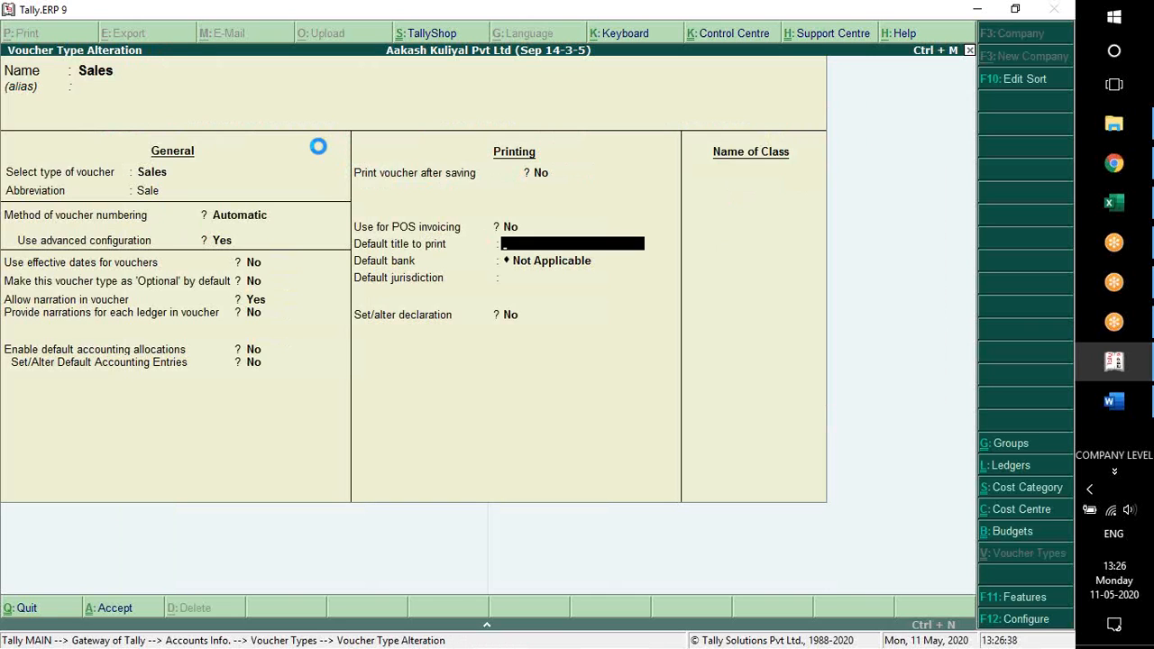
{"action": "key", "text": "ctrl+a"}
Leave the voucher type masters and bring up a new Sales voucher with cost centre class Not Applicable
{"action": "key", "text": "Escape"}
{"action": "key", "text": "Escape"}
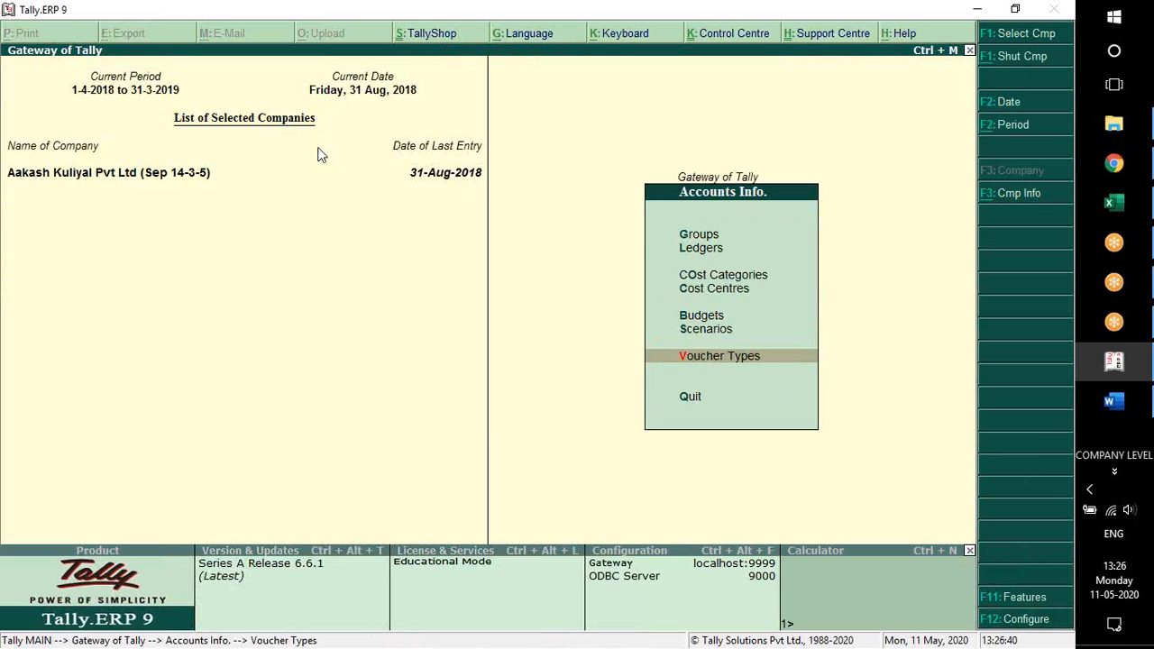
{"action": "key", "text": "Escape"}
{"action": "key", "text": "Down"}
{"action": "key", "text": "Down"}
{"action": "key", "text": "Down"}
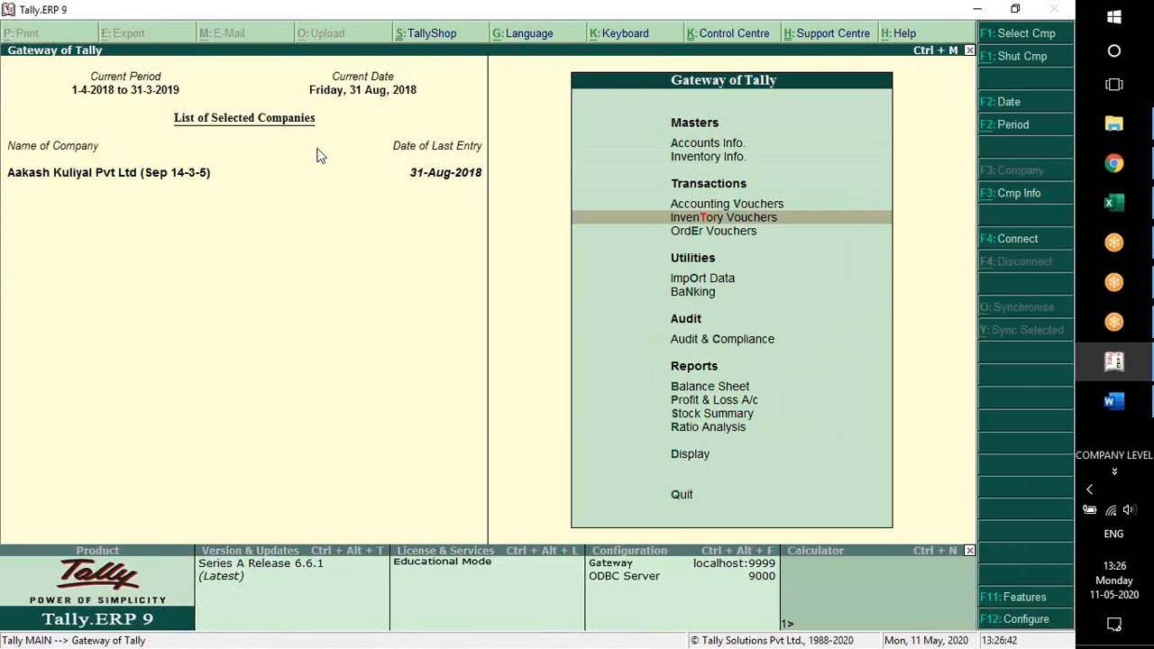
{"action": "key", "text": "Return"}
{"action": "key", "text": "F8"}
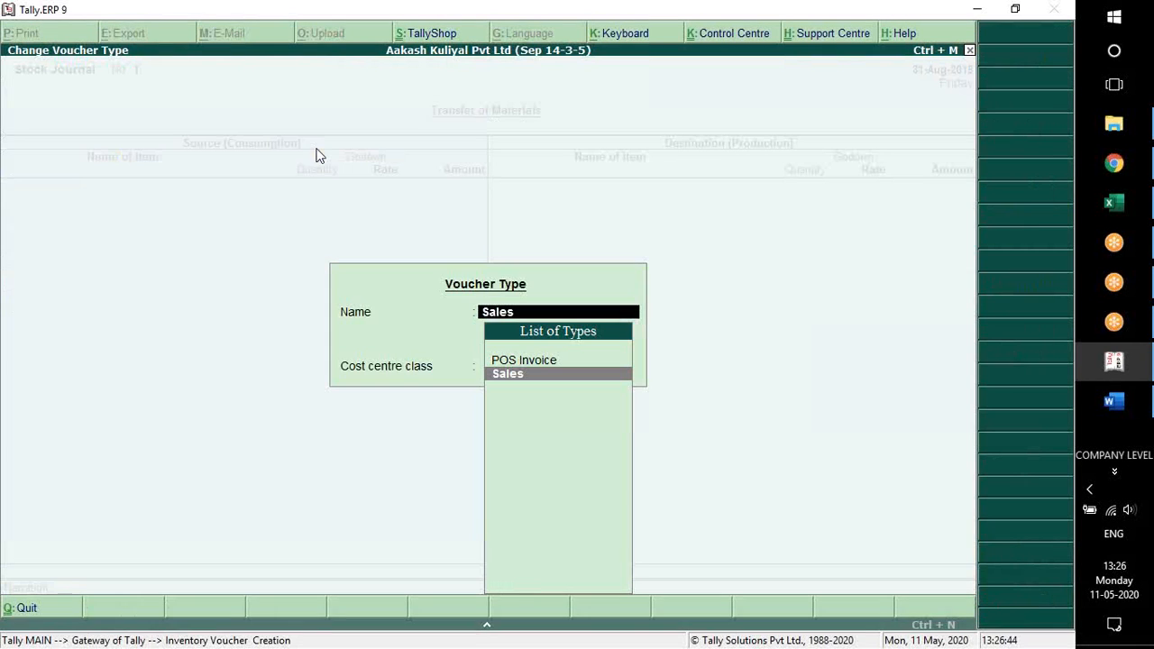
{"action": "key", "text": "Return"}
{"action": "key", "text": "Return"}
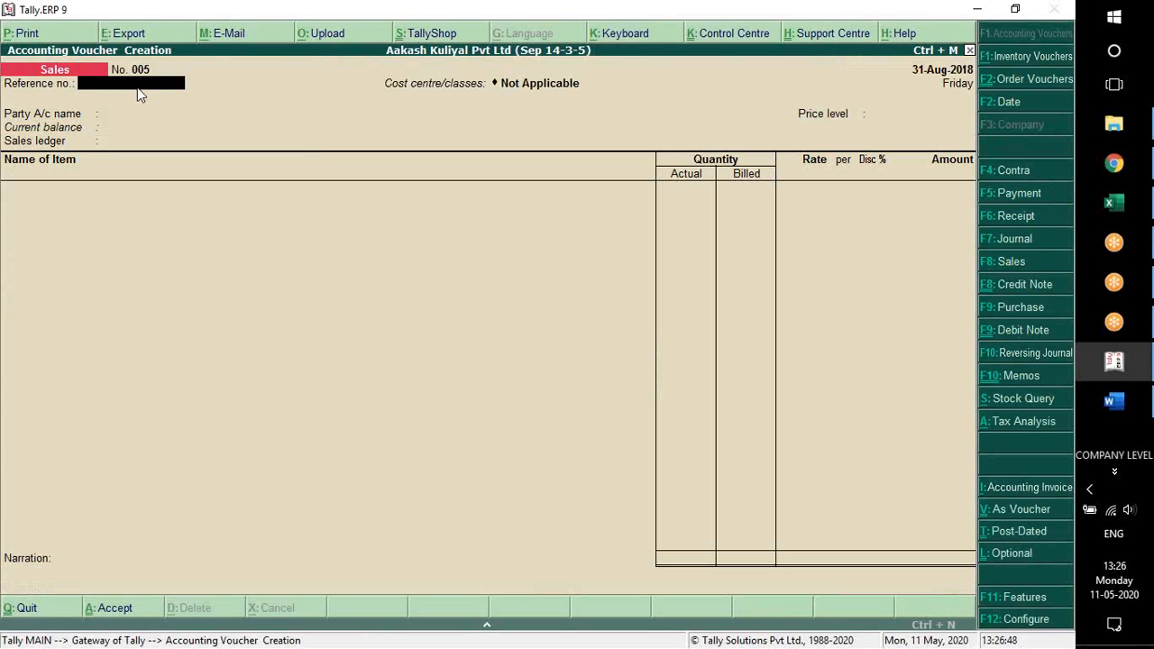
Set the voucher date to 1-9-2018, check the voucher numbering, and quit the Sales voucher without saving
{"action": "key", "text": "F2"}
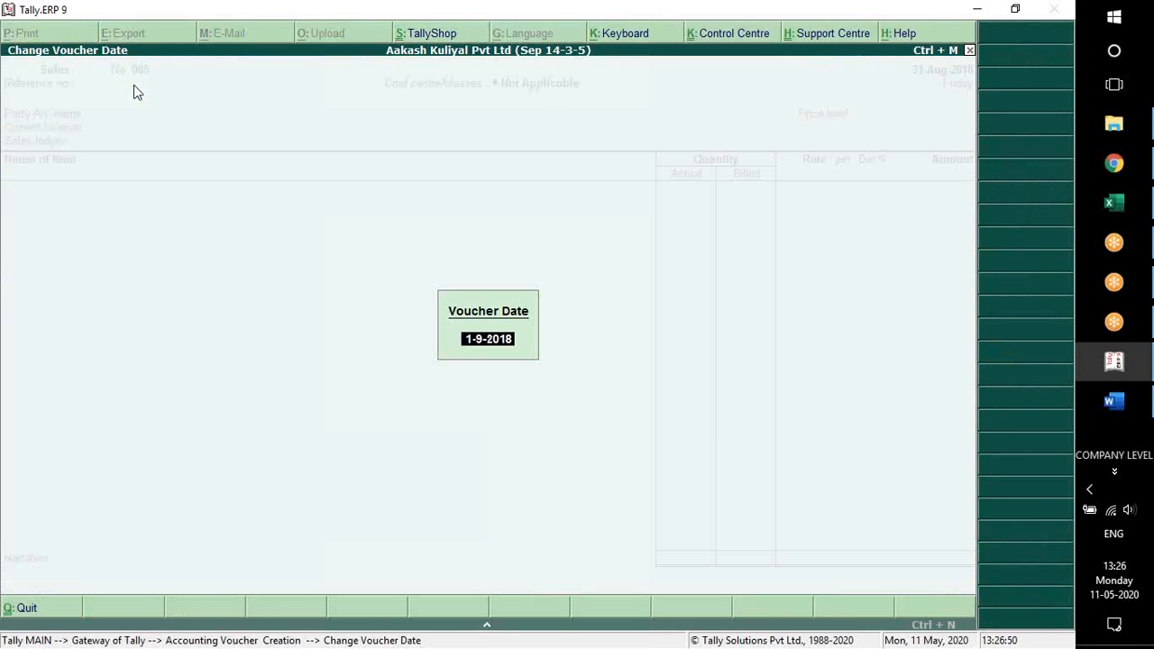
{"action": "key", "text": "Return"}
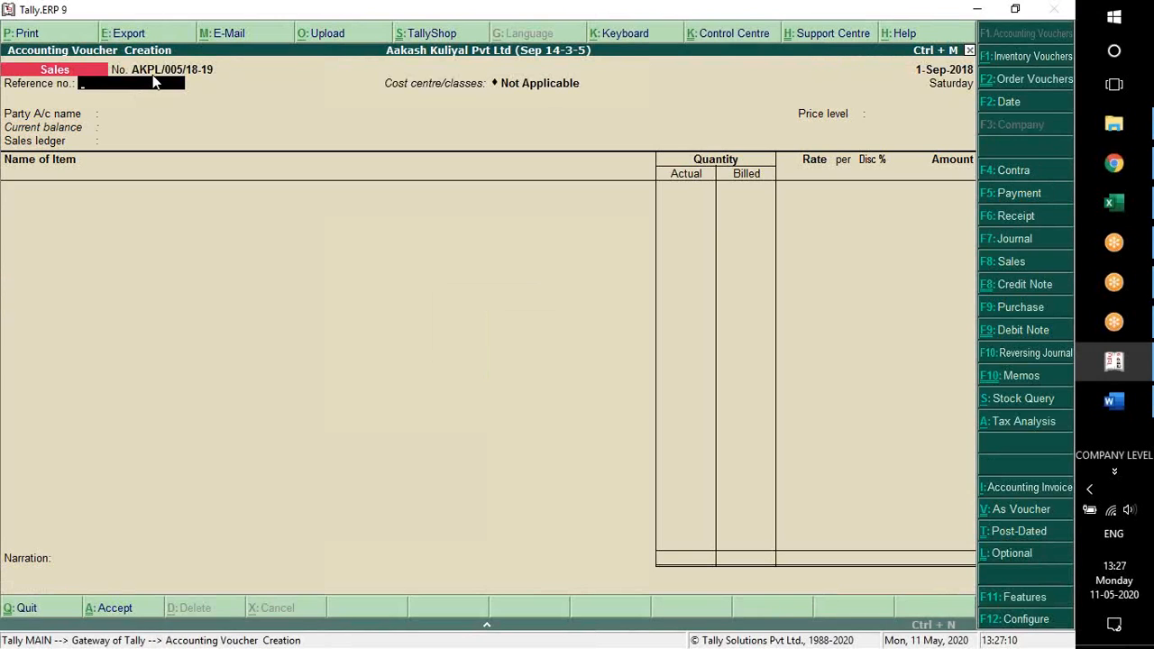
{"action": "key", "text": "Escape"}
{"action": "key", "text": "Return"}
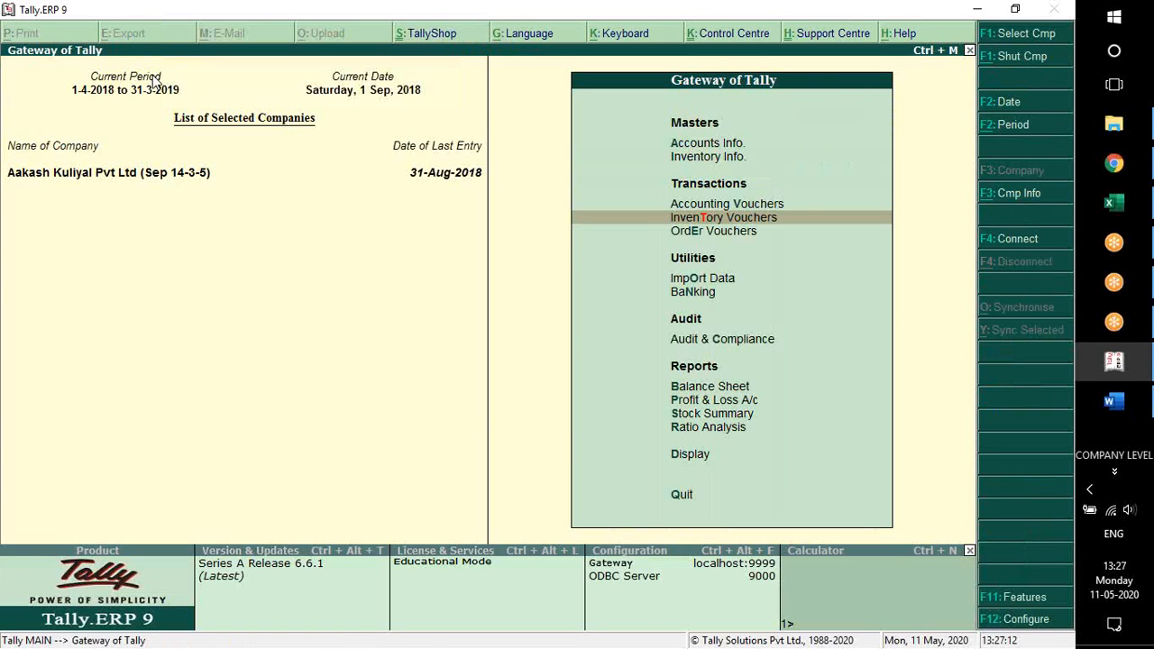
Go to the voucher type masters within the accounts masters
{"action": "key", "text": "alt+Tab"}
{"action": "key", "text": "alt+Tab"}
{"action": "key", "text": "Up"}
{"action": "key", "text": "Up"}
{"action": "key", "text": "Up"}
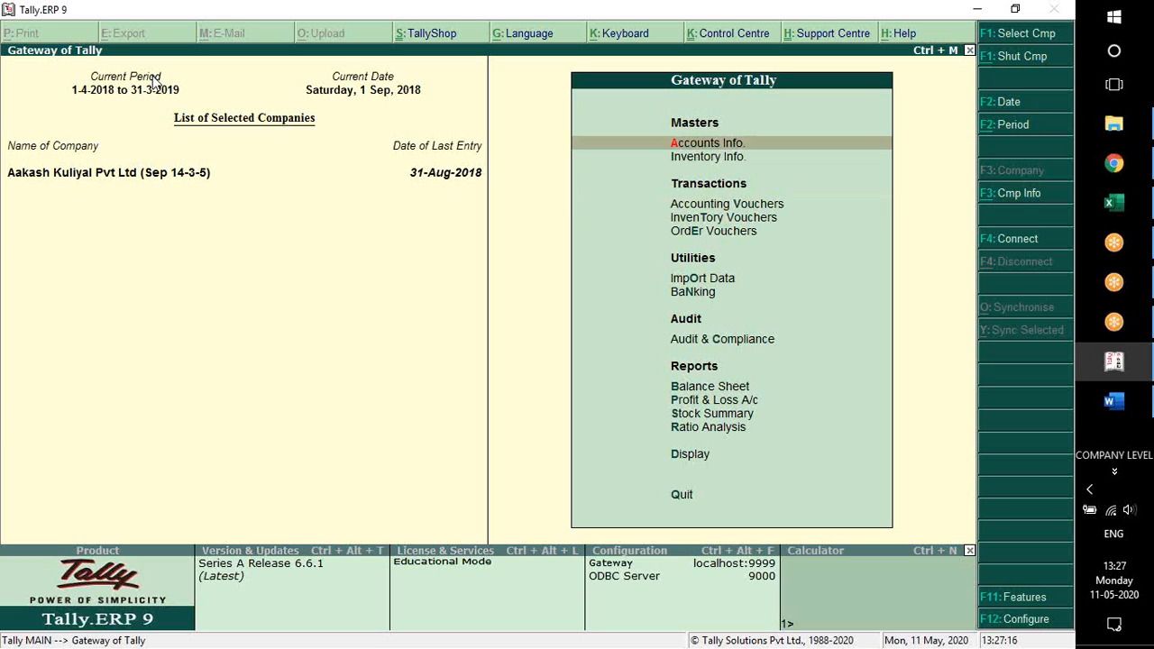
{"action": "key", "text": "Return"}
{"action": "key", "text": "Down"}
{"action": "key", "text": "Down"}
{"action": "key", "text": "Down"}
{"action": "key", "text": "Down"}
{"action": "key", "text": "Down"}
{"action": "key", "text": "Down"}
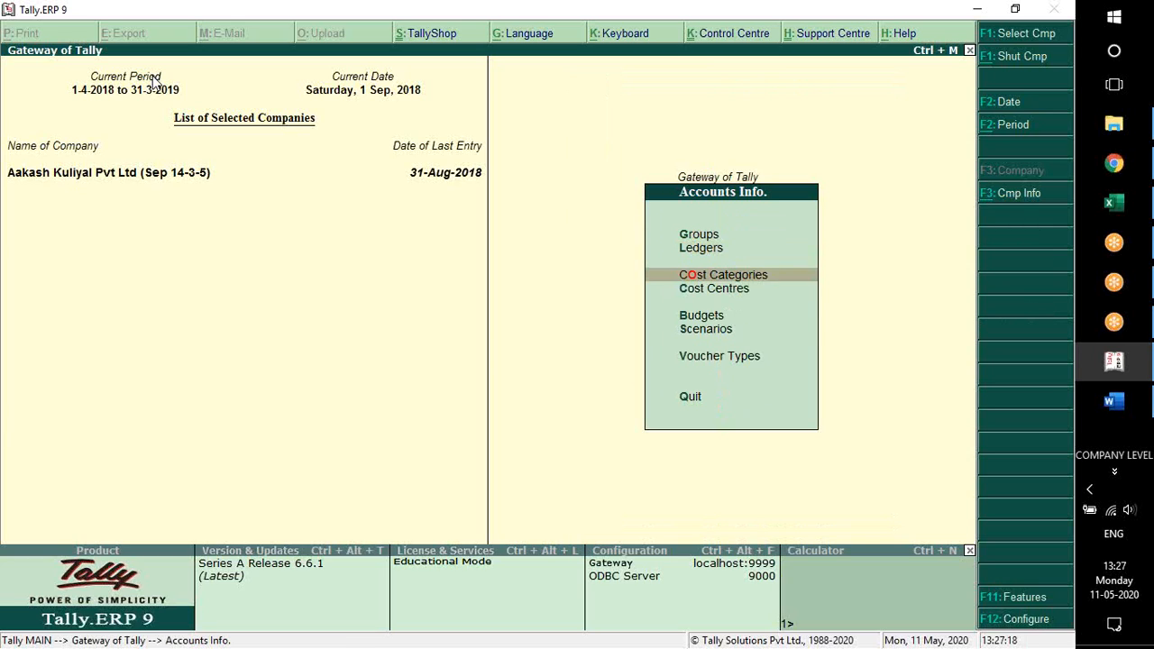
{"action": "key", "text": "Return"}
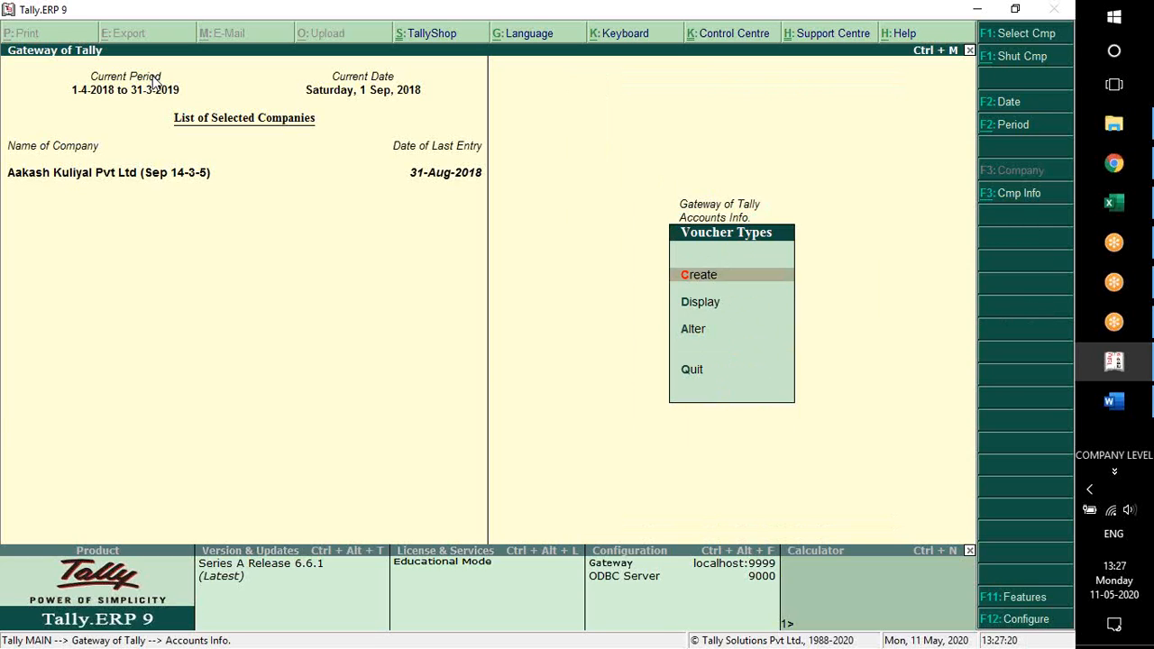
Open the Sales voucher type for alteration and enable advanced configuration to show its numbering settings
{"action": "key", "text": "Down"}
{"action": "key", "text": "Down"}
{"action": "key", "text": "Return"}
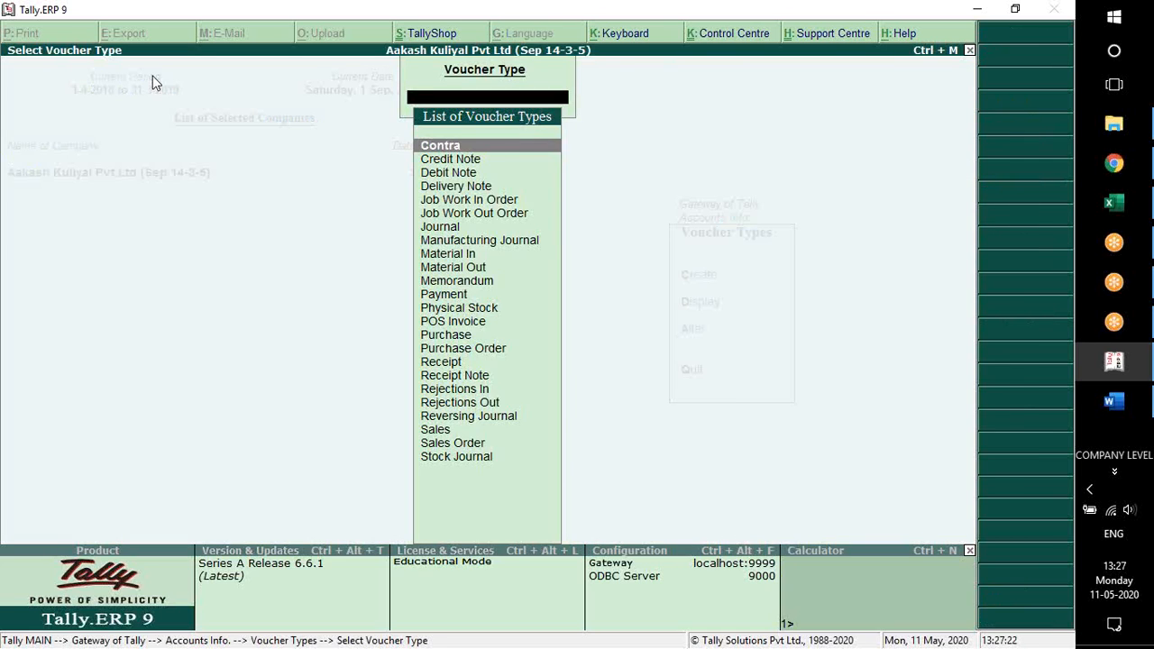
{"action": "type", "text": "Sa"}
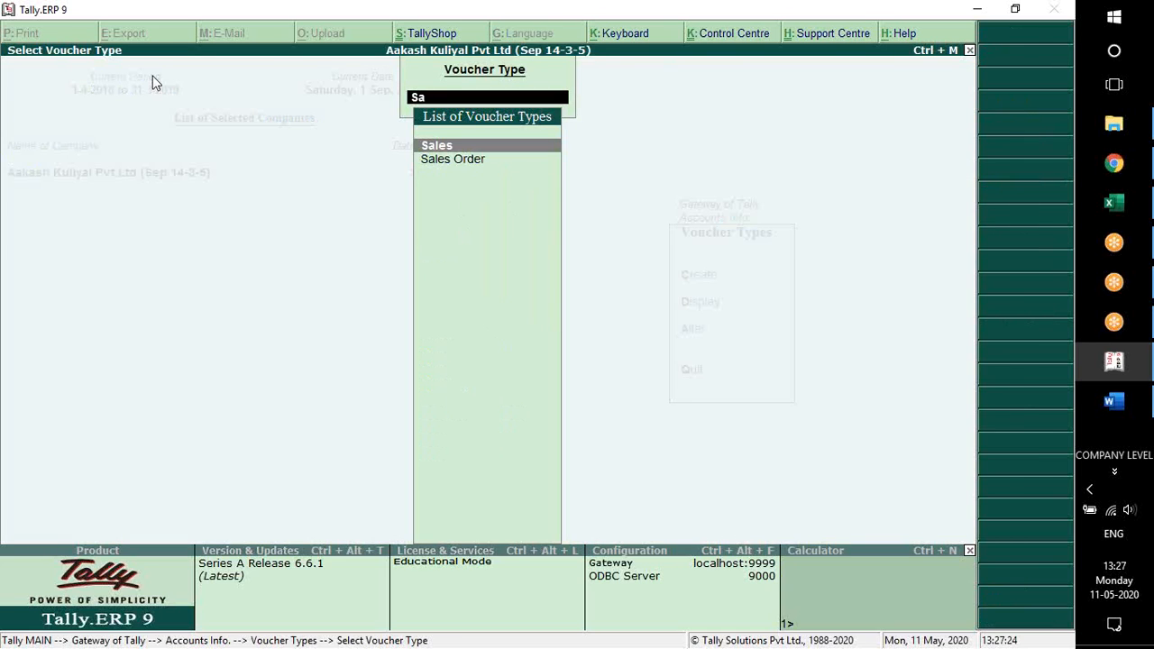
{"action": "key", "text": "Return"}
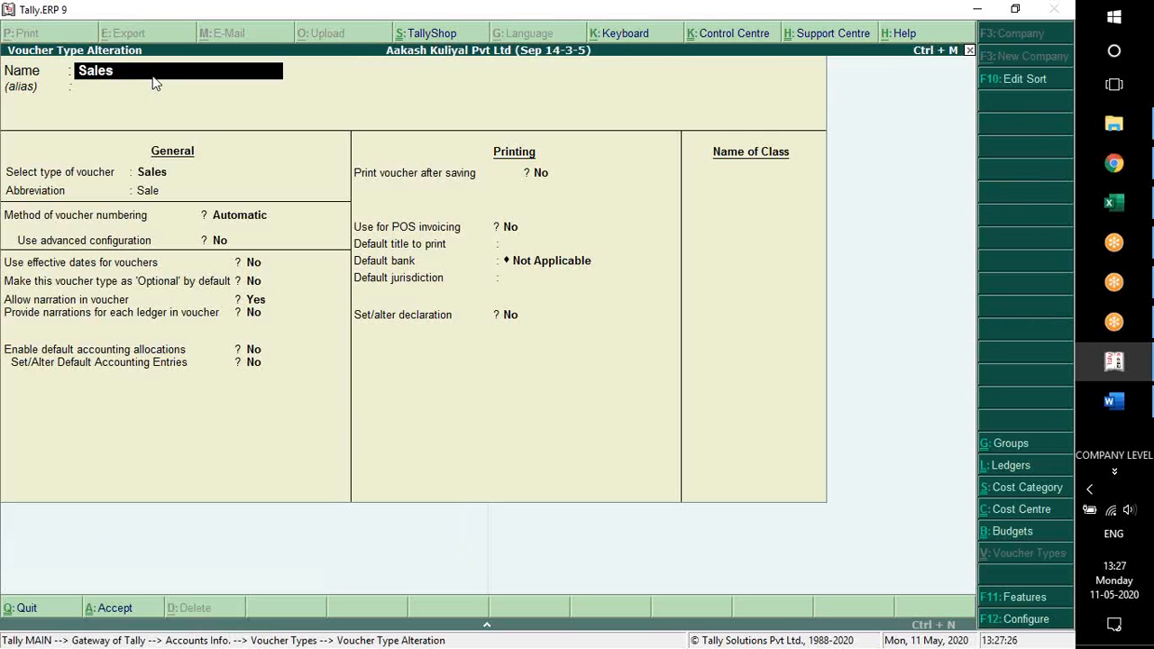
{"action": "key", "text": "Return"}
{"action": "key", "text": "Return"}
{"action": "key", "text": "Return"}
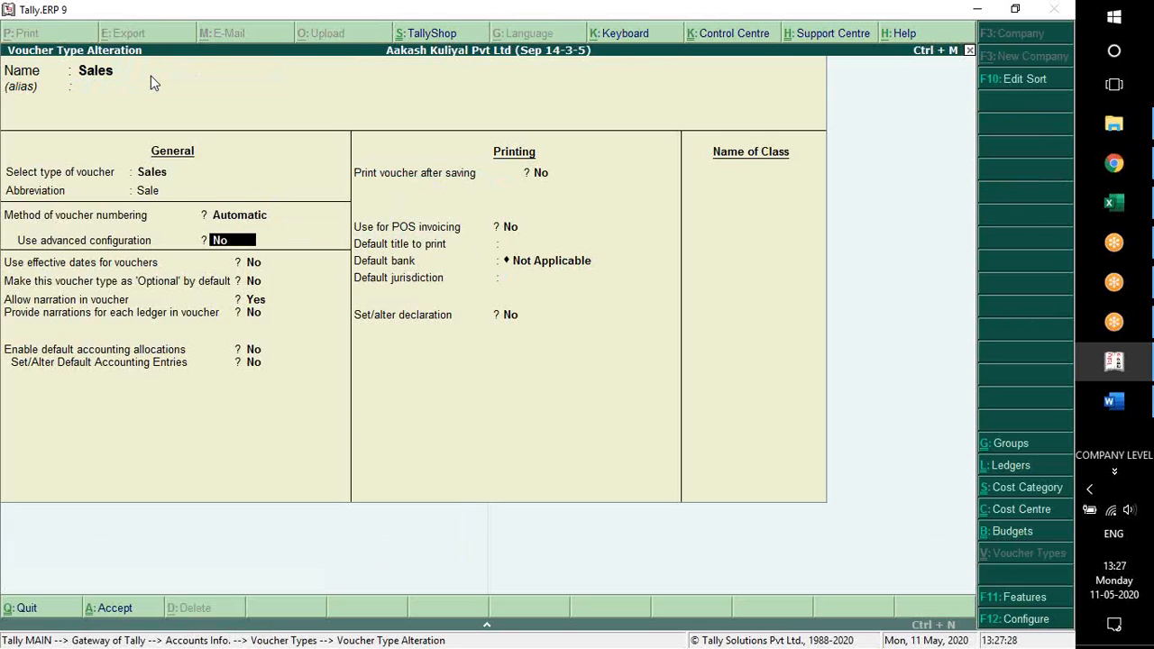
{"action": "key", "text": "y"}
{"action": "key", "text": "Return"}
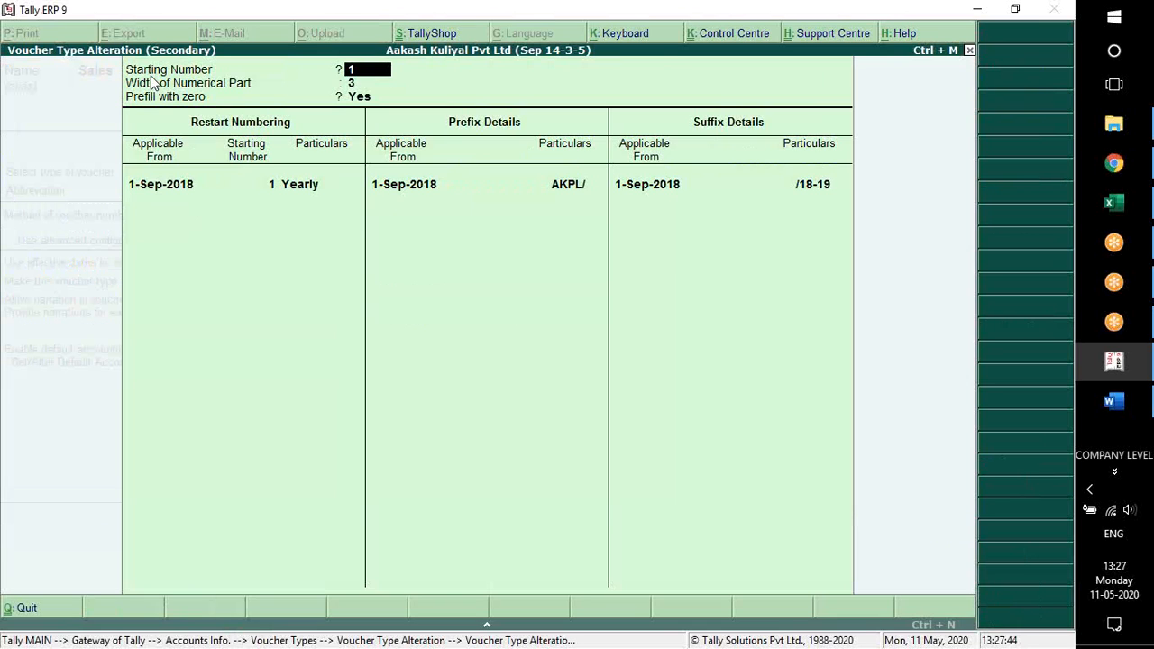
Set Prefill with zero to No in the Sales numbering settings and save the voucher type
{"action": "key", "text": "ctrl+a"}
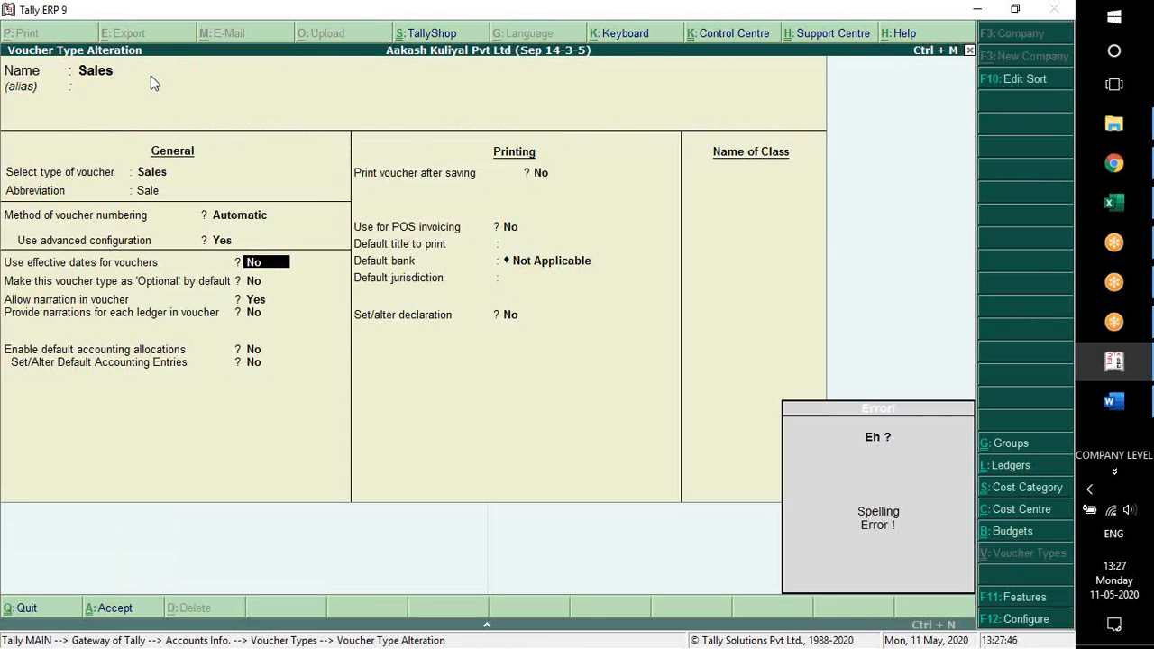
{"action": "key", "text": "Up"}
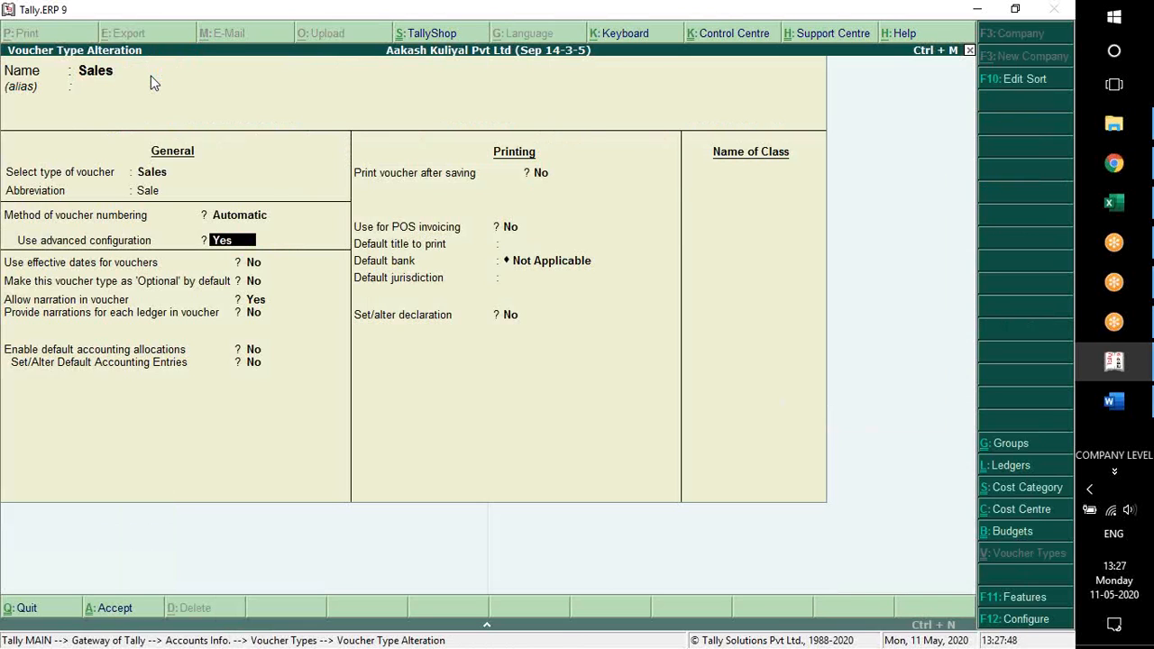
{"action": "key", "text": "Return"}
{"action": "key", "text": "Return"}
{"action": "key", "text": "Return"}
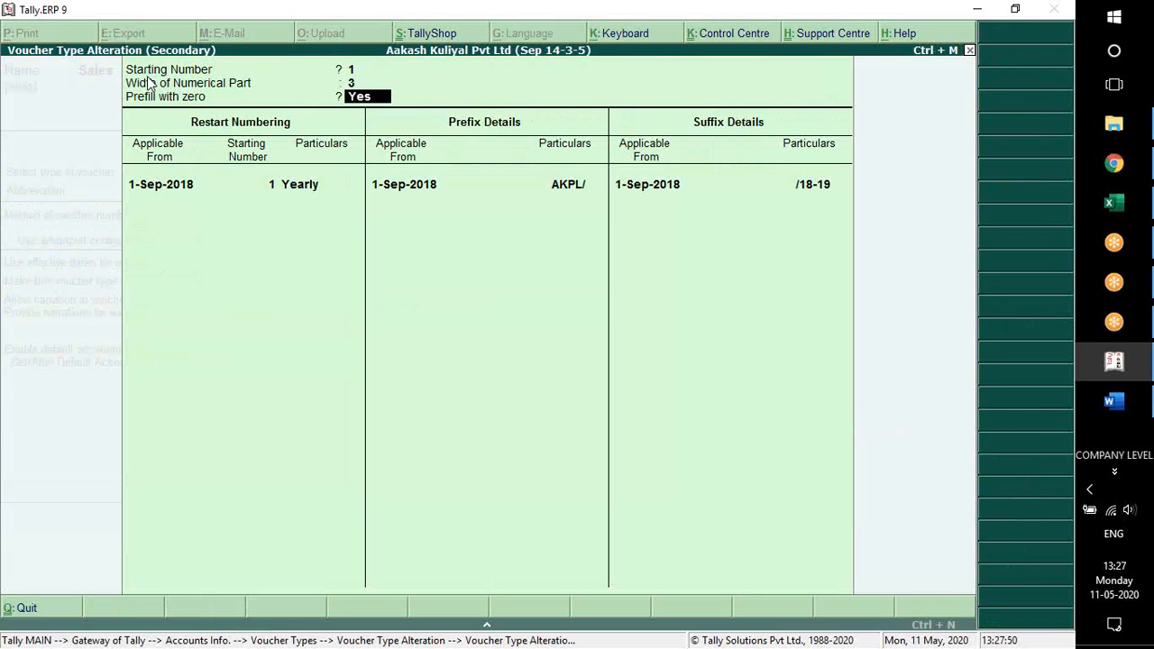
{"action": "type", "text": "n"}
{"action": "key", "text": "Return"}
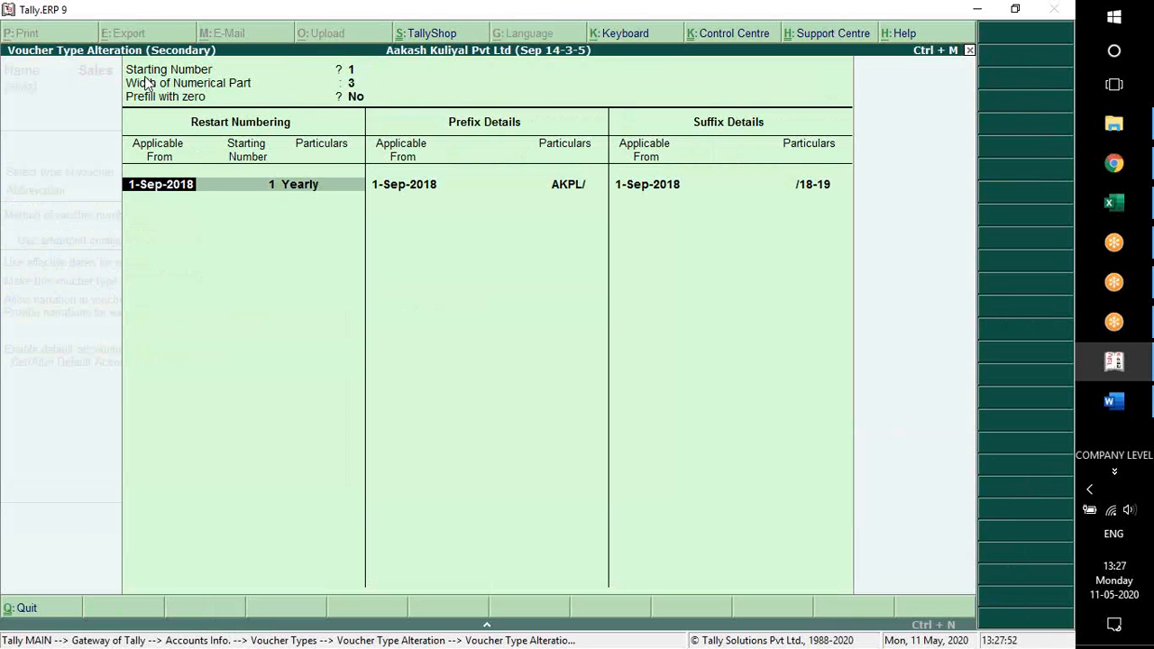
{"action": "key", "text": "ctrl+a"}
{"action": "key", "text": "ctrl+a"}
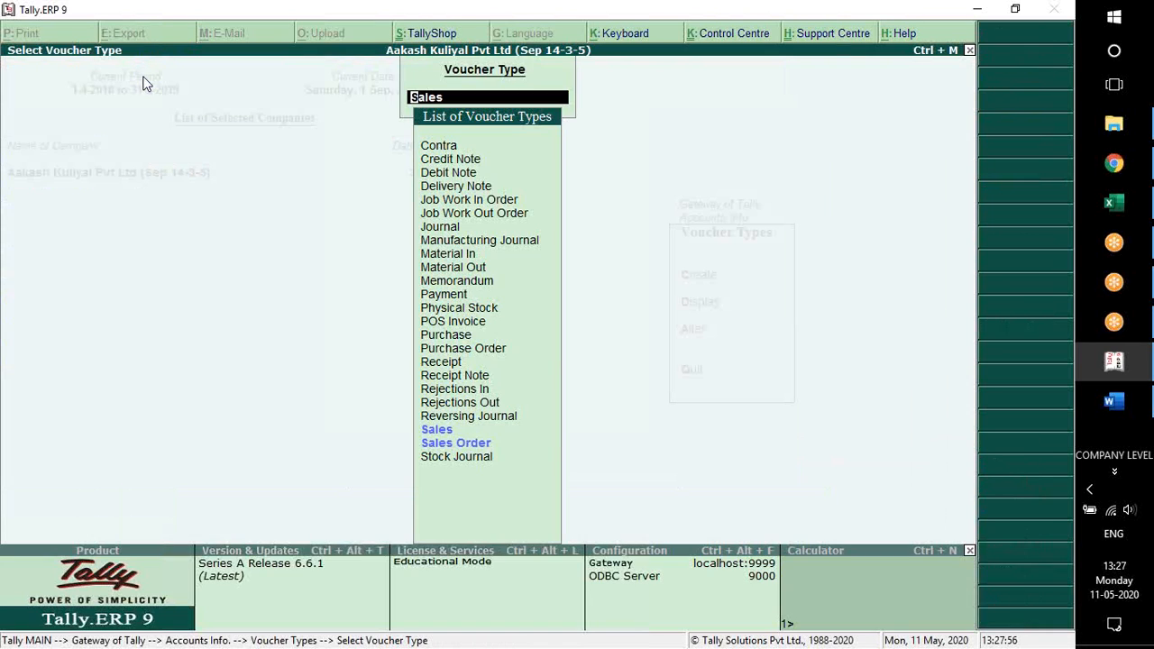
Check the number format on a new Sales voucher with cost centre class Not Applicable, and quit without saving
{"action": "key", "text": "Escape"}
{"action": "key", "text": "Escape"}
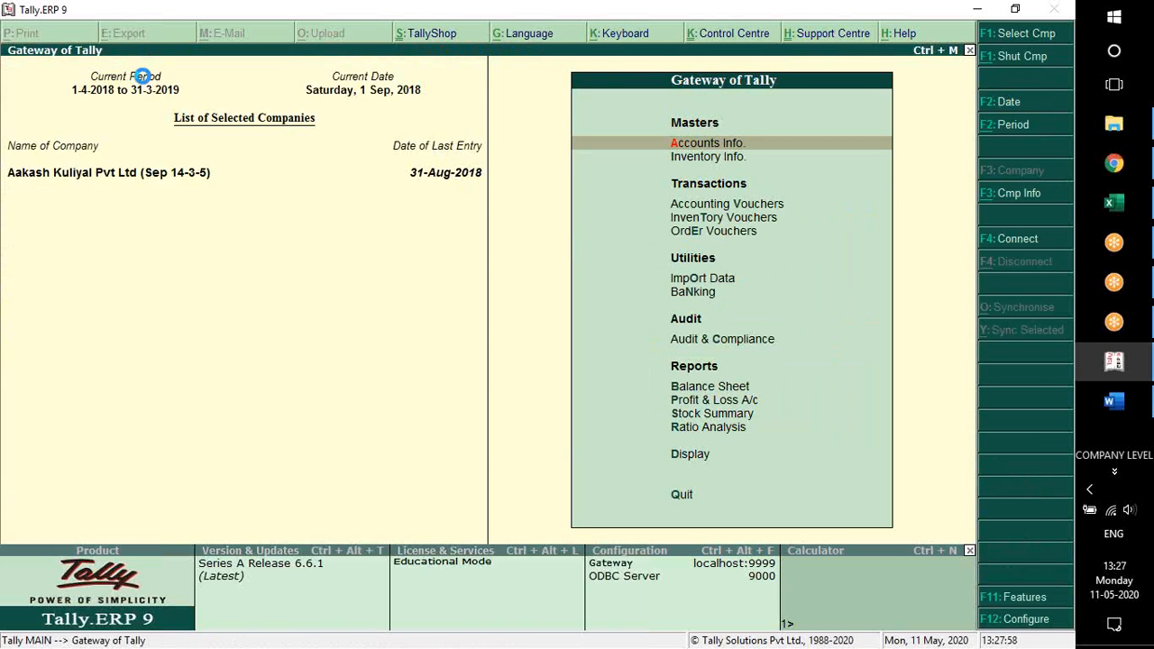
{"action": "key", "text": "v"}
{"action": "key", "text": "F8"}
{"action": "key", "text": "Return"}
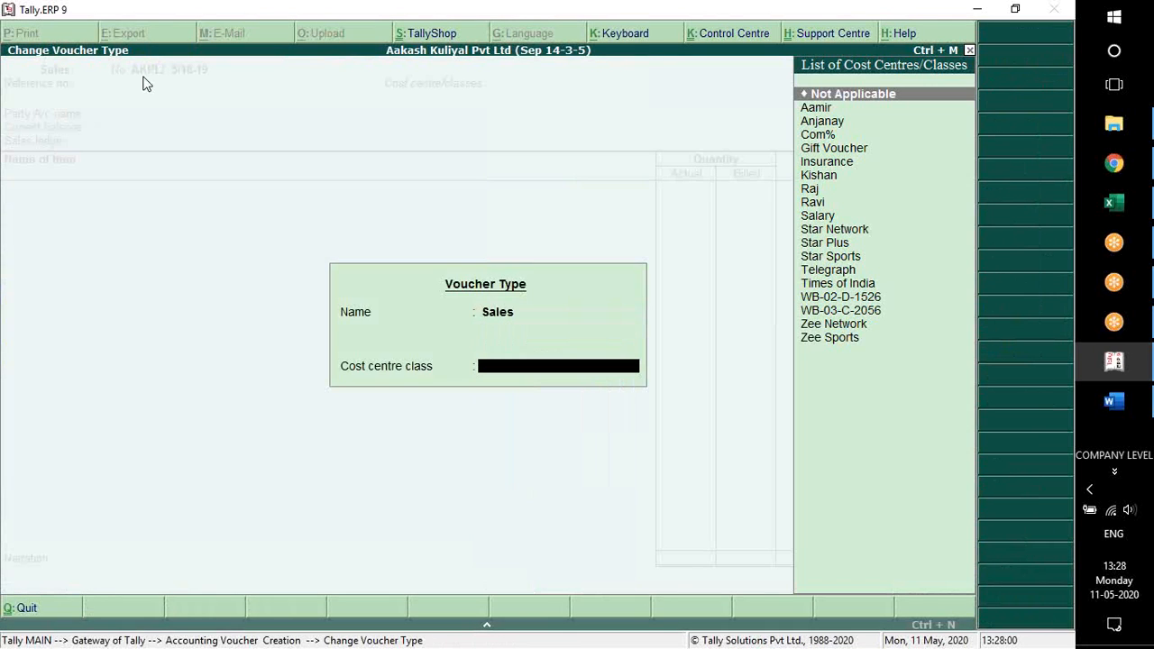
{"action": "key", "text": "Return"}
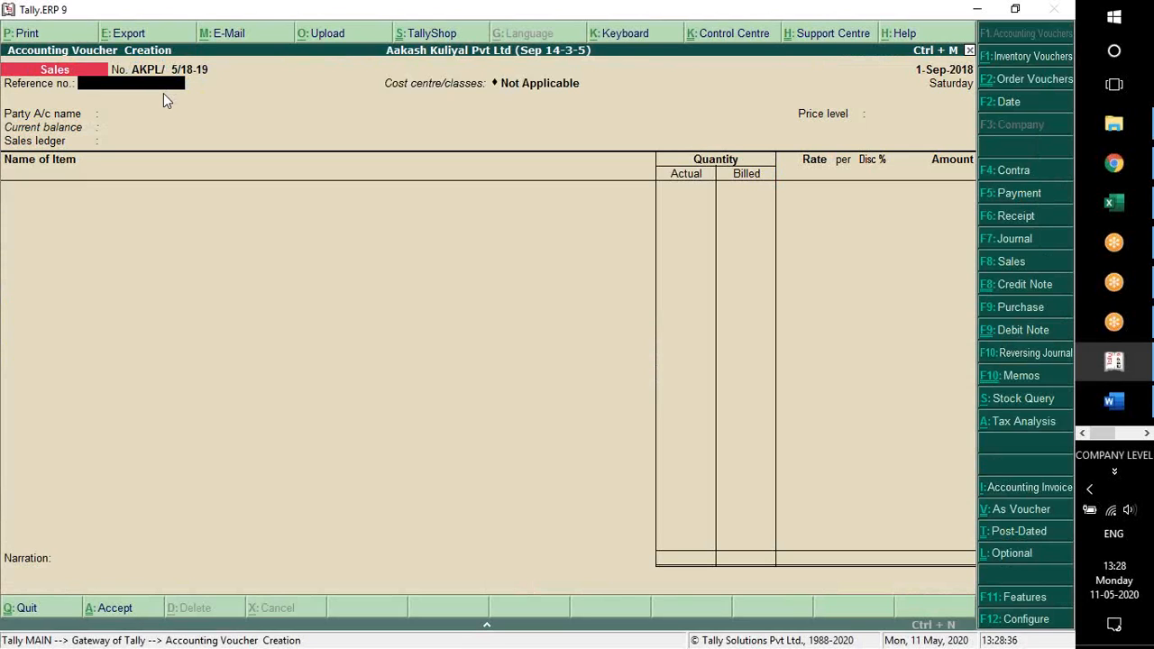
{"action": "key", "text": "Escape"}
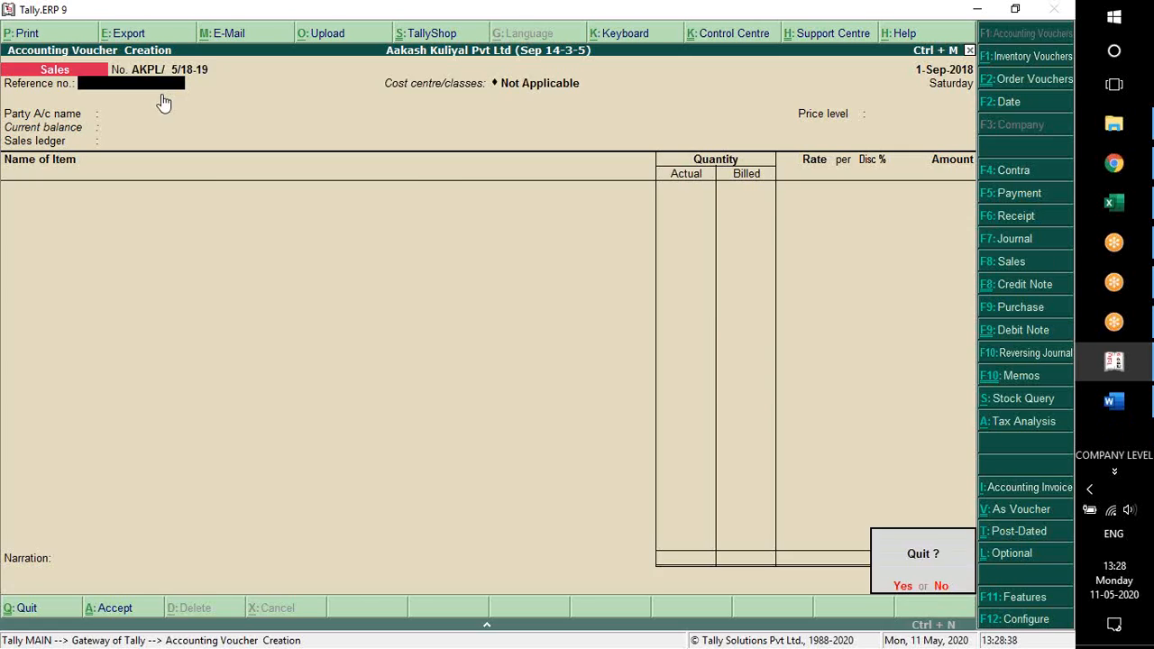
{"action": "key", "text": "y"}
Return to the voucher type masters and open the Sales voucher type for alteration
{"action": "key", "text": "Up"}
{"action": "key", "text": "Up"}
{"action": "key", "text": "Return"}
{"action": "key", "text": "Up"}
{"action": "key", "text": "Up"}
{"action": "key", "text": "Up"}
{"action": "key", "text": "Down"}
{"action": "key", "text": "Return"}
{"action": "key", "text": "Up"}
{"action": "key", "text": "Up"}
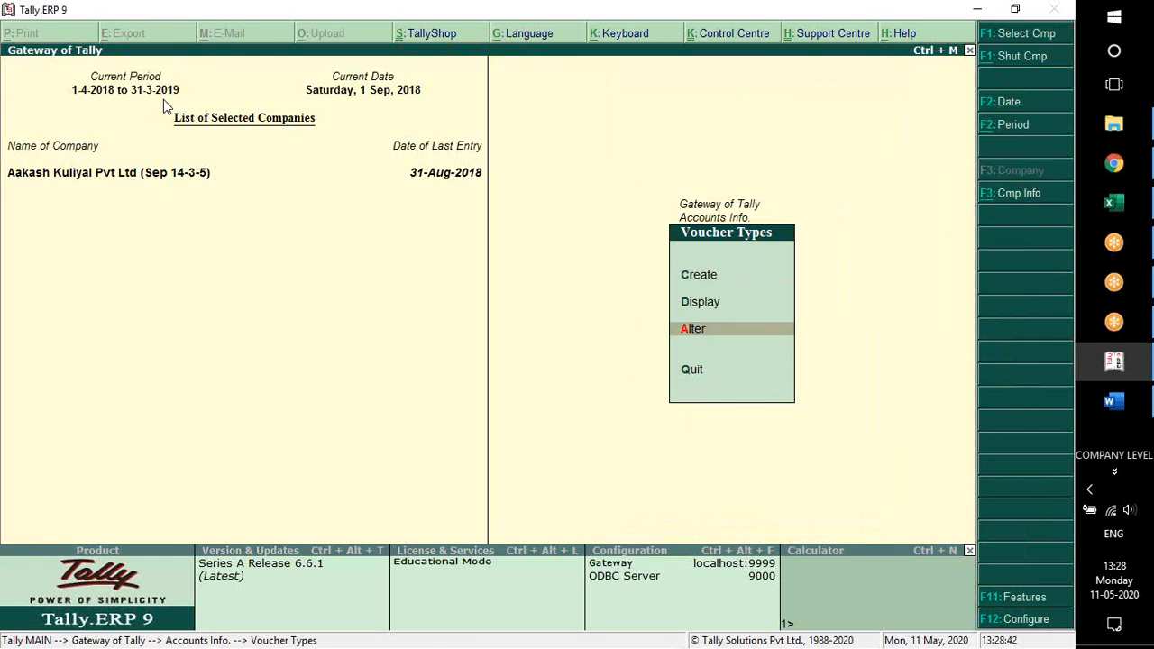
{"action": "key", "text": "Return"}
{"action": "type", "text": "Sa"}
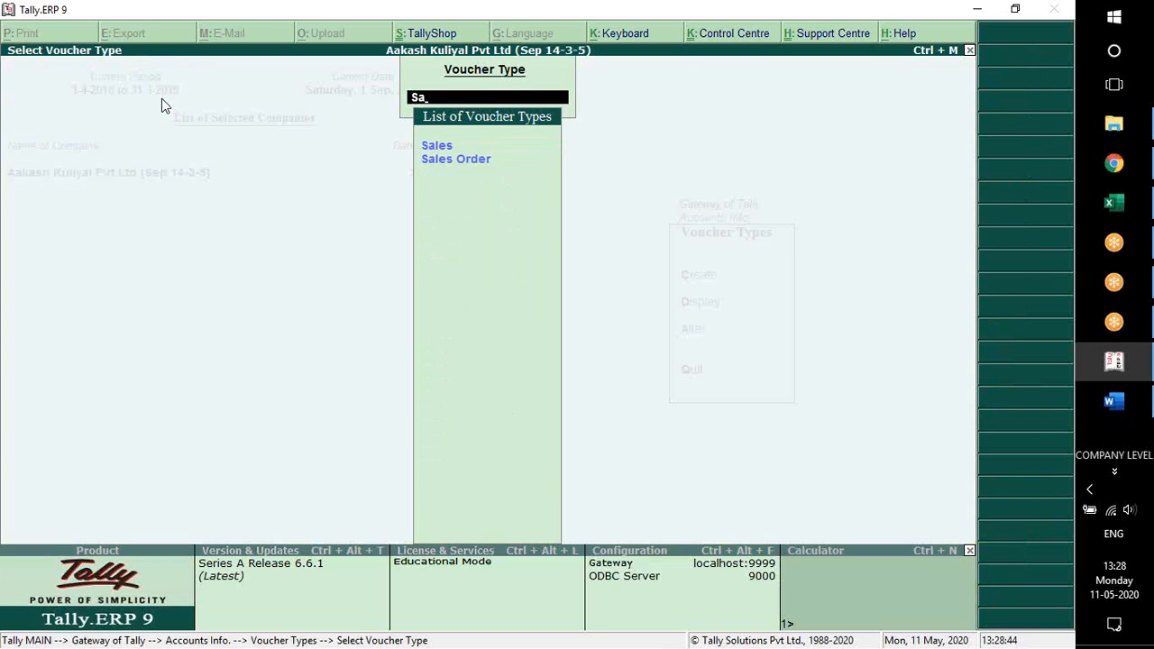
{"action": "key", "text": "Return"}
Keep the general options of the Sales voucher type and set Print voucher after saving to Yes
{"action": "key", "text": "Return"}
{"action": "key", "text": "Return"}
{"action": "key", "text": "Return"}
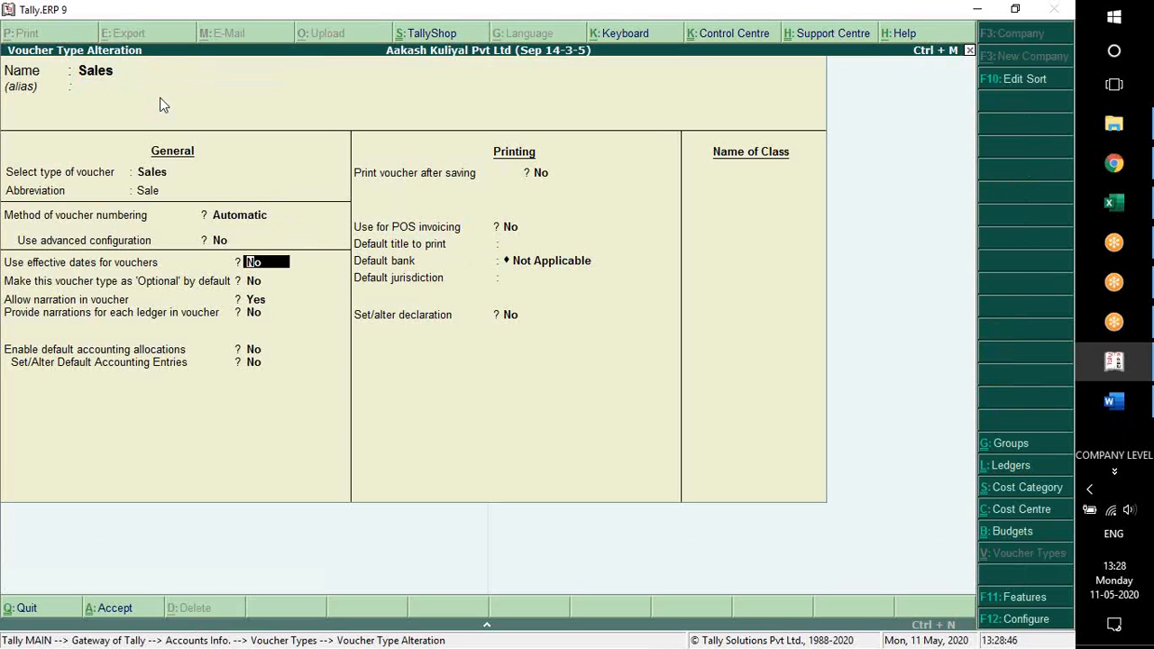
{"action": "key", "text": "Return"}
{"action": "key", "text": "Return"}
{"action": "key", "text": "Return"}
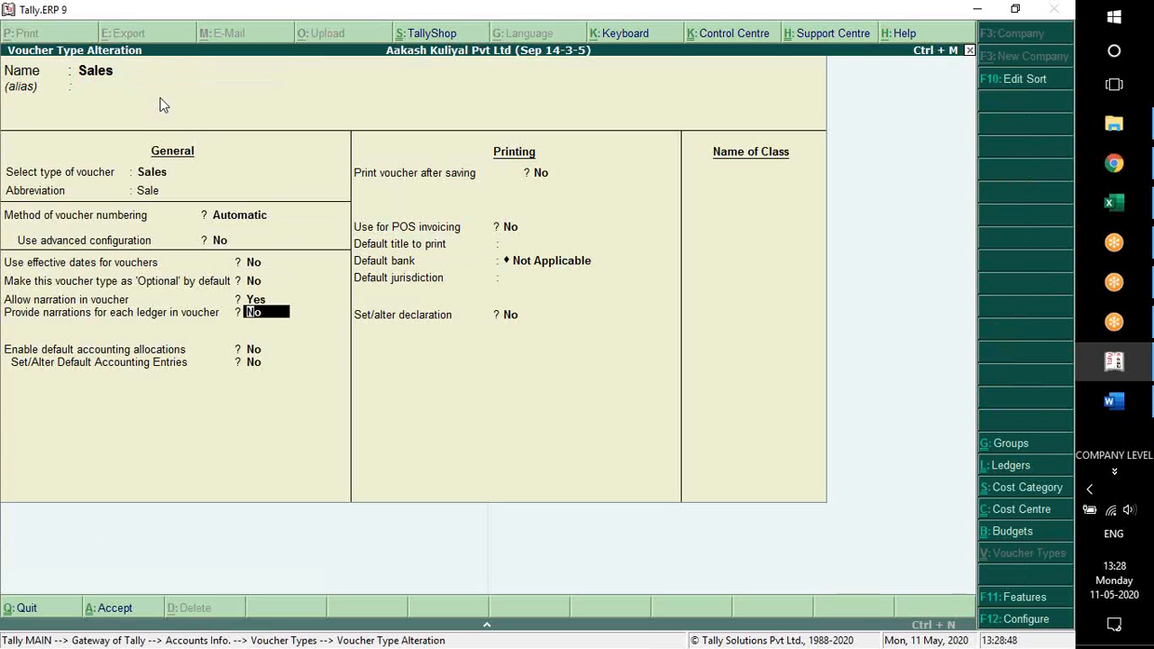
{"action": "key", "text": "Return"}
{"action": "key", "text": "Return"}
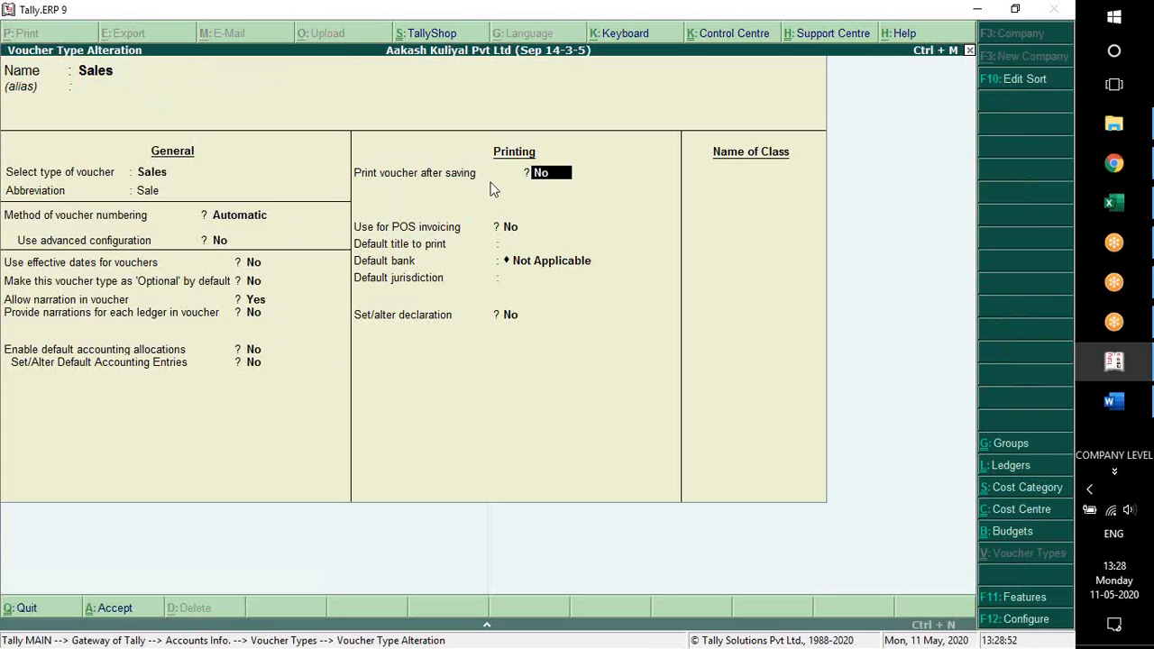
{"action": "type", "text": "y"}
{"action": "key", "text": "Return"}
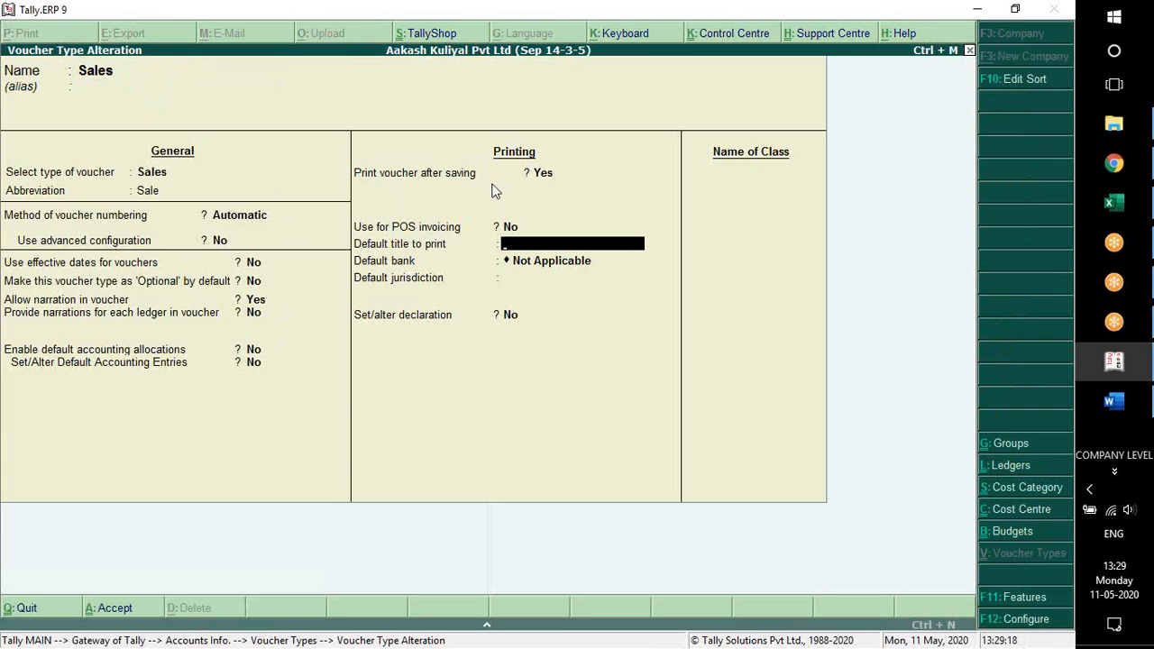
Set the default title to print to SALES INVOICE and keep the default bank as Not Applicable
{"action": "type", "text": "SALES INVOICE"}
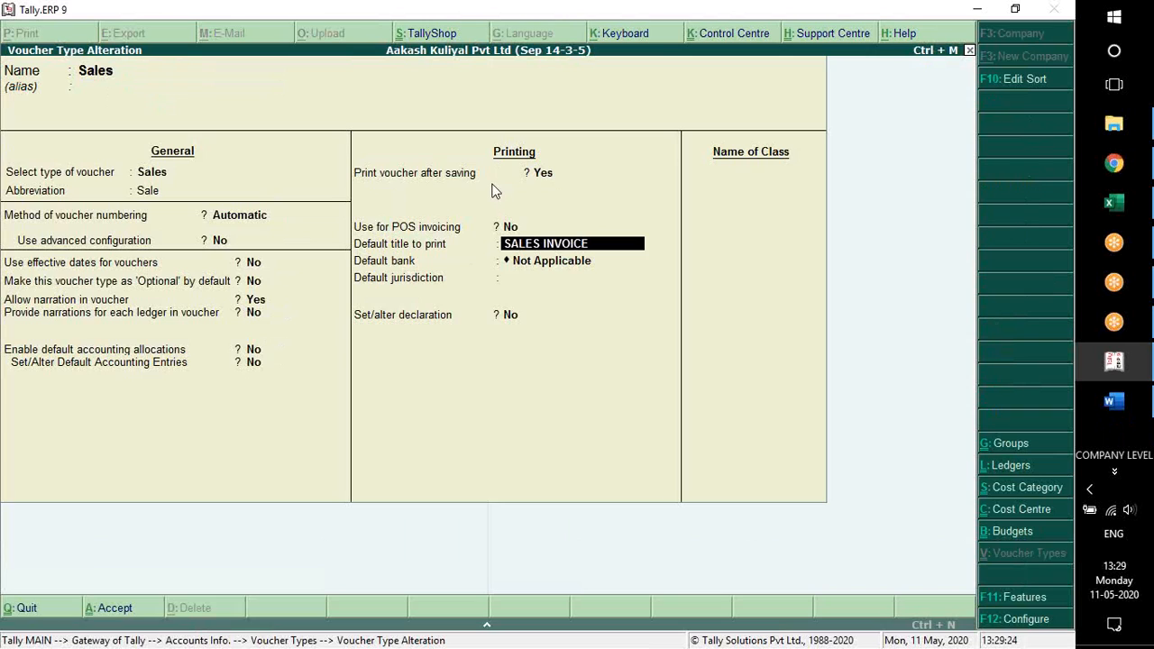
{"action": "key", "text": "Return"}
{"action": "key", "text": "Return"}
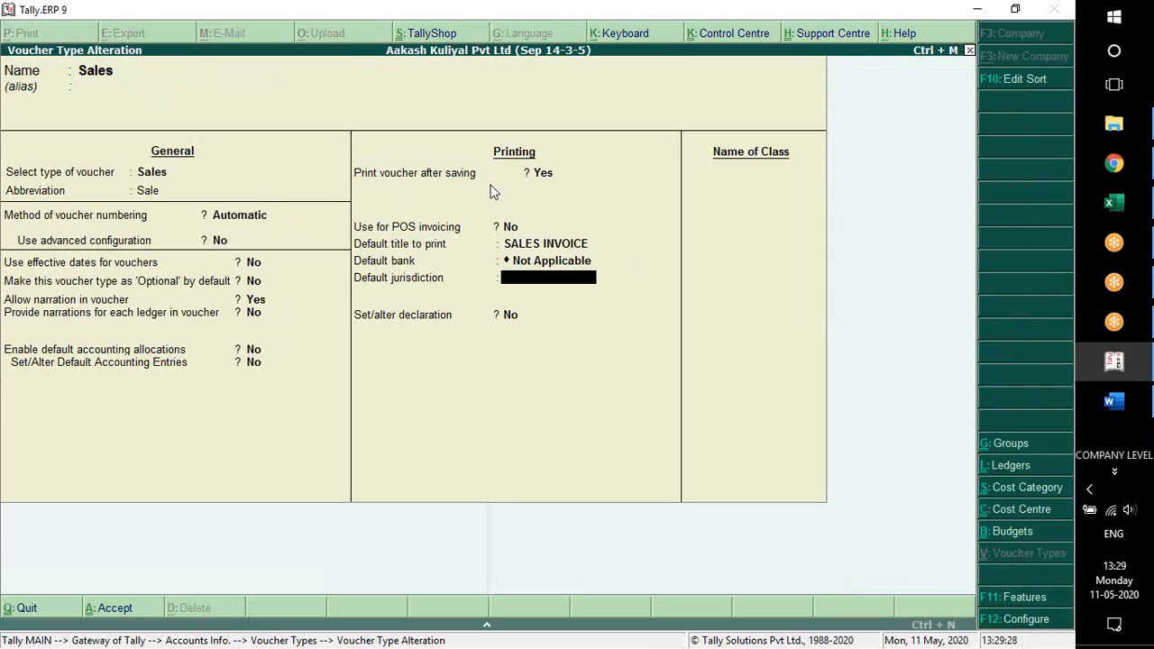
Set the default bank to ICICI Bank and the default jurisdiction to "This Is A Computer Generated Invoice."
{"action": "key", "text": "BackSpace"}
{"action": "key", "text": "Down"}
{"action": "key", "text": "Return"}
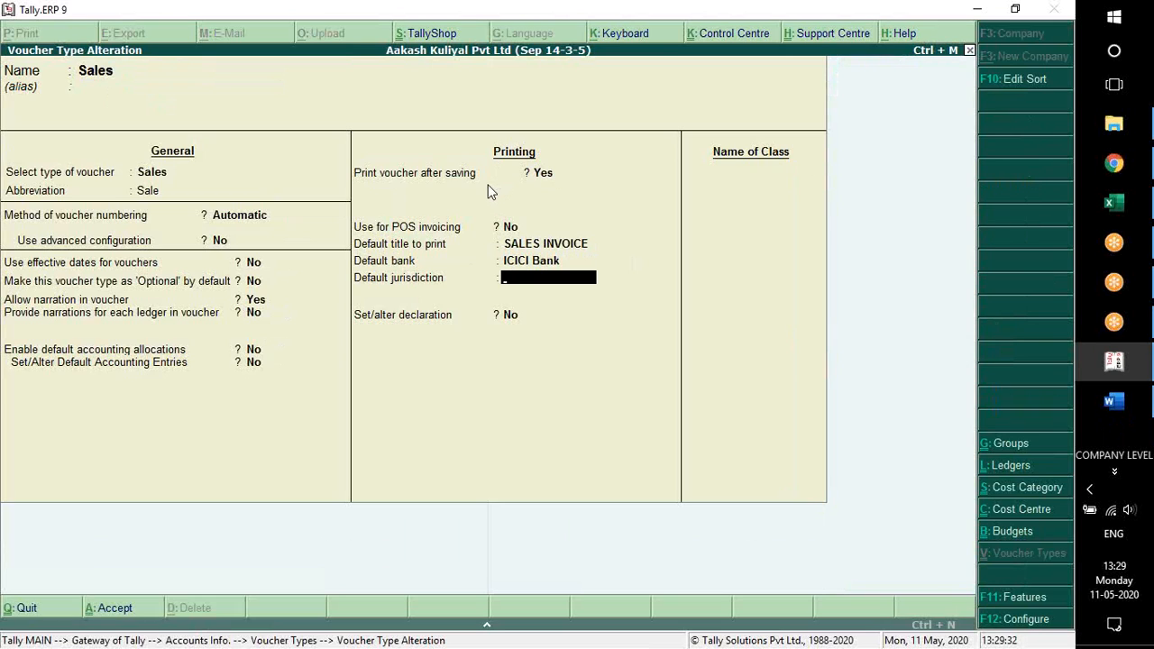
{"action": "type", "text": "This Is A Computer"}
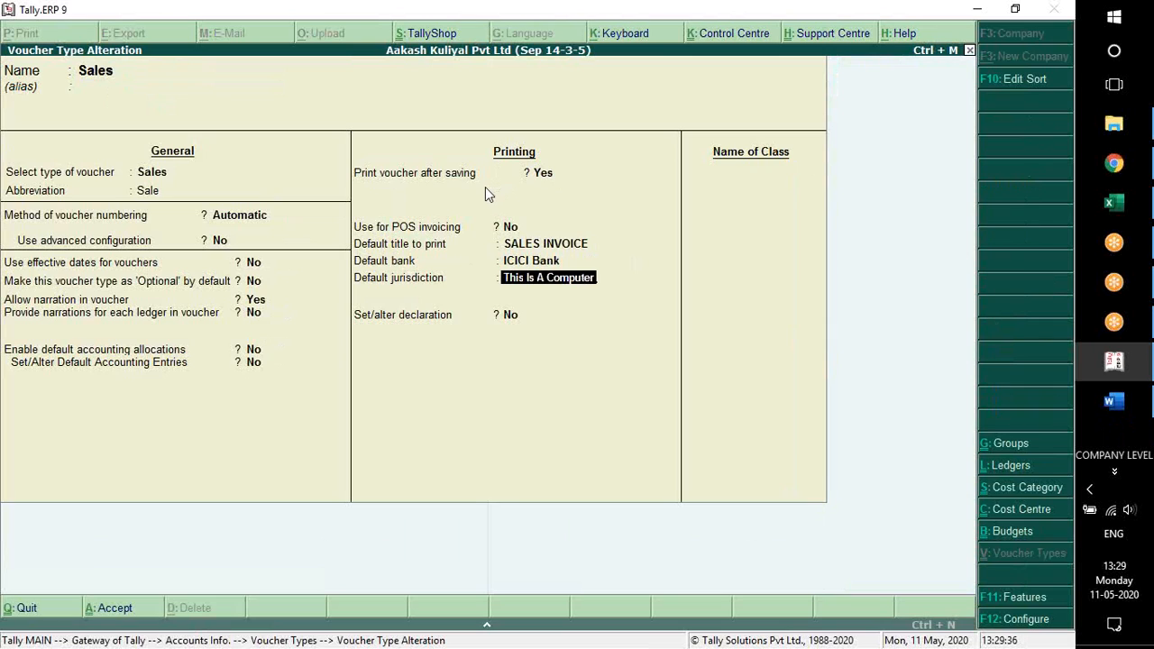
{"action": "type", "text": " Generated Invoice."}
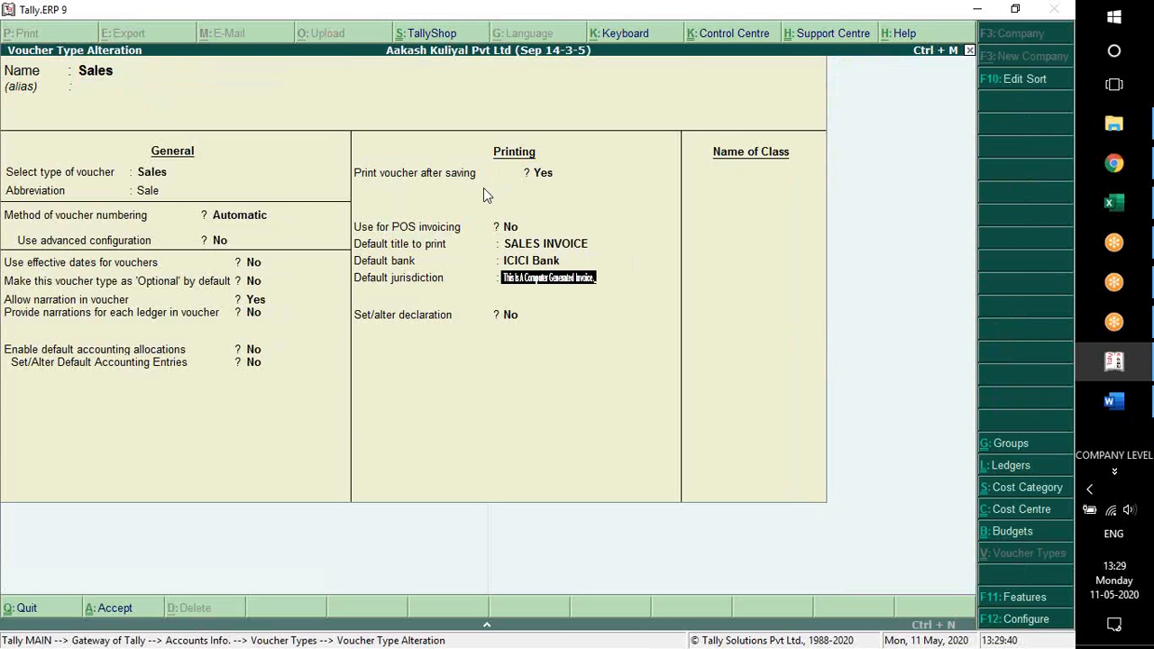
{"action": "key", "text": "Return"}
Set Set/alter declaration to Yes and keep the default declaration text for the Sales voucher type
{"action": "key", "text": "y"}
{"action": "key", "text": "Return"}
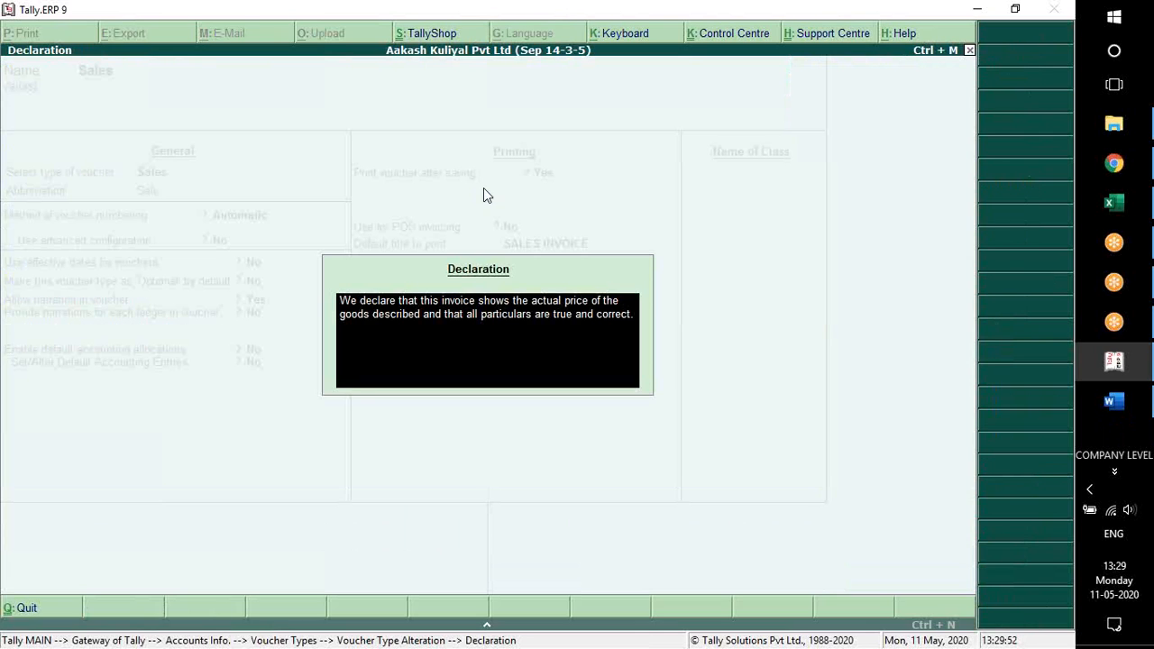
{"action": "key", "text": "Return"}
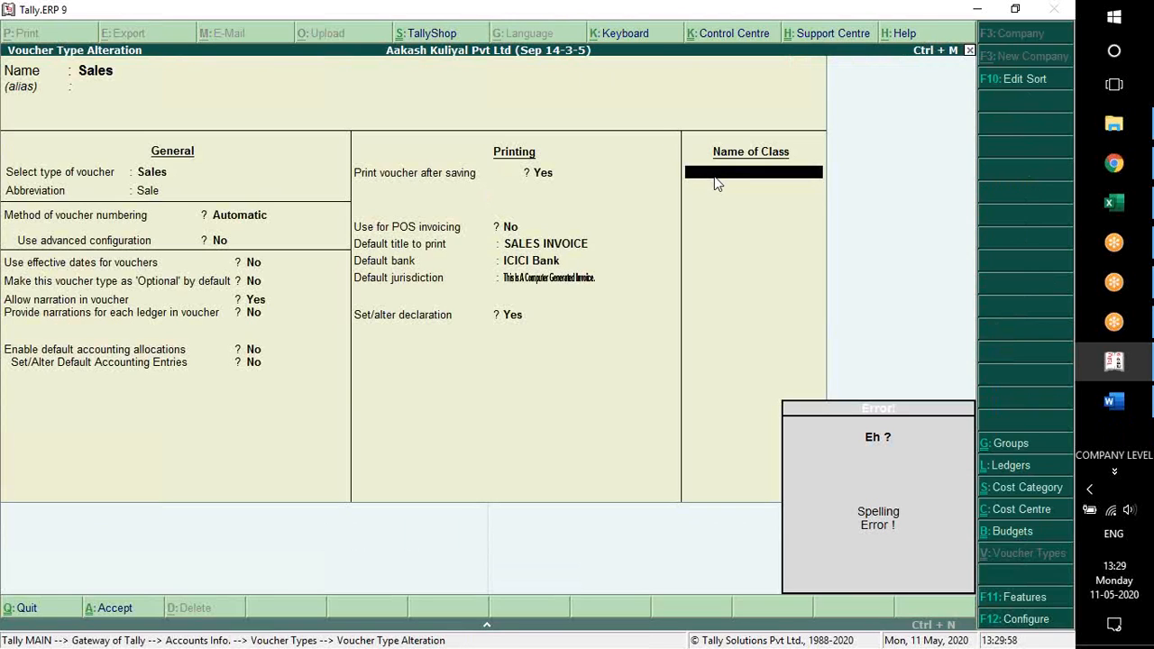
Add a voucher class named Cash Sales, excluding no groups and including only Cash-in-Hand and Bank Accounts
{"action": "type", "text": "Cas"}
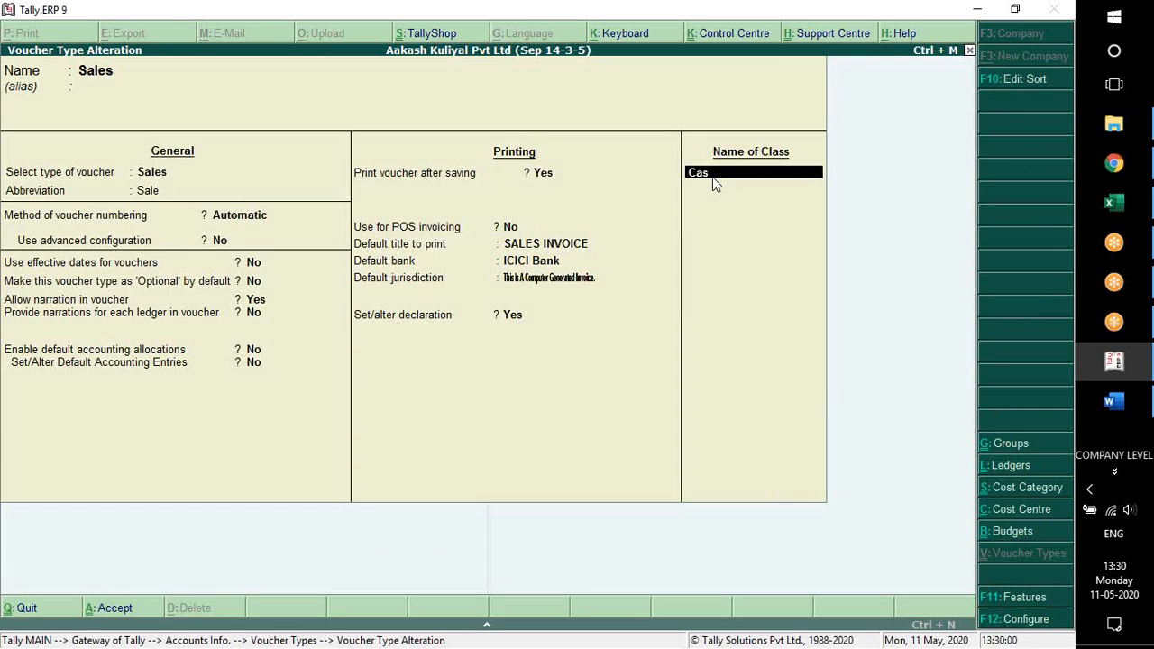
{"action": "type", "text": "h Sales"}
{"action": "key", "text": "Return"}
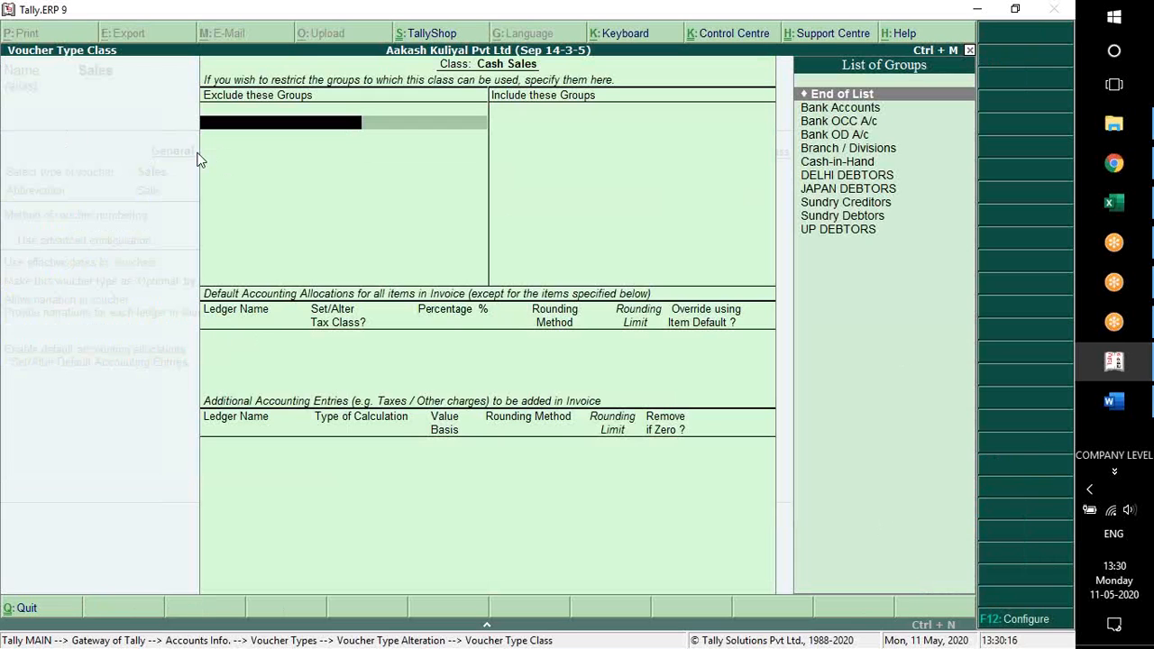
{"action": "key", "text": "Return"}
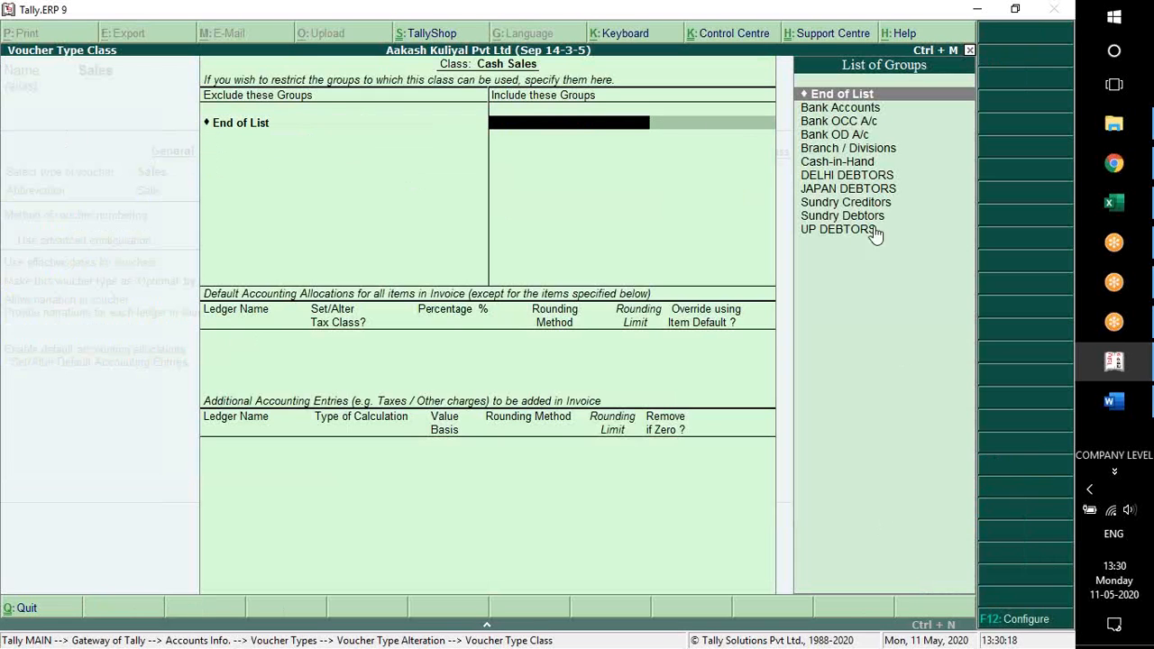
{"action": "left_click", "coordinate": [861, 164]}
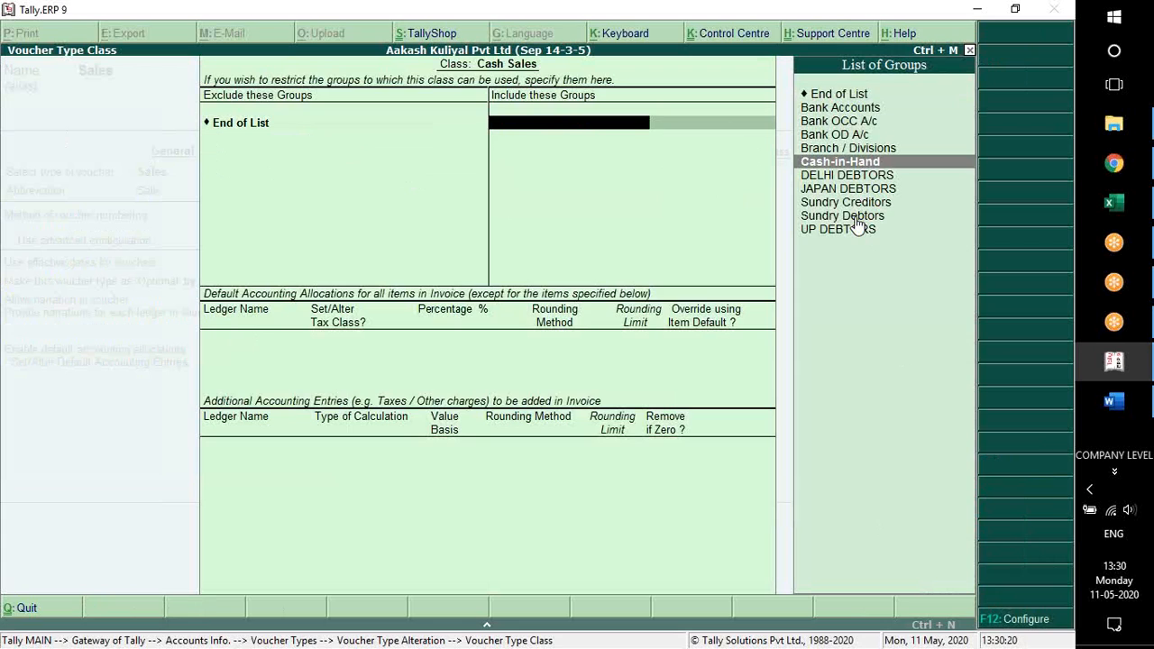
{"action": "key", "text": "Return"}
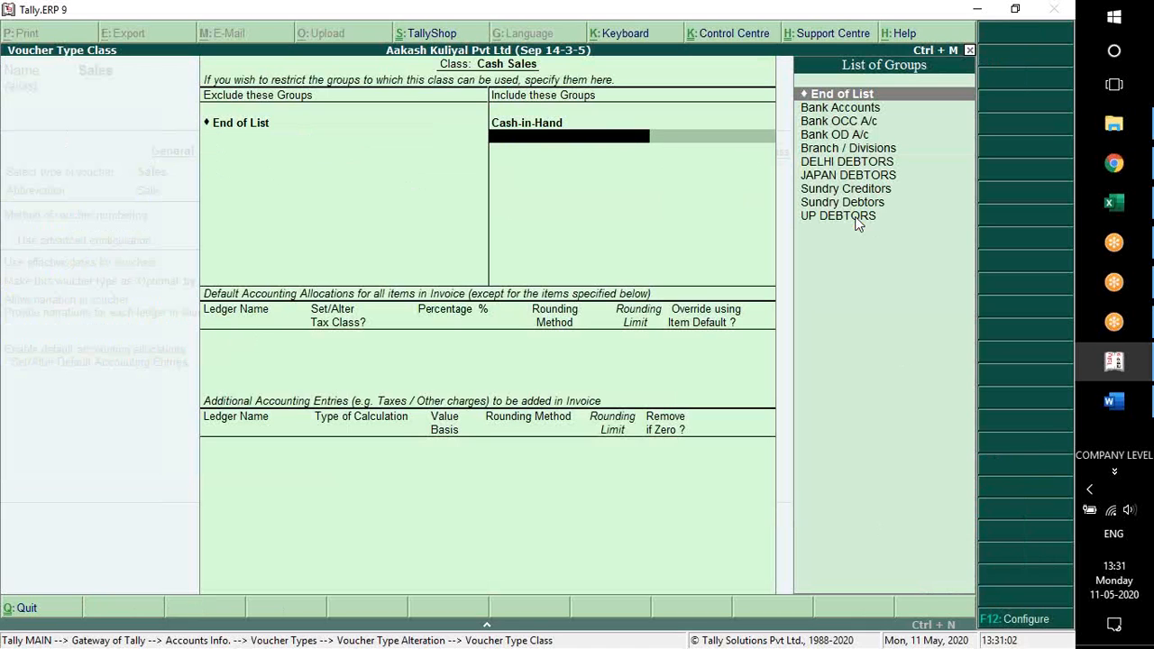
{"action": "key", "text": "Down"}
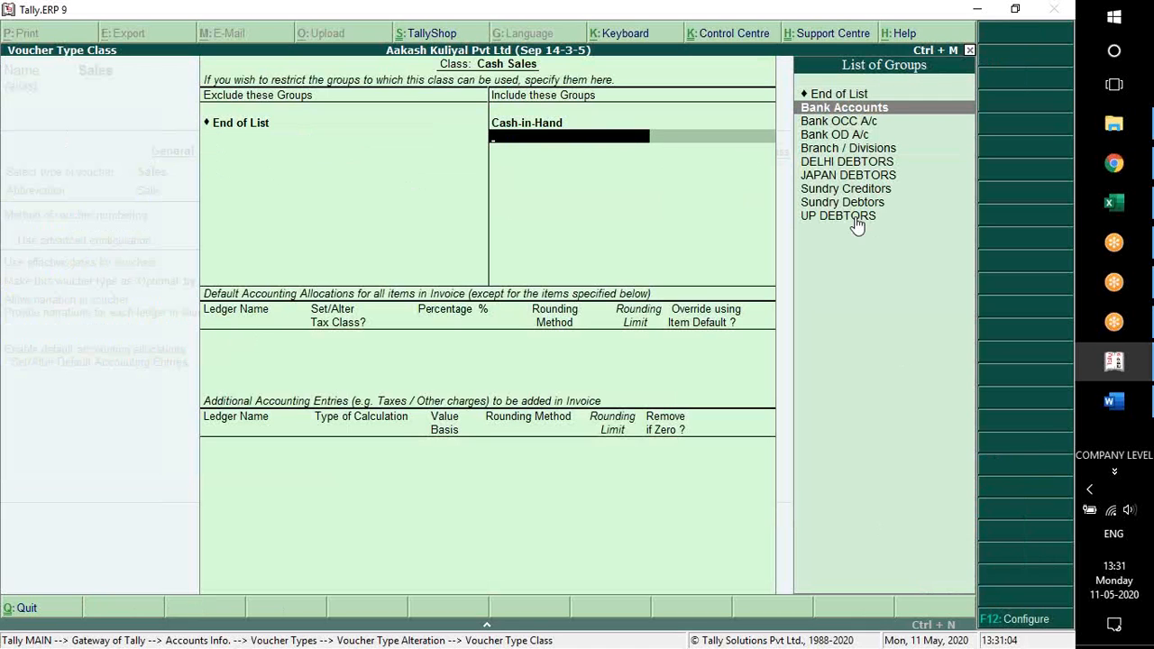
{"action": "key", "text": "Return"}
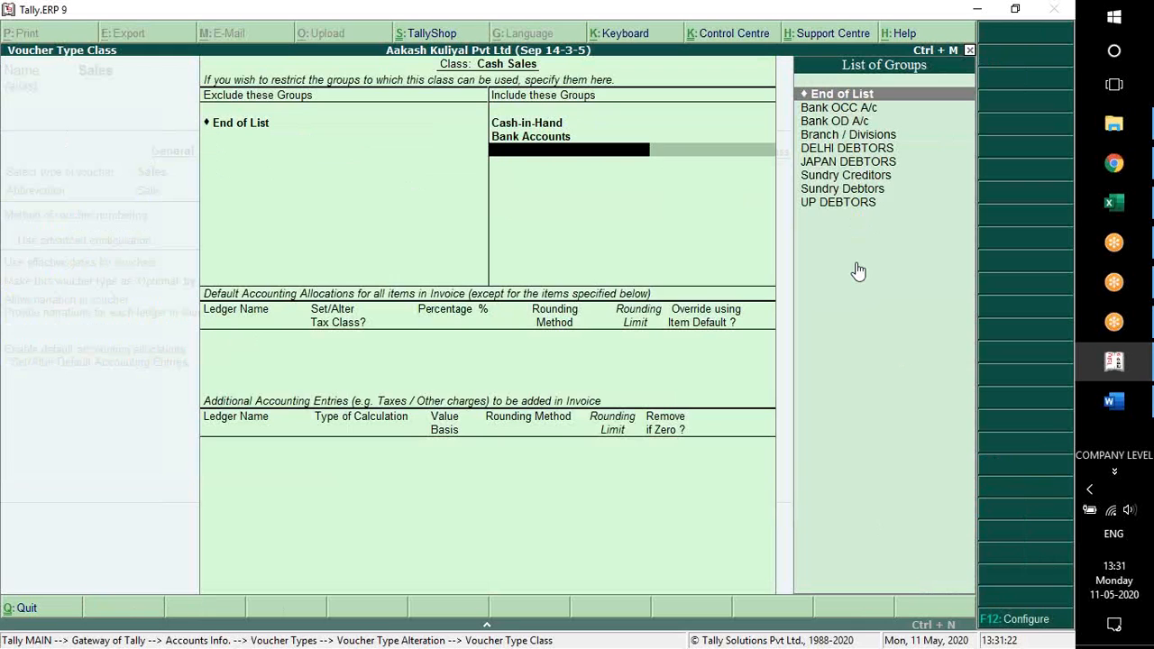
{"action": "key", "text": "Return"}
Allocate the Cash Sales class to the Sales ledger at 100 % without a tax class, and add no additional accounting entries
{"action": "key", "text": "Return"}
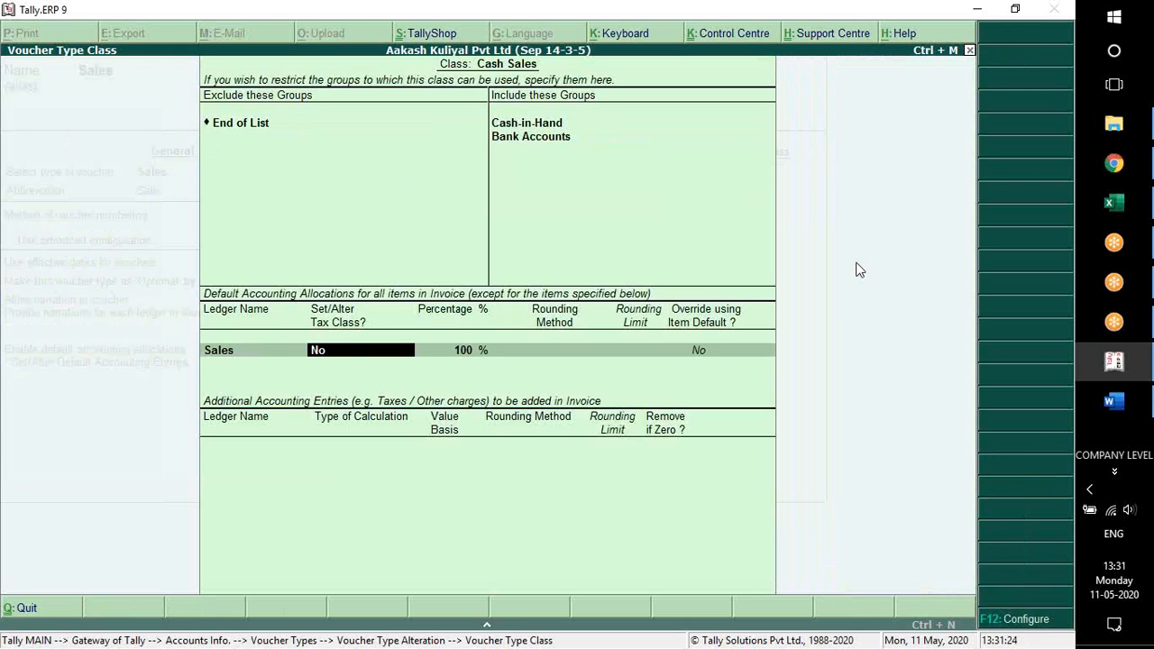
{"action": "key", "text": "Return"}
{"action": "key", "text": "Return"}
{"action": "key", "text": "Return"}
{"action": "key", "text": "Return"}
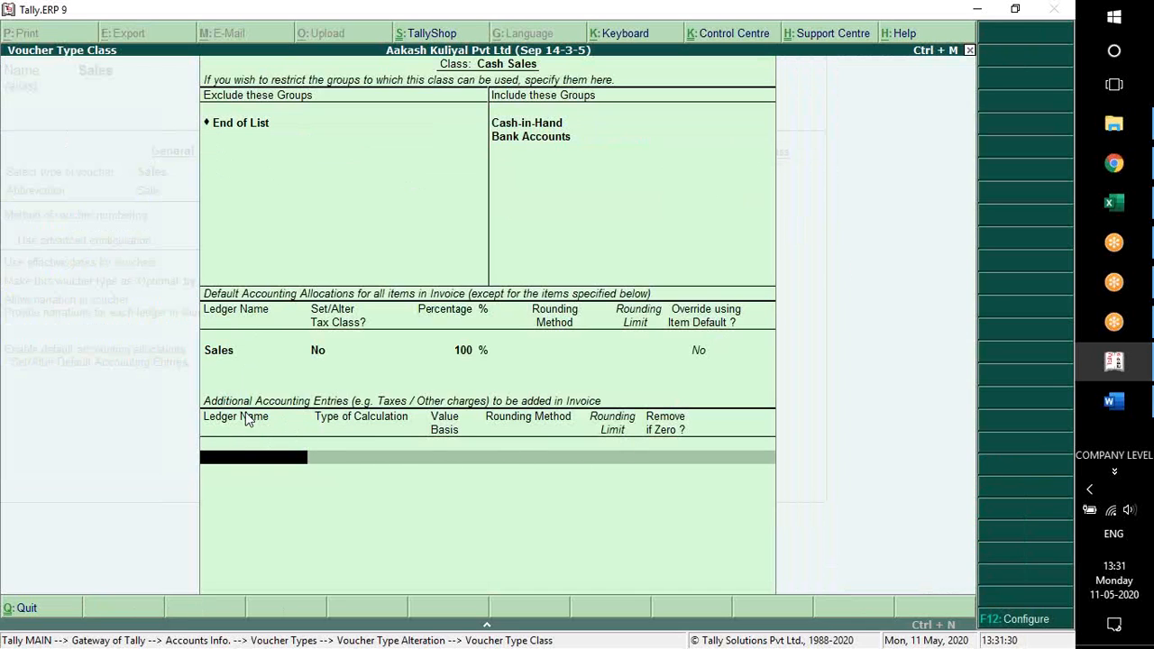
{"action": "key", "text": "Return"}
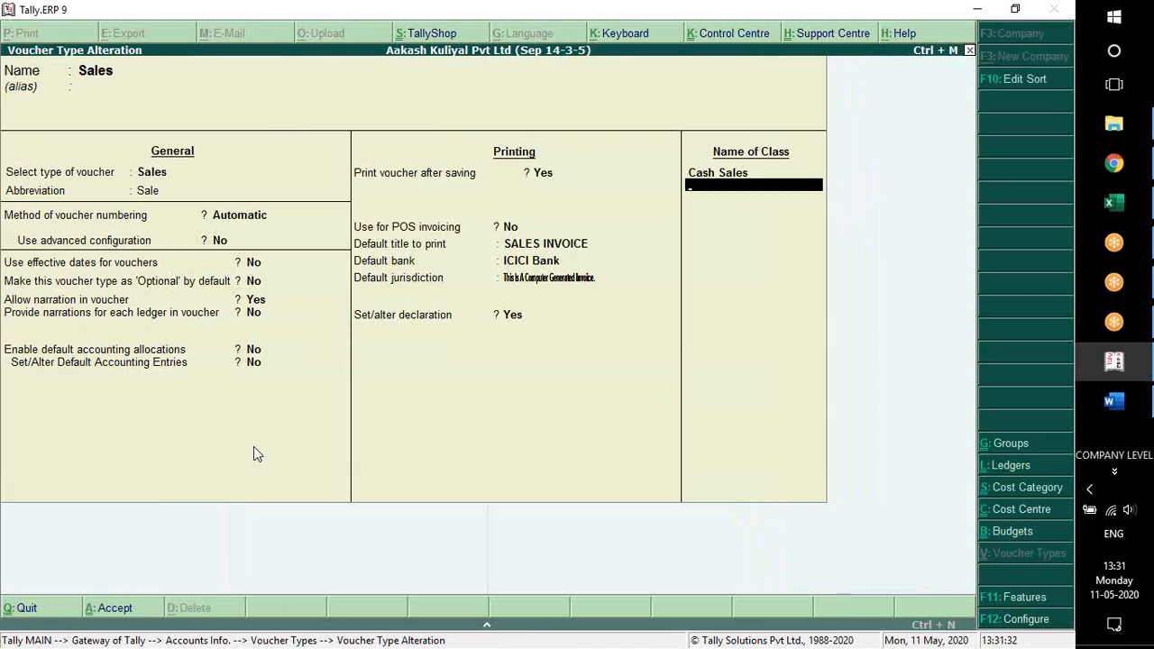
Add a voucher class named Credit Sales, excluding no groups and including only Sundry Debtors
{"action": "type", "text": "Credit Sales"}
{"action": "key", "text": "Return"}
{"action": "key", "text": "Return"}
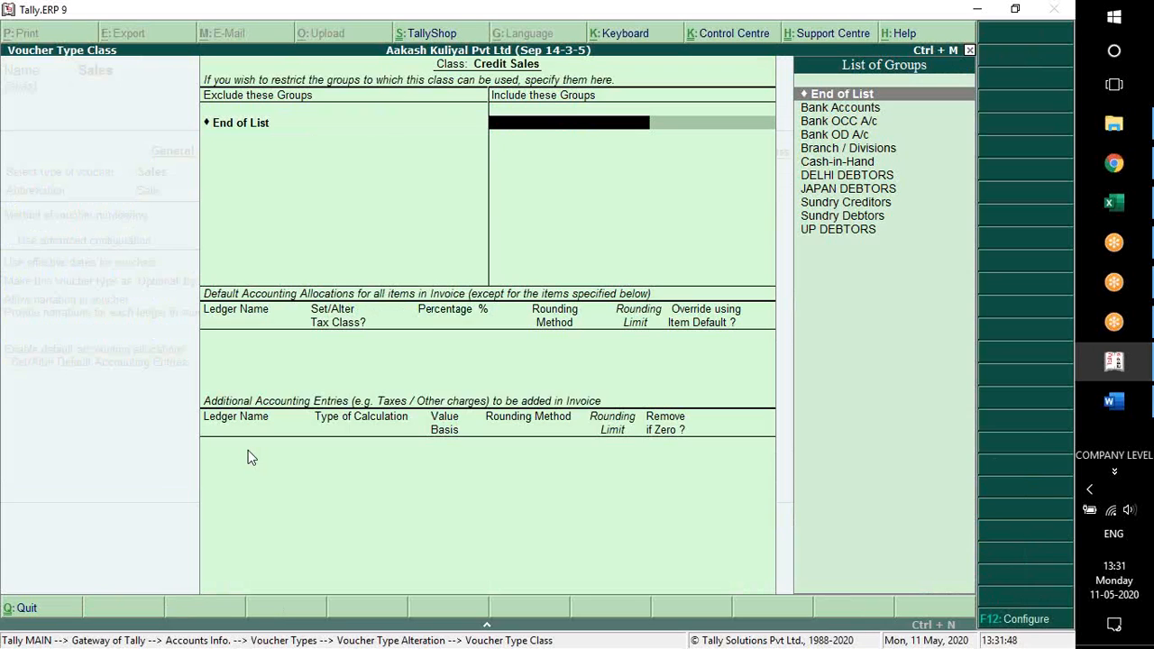
{"action": "key", "text": "Down"}
{"action": "key", "text": "Down"}
{"action": "key", "text": "Down"}
{"action": "key", "text": "Down"}
{"action": "key", "text": "Down"}
{"action": "key", "text": "Down"}
{"action": "key", "text": "Down"}
{"action": "key", "text": "Down"}
{"action": "key", "text": "Down"}
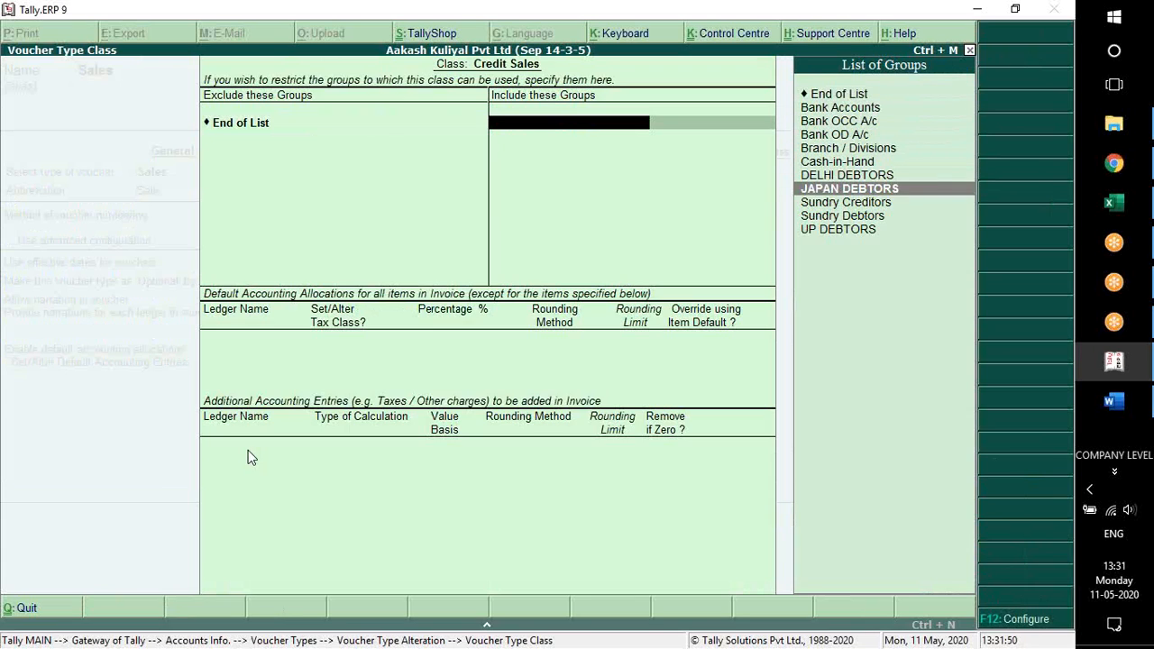
{"action": "key", "text": "Return"}
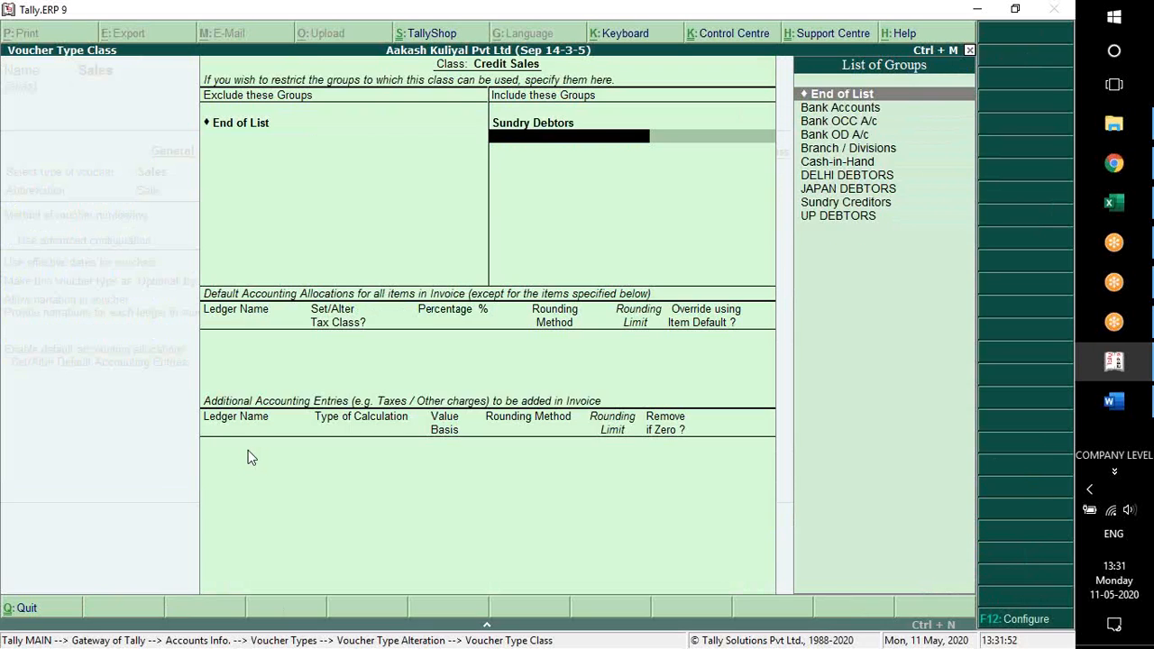
{"action": "key", "text": "Return"}
Allocate the Credit Sales class to the Sales ledger at 100 % without a tax class, and add no additional accounting entries
{"action": "key", "text": "Down"}
{"action": "key", "text": "Up"}
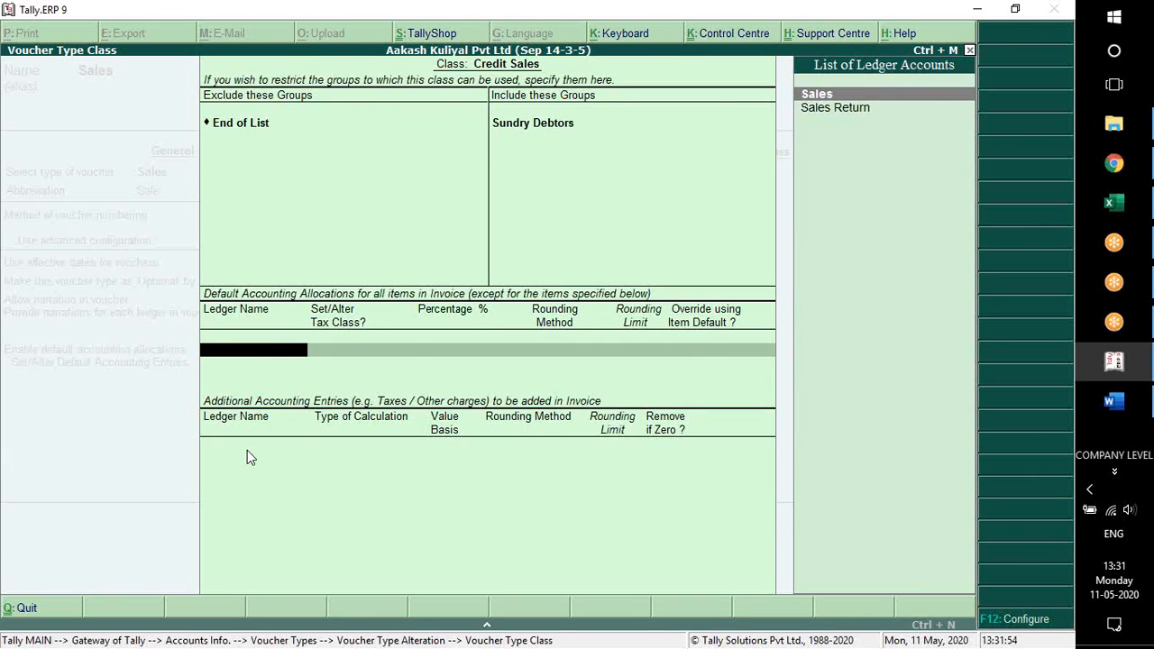
{"action": "key", "text": "Return"}
{"action": "key", "text": "Return"}
{"action": "key", "text": "Return"}
{"action": "key", "text": "Return"}
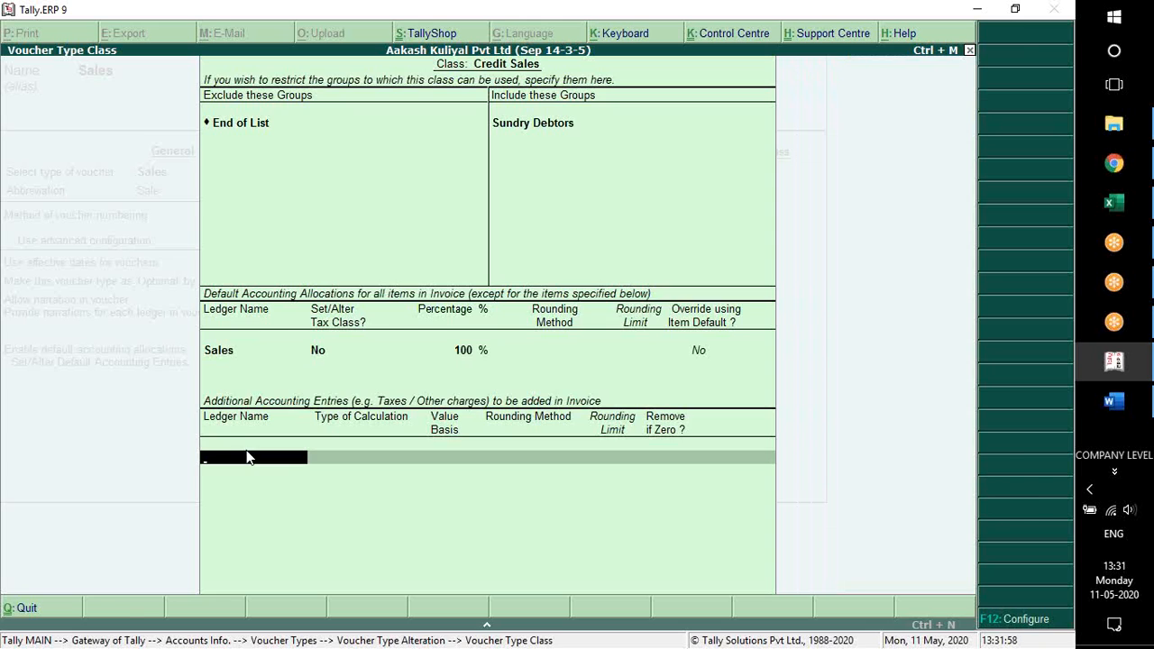
{"action": "key", "text": "Return"}
Add a voucher class named Discount Sales, excluding no groups and including only Sundry Debtors
{"action": "type", "text": "Disco"}
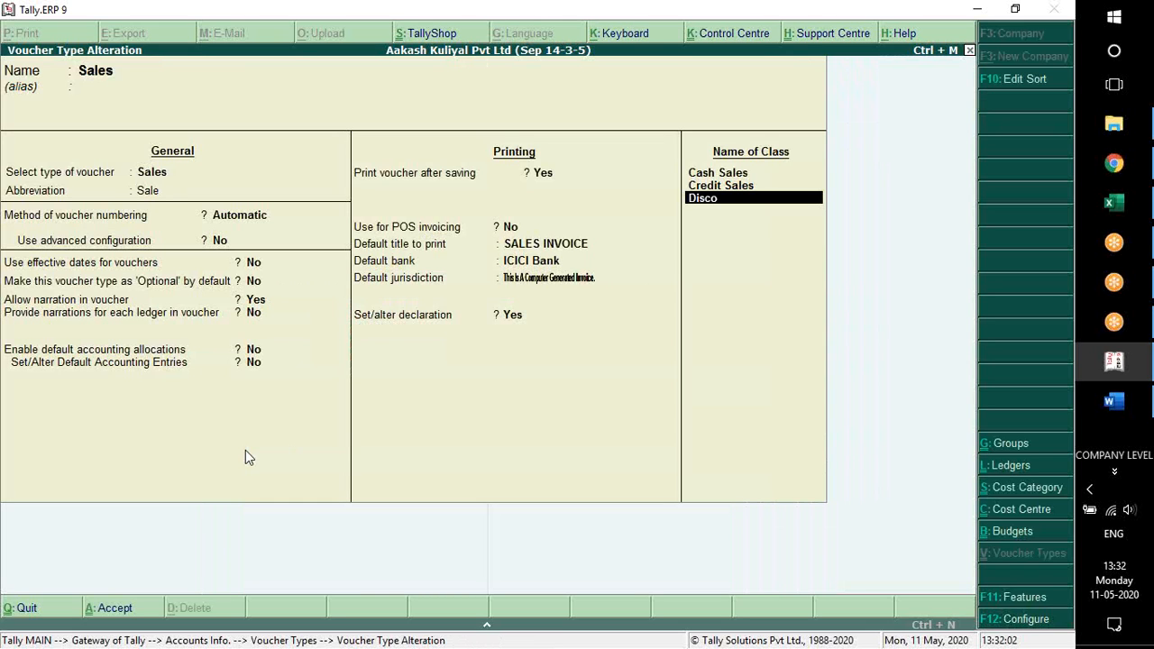
{"action": "type", "text": "unt Sales"}
{"action": "key", "text": "Return"}
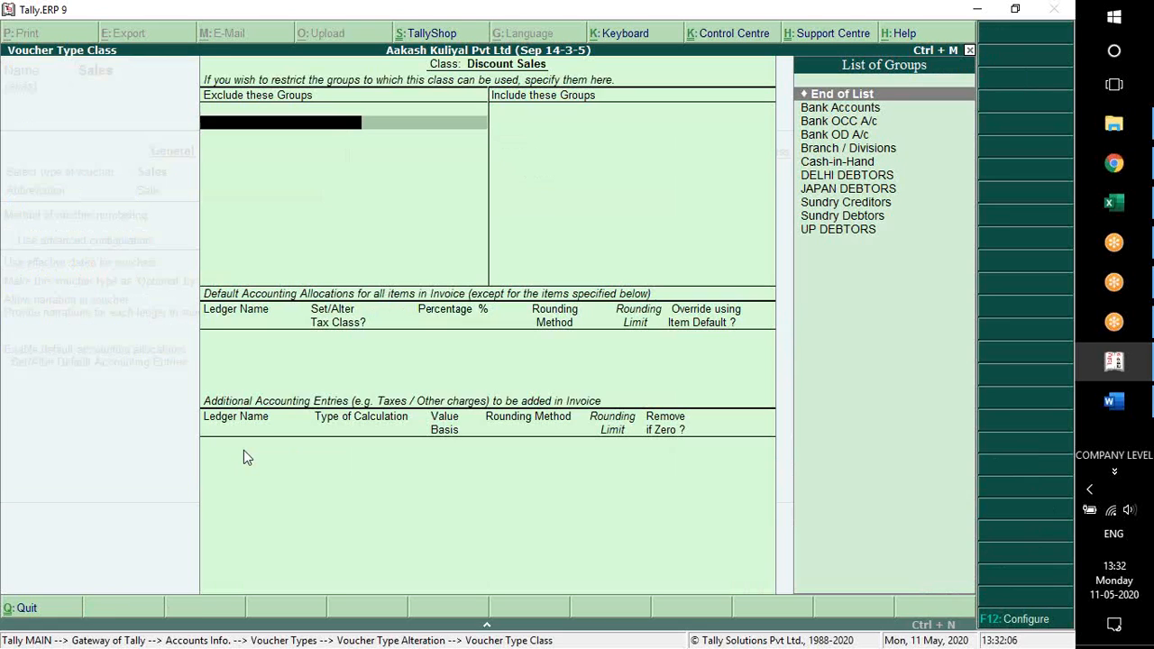
{"action": "key", "text": "Return"}
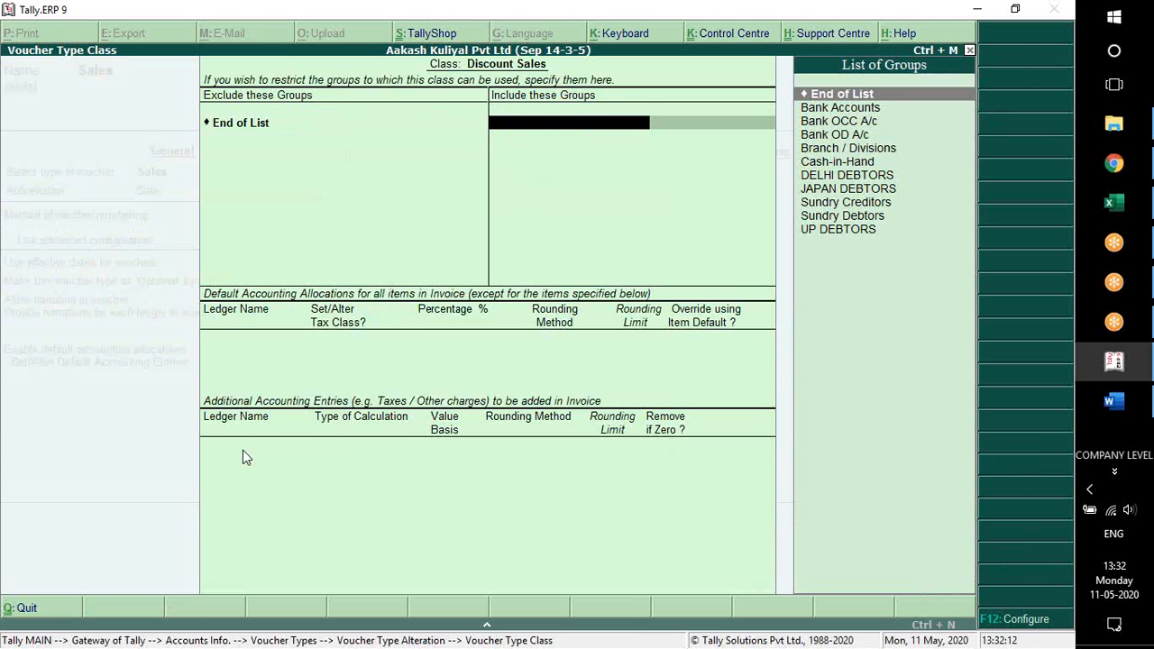
{"action": "key", "text": "Down"}
{"action": "key", "text": "Down"}
{"action": "key", "text": "Down"}
{"action": "key", "text": "Down"}
{"action": "key", "text": "Down"}
{"action": "key", "text": "Down"}
{"action": "key", "text": "Down"}
{"action": "key", "text": "Down"}
{"action": "key", "text": "Down"}
{"action": "key", "text": "Down"}
{"action": "key", "text": "Up"}
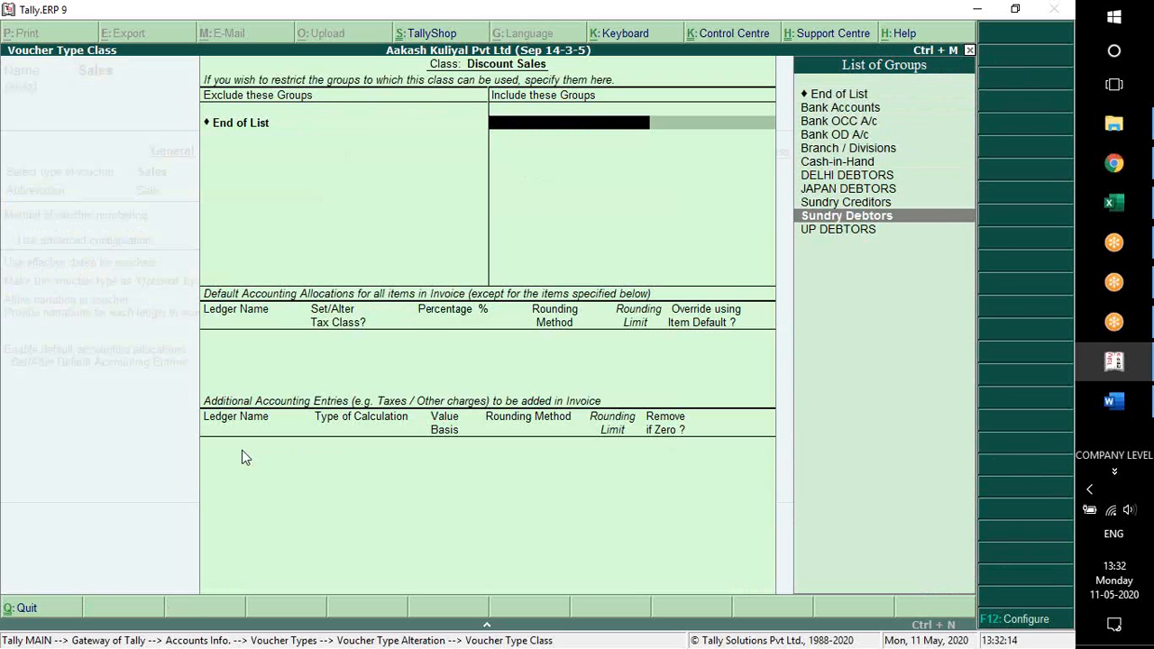
{"action": "key", "text": "Return"}
{"action": "key", "text": "Return"}
{"action": "key", "text": "Return"}
{"action": "key", "text": "Return"}
{"action": "key", "text": "Return"}
{"action": "key", "text": "Return"}
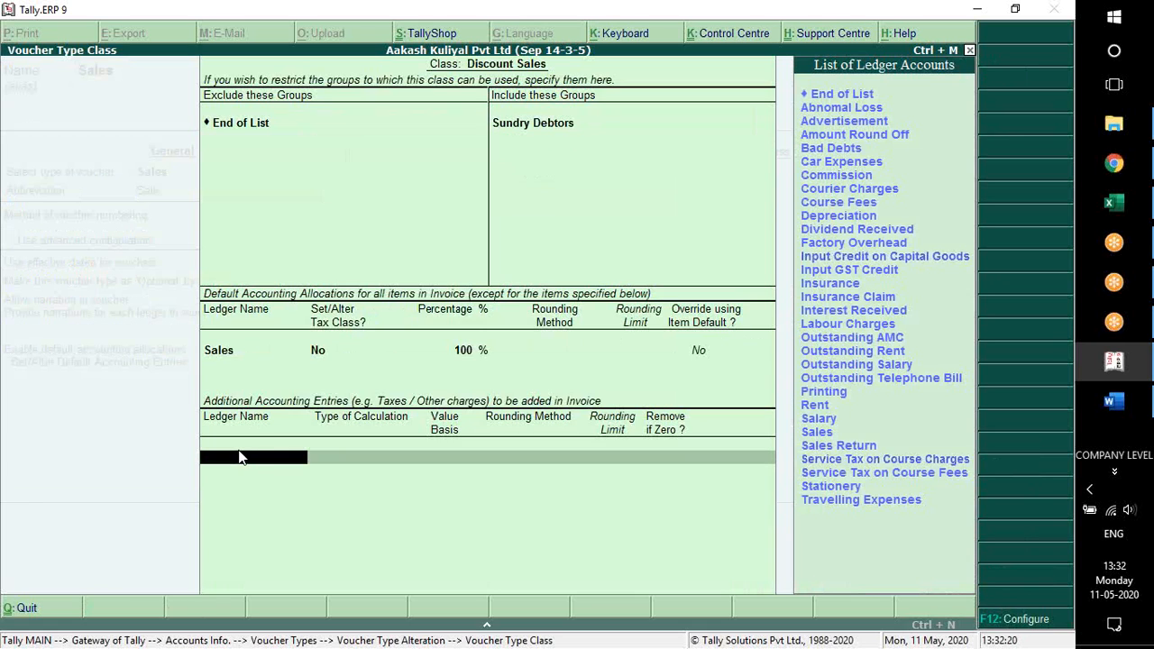
Start a new ledger named Discount Allowed for the additional accounting entries, leaving its alias and notes empty
{"action": "type", "text": "d"}
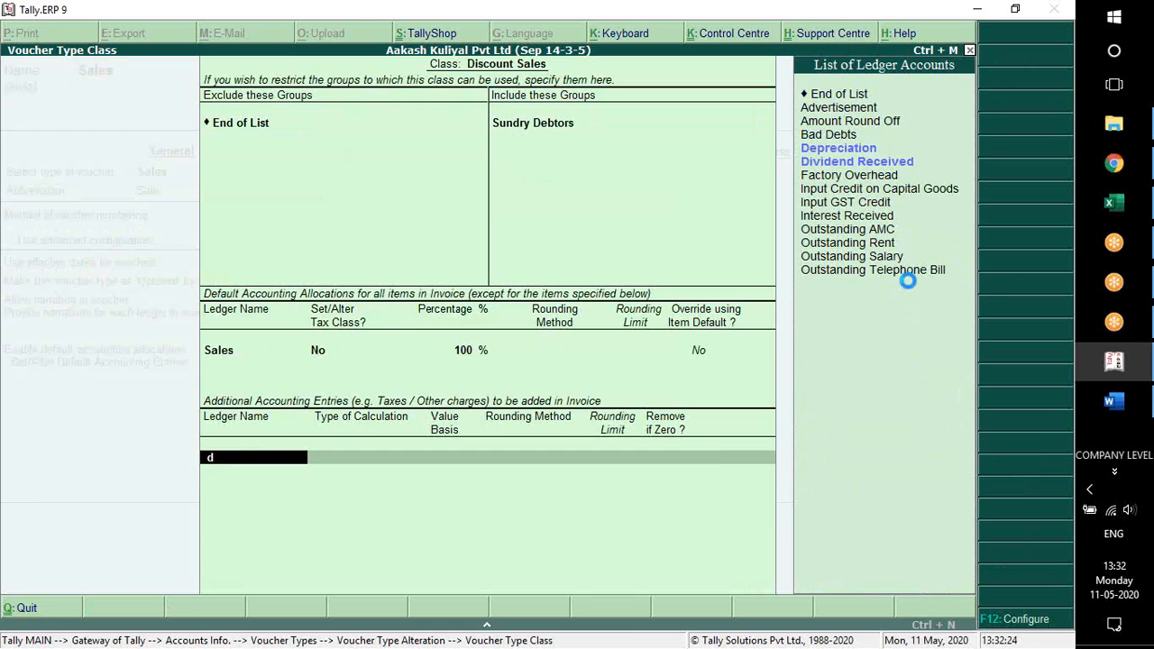
{"action": "key", "text": "alt+c"}
{"action": "type", "text": "Dicou"}
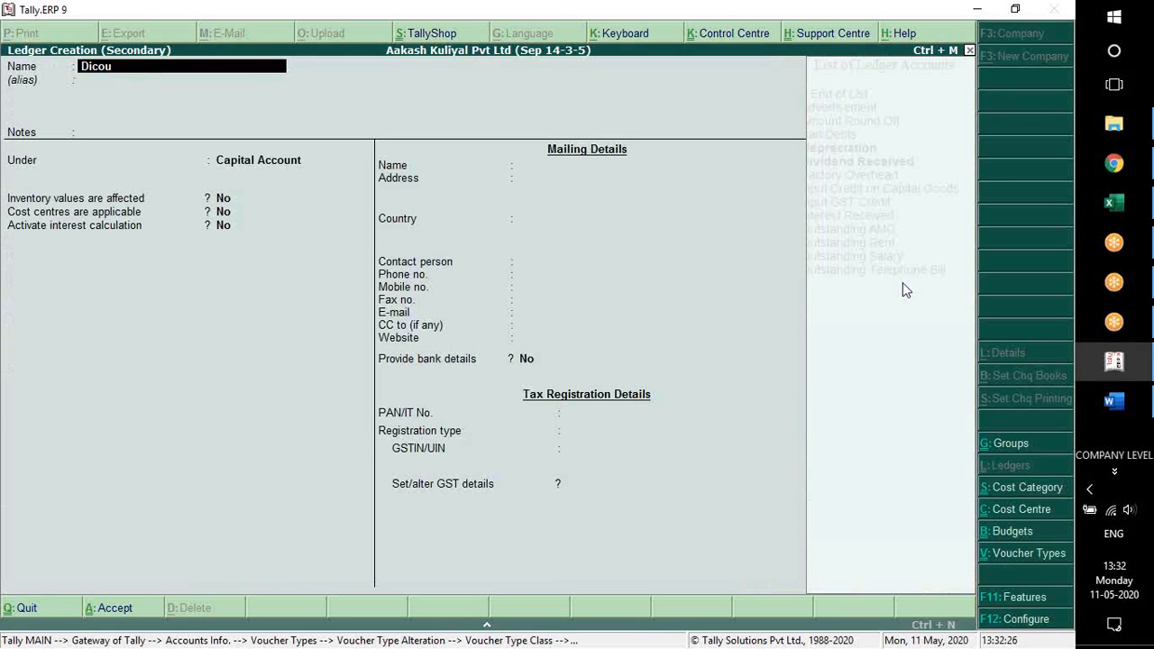
{"action": "key", "text": "BackSpace"}
{"action": "key", "text": "BackSpace"}
{"action": "key", "text": "BackSpace"}
{"action": "type", "text": "scount"}
{"action": "type", "text": "Allowed"}
{"action": "key", "text": "Return"}
{"action": "key", "text": "Return"}
{"action": "key", "text": "Return"}
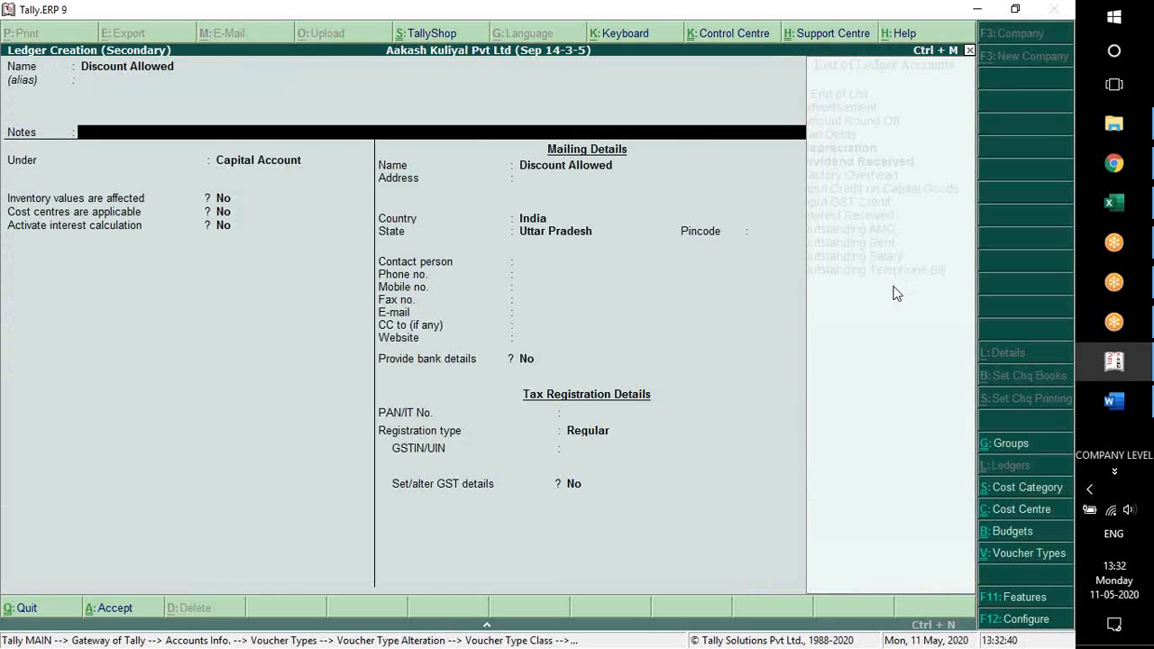
Place the Discount Allowed ledger under Indirect Expenses and keep its inventory, ledger type, cost centre and interest defaults
{"action": "type", "text": "Indire"}
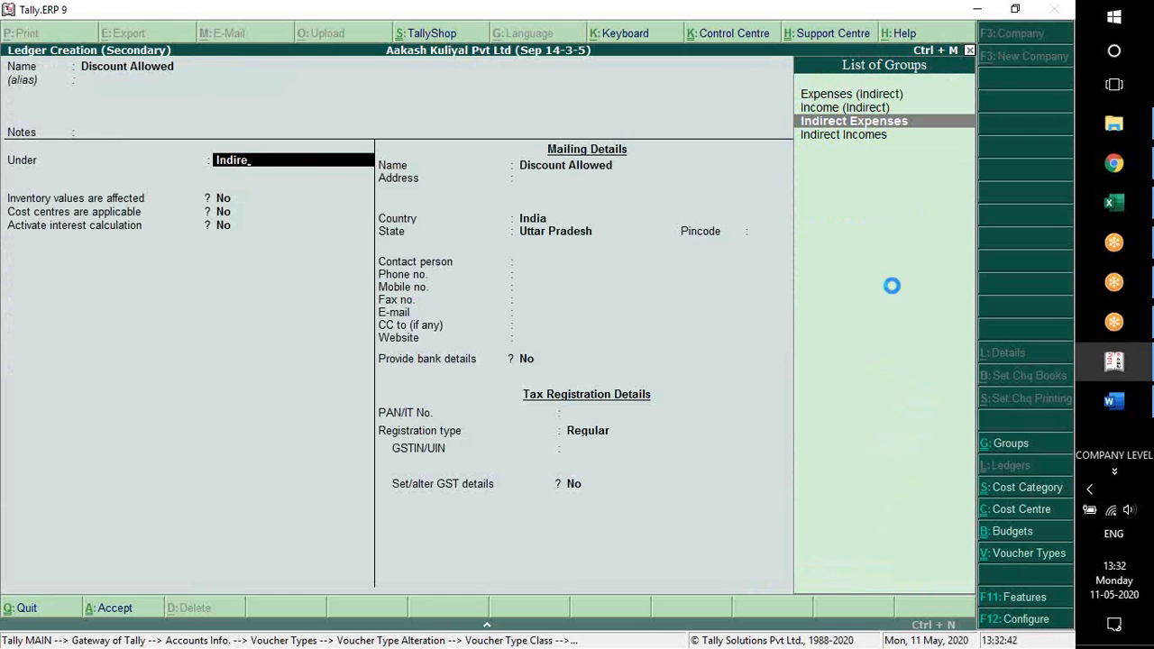
{"action": "key", "text": "Return"}
{"action": "key", "text": "Return"}
{"action": "key", "text": "Return"}
{"action": "key", "text": "Return"}
{"action": "key", "text": "Return"}
Set Is GST Applicable to Not Applicable for the Discount Allowed ledger and save it
{"action": "key", "text": "Return"}
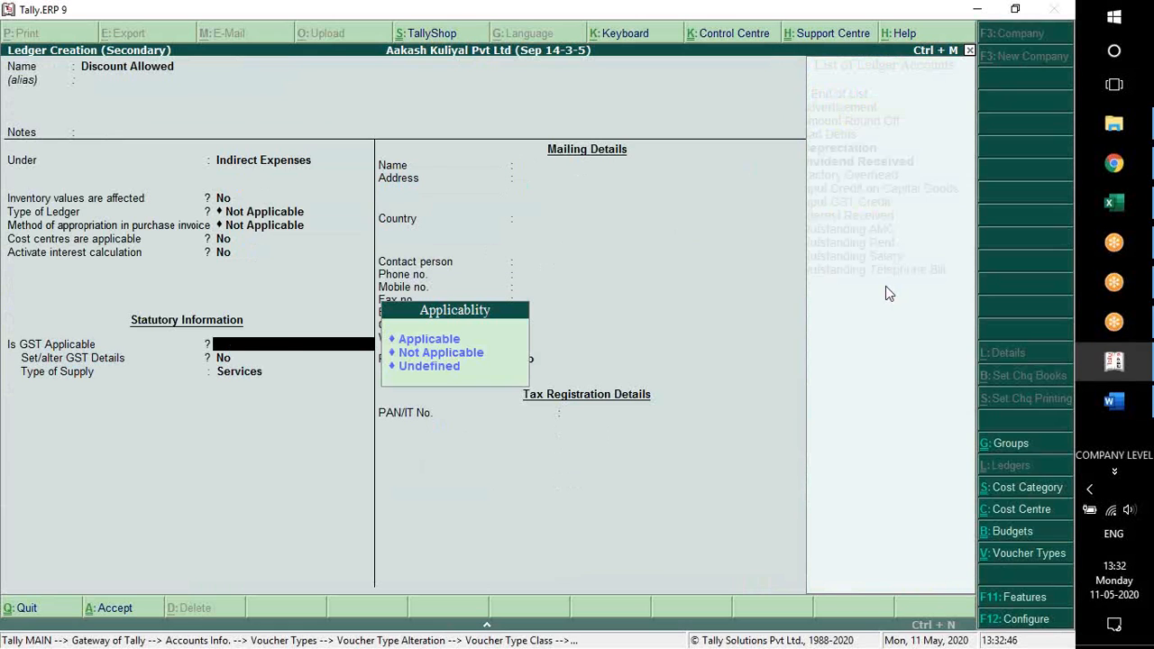
{"action": "key", "text": "Down"}
{"action": "key", "text": "Return"}
{"action": "key", "text": "Return"}
{"action": "key", "text": "Return"}
{"action": "key", "text": "Return"}
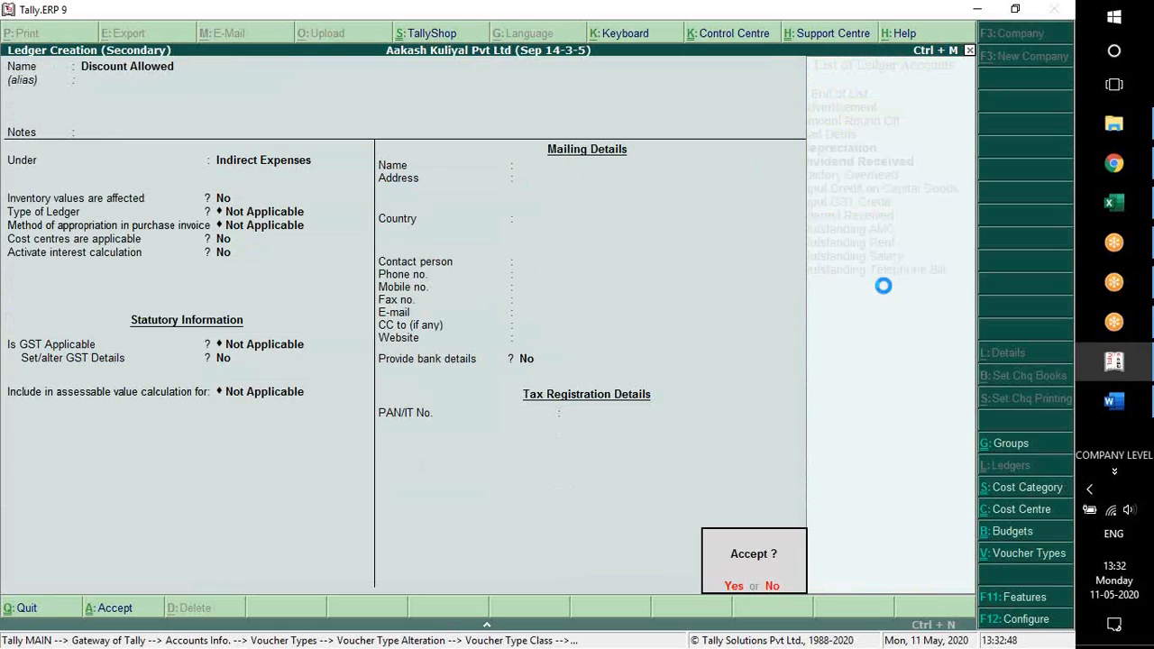
{"action": "key", "text": "Return"}
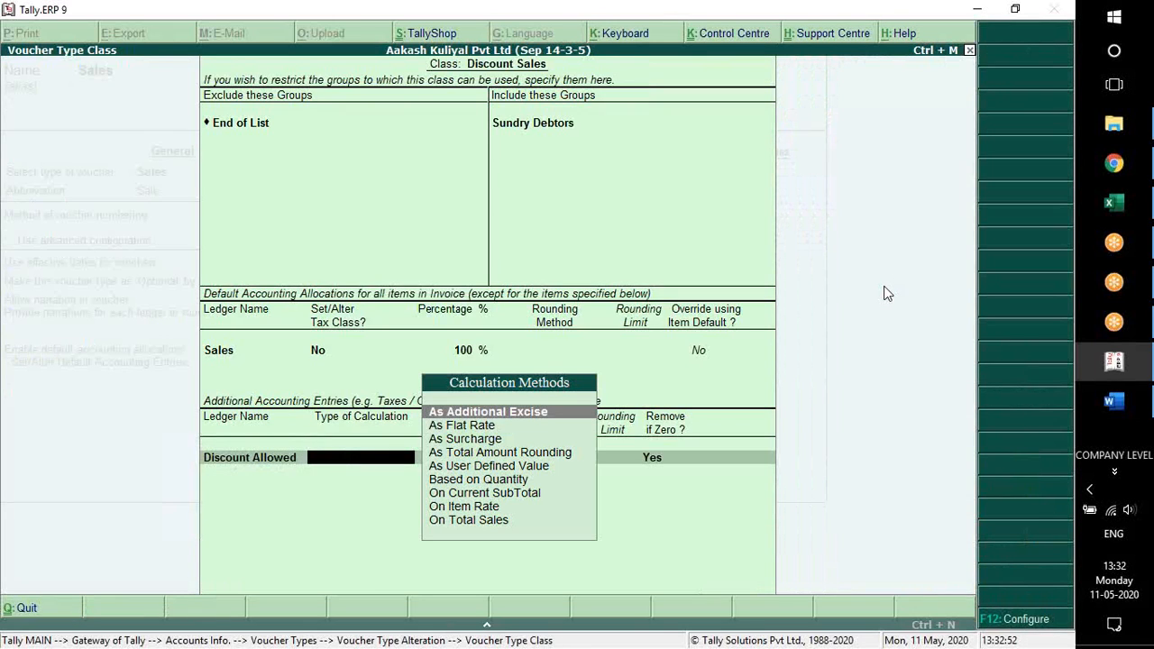
Set the Discount Allowed ledger's type of calculation to On Total Sales in the Discount Sales class
{"action": "key", "text": "Down"}
{"action": "key", "text": "Down"}
{"action": "key", "text": "Down"}
{"action": "key", "text": "Down"}
{"action": "key", "text": "Down"}
{"action": "key", "text": "Down"}
{"action": "key", "text": "Down"}
{"action": "key", "text": "Down"}
{"action": "key", "text": "Up"}
{"action": "key", "text": "Up"}
{"action": "key", "text": "Up"}
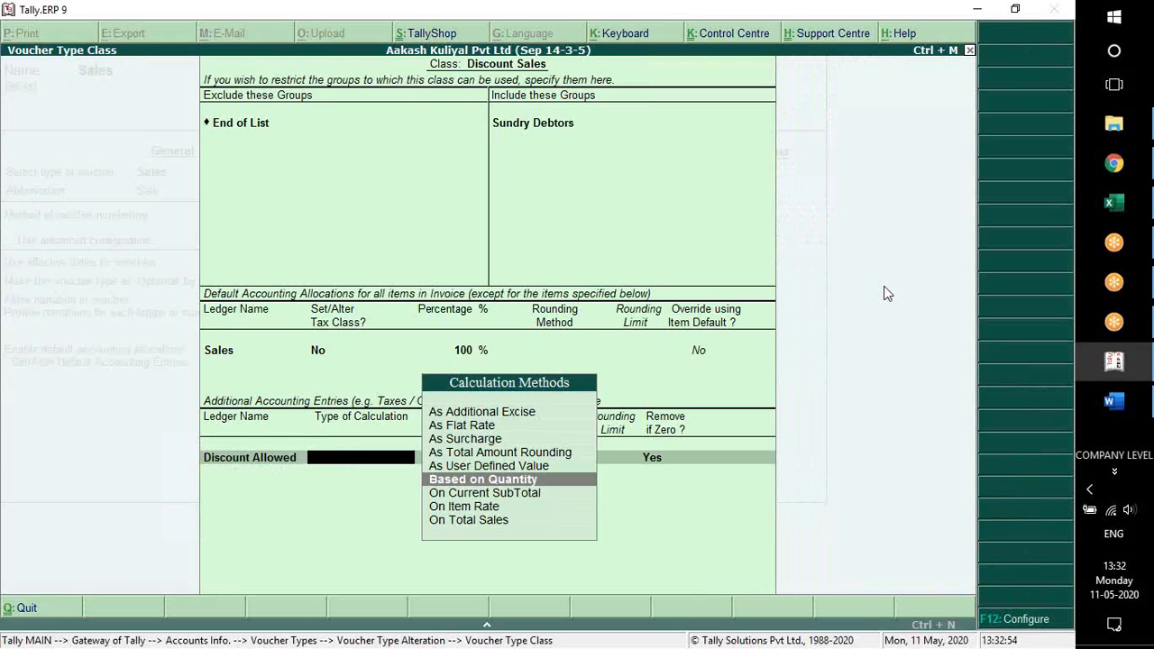
{"action": "key", "text": "Up"}
{"action": "key", "text": "Up"}
{"action": "key", "text": "Up"}
{"action": "key", "text": "Up"}
{"action": "key", "text": "Up"}
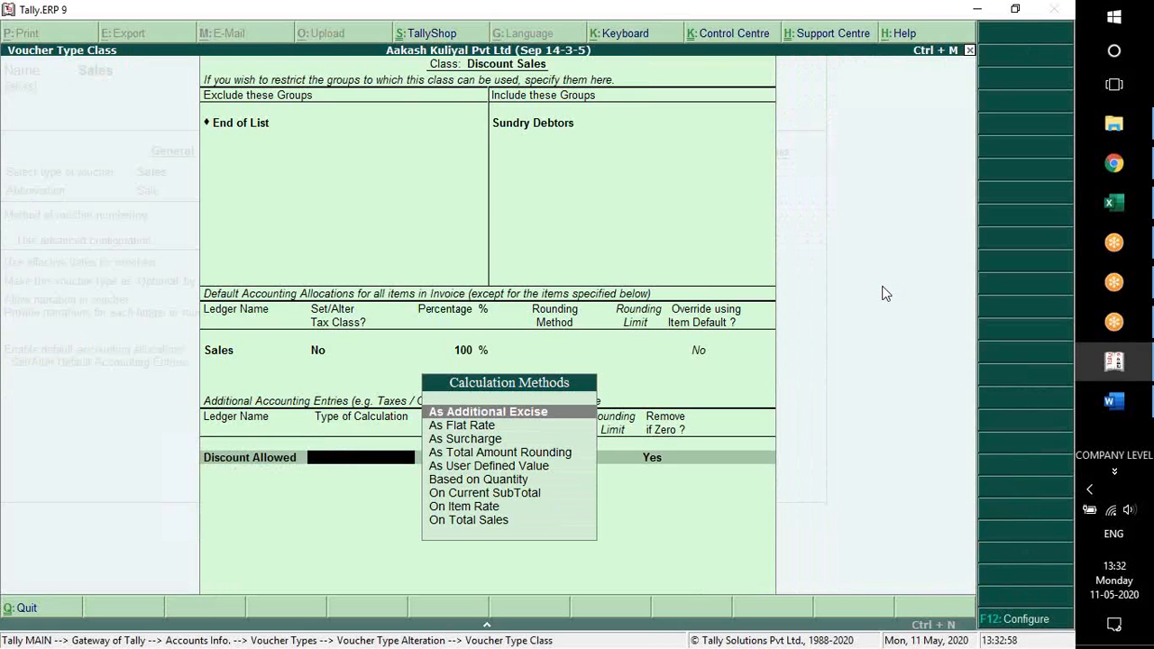
{"action": "key", "text": "Down"}
{"action": "key", "text": "Down"}
{"action": "key", "text": "Down"}
{"action": "key", "text": "Down"}
{"action": "key", "text": "Down"}
{"action": "key", "text": "Down"}
{"action": "key", "text": "Down"}
{"action": "key", "text": "Down"}
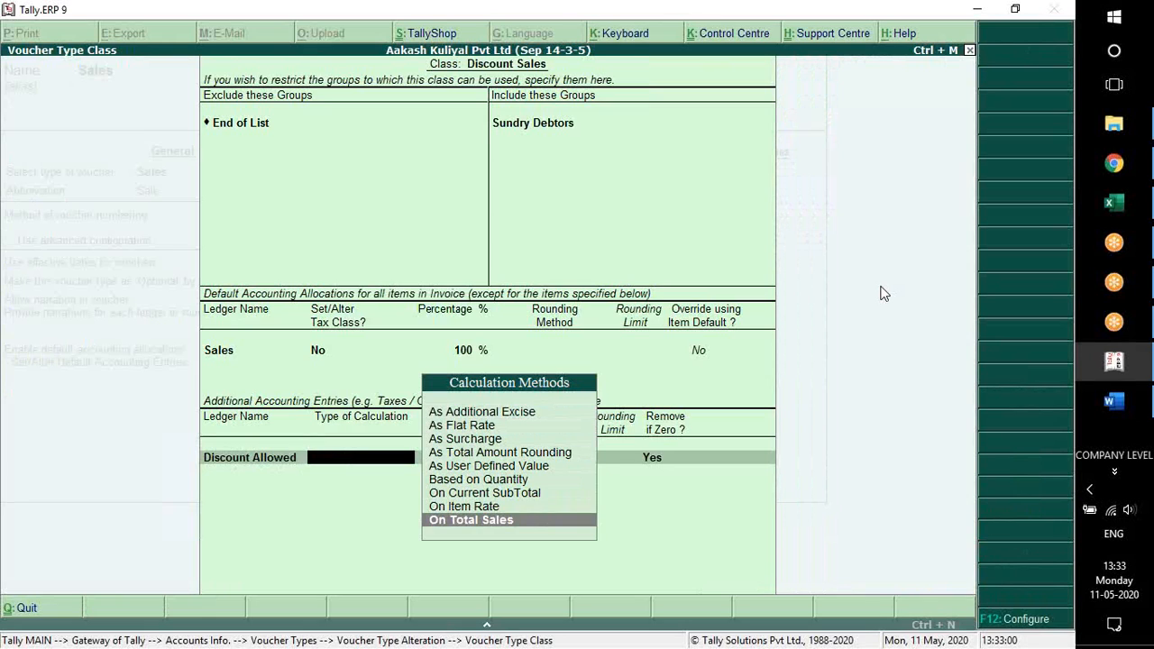
{"action": "key", "text": "Return"}
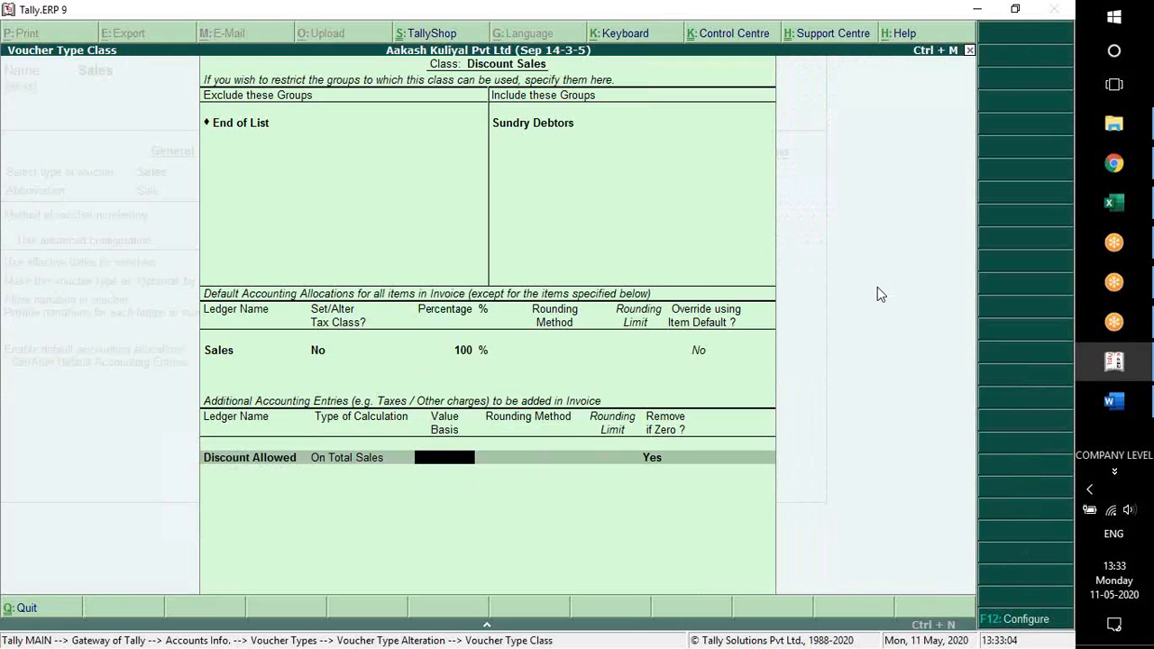
Set the discount's value basis to -5%, keep rounding Not Applicable and Remove if Zero at Yes, and finish the Discount Sales class
{"action": "type", "text": "-5%"}
{"action": "key", "text": "Return"}
{"action": "key", "text": "Return"}
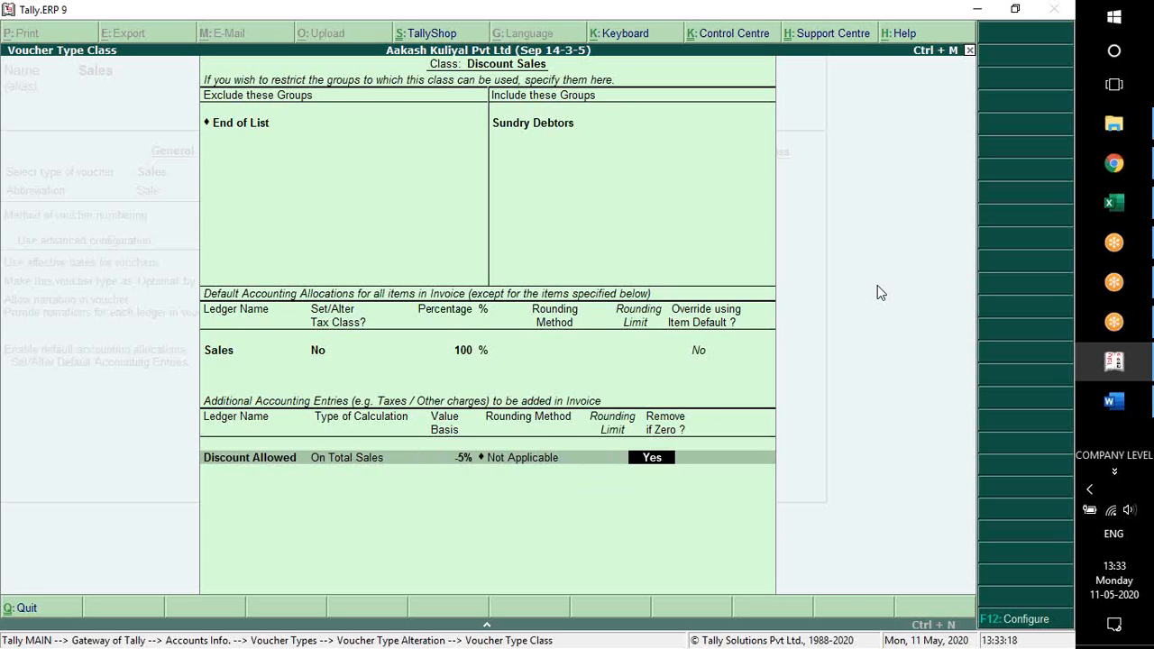
{"action": "key", "text": "Return"}
{"action": "key", "text": "Return"}
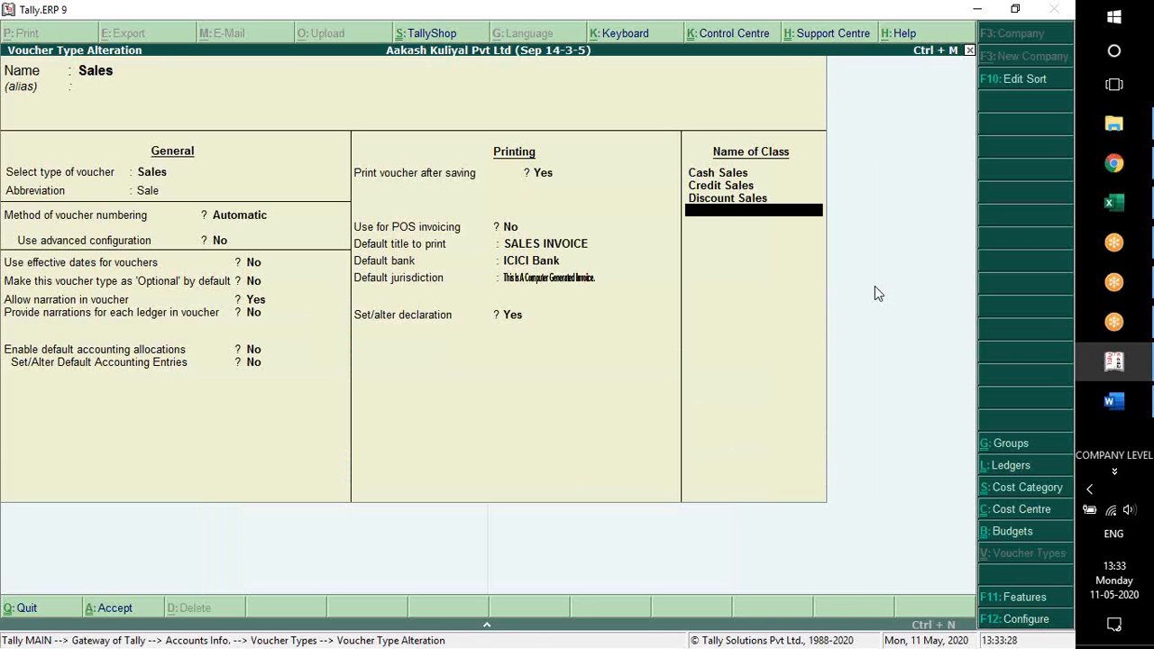
Save the Sales voucher type without adding another class and return to the Gateway of Tally
{"action": "key", "text": "Return"}
{"action": "key", "text": "Return"}
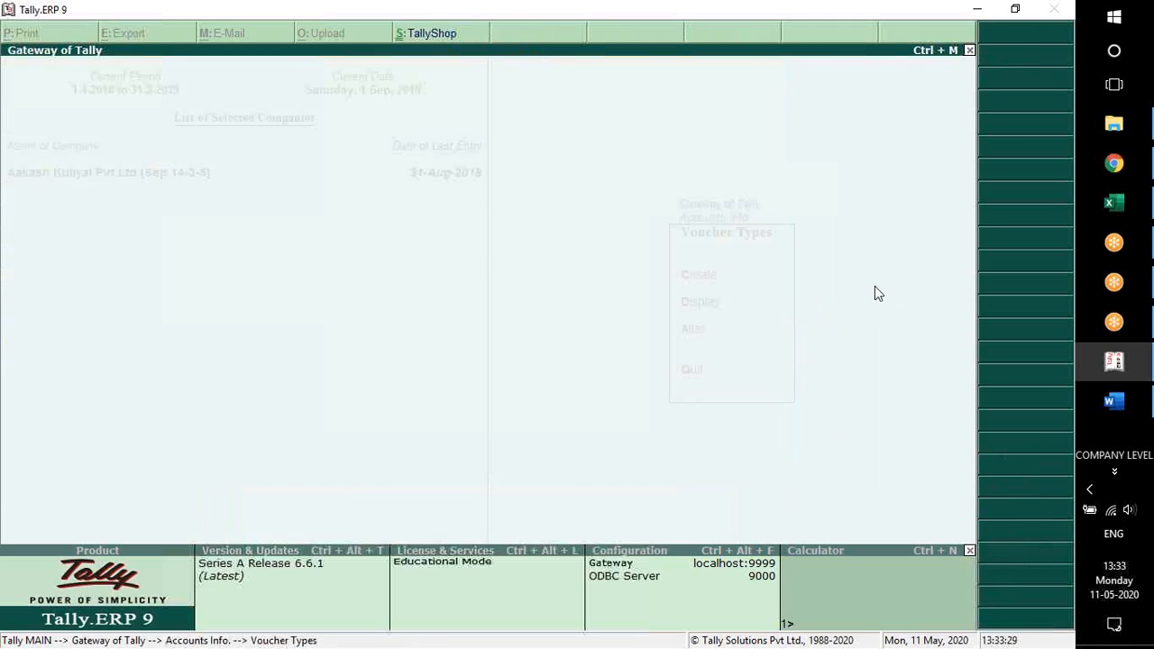
{"action": "key", "text": "Escape"}
{"action": "key", "text": "Escape"}
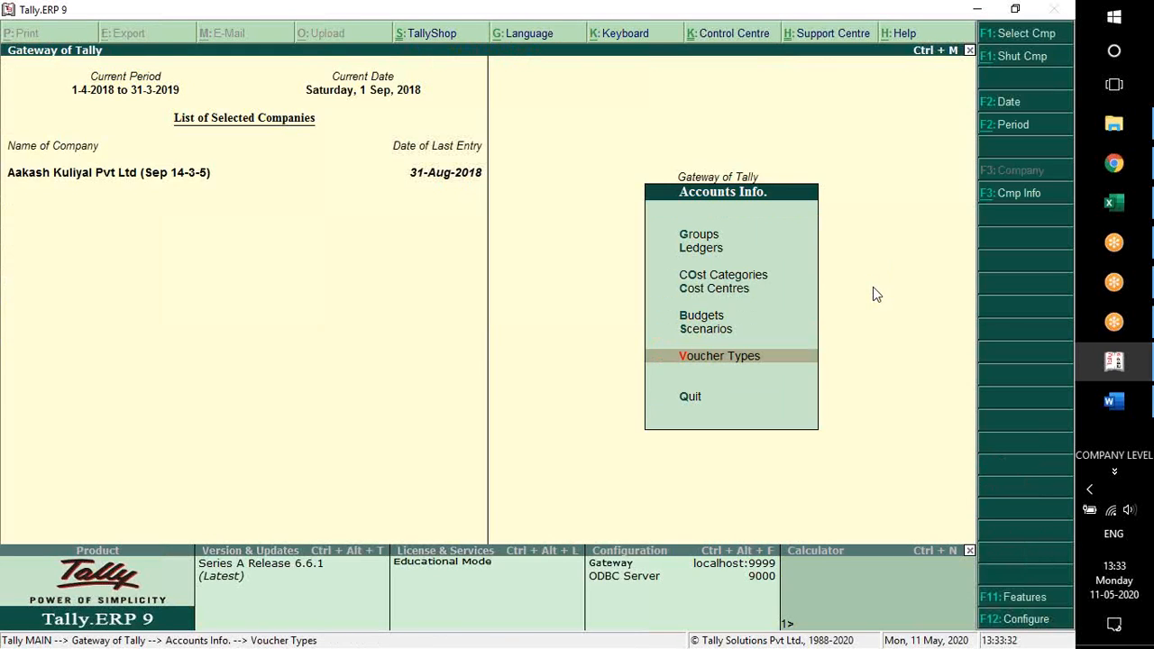
{"action": "key", "text": "Escape"}
{"action": "key", "text": "v"}
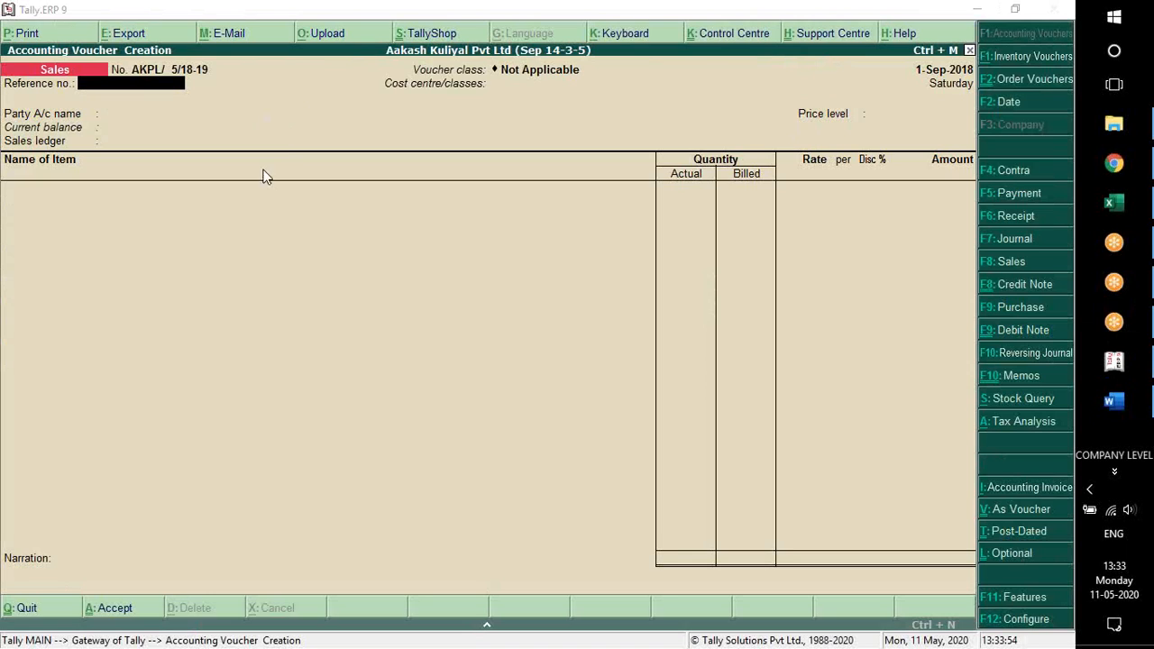
{"action": "left_click", "coordinate": [256, 305]}
{"action": "key", "text": "Escape"}
{"action": "key", "text": "y"}
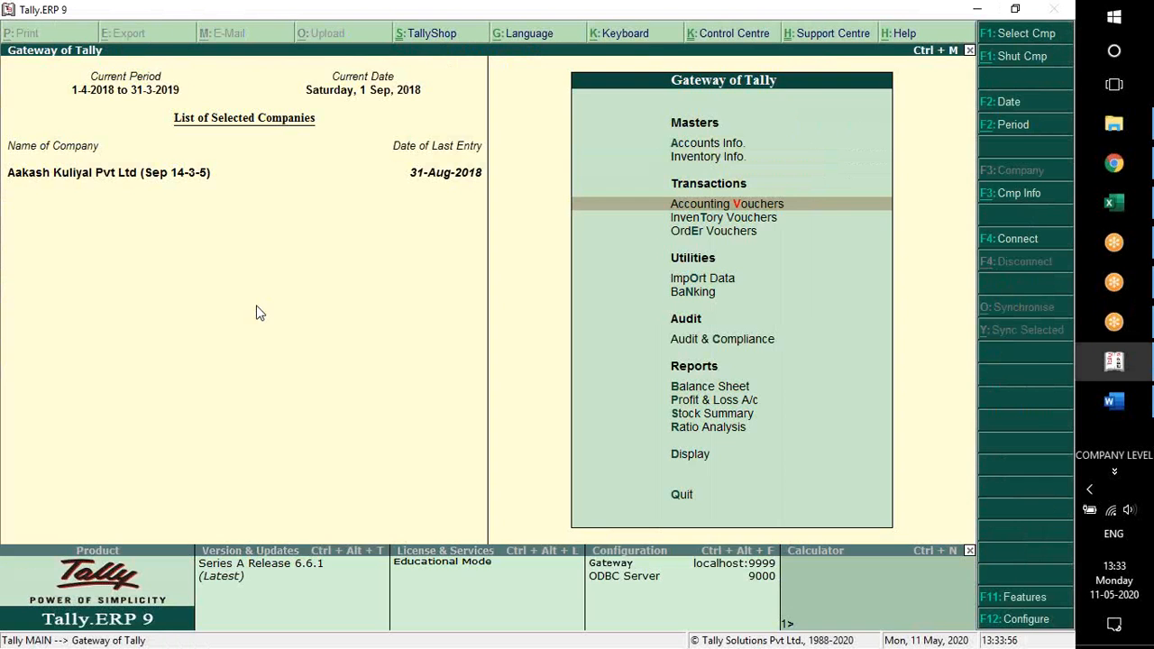
Start a Sales accounting voucher using the Cash Sales class, with the cost centre class set to Not Applicable
{"action": "key", "text": "Return"}
{"action": "key", "text": "F8"}
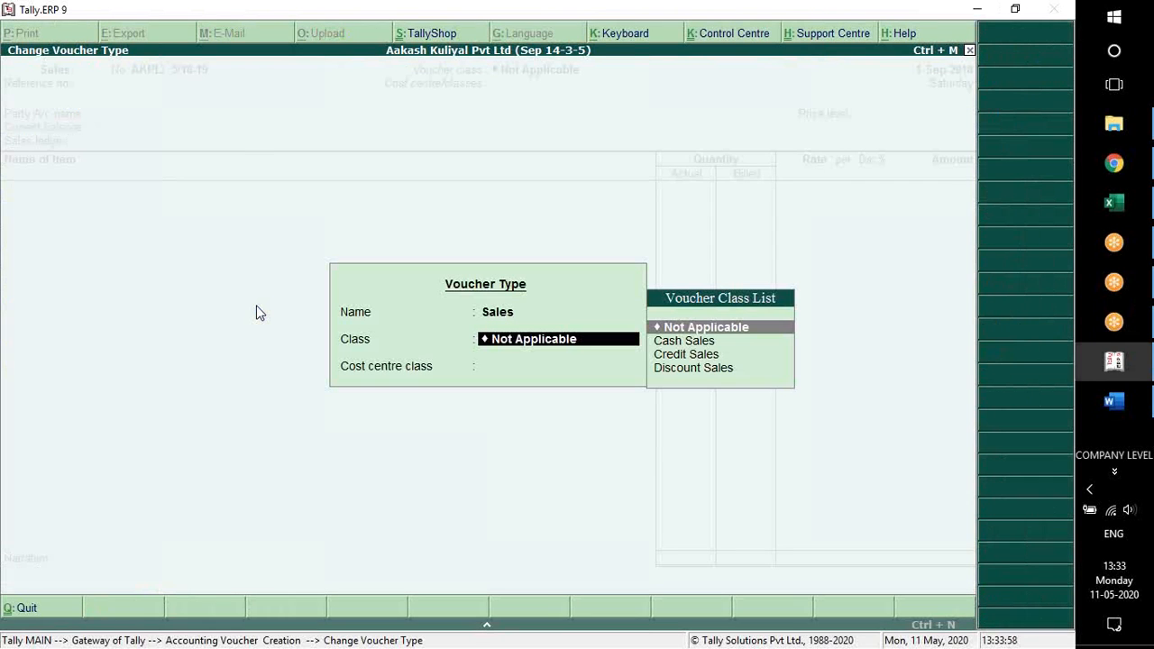
{"action": "key", "text": "Down"}
{"action": "key", "text": "Down"}
{"action": "key", "text": "Down"}
{"action": "key", "text": "Up"}
{"action": "key", "text": "Up"}
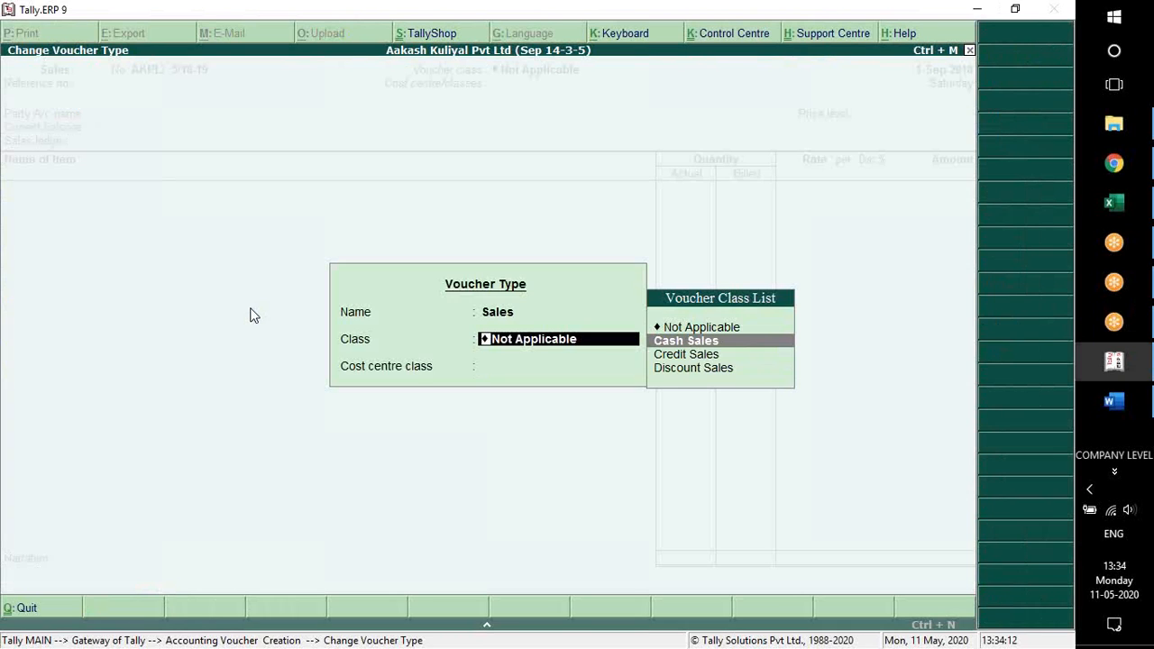
{"action": "key", "text": "Return"}
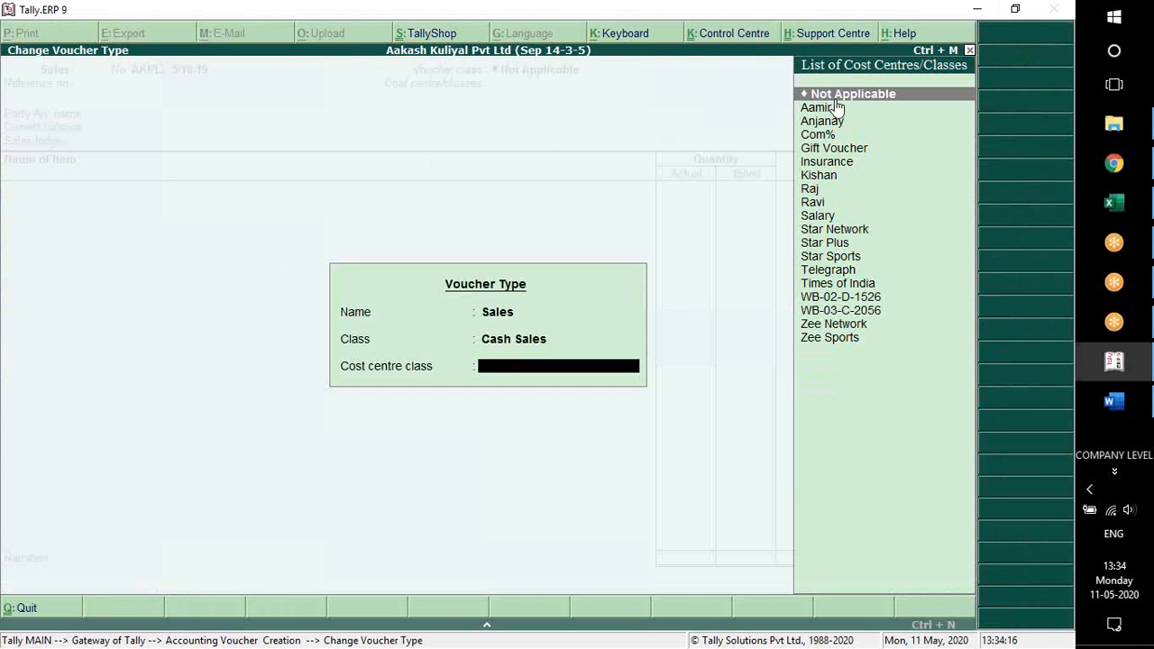
{"action": "key", "text": "Return"}
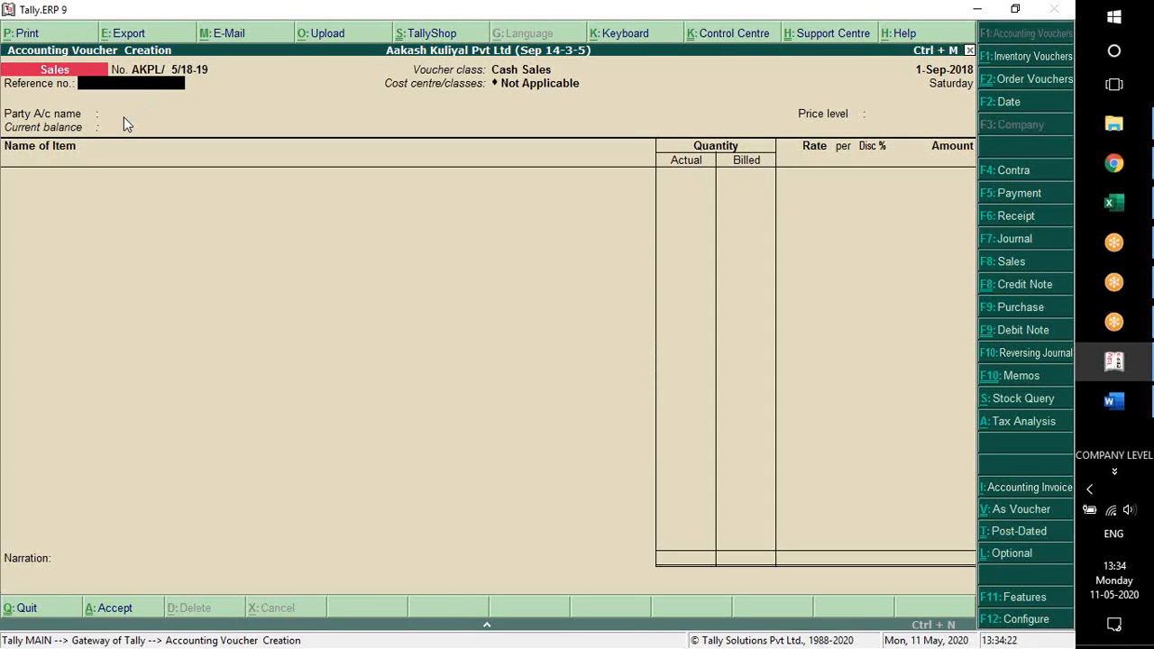
Leave the reference number empty, choose Cash as the party account and set the price level to Not Applicable
{"action": "key", "text": "Return"}
{"action": "key", "text": "Return"}
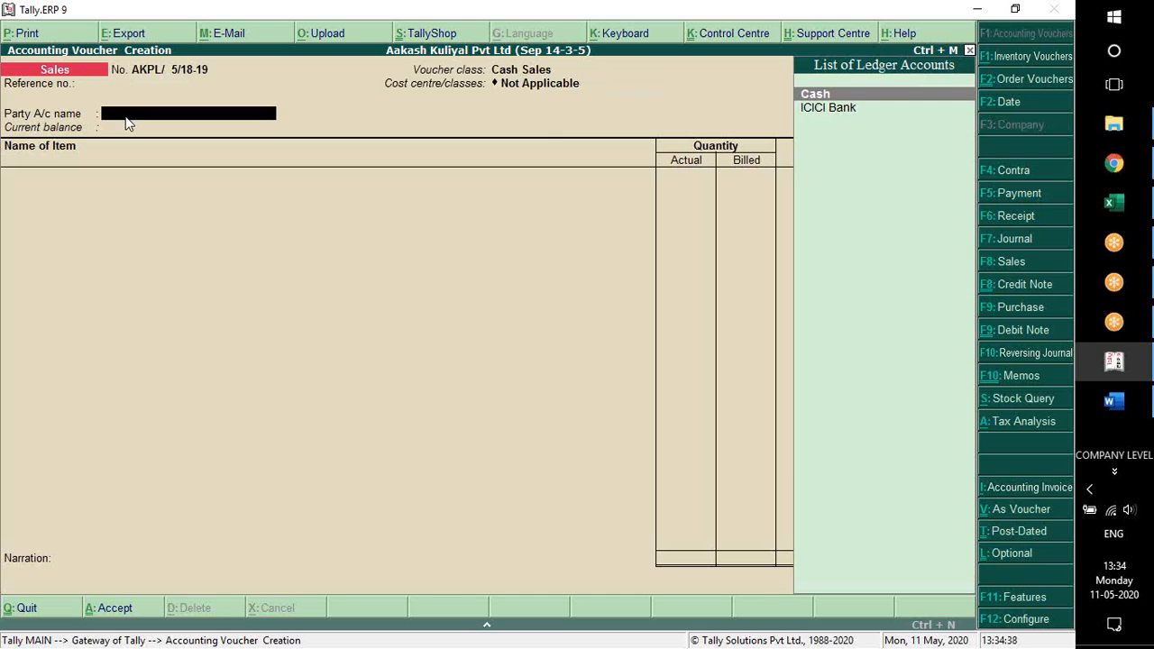
{"action": "key", "text": "Return"}
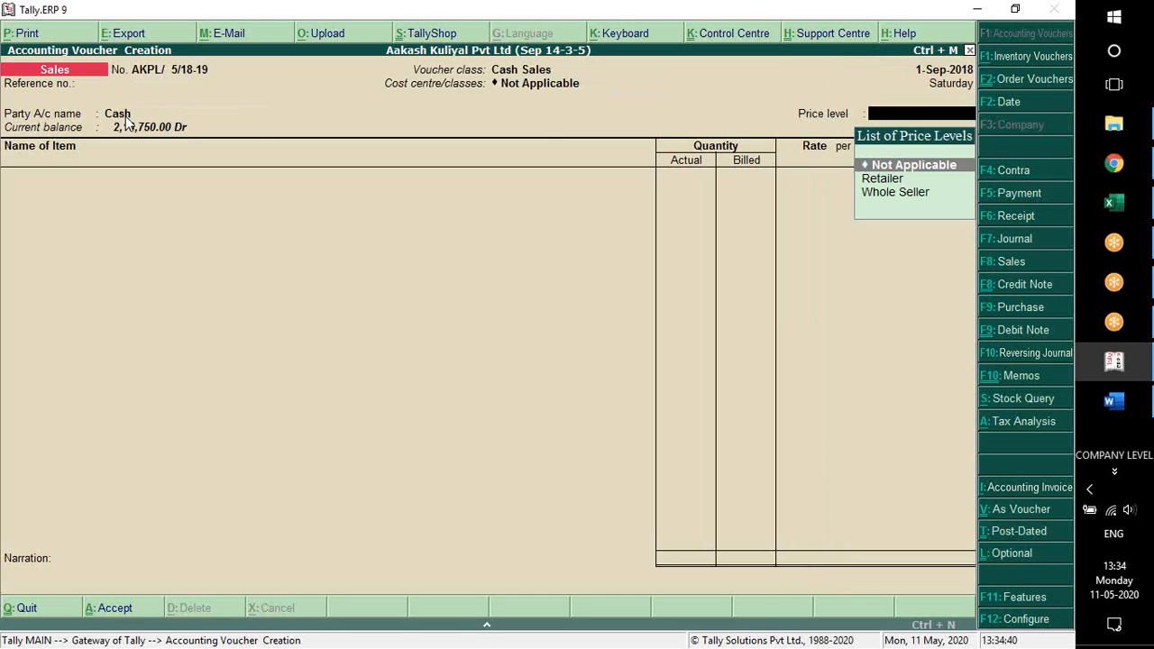
{"action": "key", "text": "Return"}
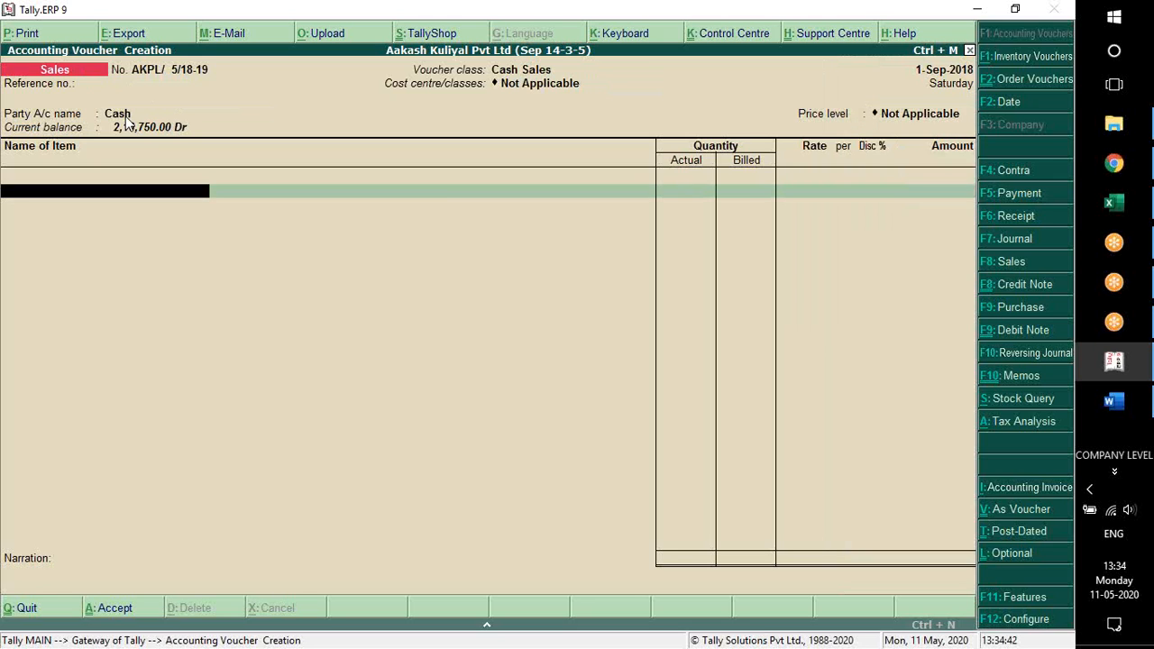
Set Use multiple price levels to No in the company's inventory features and save the change
{"action": "key", "text": "F11"}
{"action": "key", "text": "F2"}
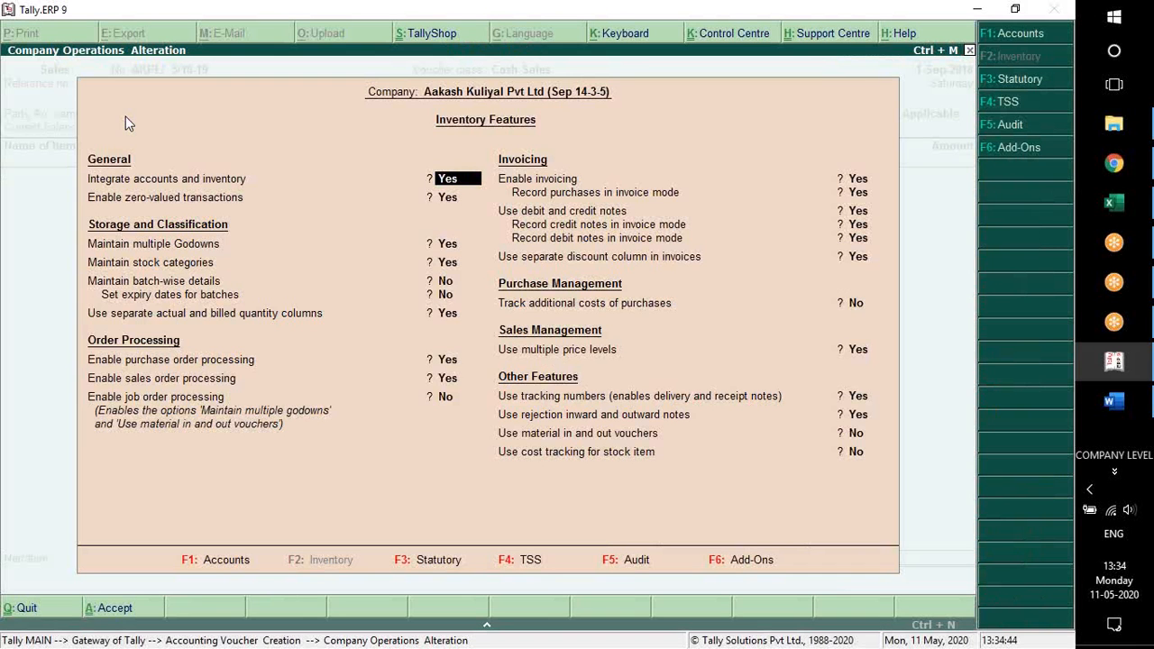
{"action": "left_click", "coordinate": [858, 354]}
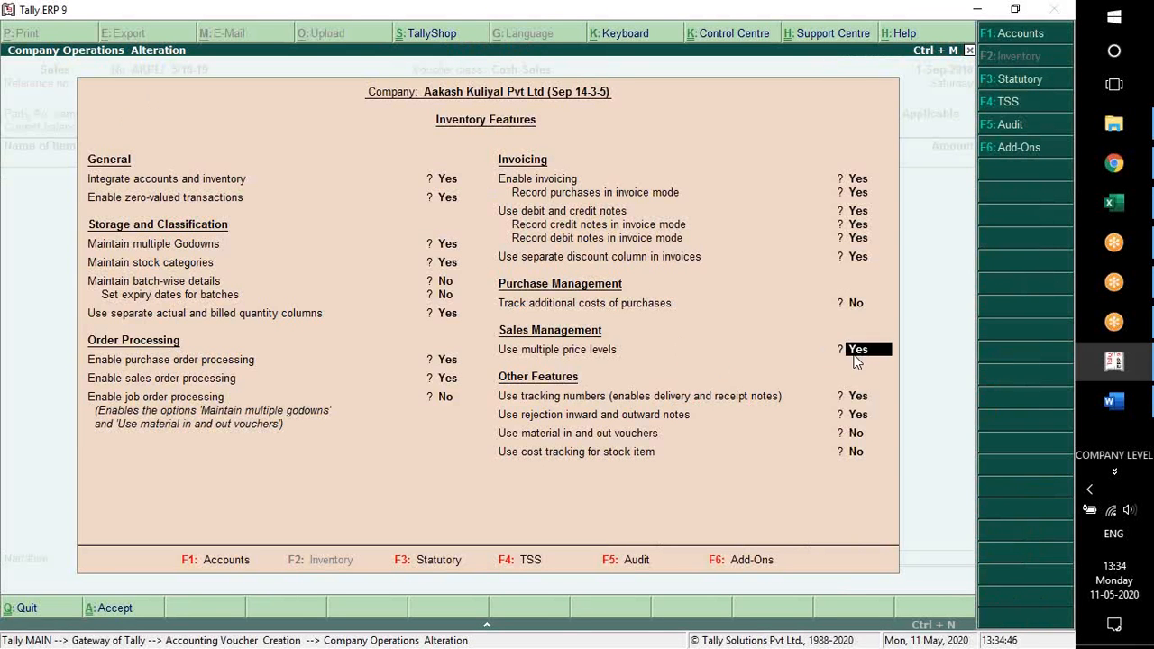
{"action": "key", "text": "BackSpace"}
{"action": "key", "text": "n"}
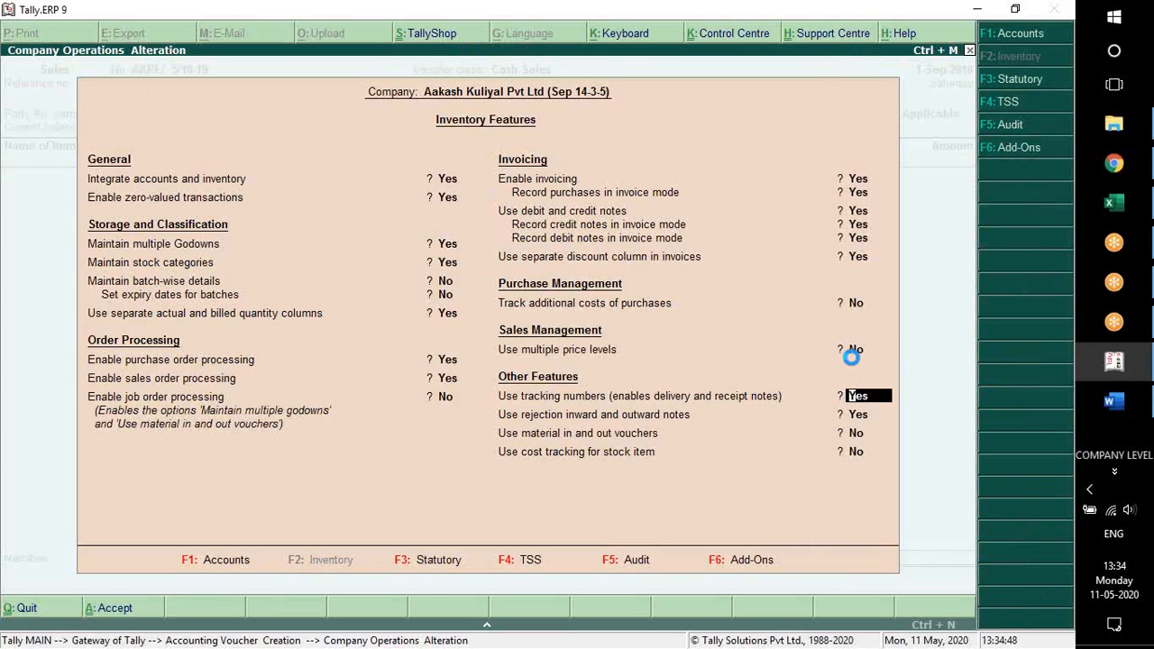
{"action": "key", "text": "ctrl+a"}
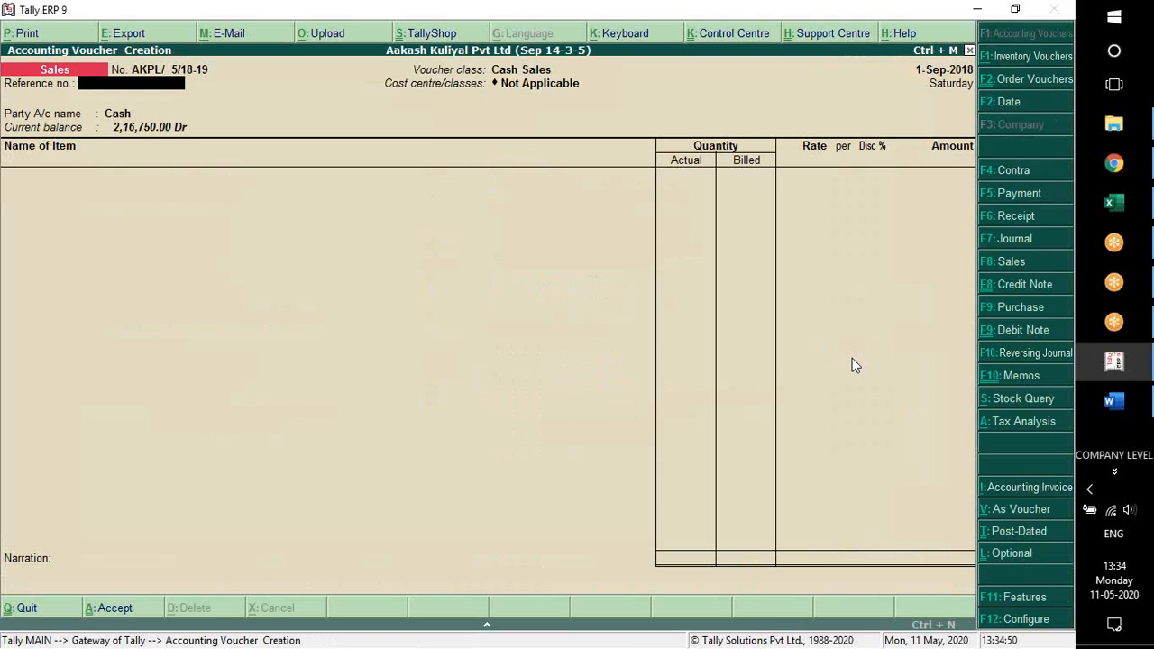
Keep Cash as the party and add the 4GB Memory Card item with the voucher's tracking number and order number Not Applicable
{"action": "key", "text": "Return"}
{"action": "key", "text": "Return"}
{"action": "key", "text": "Return"}
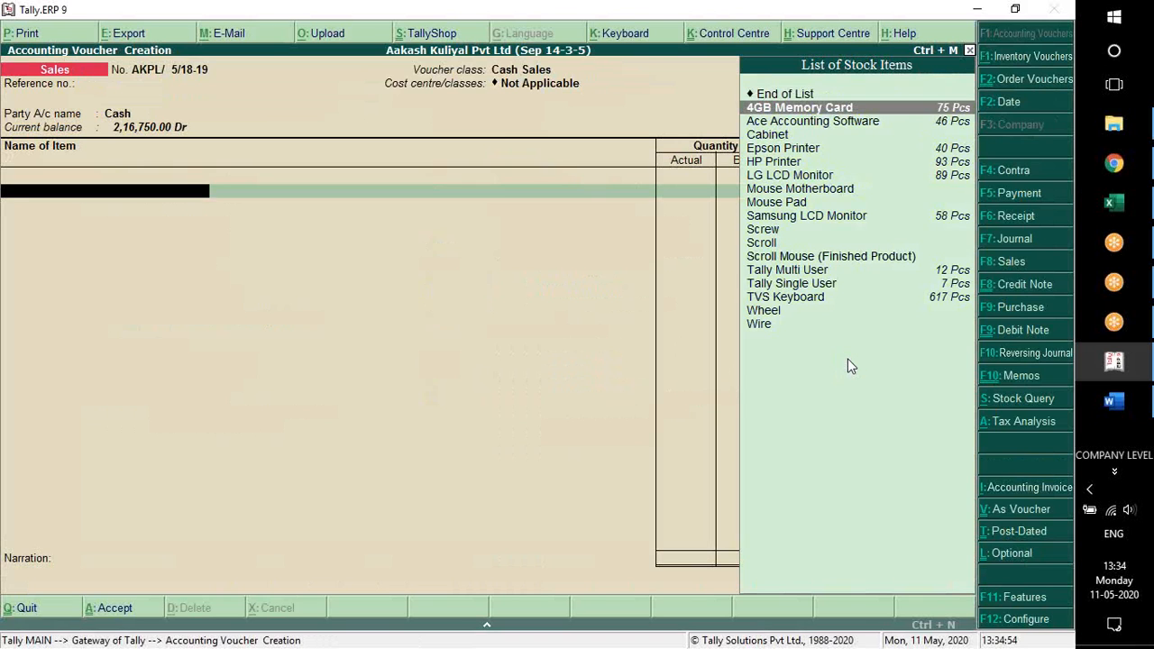
{"action": "key", "text": "Return"}
{"action": "key", "text": "Return"}
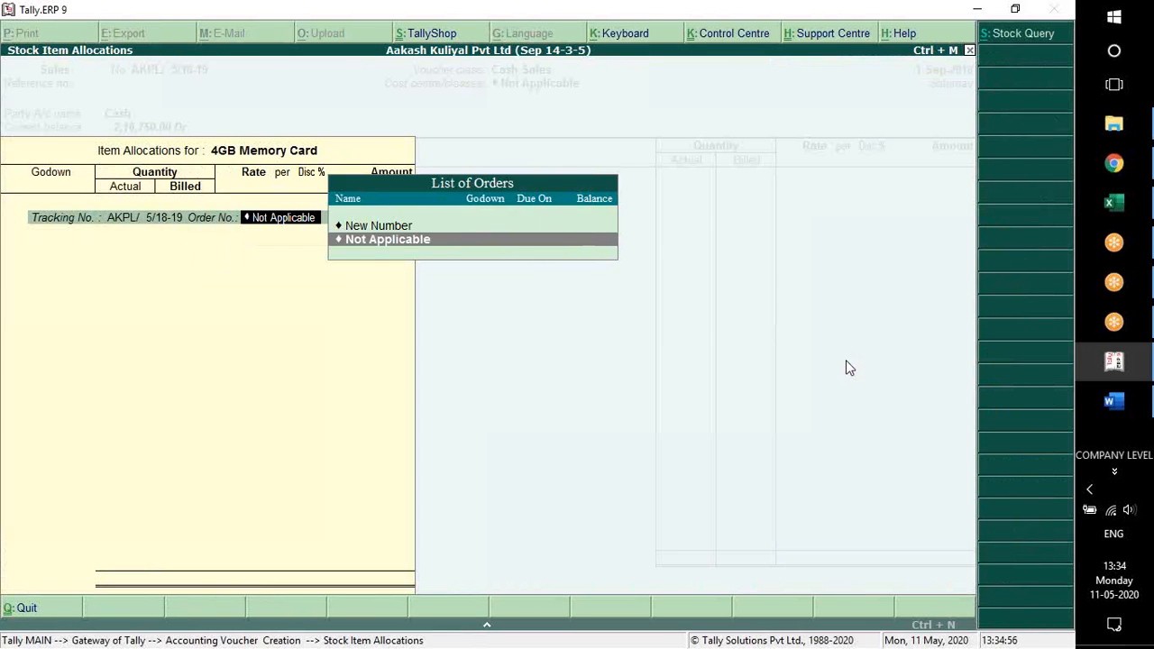
Allocate 10 Pcs of the 4GB Memory Card from the Kolkata godown at a rate of 900 without a discount
{"action": "key", "text": "Return"}
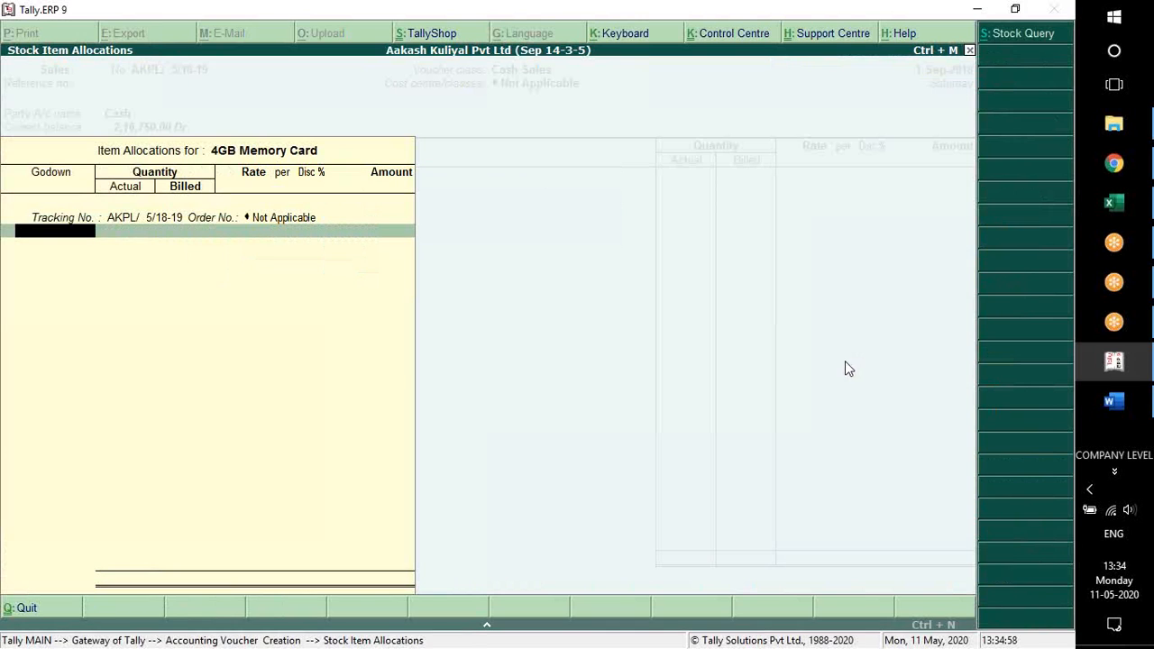
{"action": "key", "text": "Down"}
{"action": "key", "text": "Return"}
{"action": "type", "text": "10"}
{"action": "key", "text": "Return"}
{"action": "key", "text": "Return"}
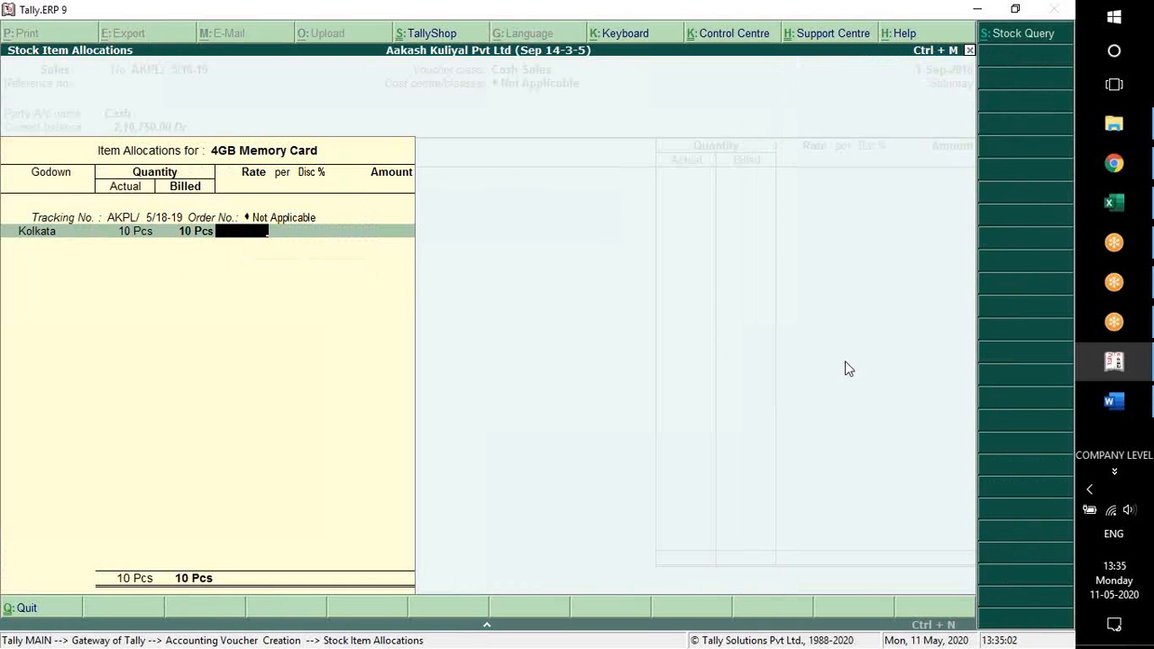
{"action": "type", "text": "900"}
{"action": "key", "text": "Return"}
{"action": "key", "text": "Return"}
{"action": "key", "text": "Return"}
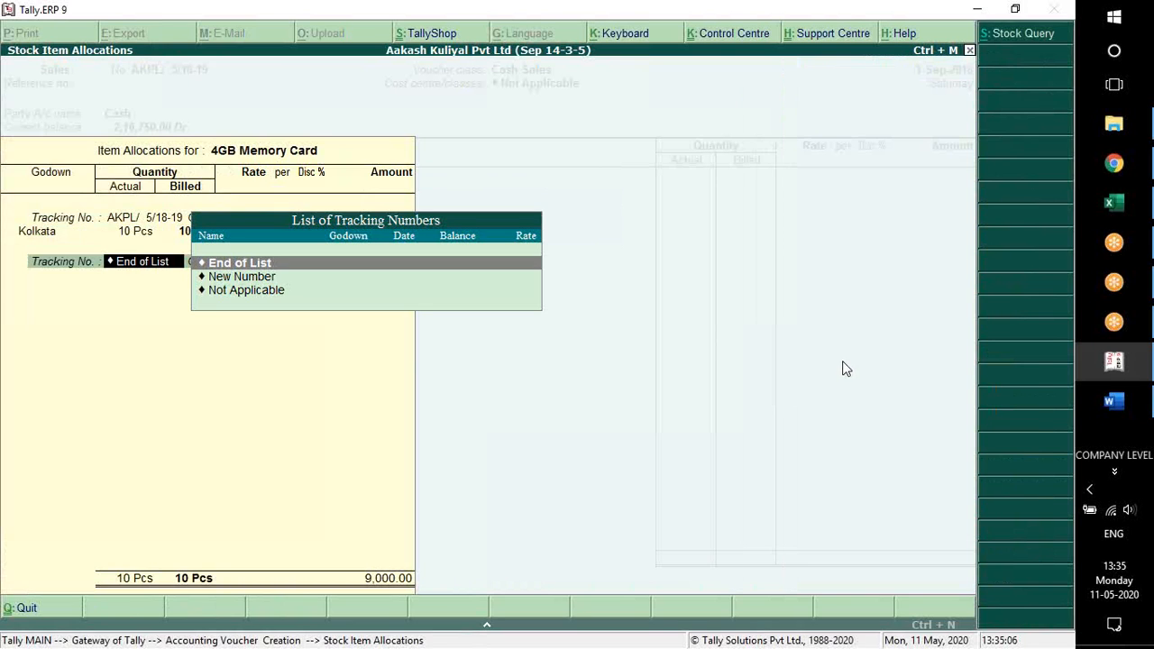
{"action": "key", "text": "Return"}
Reopen the 4GB Memory Card allocation and set its actual and billed quantities to 2 Pcs
{"action": "key", "text": "Return"}
{"action": "key", "text": "Return"}
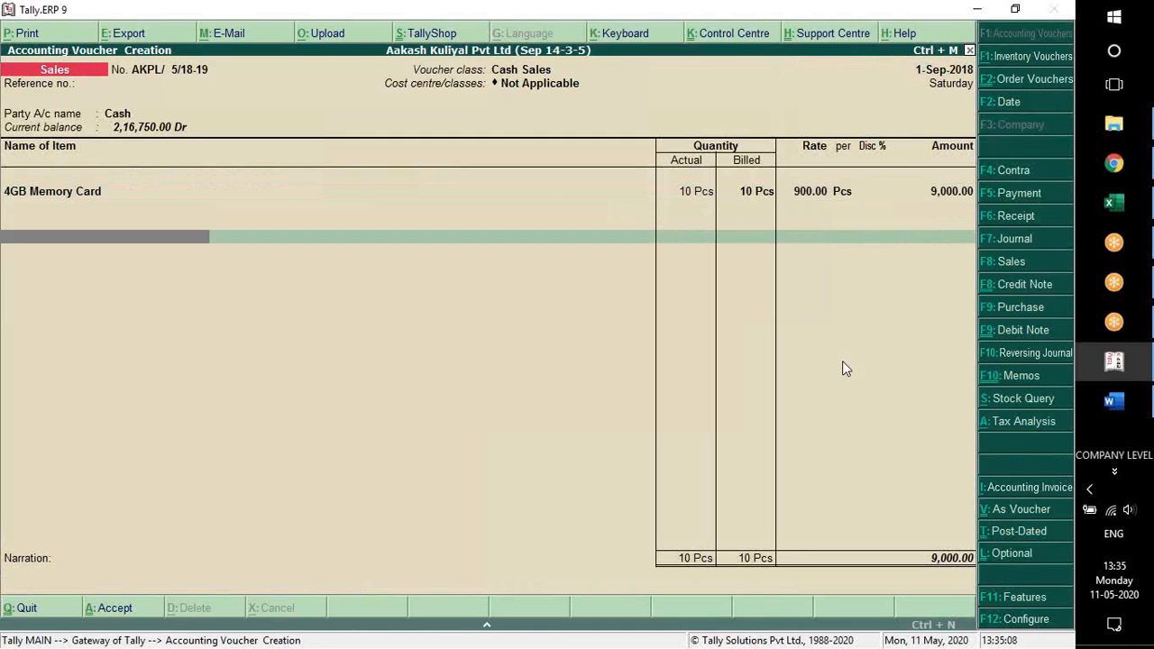
{"action": "key", "text": "BackSpace"}
{"action": "key", "text": "BackSpace"}
{"action": "key", "text": "Return"}
{"action": "key", "text": "Return"}
{"action": "key", "text": "Return"}
{"action": "key", "text": "Return"}
{"action": "key", "text": "Return"}
{"action": "type", "text": "2"}
{"action": "key", "text": "Return"}
{"action": "key", "text": "Return"}
{"action": "key", "text": "BackSpace"}
{"action": "type", "text": "2"}
Close the item allocation, leave the narration empty and save the Cash Sales voucher
{"action": "key", "text": "Return"}
{"action": "key", "text": "Return"}
{"action": "key", "text": "Return"}
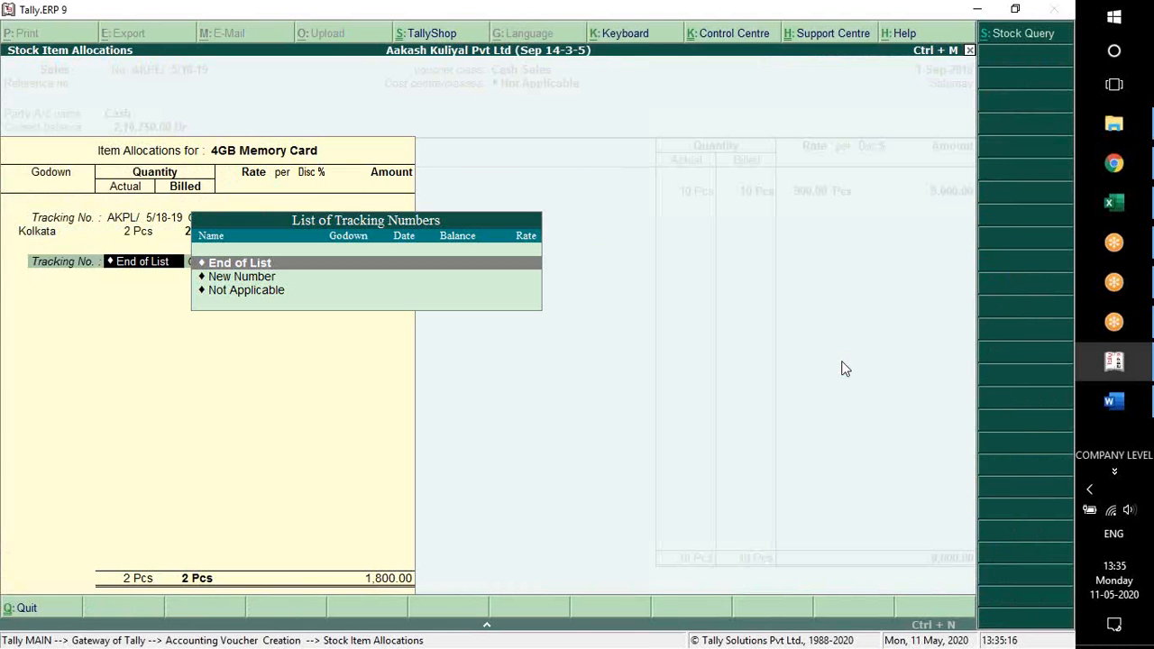
{"action": "key", "text": "Return"}
{"action": "key", "text": "Return"}
{"action": "key", "text": "Return"}
{"action": "key", "text": "Return"}
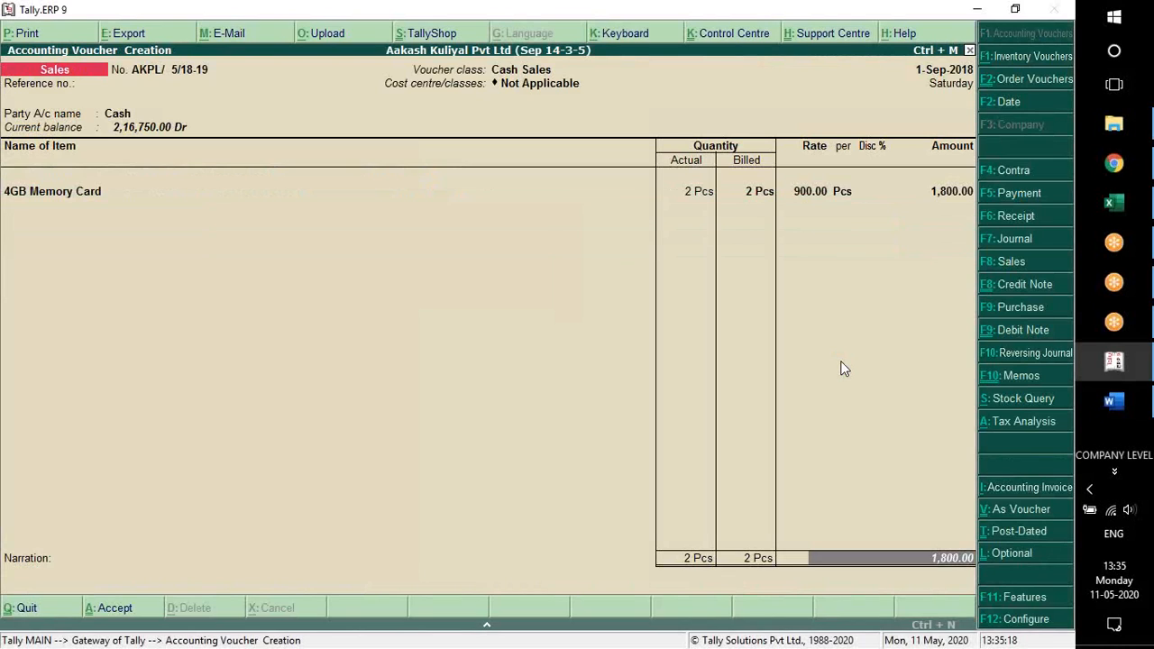
{"action": "key", "text": "Return"}
{"action": "key", "text": "Return"}
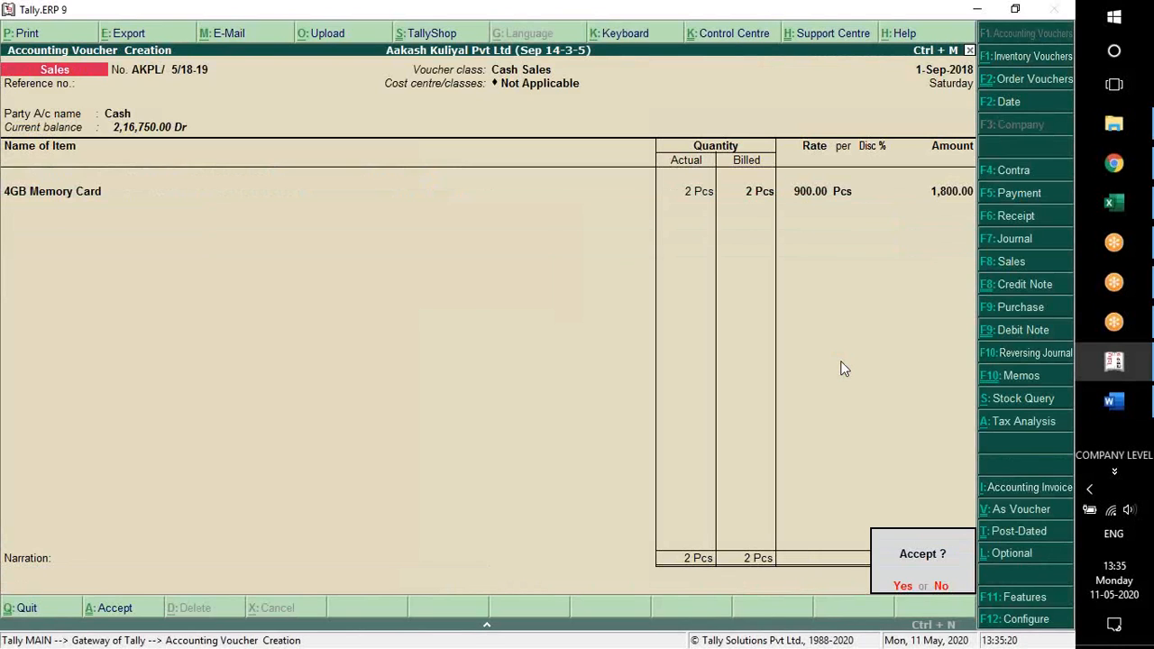
{"action": "key", "text": "Return"}
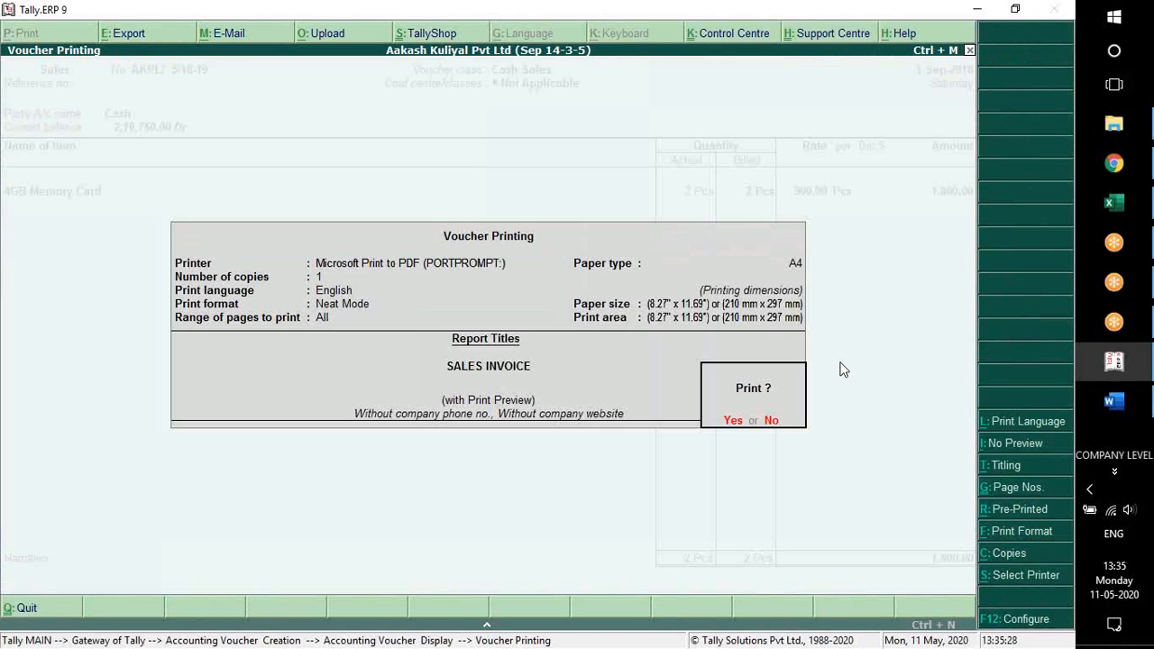
Preview the printed sales invoice enlarged and examine its buyer, item, total, declaration and jurisdiction lines
{"action": "key", "text": "Return"}
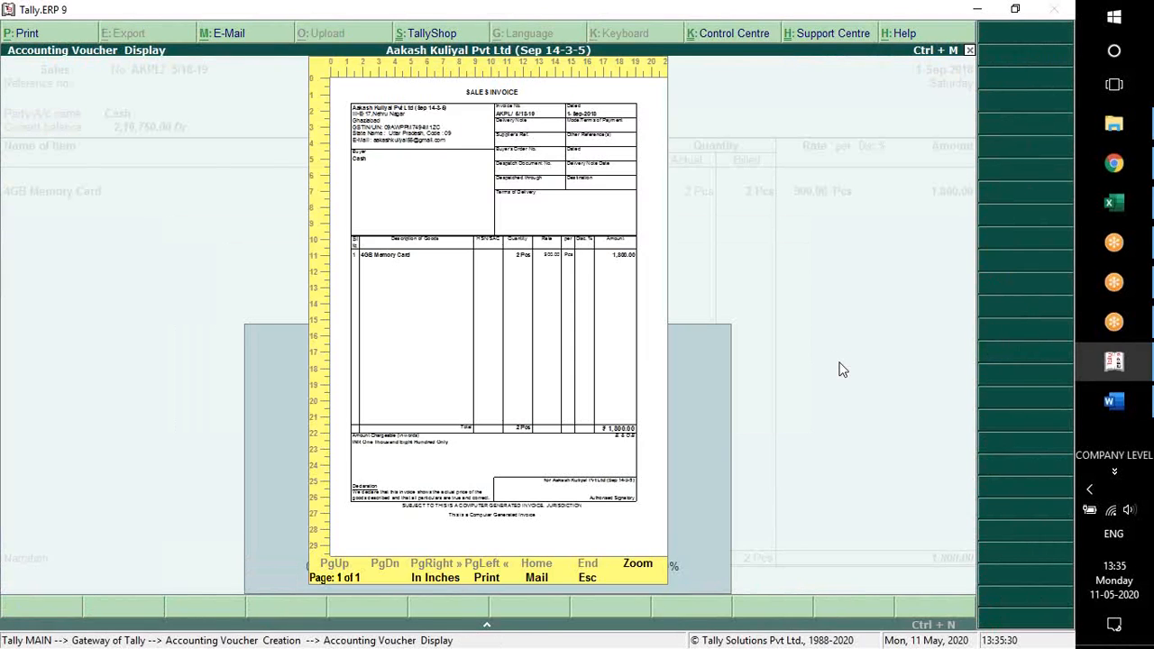
{"action": "key", "text": "alt+z"}
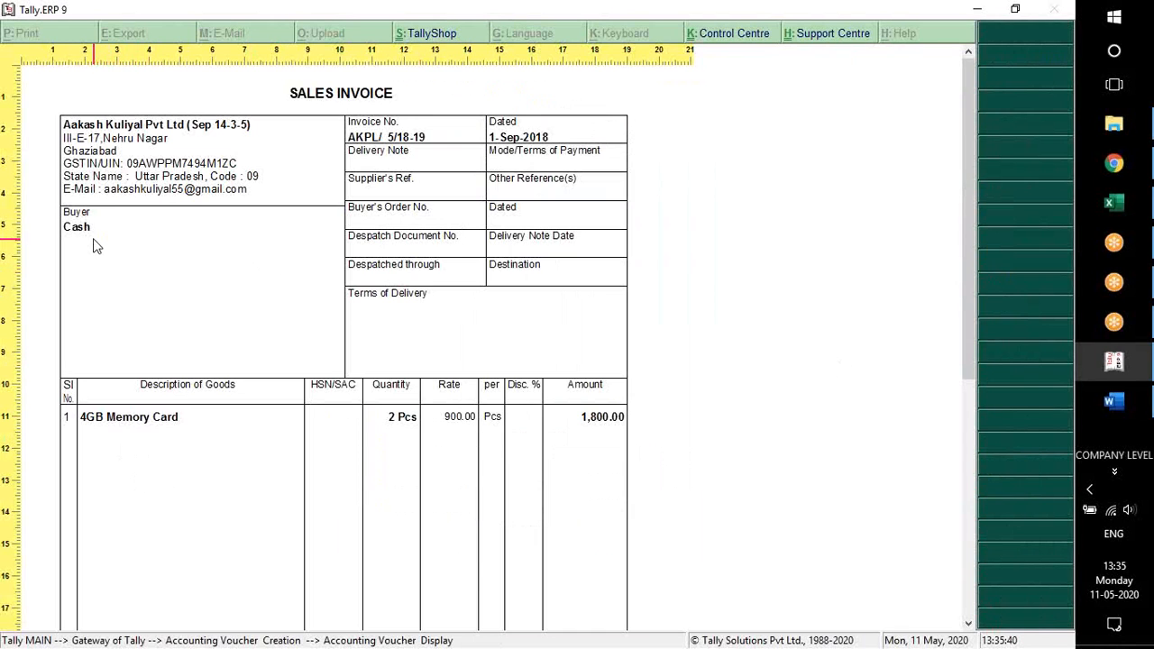
{"action": "scroll", "coordinate": [229, 204], "scroll_direction": "down", "scroll_amount": 1}
{"action": "scroll", "coordinate": [420, 491], "scroll_direction": "down", "scroll_amount": 10}
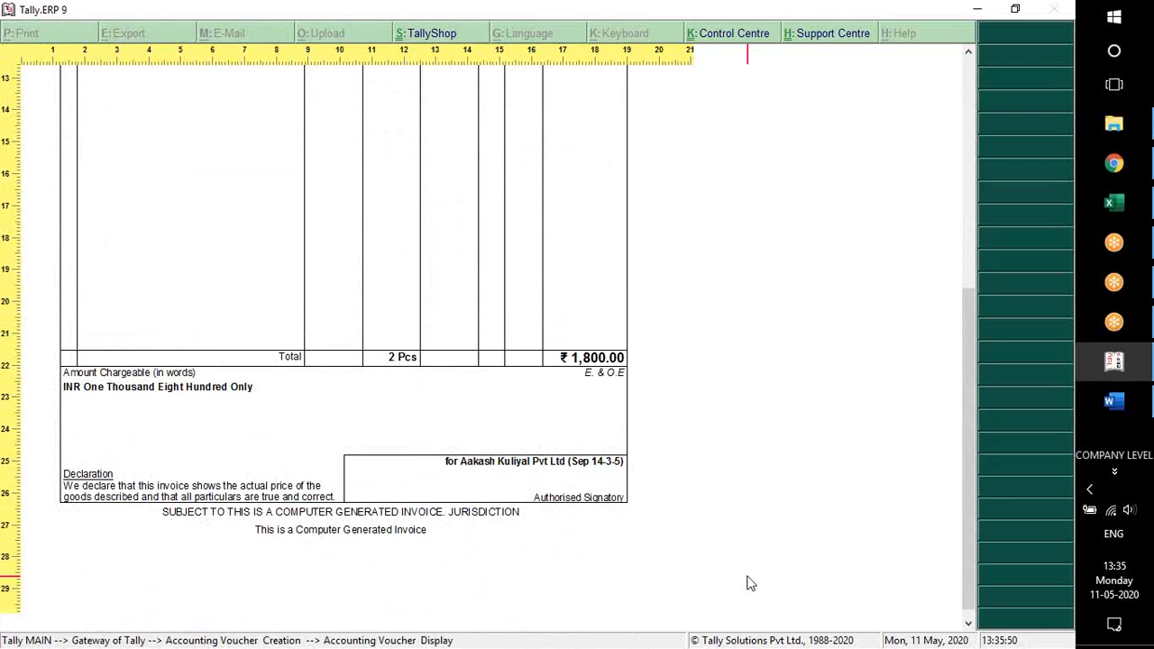
{"action": "left_click", "coordinate": [989, 293]}
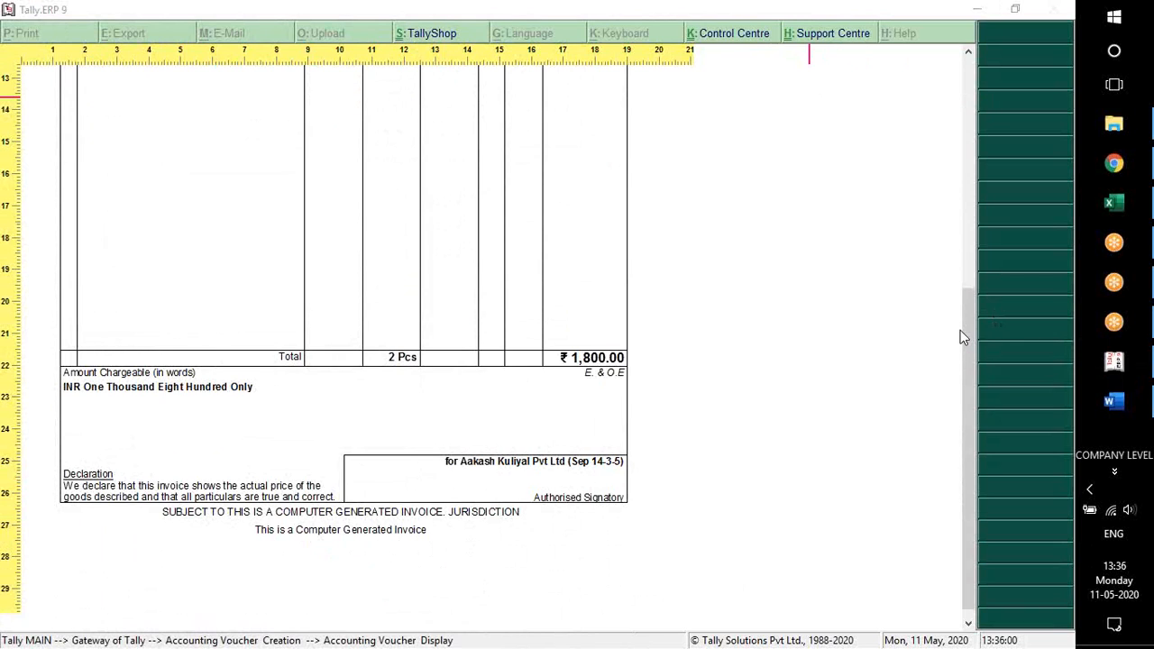
Close the enlarged invoice preview and quit the Cash Sales voucher entry
{"action": "left_click", "coordinate": [280, 419]}
{"action": "key", "text": "Escape"}
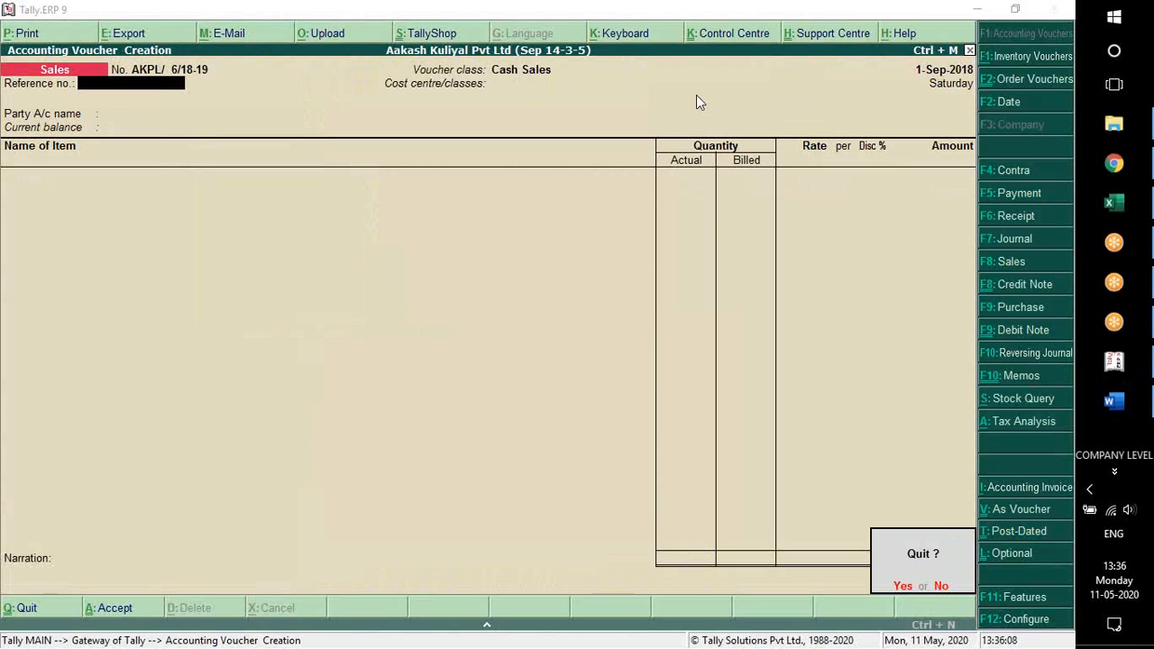
{"action": "left_click", "coordinate": [183, 81]}
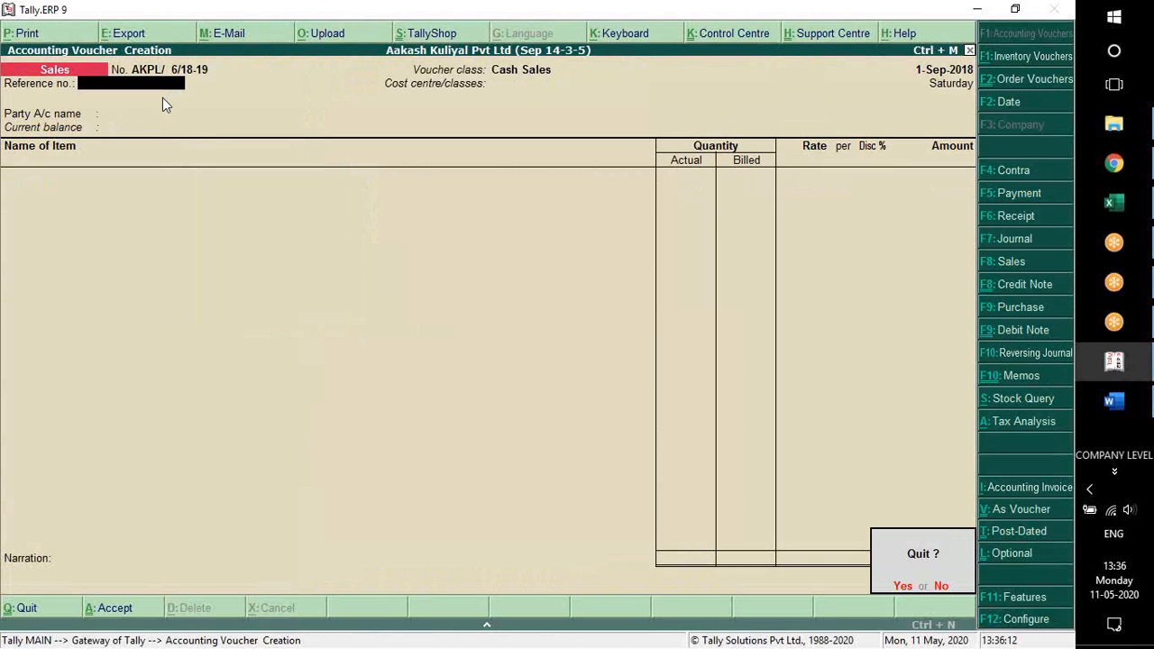
{"action": "key", "text": "Escape"}
{"action": "key", "text": "Escape"}
{"action": "key", "text": "Return"}
Start a new Sales voucher with the Credit Sales class and no cost centre class
{"action": "key", "text": "Down"}
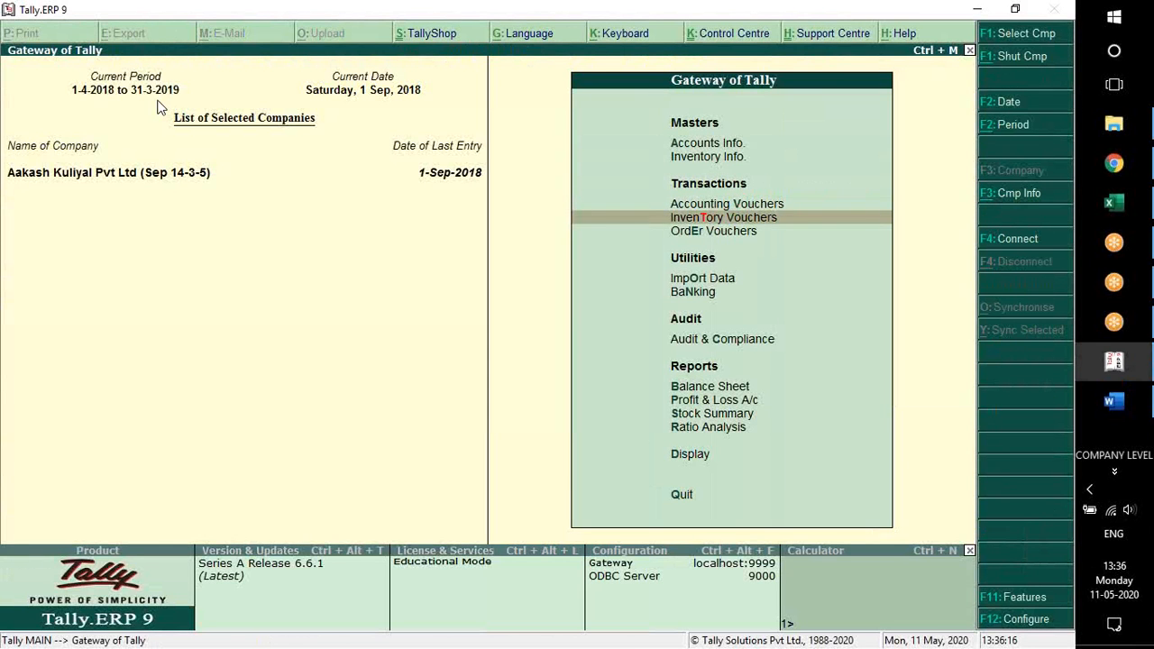
{"action": "key", "text": "Return"}
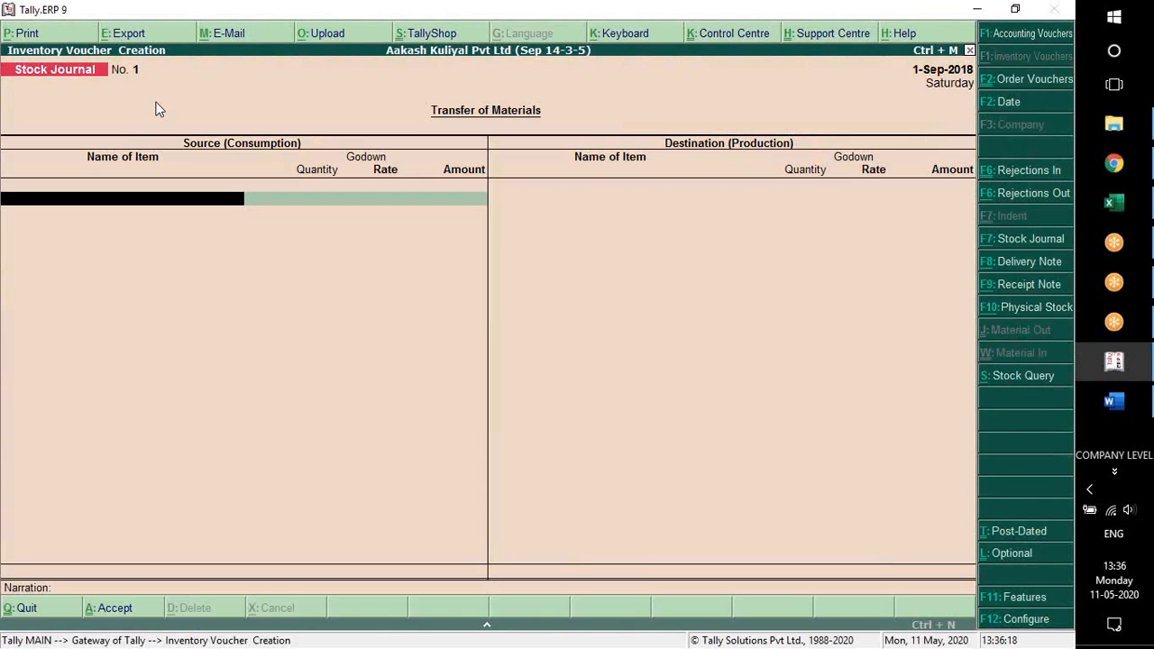
{"action": "key", "text": "F8"}
{"action": "key", "text": "Down"}
{"action": "key", "text": "Down"}
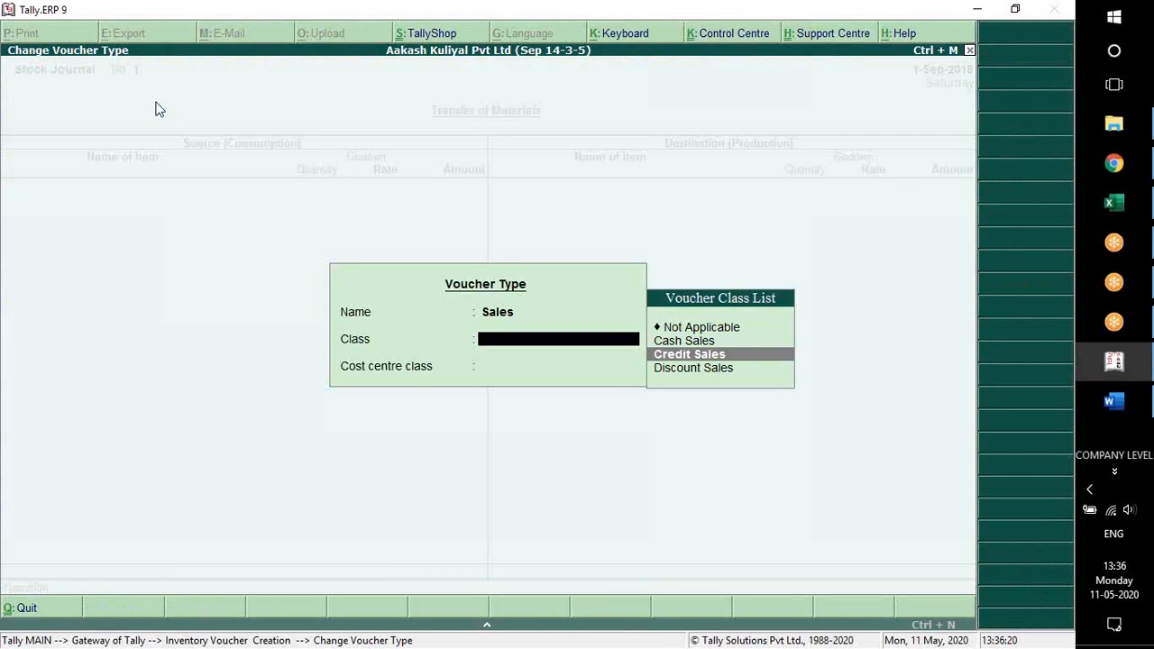
{"action": "key", "text": "Return"}
Leave the reference number empty, keep the cost centre as Not Applicable and set the party account to ANJALO
{"action": "key", "text": "Return"}
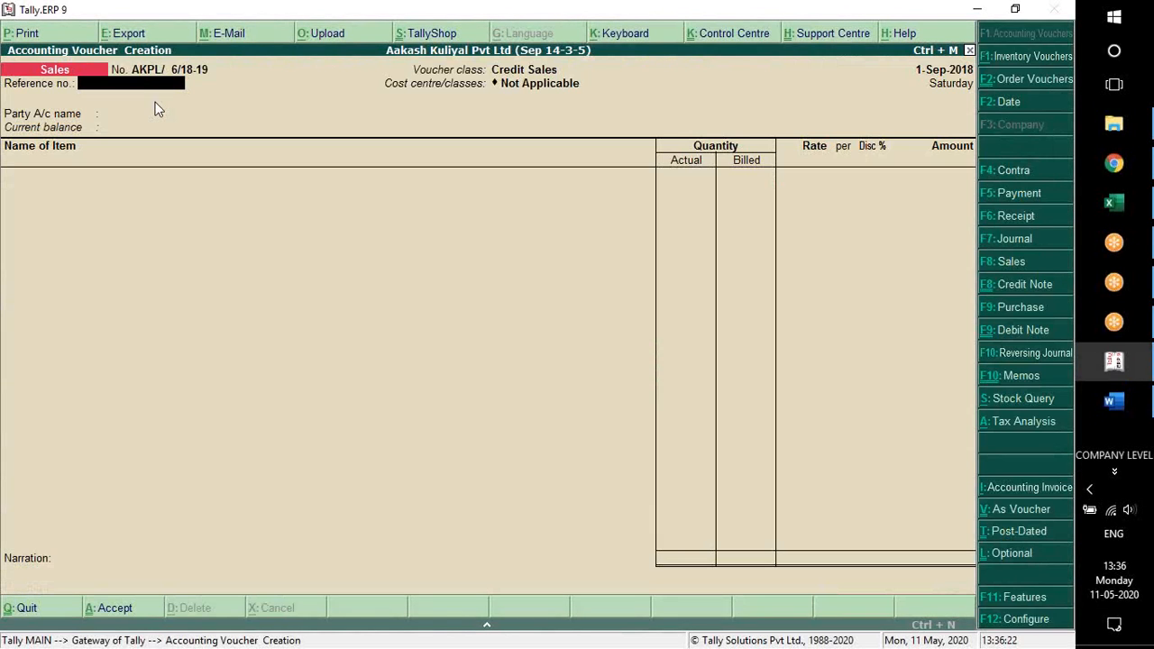
{"action": "key", "text": "Return"}
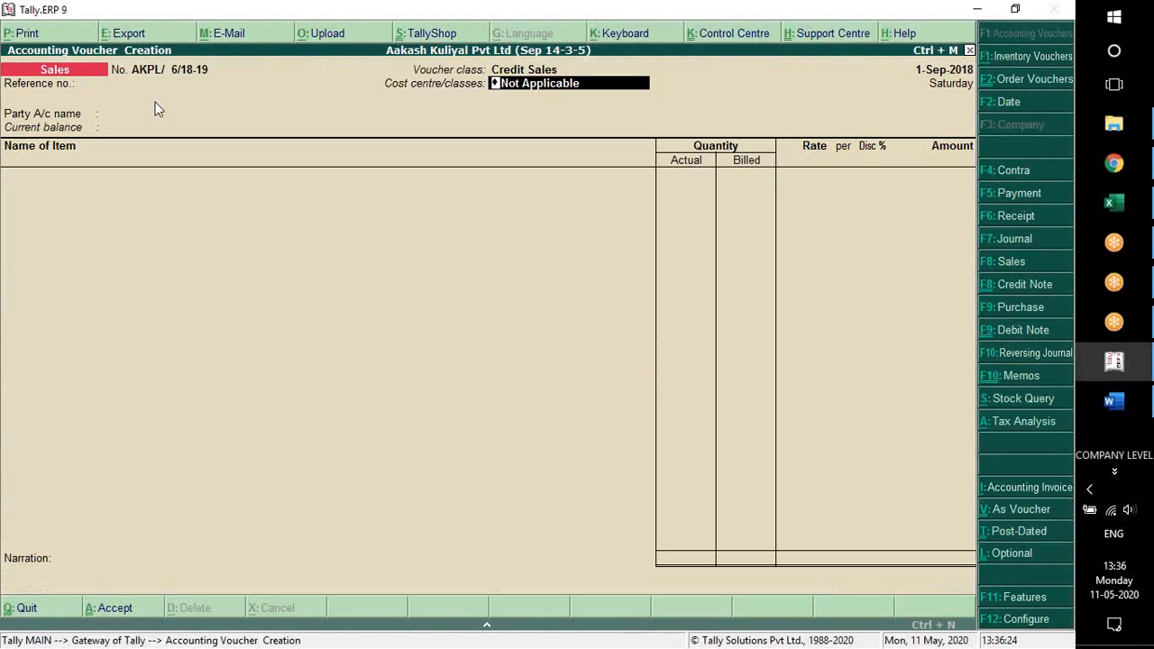
{"action": "key", "text": "Return"}
{"action": "key", "text": "Down"}
{"action": "key", "text": "Down"}
{"action": "key", "text": "Down"}
{"action": "key", "text": "Down"}
{"action": "key", "text": "Down"}
{"action": "key", "text": "Down"}
{"action": "key", "text": "Down"}
{"action": "key", "text": "Down"}
{"action": "key", "text": "Down"}
{"action": "key", "text": "Down"}
{"action": "key", "text": "Down"}
{"action": "key", "text": "Down"}
{"action": "key", "text": "Down"}
{"action": "key", "text": "Down"}
{"action": "key", "text": "Down"}
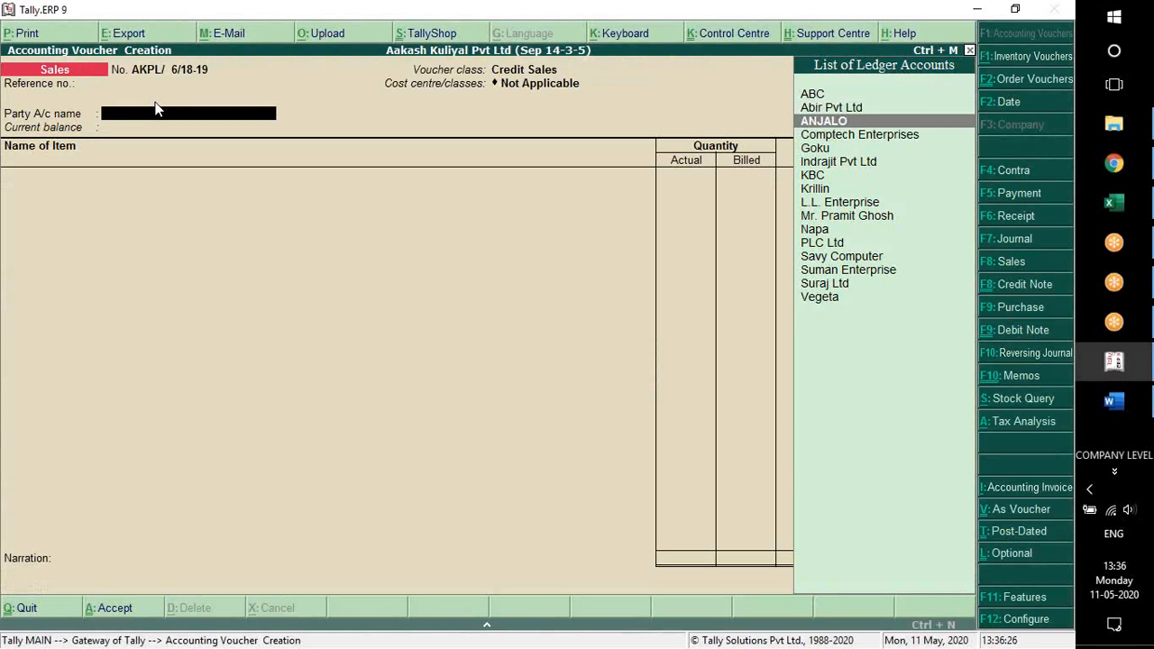
{"action": "key", "text": "Up"}
{"action": "key", "text": "Up"}
{"action": "key", "text": "Up"}
{"action": "key", "text": "Up"}
{"action": "key", "text": "Up"}
{"action": "key", "text": "Up"}
{"action": "key", "text": "Up"}
{"action": "key", "text": "Up"}
{"action": "key", "text": "Up"}
{"action": "key", "text": "Up"}
{"action": "key", "text": "Up"}
{"action": "key", "text": "Up"}
{"action": "key", "text": "Up"}
{"action": "key", "text": "Up"}
{"action": "key", "text": "Down"}
{"action": "key", "text": "Down"}
{"action": "key", "text": "Down"}
{"action": "key", "text": "Down"}
{"action": "key", "text": "Down"}
{"action": "key", "text": "Down"}
{"action": "key", "text": "Down"}
{"action": "key", "text": "Down"}
{"action": "key", "text": "Down"}
{"action": "key", "text": "Down"}
{"action": "key", "text": "Down"}
{"action": "key", "text": "Down"}
{"action": "key", "text": "Down"}
{"action": "key", "text": "Down"}
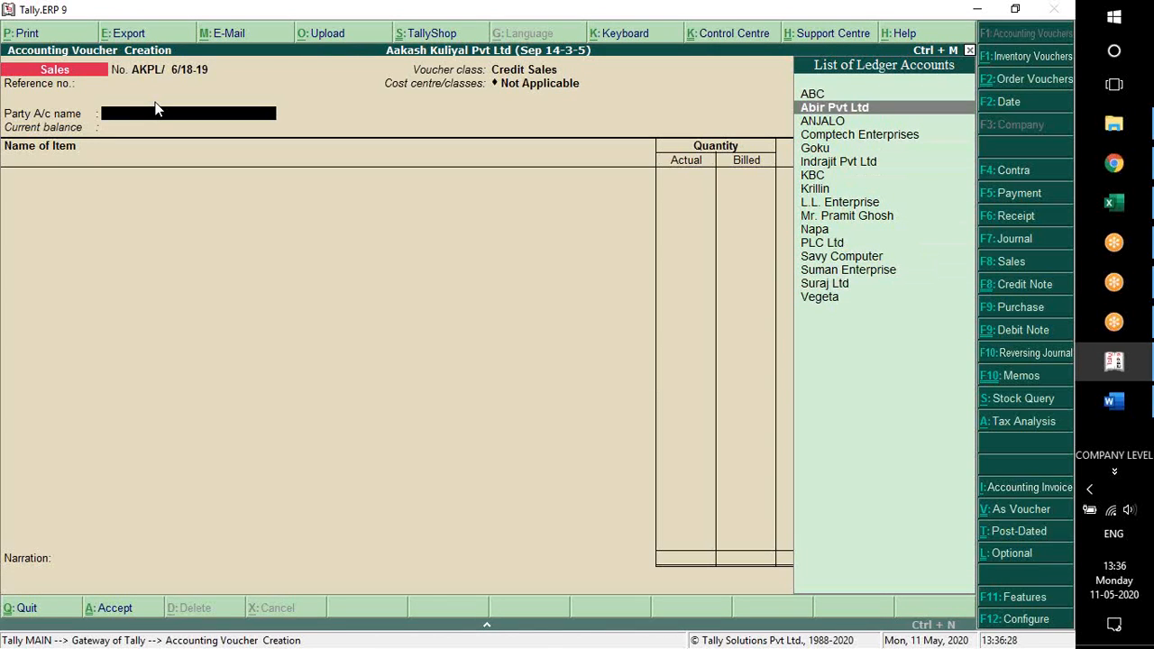
{"action": "key", "text": "Up"}
{"action": "key", "text": "Up"}
{"action": "key", "text": "Up"}
{"action": "key", "text": "Up"}
{"action": "key", "text": "Up"}
{"action": "key", "text": "Up"}
{"action": "key", "text": "Up"}
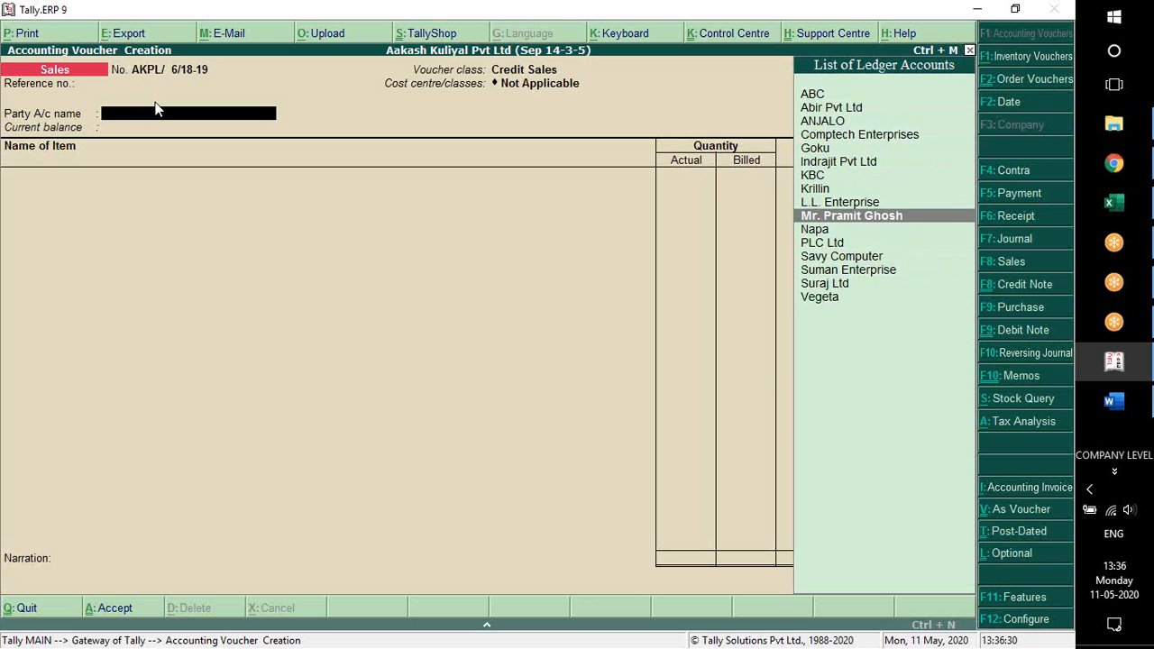
{"action": "key", "text": "Down"}
{"action": "key", "text": "Down"}
{"action": "key", "text": "Down"}
{"action": "key", "text": "Down"}
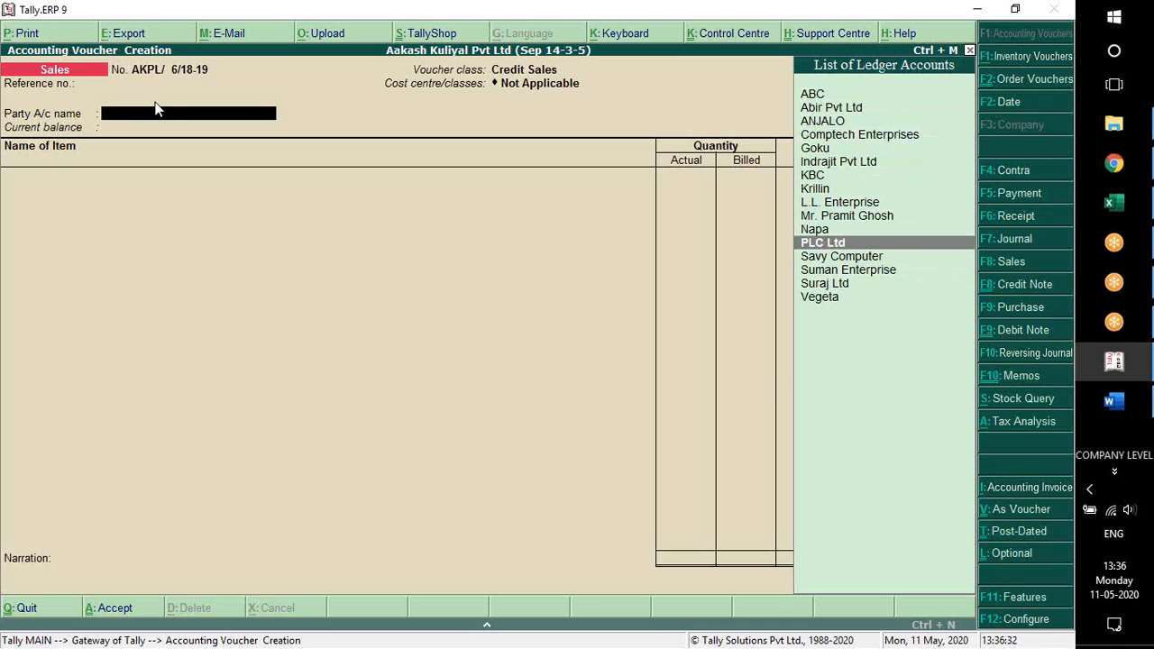
{"action": "key", "text": "Up"}
{"action": "key", "text": "Up"}
{"action": "key", "text": "Down"}
{"action": "key", "text": "Down"}
{"action": "key", "text": "Down"}
{"action": "key", "text": "Down"}
{"action": "key", "text": "Up"}
{"action": "key", "text": "Down"}
{"action": "key", "text": "Up"}
{"action": "key", "text": "Up"}
{"action": "key", "text": "Up"}
{"action": "key", "text": "Up"}
{"action": "key", "text": "Up"}
{"action": "key", "text": "Up"}
{"action": "key", "text": "Up"}
{"action": "key", "text": "Up"}
{"action": "key", "text": "Up"}
{"action": "key", "text": "Up"}
{"action": "key", "text": "Up"}
{"action": "key", "text": "Up"}
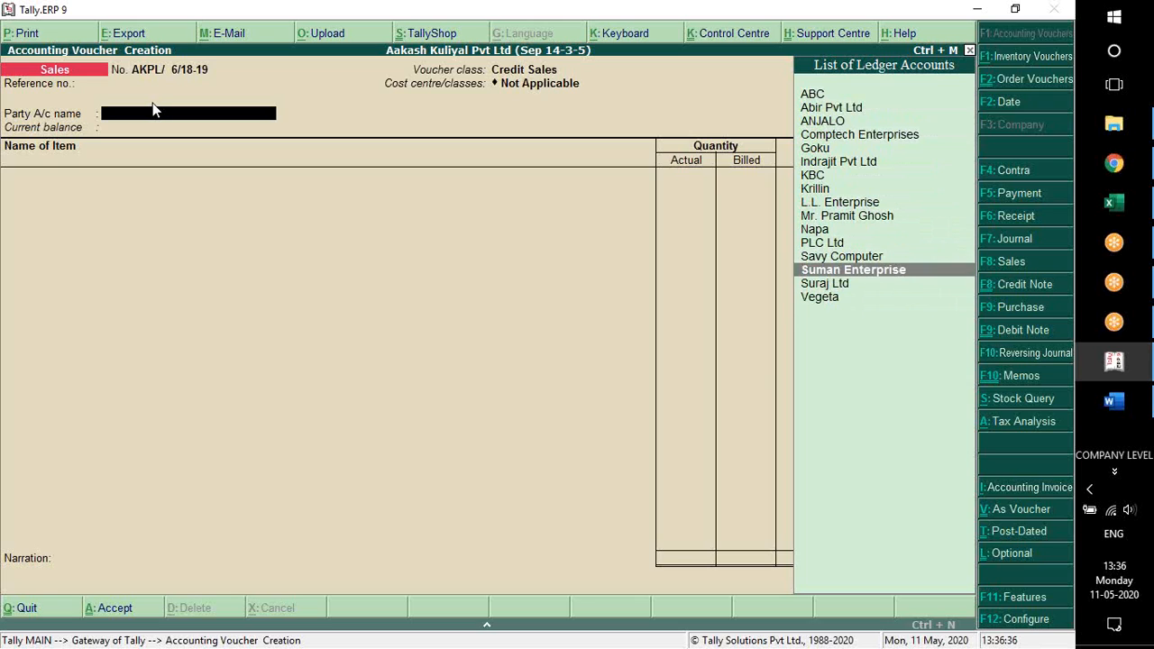
{"action": "key", "text": "Return"}
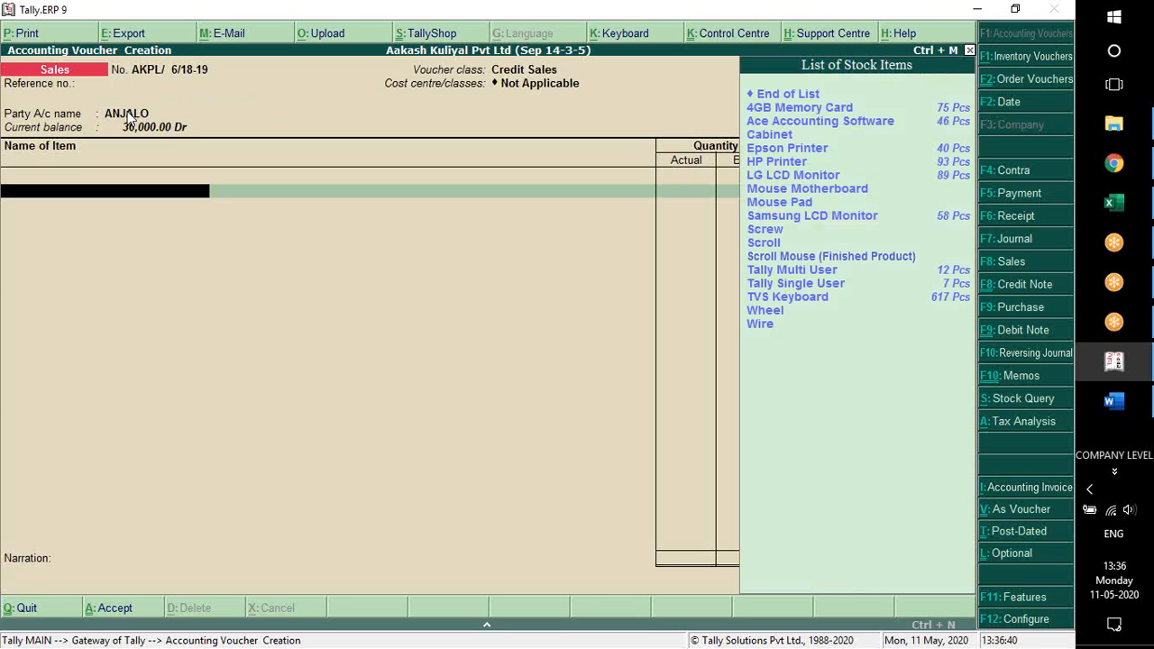
Allocate 5 Pcs of Ace Accounting Software from the Kolkata godown at a rate of 15,500 without a discount
{"action": "key", "text": "Down"}
{"action": "key", "text": "Return"}
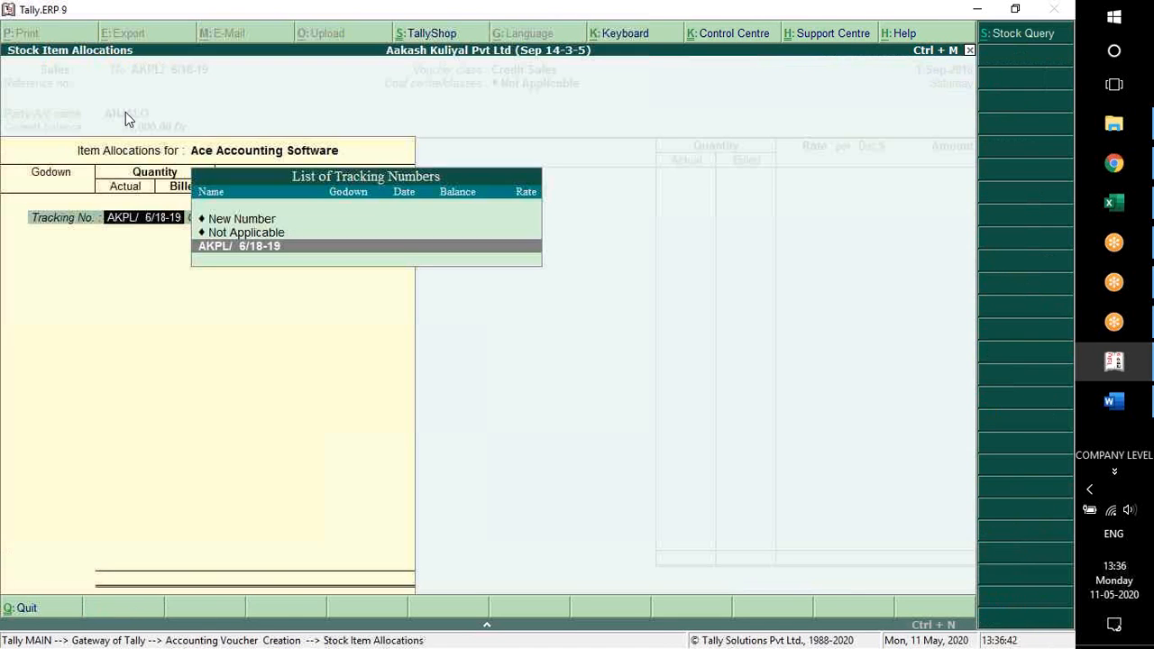
{"action": "key", "text": "Return"}
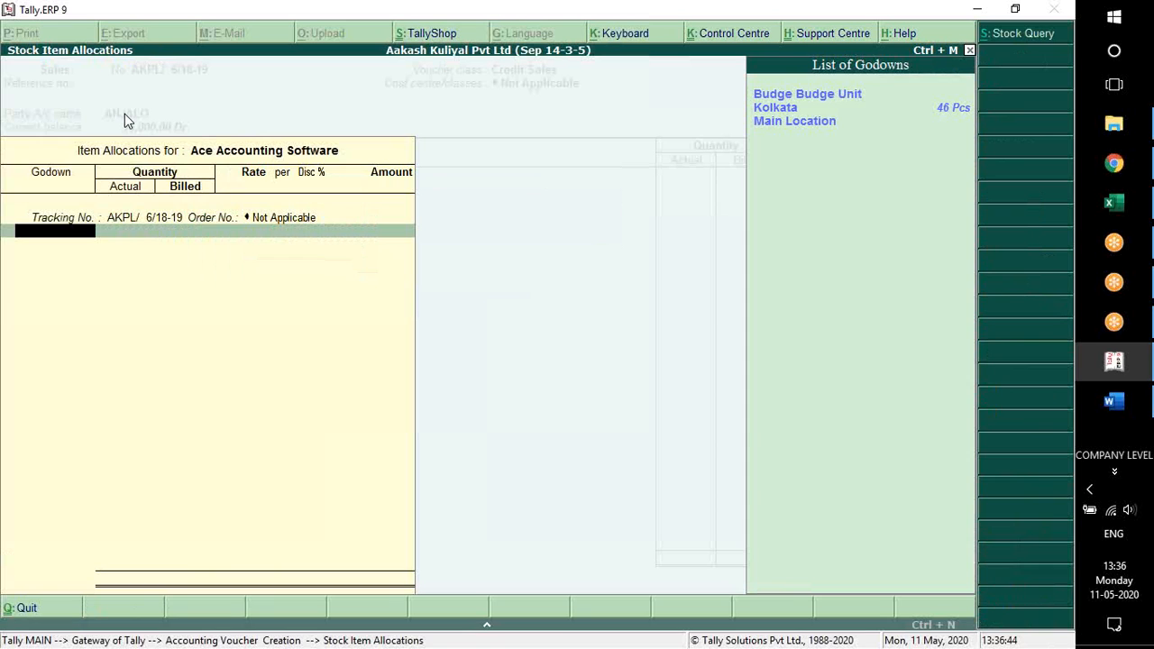
{"action": "key", "text": "Down"}
{"action": "key", "text": "Return"}
{"action": "type", "text": "5"}
{"action": "key", "text": "Return"}
{"action": "key", "text": "Return"}
Finish the item list, leave the narration empty and save the Credit Sales voucher
{"action": "key", "text": "Return"}
{"action": "key", "text": "Return"}
{"action": "key", "text": "Return"}
{"action": "key", "text": "Return"}
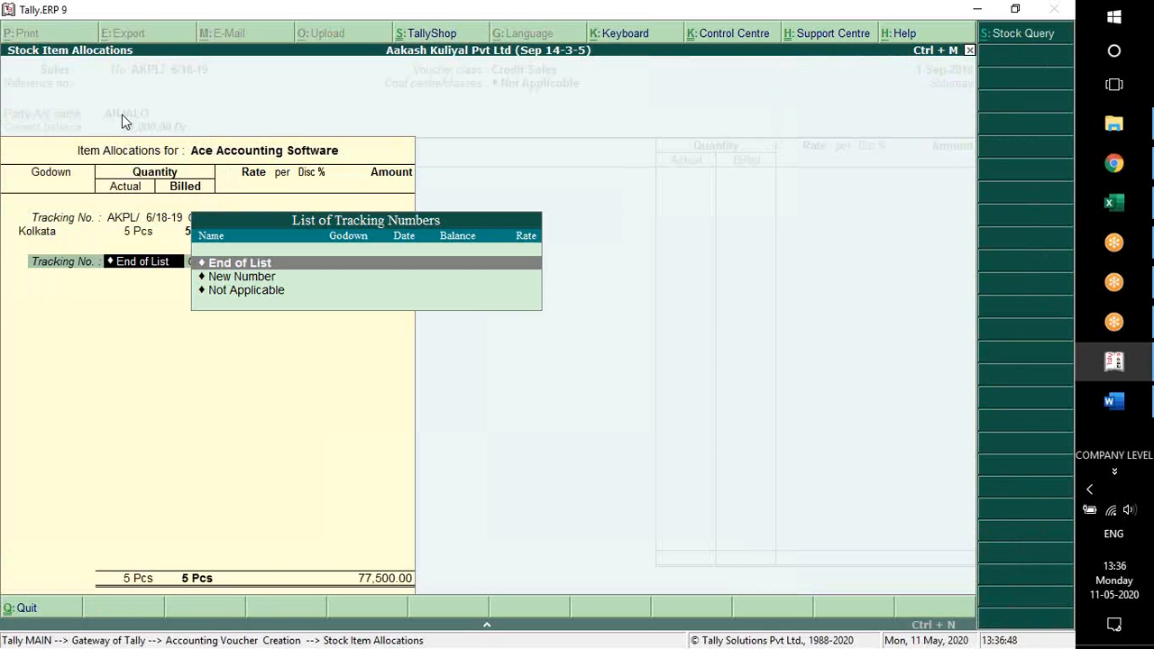
{"action": "key", "text": "Return"}
{"action": "key", "text": "Return"}
{"action": "key", "text": "Return"}
{"action": "key", "text": "Return"}
{"action": "key", "text": "Return"}
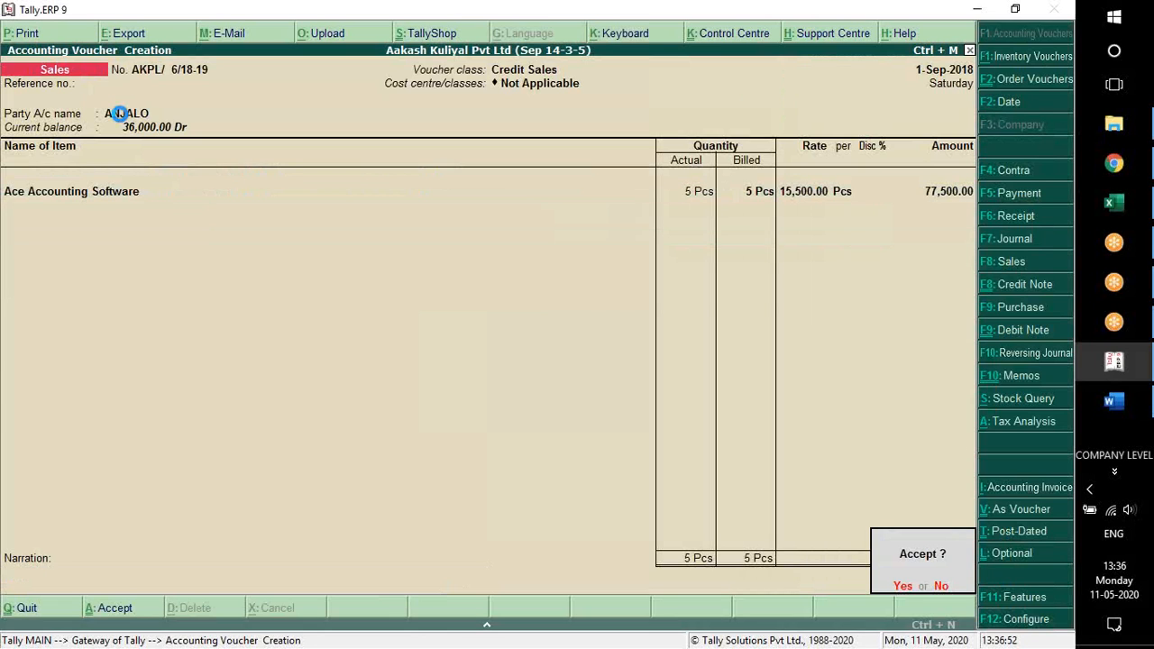
{"action": "key", "text": "Return"}
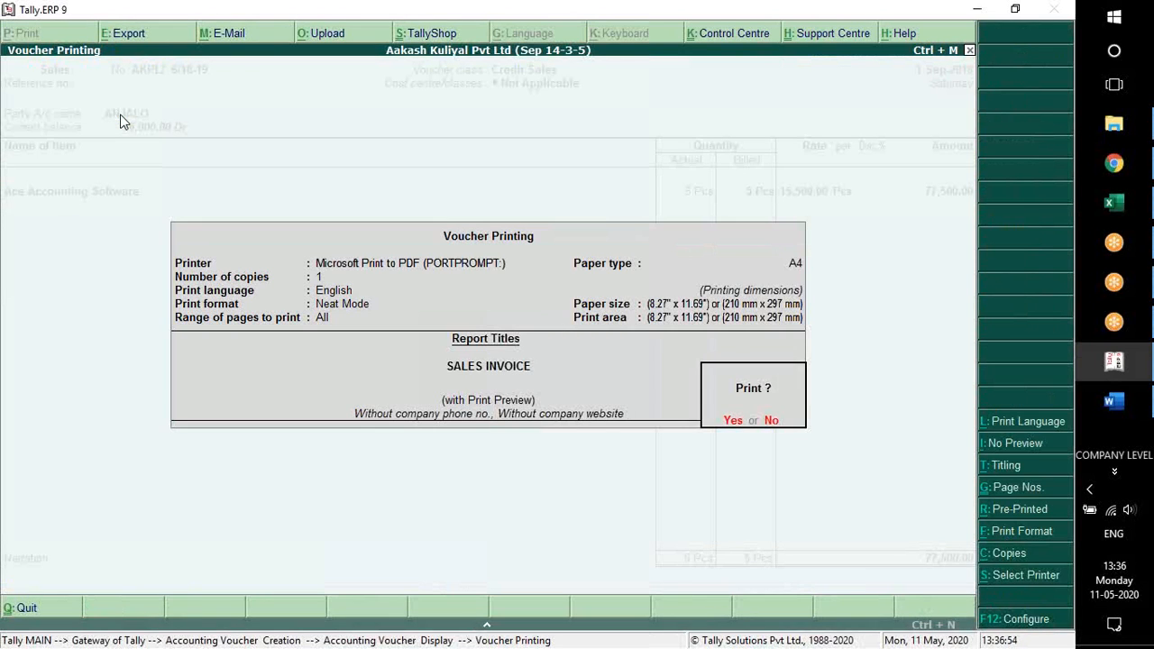
Examine the Credit Sales invoice in an enlarged print preview, and return to the Gateway of Tally
{"action": "key", "text": "Return"}
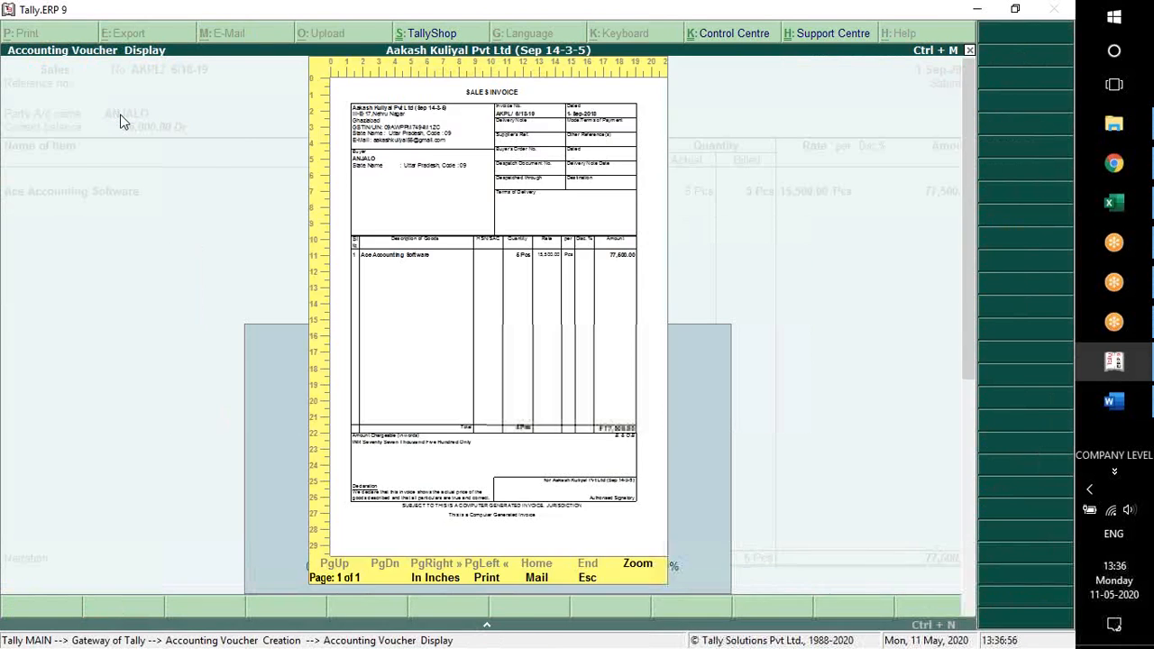
{"action": "key", "text": "Return"}
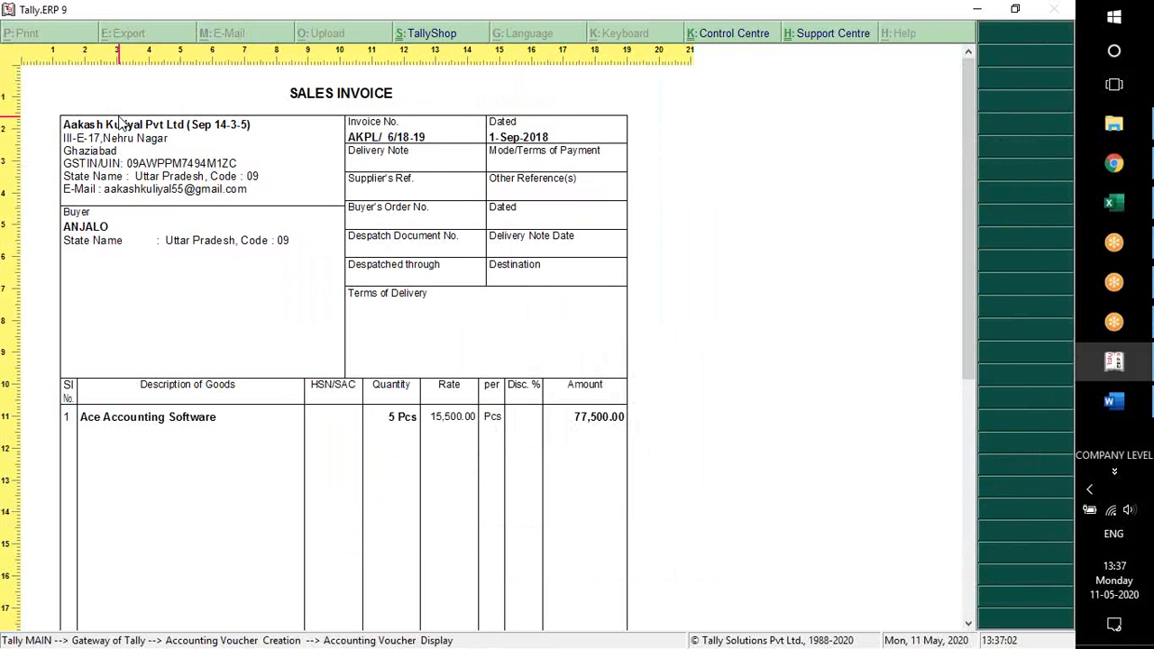
{"action": "key", "text": "Escape"}
{"action": "key", "text": "Escape"}
{"action": "key", "text": "Escape"}
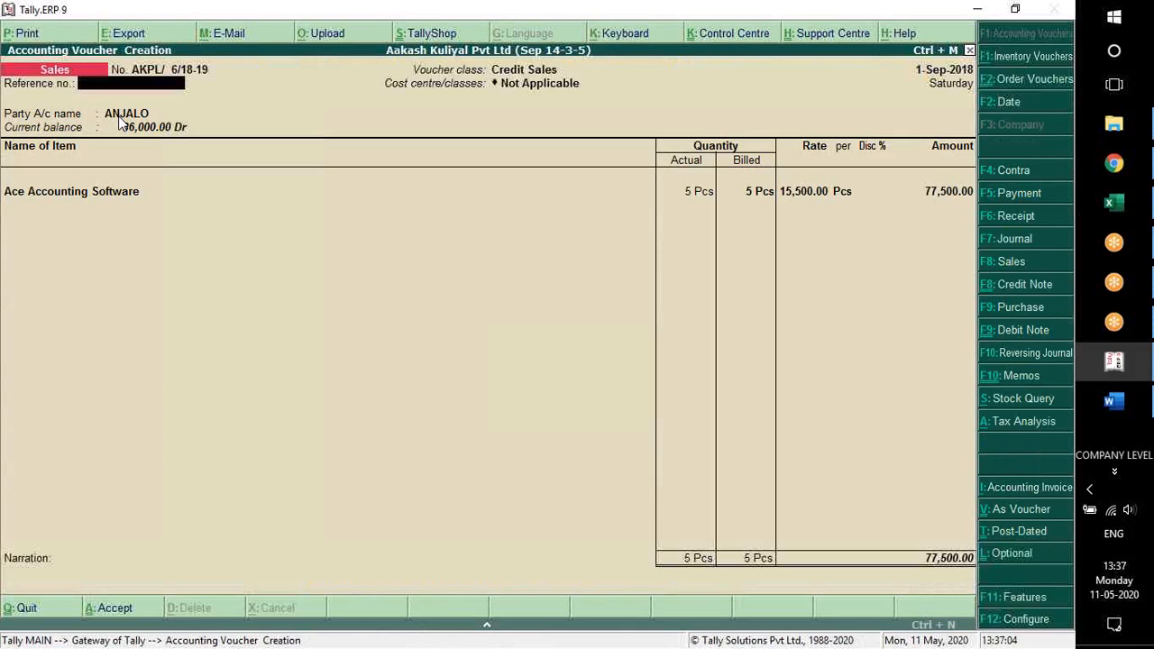
{"action": "key", "text": "Return"}
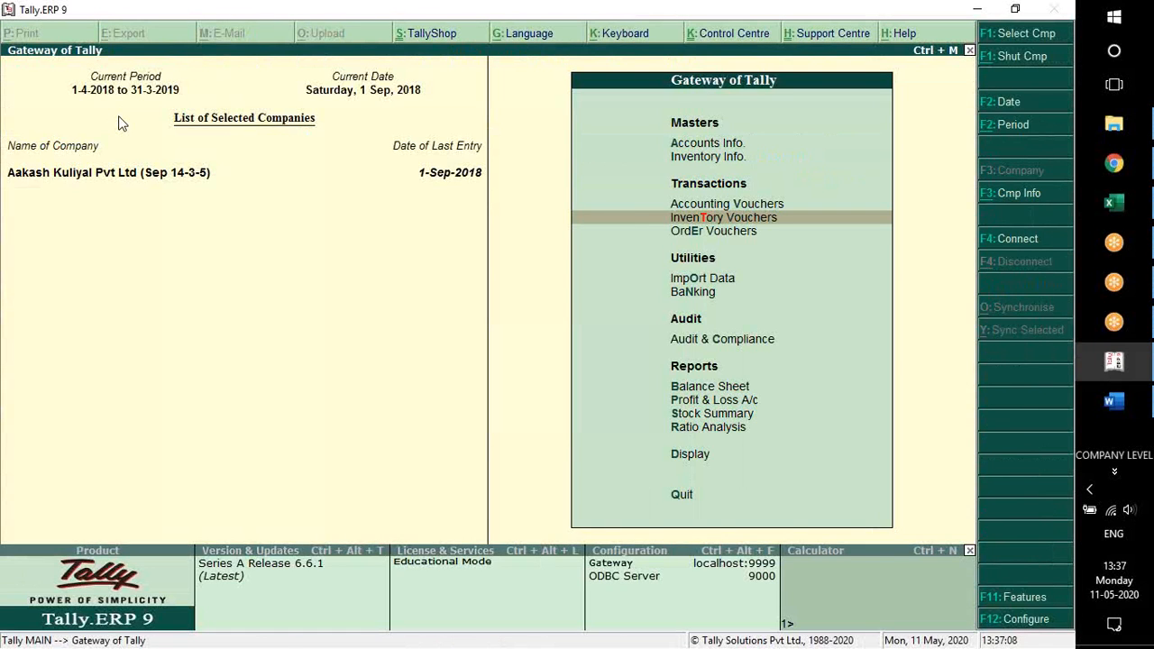
Start a new Sales voucher with the Discount Sales class and no cost centre class
{"action": "key", "text": "Return"}
{"action": "key", "text": "F8"}
{"action": "key", "text": "Down"}
{"action": "key", "text": "Down"}
{"action": "key", "text": "Down"}
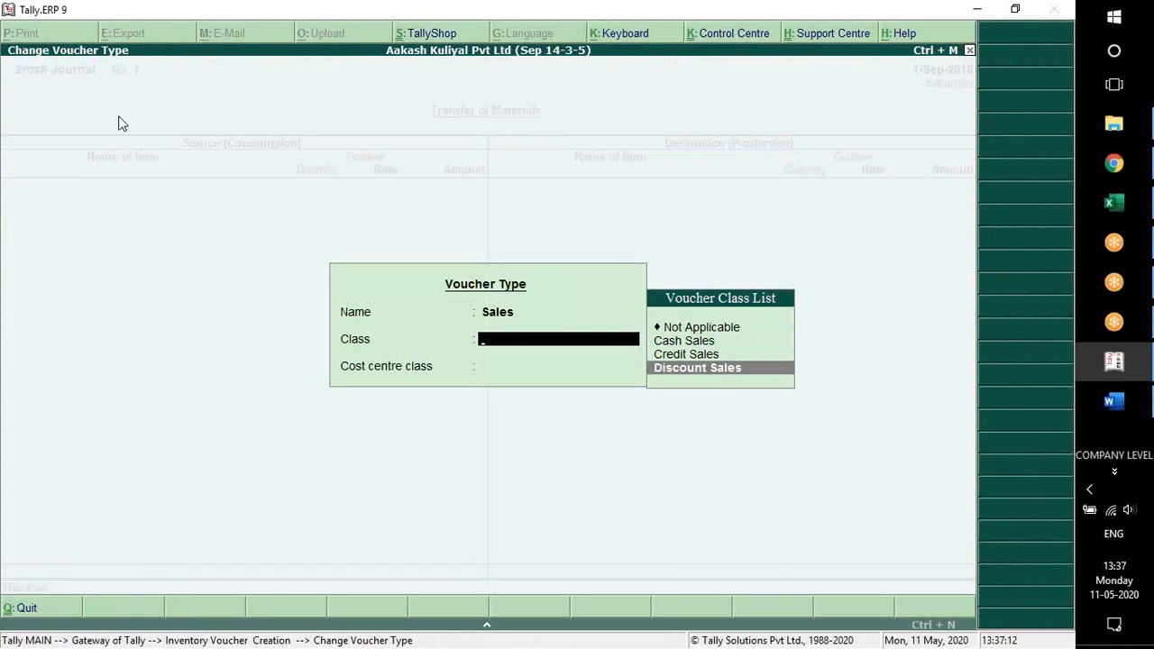
{"action": "key", "text": "Return"}
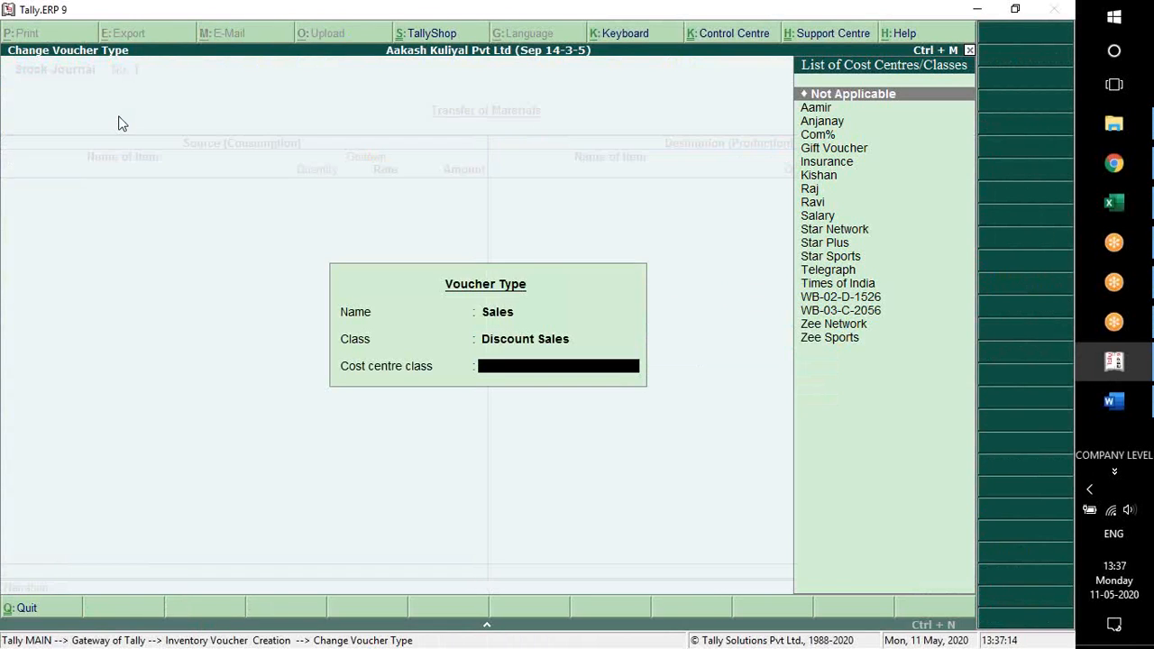
{"action": "key", "text": "BackSpace"}
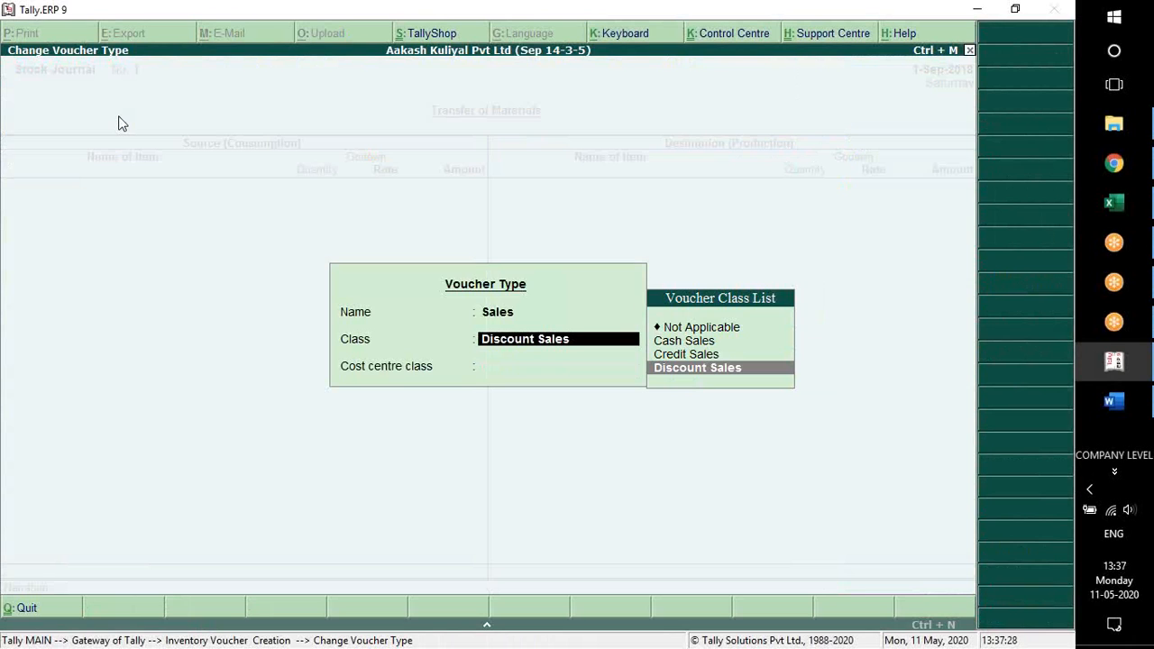
{"action": "key", "text": "Return"}
Leave the Discount Sales voucher's reference number empty, keep the cost centre as Not Applicable and set the party account to ABC
{"action": "key", "text": "Return"}
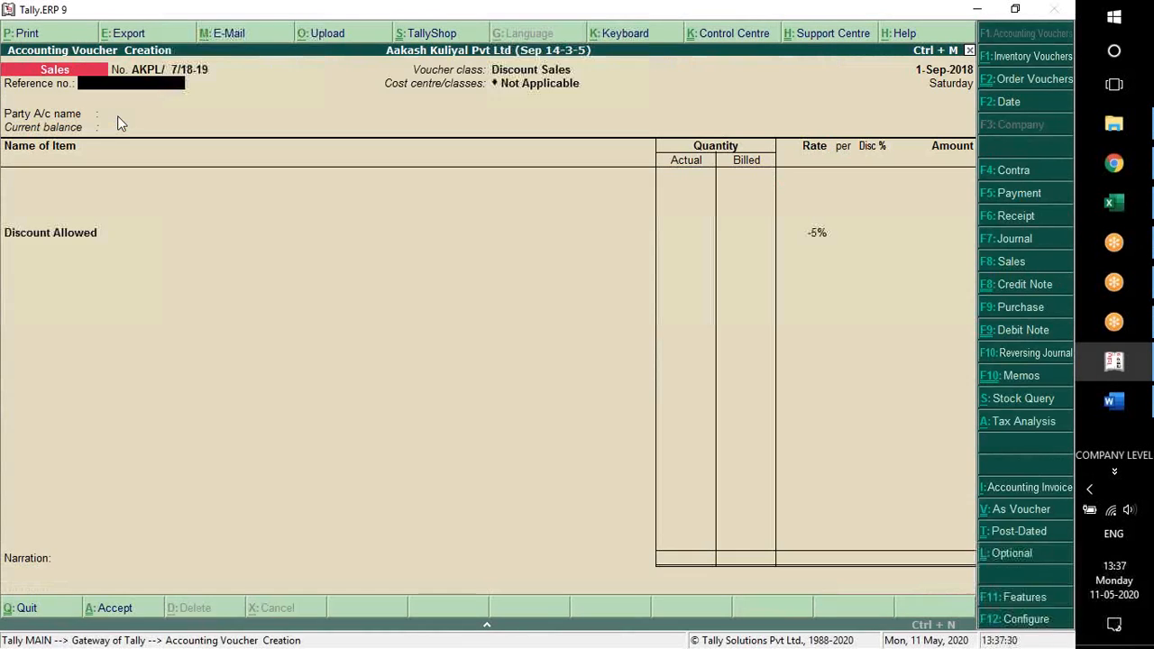
{"action": "key", "text": "Return"}
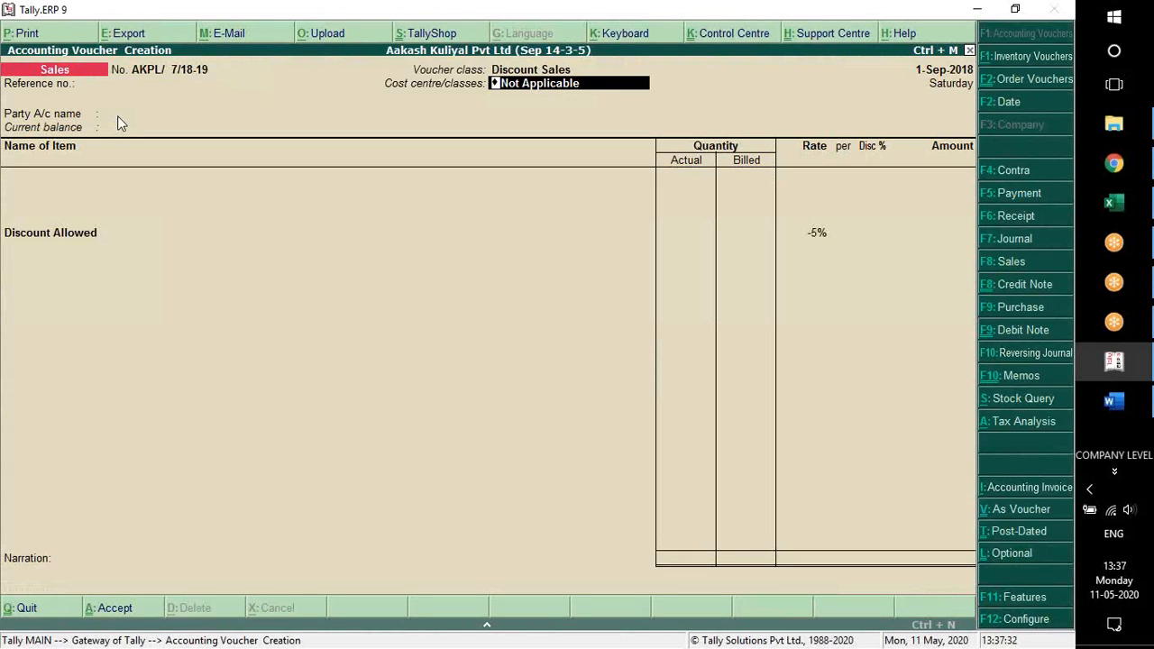
{"action": "key", "text": "Return"}
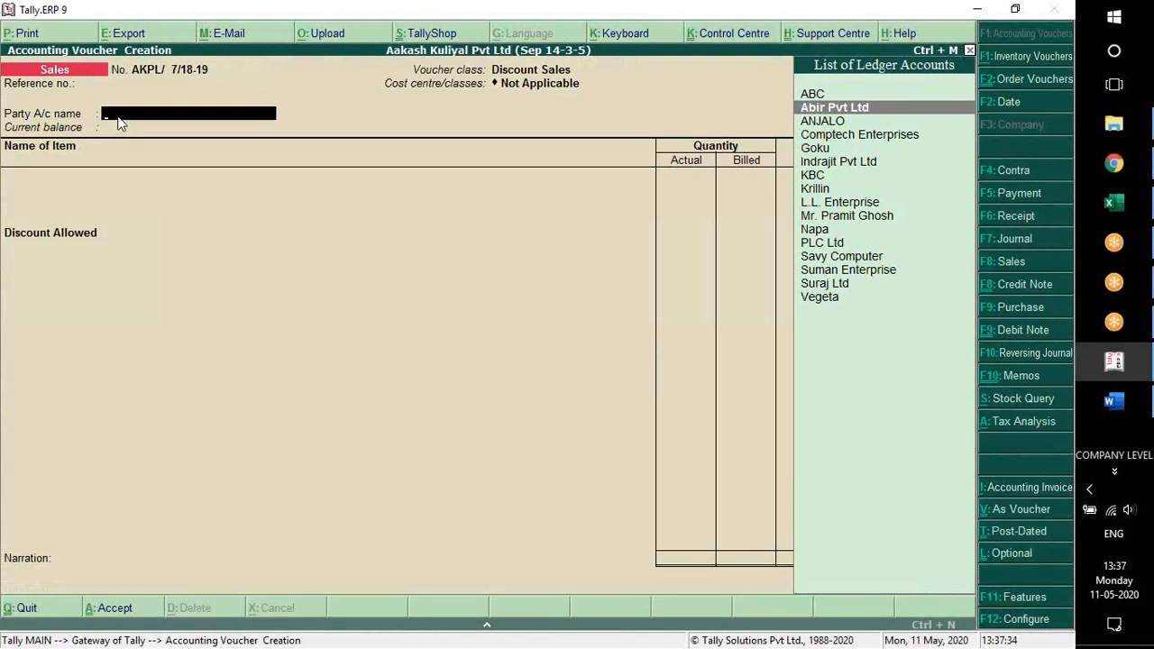
{"action": "key", "text": "Return"}
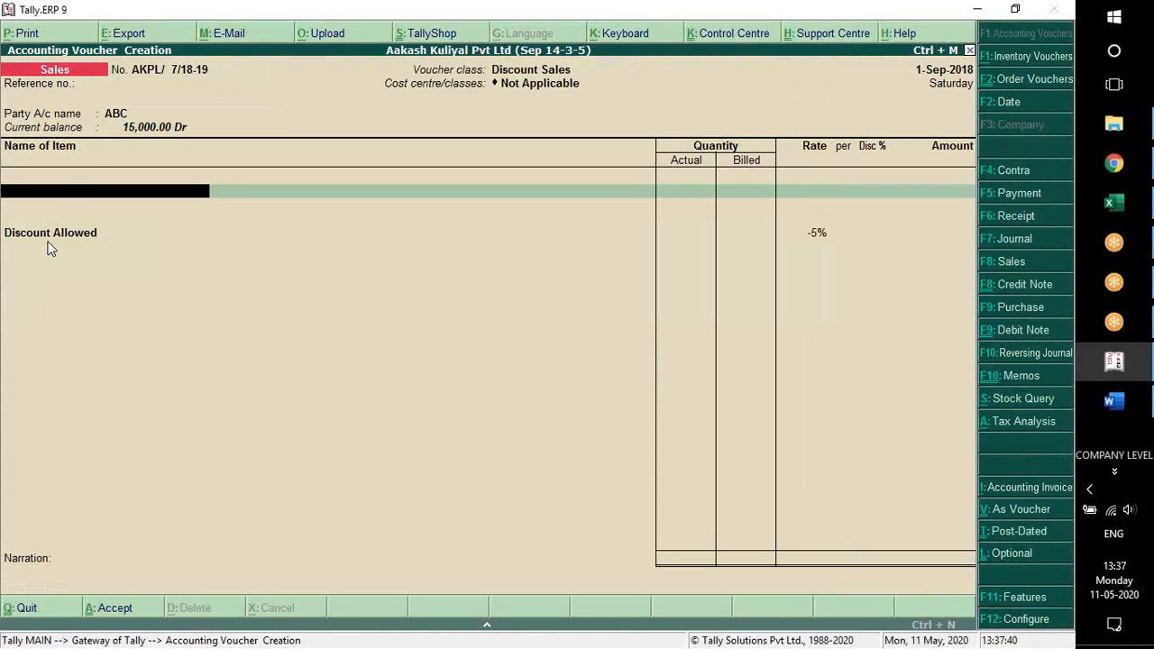
Add HP Printer to the Discount Sales voucher, keeping the voucher's own tracking number and the order number as Not Applicable
{"action": "key", "text": "space"}
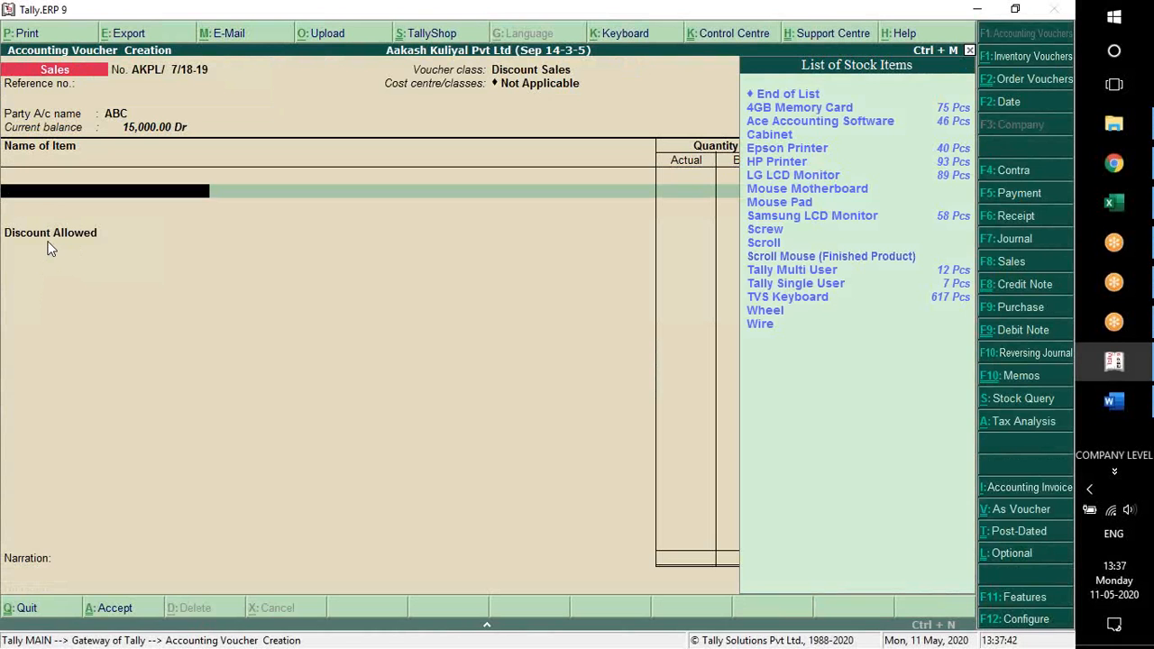
{"action": "key", "text": "Down"}
{"action": "key", "text": "Down"}
{"action": "key", "text": "Down"}
{"action": "key", "text": "Down"}
{"action": "key", "text": "Down"}
{"action": "key", "text": "Return"}
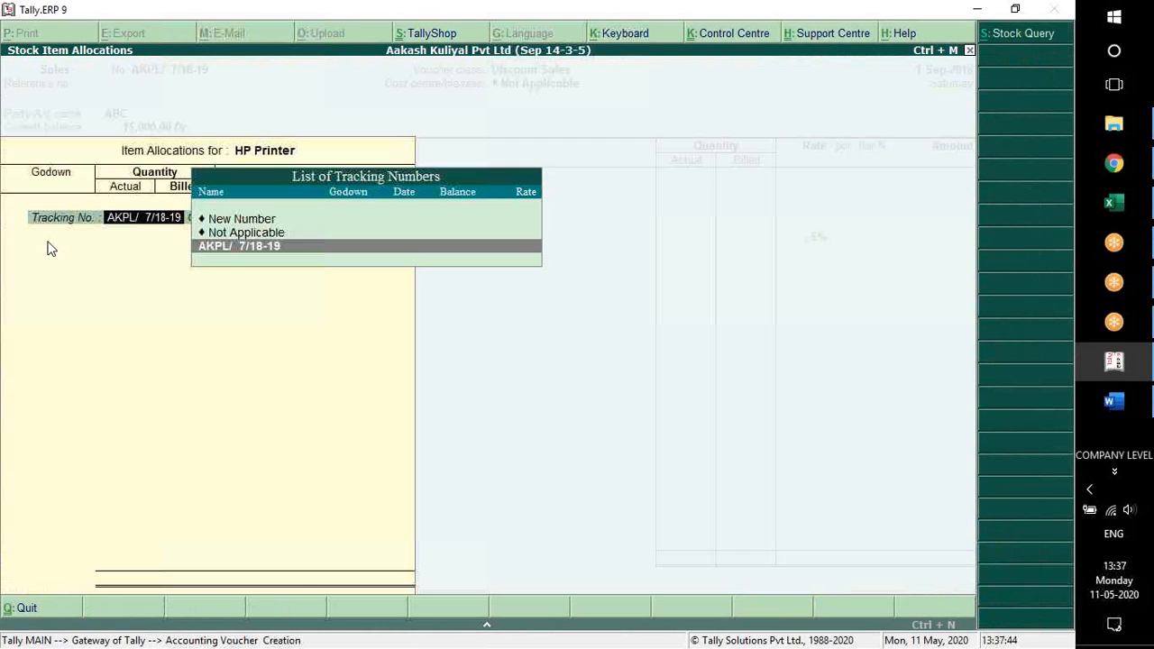
{"action": "key", "text": "Return"}
Allocate 3 Pcs of HP Printer from the Kolkata godown at a rate of 7,150.00 with no item discount
{"action": "key", "text": "Return"}
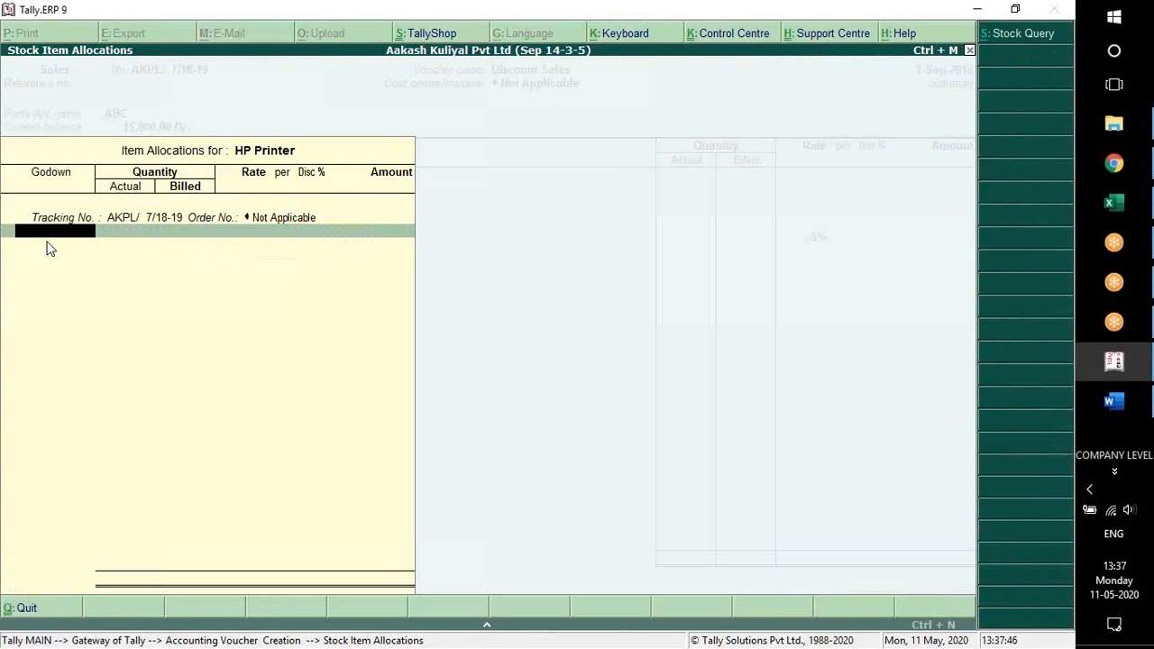
{"action": "key", "text": "Down"}
{"action": "key", "text": "Return"}
{"action": "type", "text": "3"}
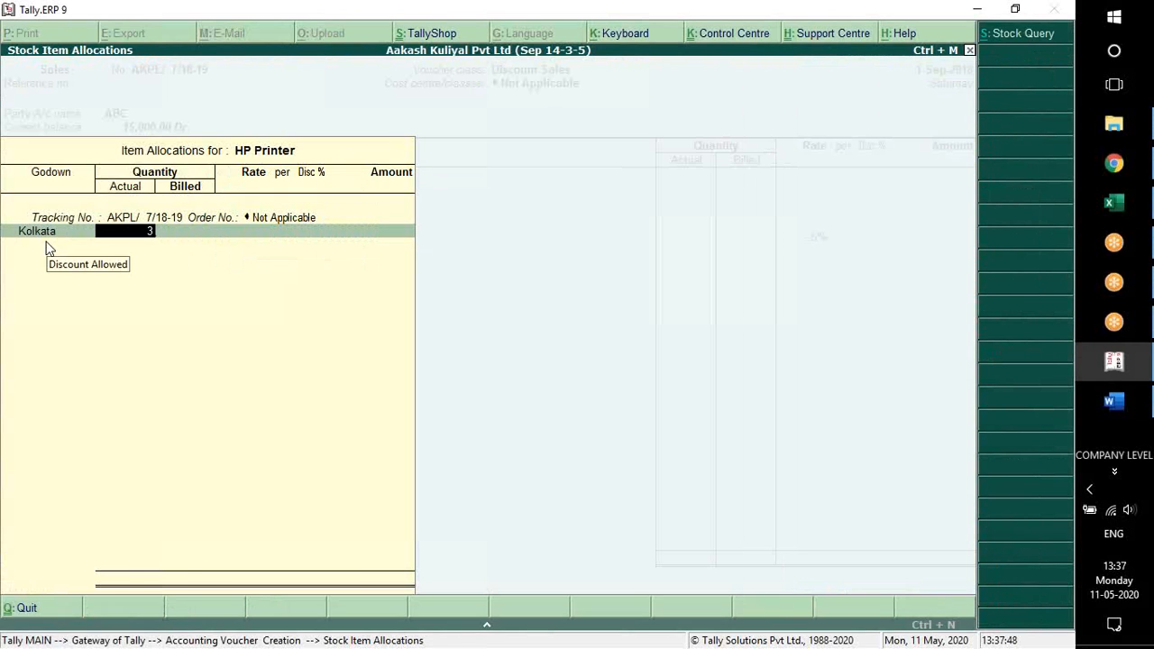
{"action": "key", "text": "Return"}
{"action": "key", "text": "Return"}
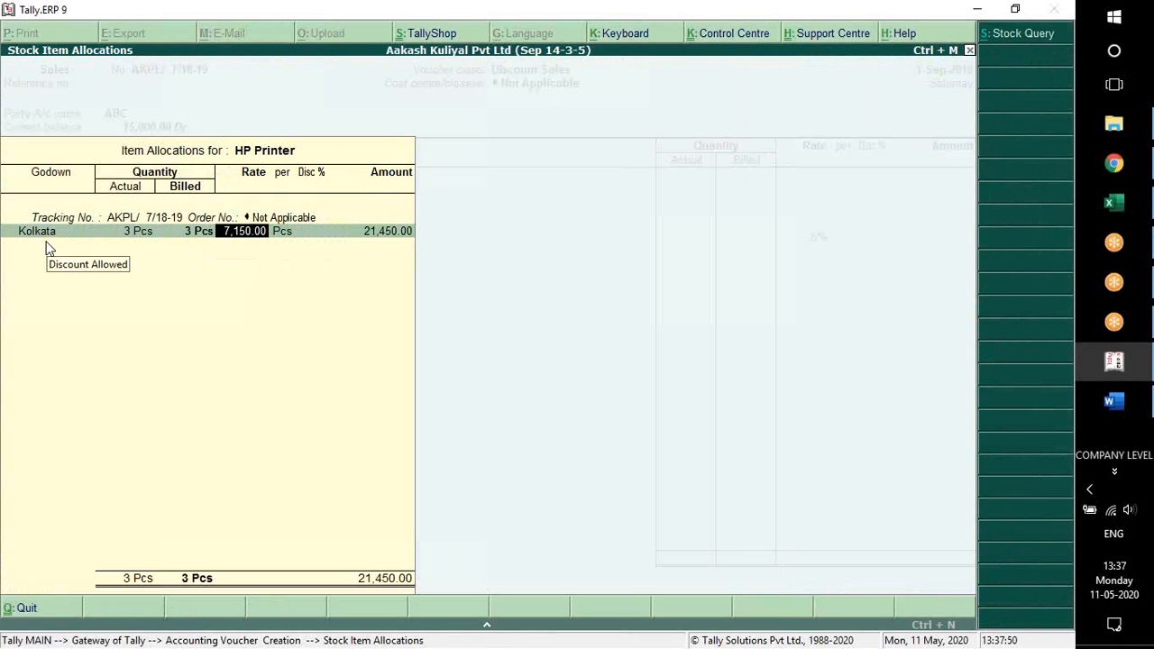
{"action": "key", "text": "Return"}
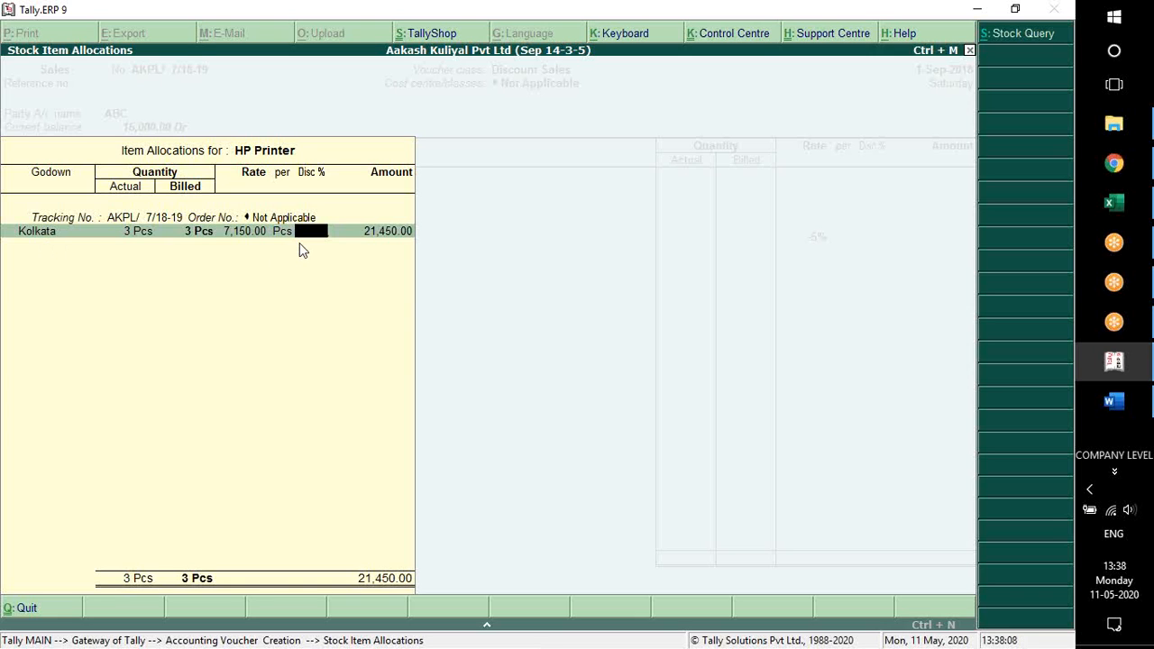
{"action": "key", "text": "Return"}
{"action": "key", "text": "Return"}
{"action": "key", "text": "Return"}
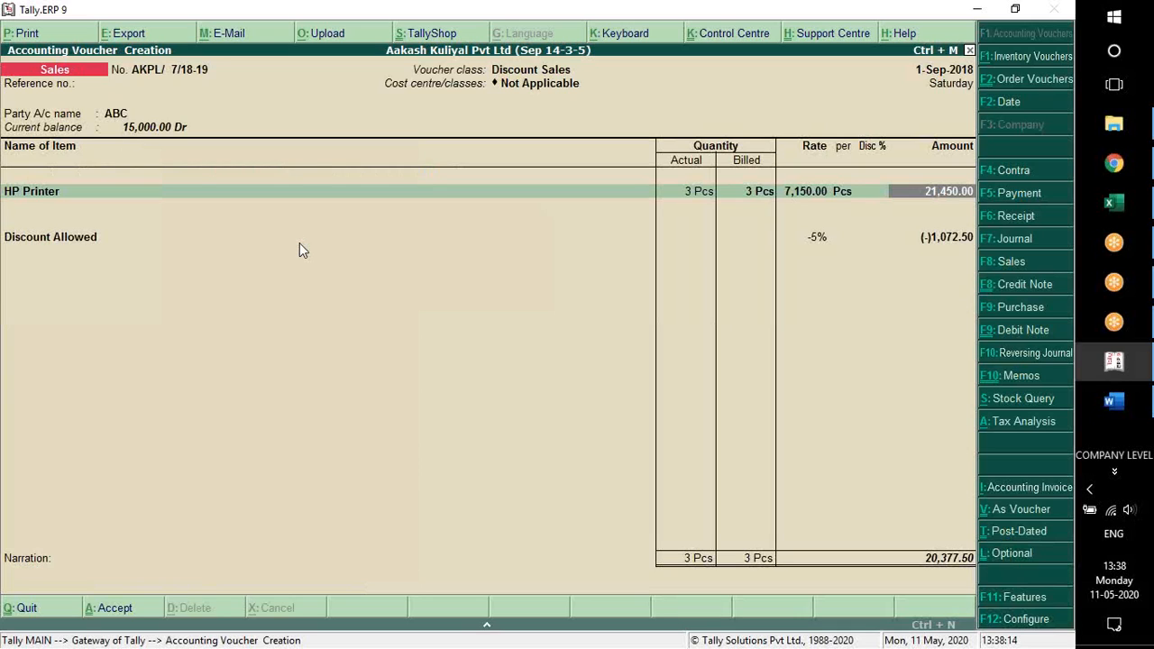
Finish the item list to review the 5% Discount Allowed deduction, and leave the Discount Sales voucher without saving
{"action": "key", "text": "Return"}
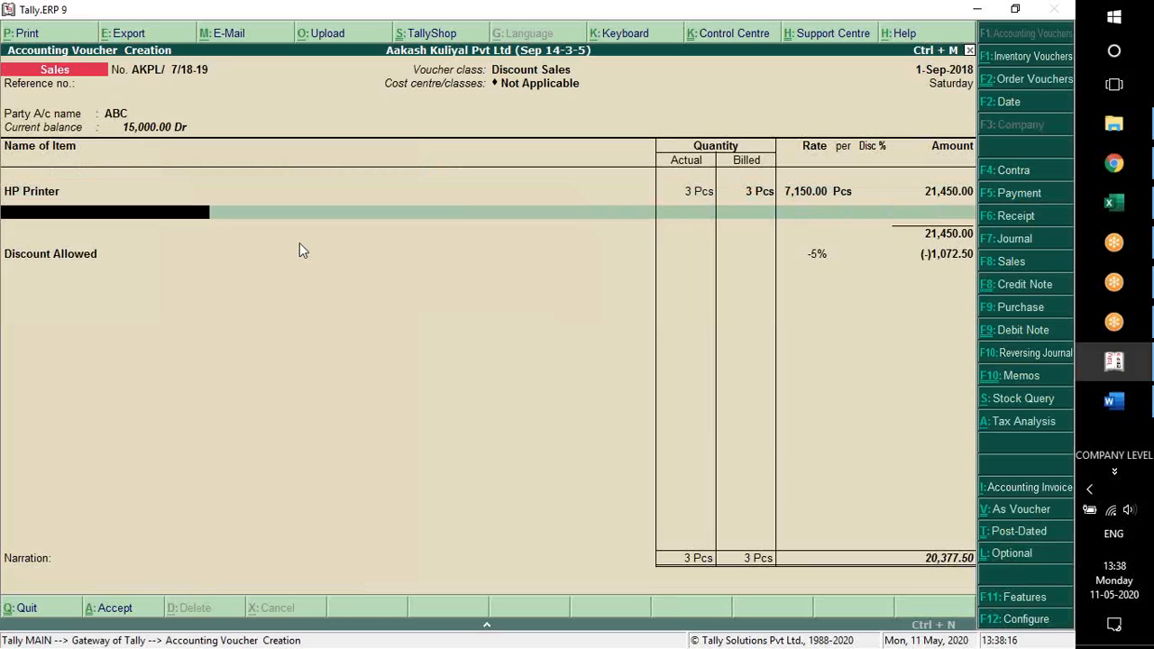
{"action": "key", "text": "Return"}
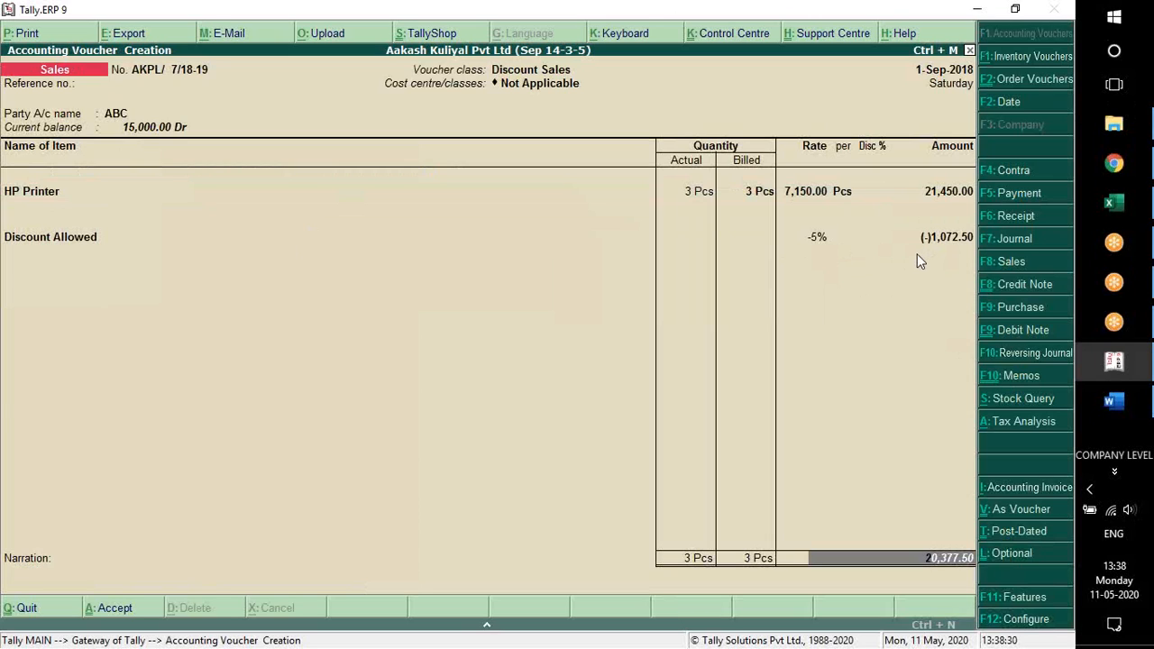
{"action": "key", "text": "Escape"}
{"action": "key", "text": "Escape"}
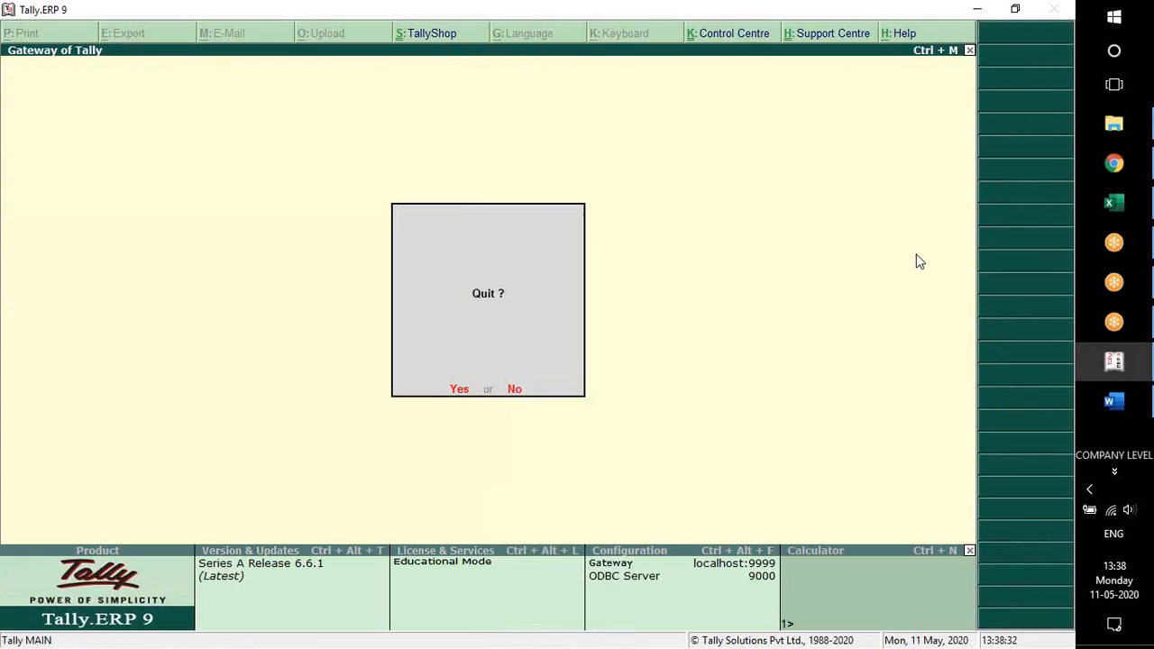
Stay in the program and open the Sales voucher type for alteration
{"action": "key", "text": "n"}
{"action": "key", "text": "Return"}
{"action": "key", "text": "Down"}
{"action": "key", "text": "Down"}
{"action": "key", "text": "Down"}
{"action": "key", "text": "Down"}
{"action": "key", "text": "Down"}
{"action": "key", "text": "Down"}
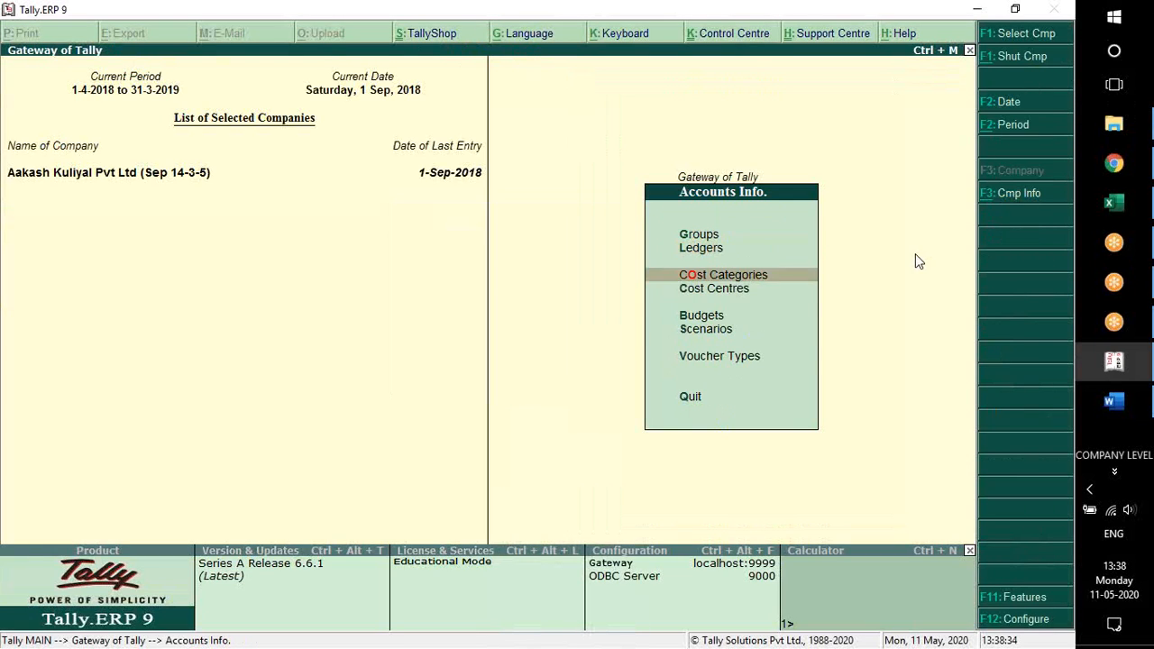
{"action": "key", "text": "Return"}
{"action": "key", "text": "Down"}
{"action": "key", "text": "Down"}
{"action": "key", "text": "Return"}
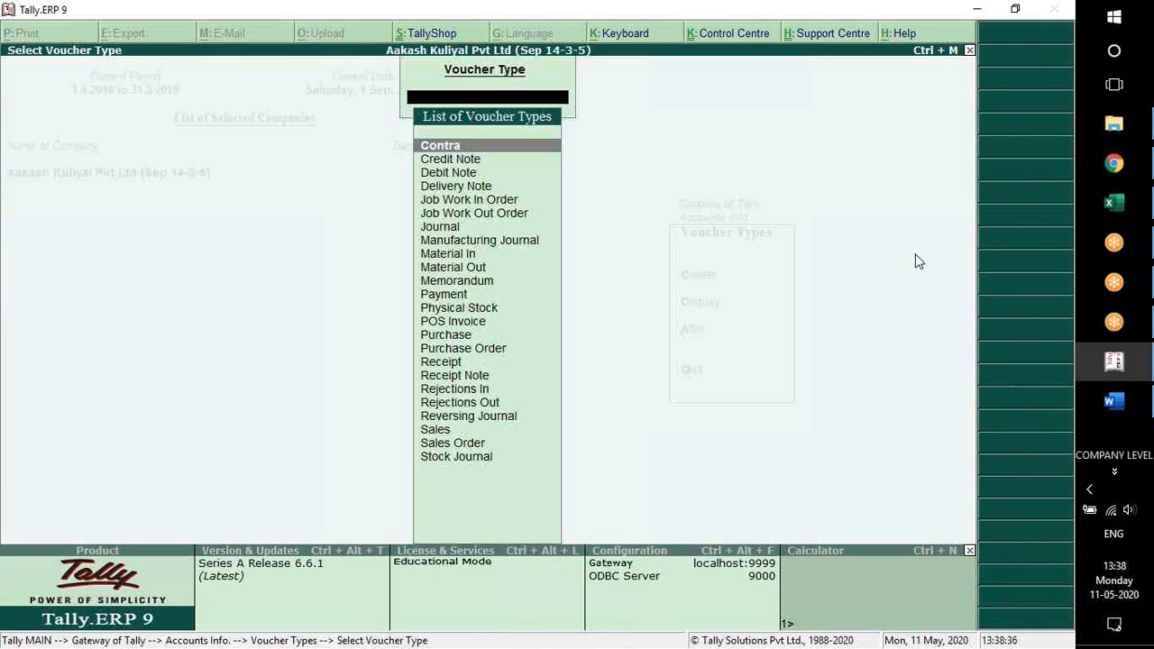
{"action": "type", "text": "Sa"}
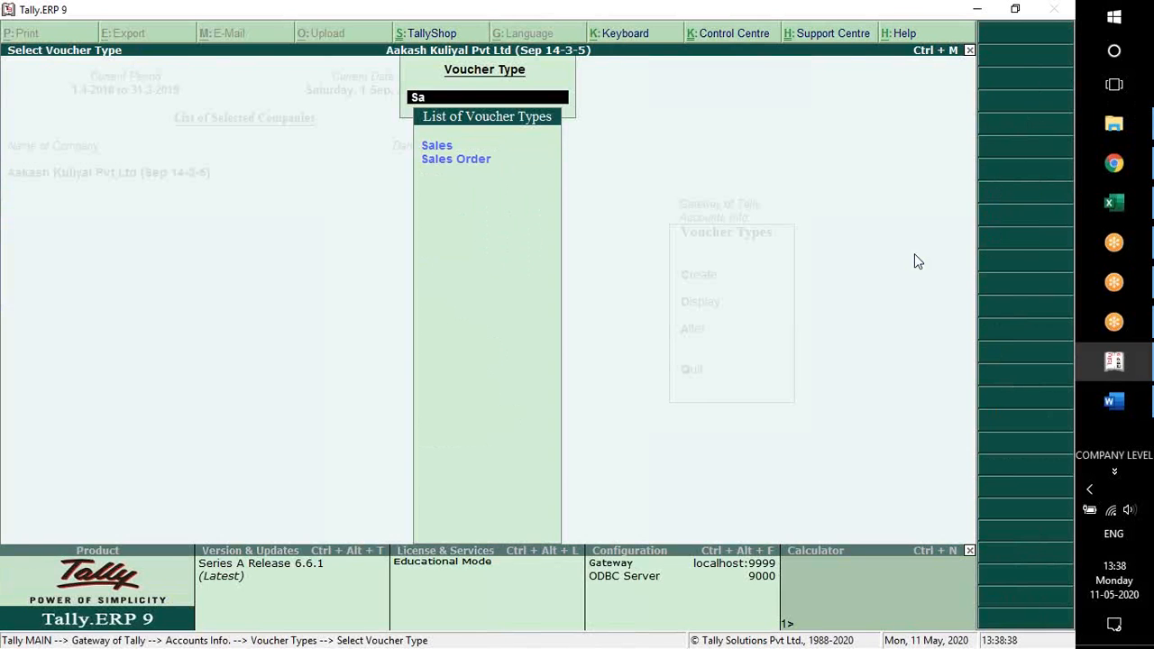
{"action": "key", "text": "Return"}
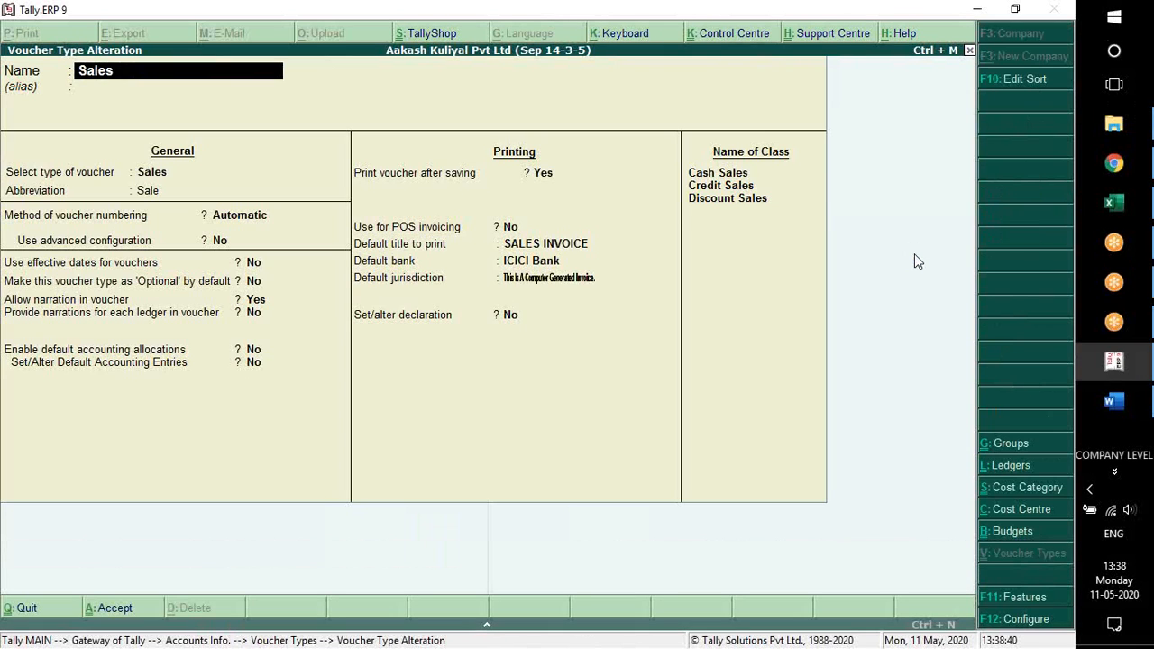
Open the Cash Sales class, keeping the Cash-in-Hand and Bank Accounts groups and the 100% Sales allocation
{"action": "key", "text": "Up"}
{"action": "key", "text": "Up"}
{"action": "key", "text": "Return"}
{"action": "key", "text": "Return"}
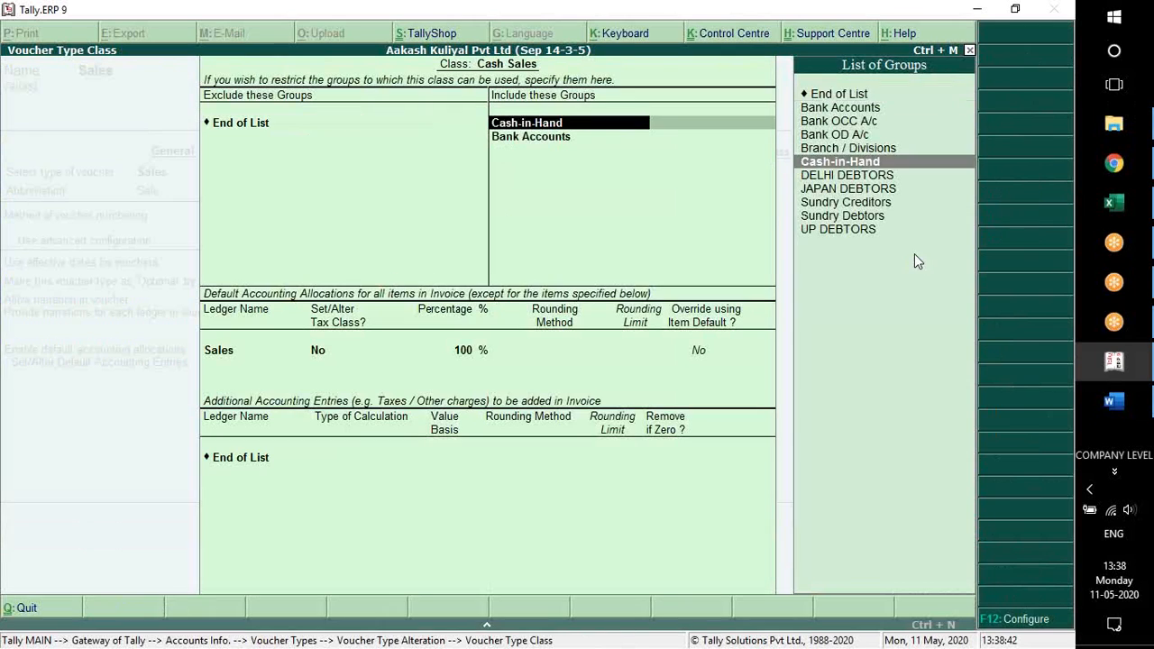
{"action": "key", "text": "Return"}
{"action": "key", "text": "Return"}
{"action": "key", "text": "Return"}
{"action": "key", "text": "Return"}
{"action": "key", "text": "Return"}
{"action": "key", "text": "Return"}
{"action": "key", "text": "Return"}
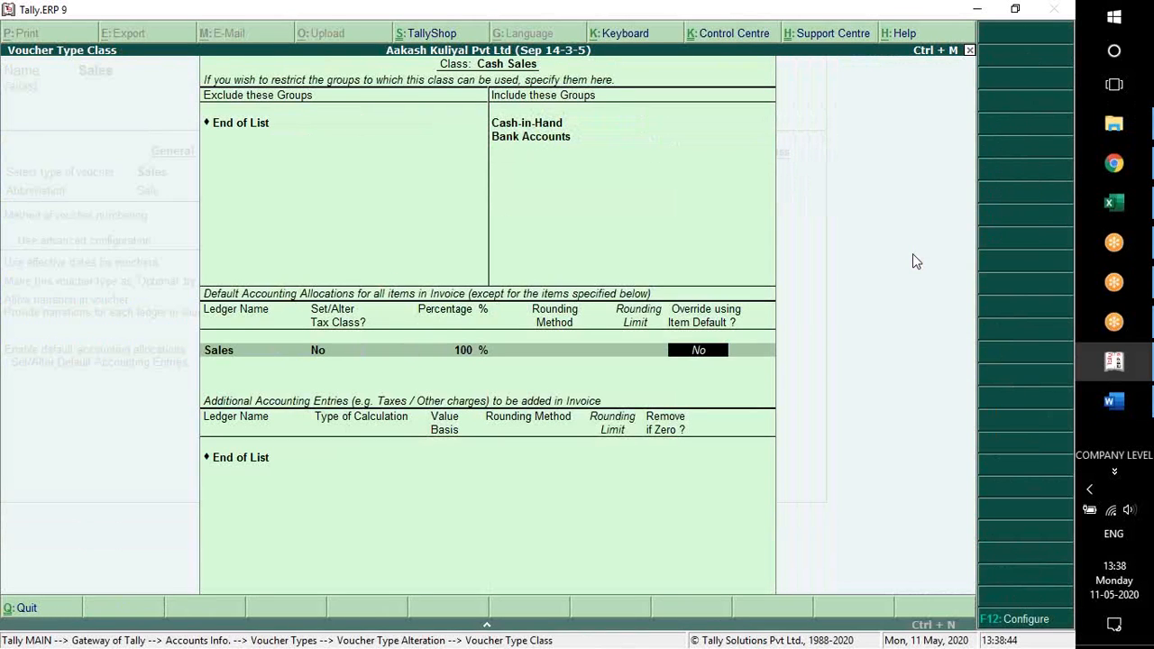
Add the Discount Allowed ledger to the Cash Sales class's additional accounting entries, calculated On Total Sales
{"action": "type", "text": "Dis"}
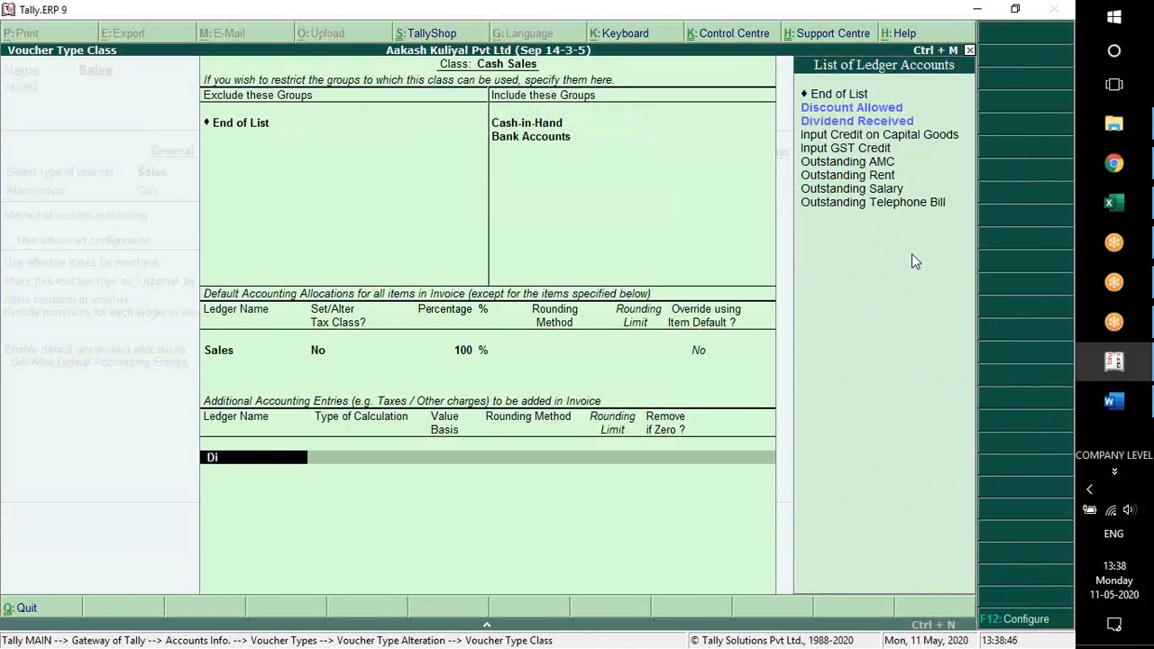
{"action": "key", "text": "Return"}
{"action": "key", "text": "Down"}
{"action": "key", "text": "Down"}
{"action": "key", "text": "Down"}
{"action": "key", "text": "Down"}
{"action": "key", "text": "Down"}
{"action": "key", "text": "Down"}
{"action": "key", "text": "Down"}
{"action": "key", "text": "Down"}
{"action": "key", "text": "Return"}
Set the Discount Allowed value basis to -2%, with rounding Not Applicable and removal if zero set to Yes, and end the ledger list
{"action": "type", "text": "-2"}
{"action": "key", "text": "Return"}
{"action": "key", "text": "Escape"}
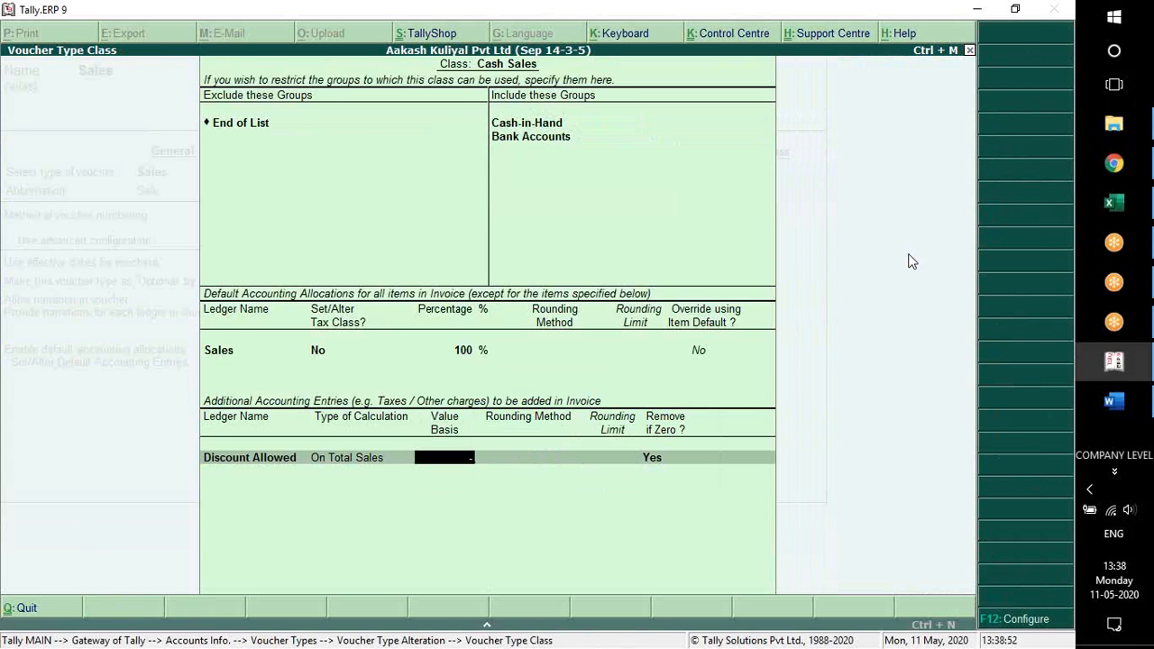
{"action": "type", "text": "%"}
{"action": "key", "text": "Return"}
{"action": "key", "text": "Return"}
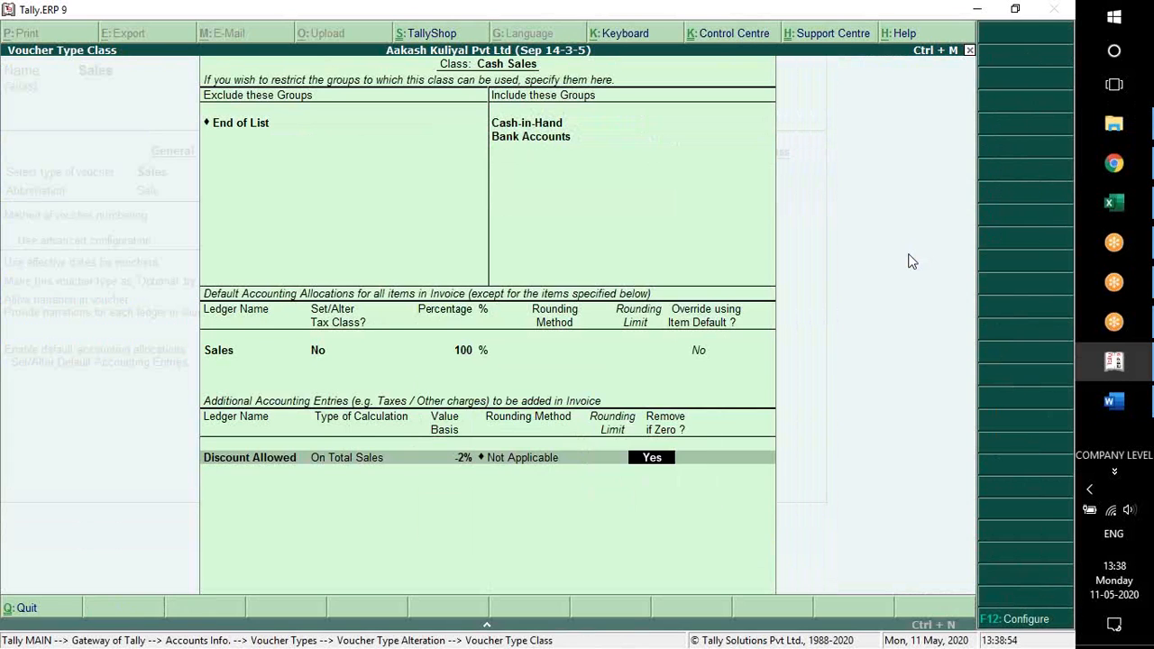
{"action": "key", "text": "Return"}
{"action": "key", "text": "Return"}
{"action": "key", "text": "Return"}
{"action": "key", "text": "Return"}
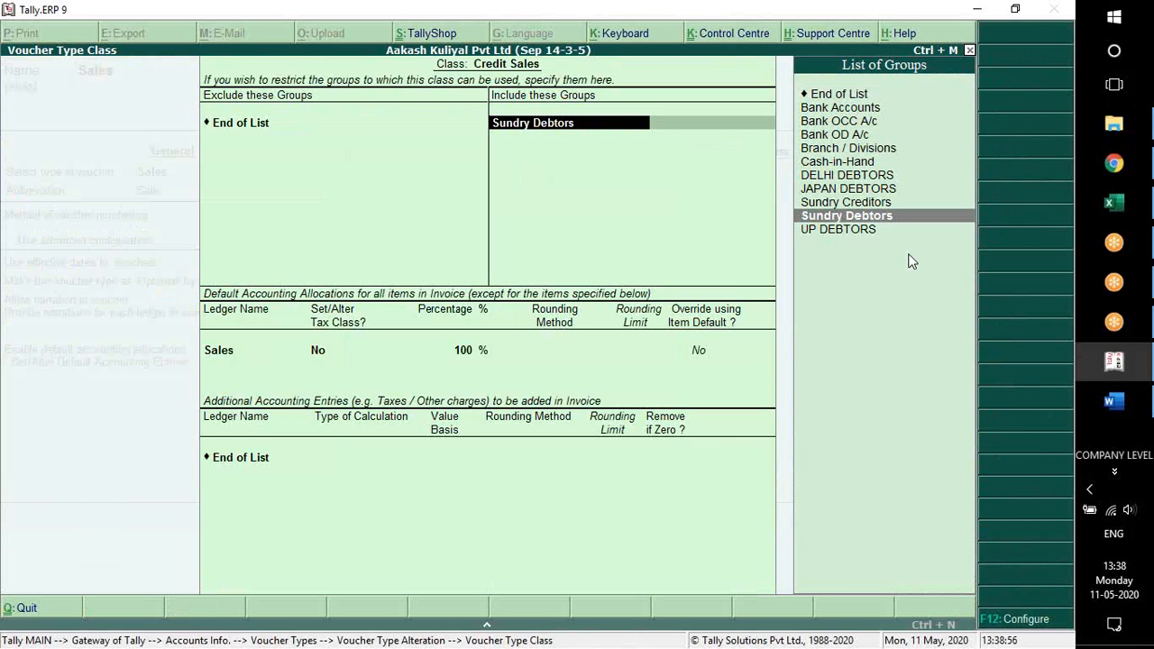
Review the included groups and accounting entries of the Credit Sales and Discount Sales classes without changing them
{"action": "key", "text": "ctrl+a"}
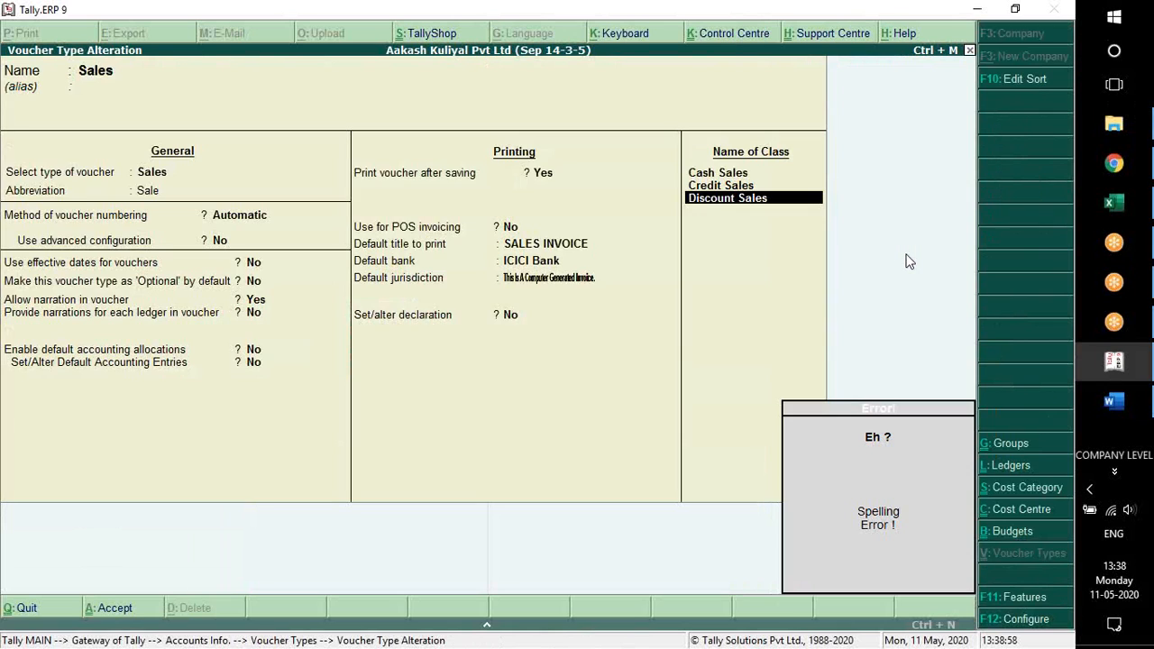
{"action": "key", "text": "Return"}
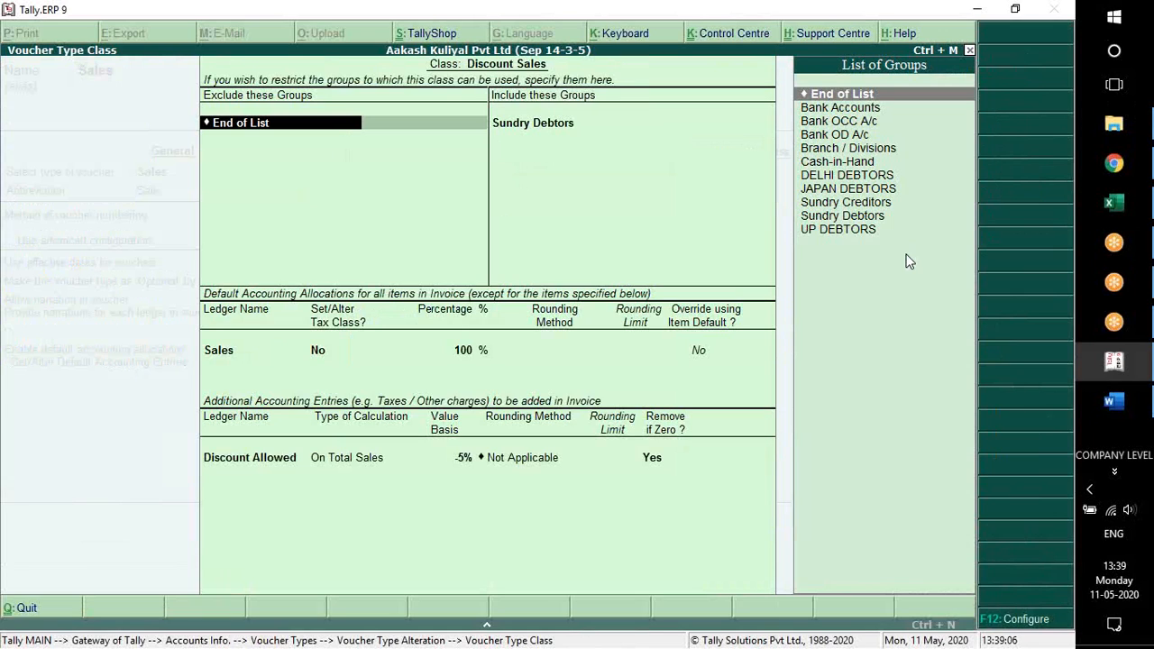
{"action": "key", "text": "Return"}
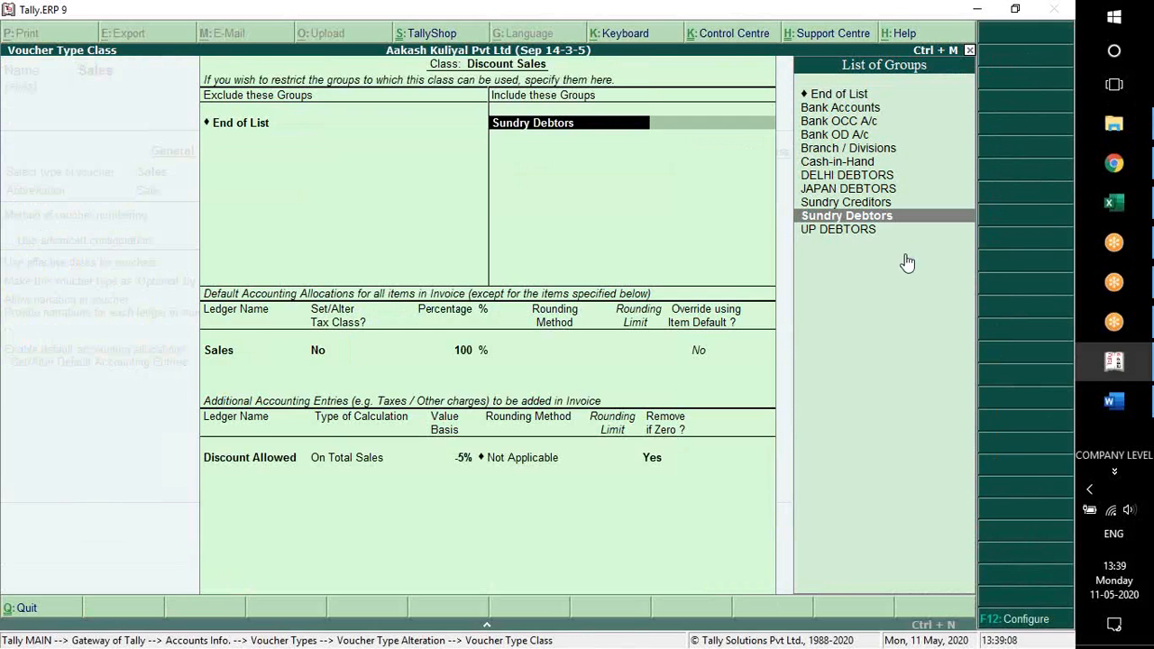
{"action": "key", "text": "Escape"}
{"action": "key", "text": "Return"}
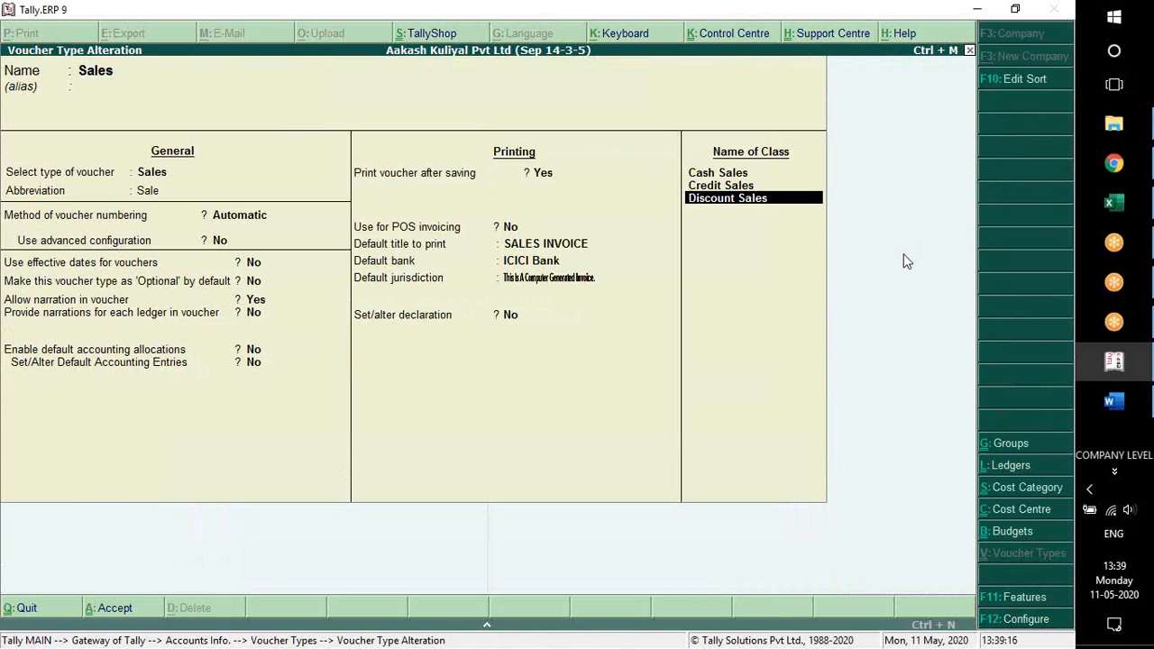
Remove the Discount Sales class from the Sales voucher type, accept the alteration and return to the Gateway of Tally
{"action": "key", "text": "BackSpace"}
{"action": "key", "text": "Return"}
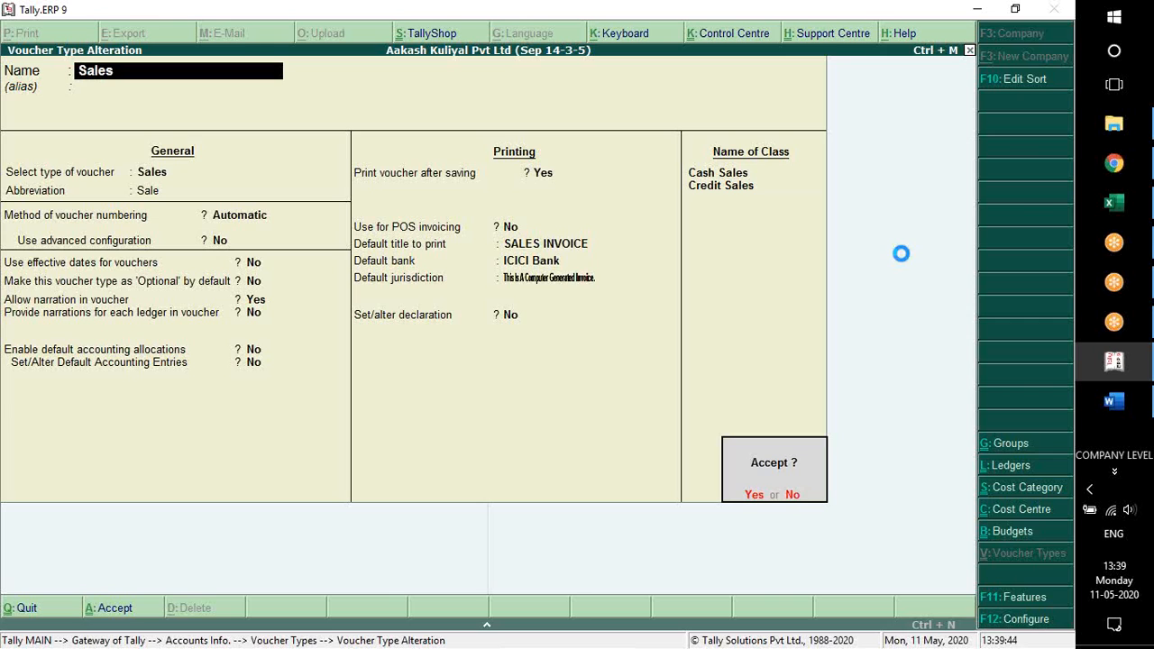
{"action": "key", "text": "Return"}
{"action": "key", "text": "Escape"}
{"action": "key", "text": "Escape"}
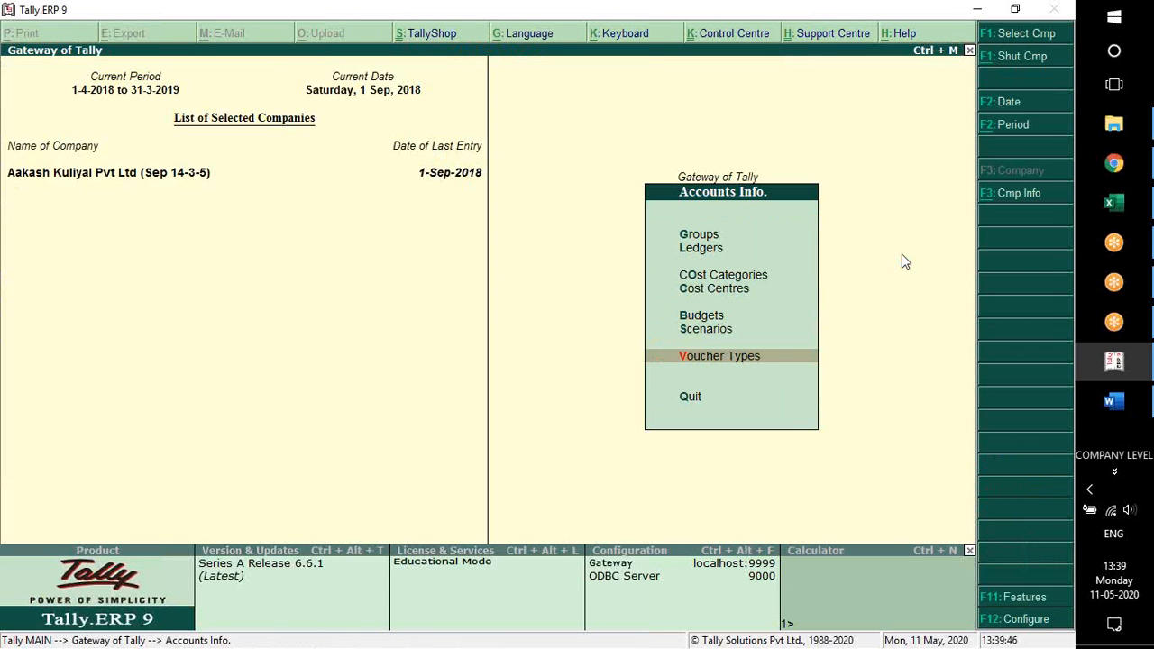
{"action": "key", "text": "Escape"}
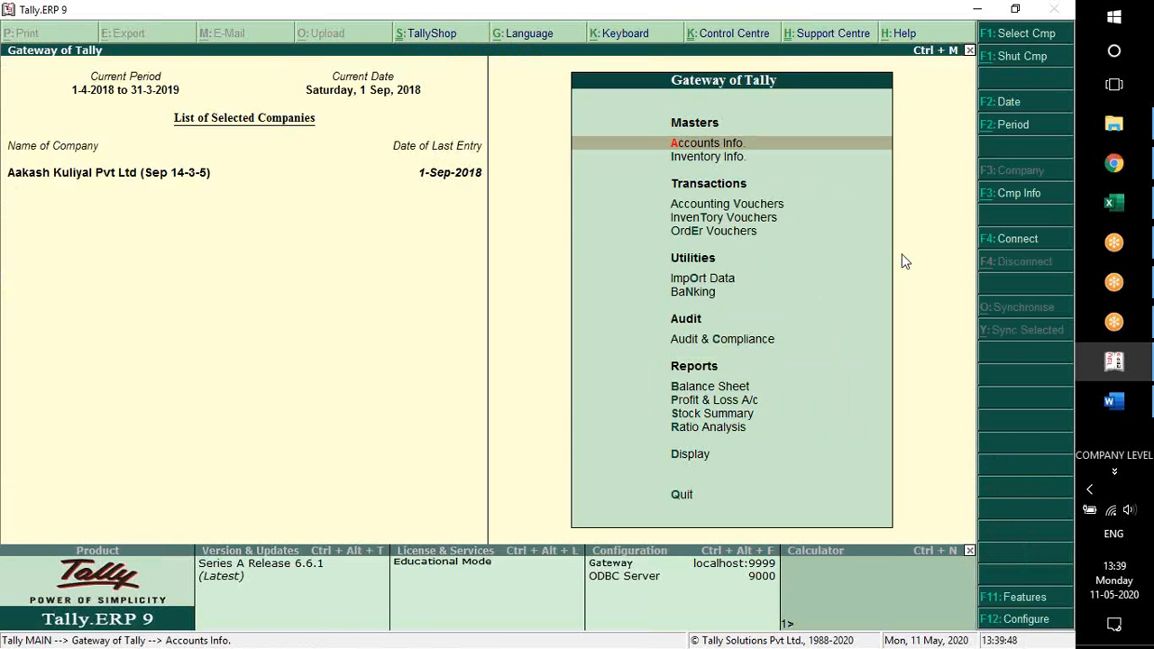
Open the Cash sales voucher of 1-Sep-2018 from the Day Book and go to its party account
{"action": "key", "text": "d"}
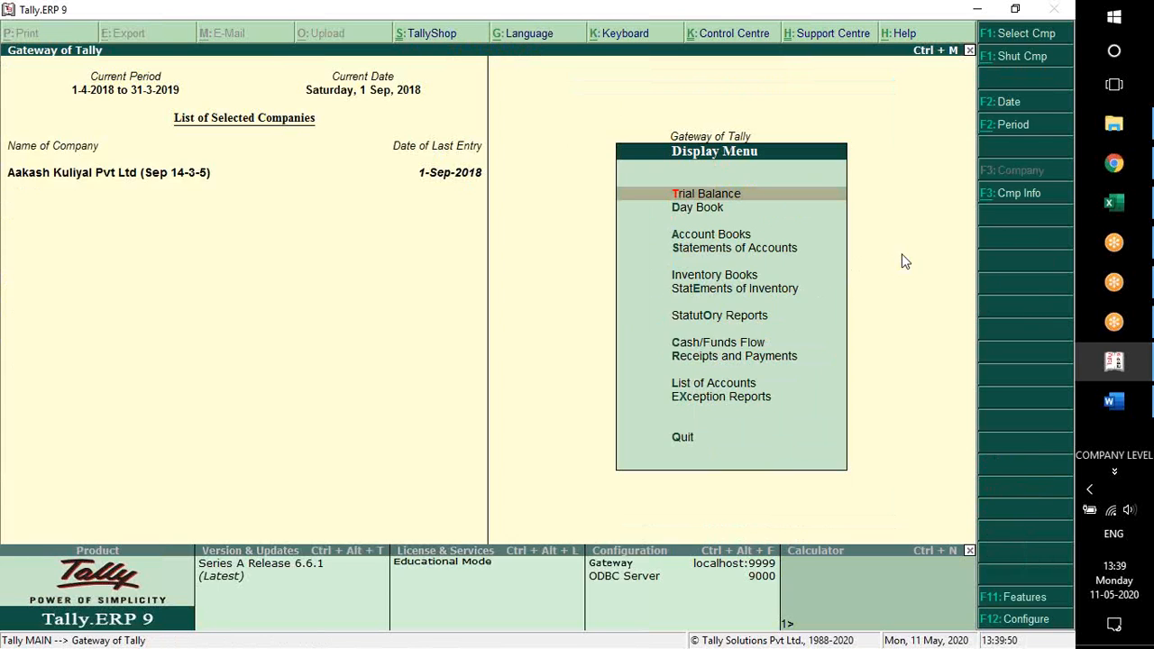
{"action": "key", "text": "y"}
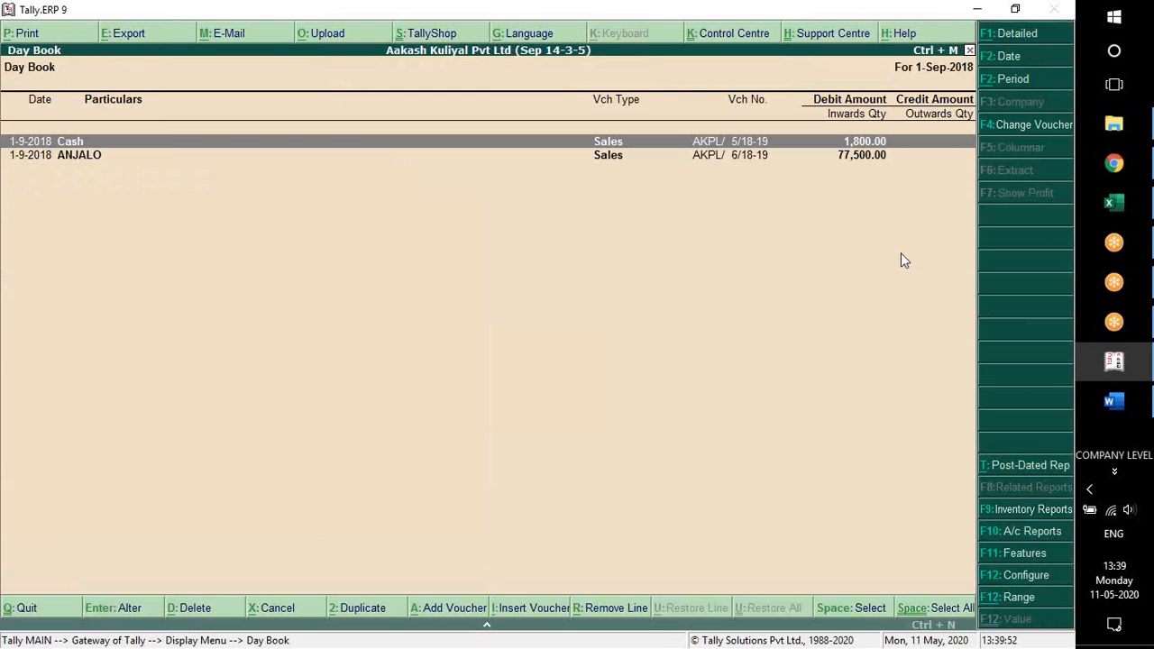
{"action": "key", "text": "Return"}
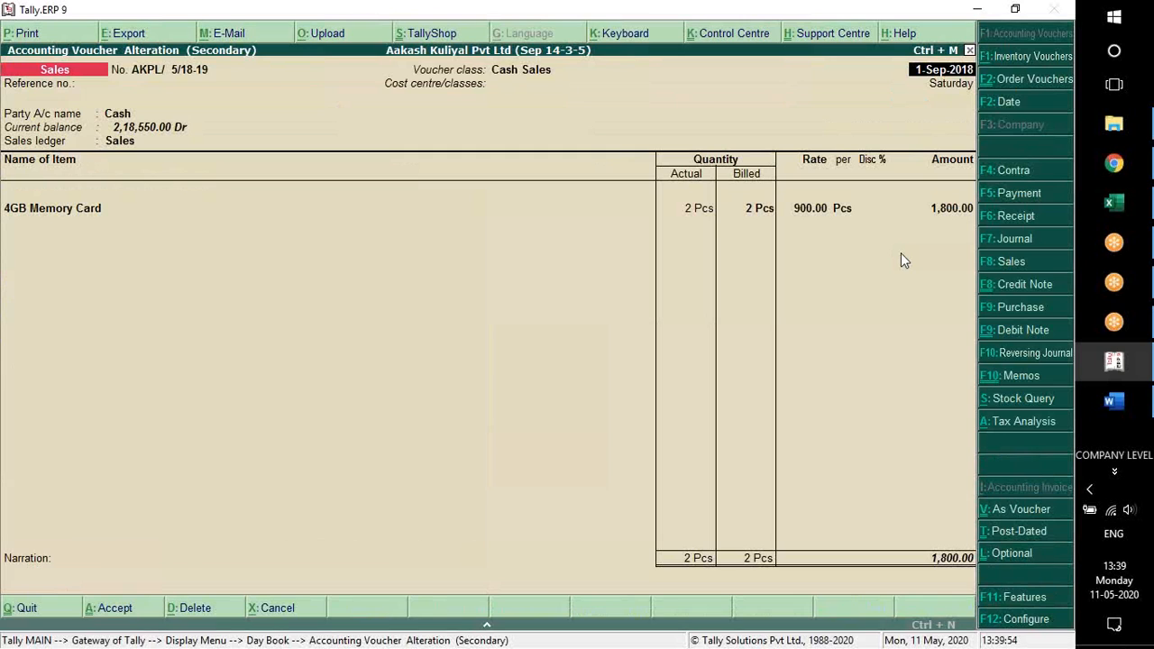
{"action": "key", "text": "Return"}
{"action": "key", "text": "Return"}
{"action": "key", "text": "Return"}
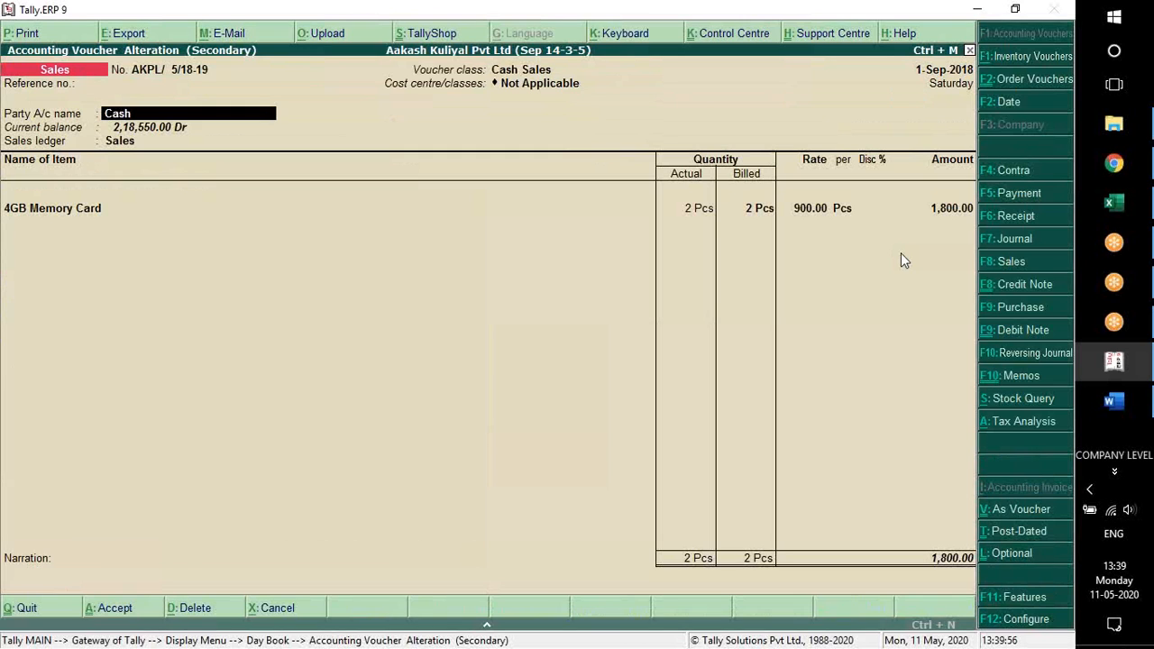
Reselect the Cash Sales class for the opened sales voucher
{"action": "key", "text": "F8"}
{"action": "key", "text": "Down"}
{"action": "key", "text": "Up"}
{"action": "key", "text": "Return"}
{"action": "key", "text": "Return"}
{"action": "key", "text": "Return"}
{"action": "key", "text": "Return"}
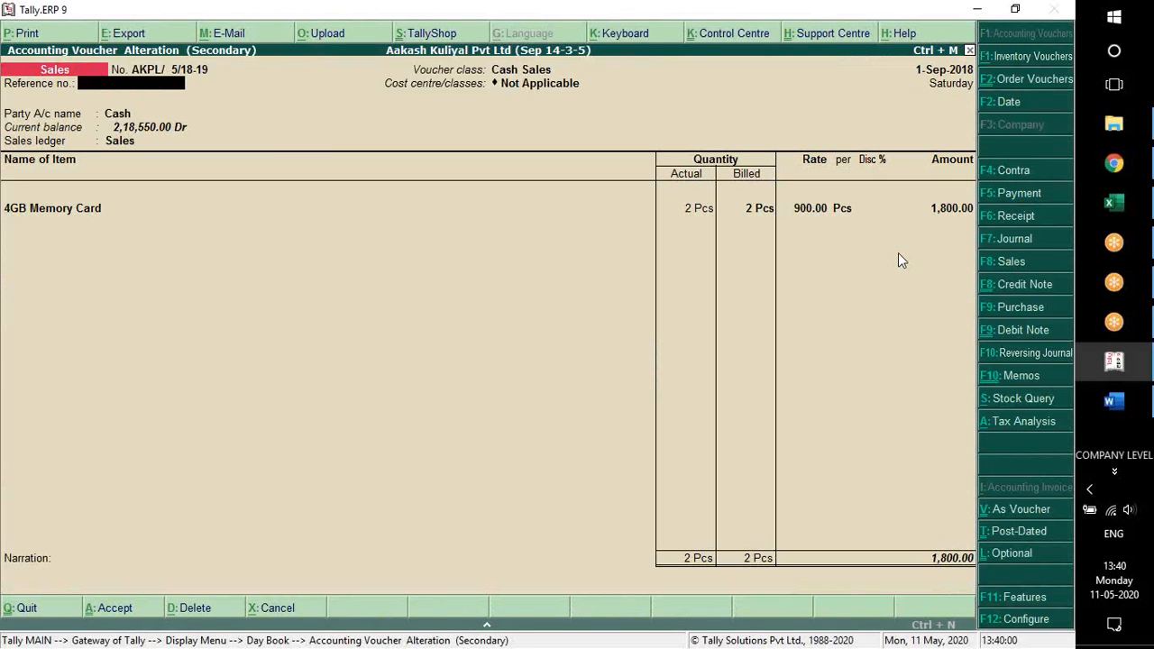
Keep the Cash party and the 4GB Memory Card allocation of 2 Pcs at 900.00, and end the item list
{"action": "key", "text": "Return"}
{"action": "key", "text": "Return"}
{"action": "key", "text": "Return"}
{"action": "key", "text": "Return"}
{"action": "key", "text": "Return"}
{"action": "key", "text": "Return"}
{"action": "key", "text": "Return"}
{"action": "key", "text": "Return"}
{"action": "key", "text": "Return"}
{"action": "key", "text": "Return"}
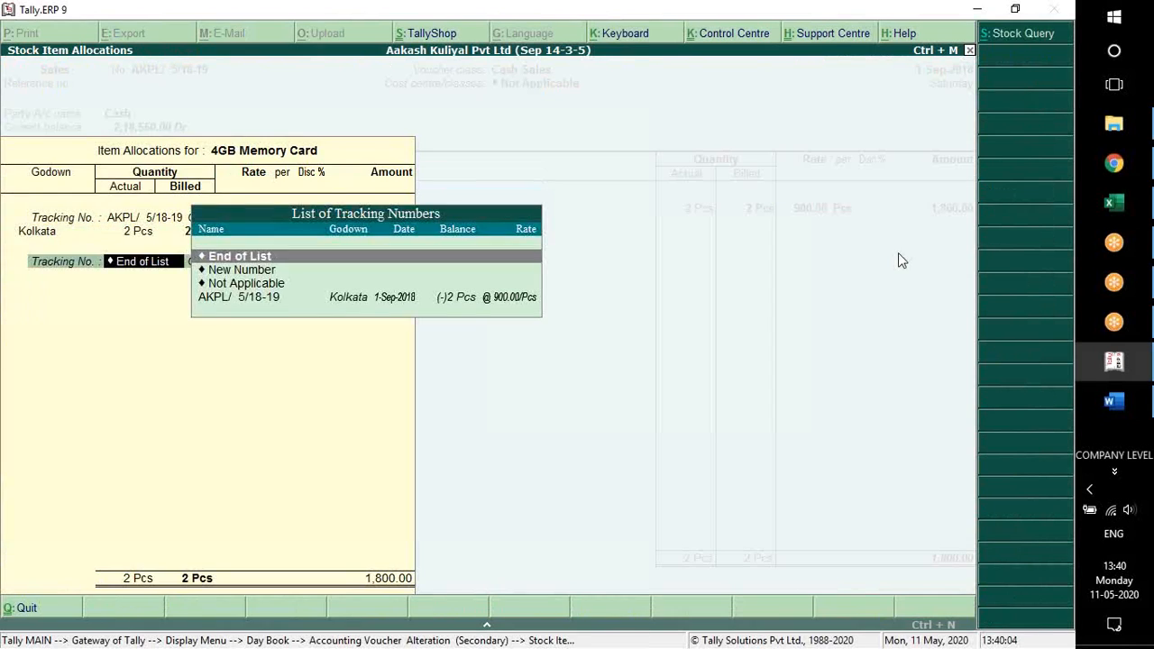
{"action": "key", "text": "Return"}
{"action": "key", "text": "Return"}
{"action": "key", "text": "Return"}
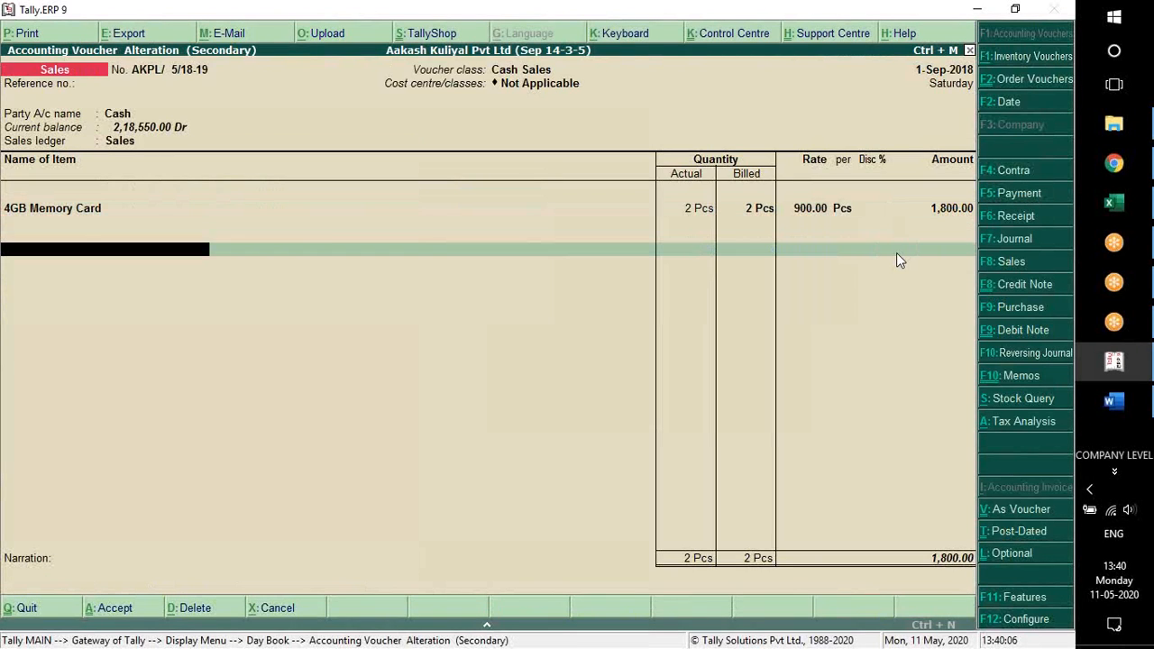
{"action": "key", "text": "Return"}
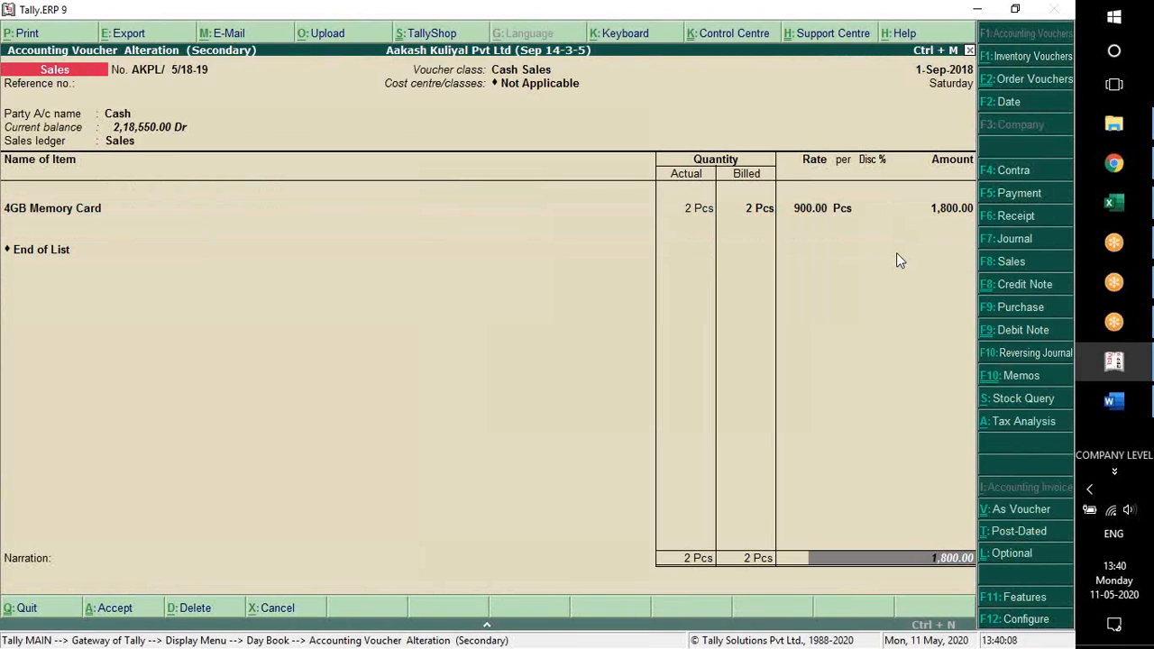
Delete the opened Cash sales voucher of 1-Sep-2018 and return to the Gateway of Tally
{"action": "key", "text": "alt+d"}
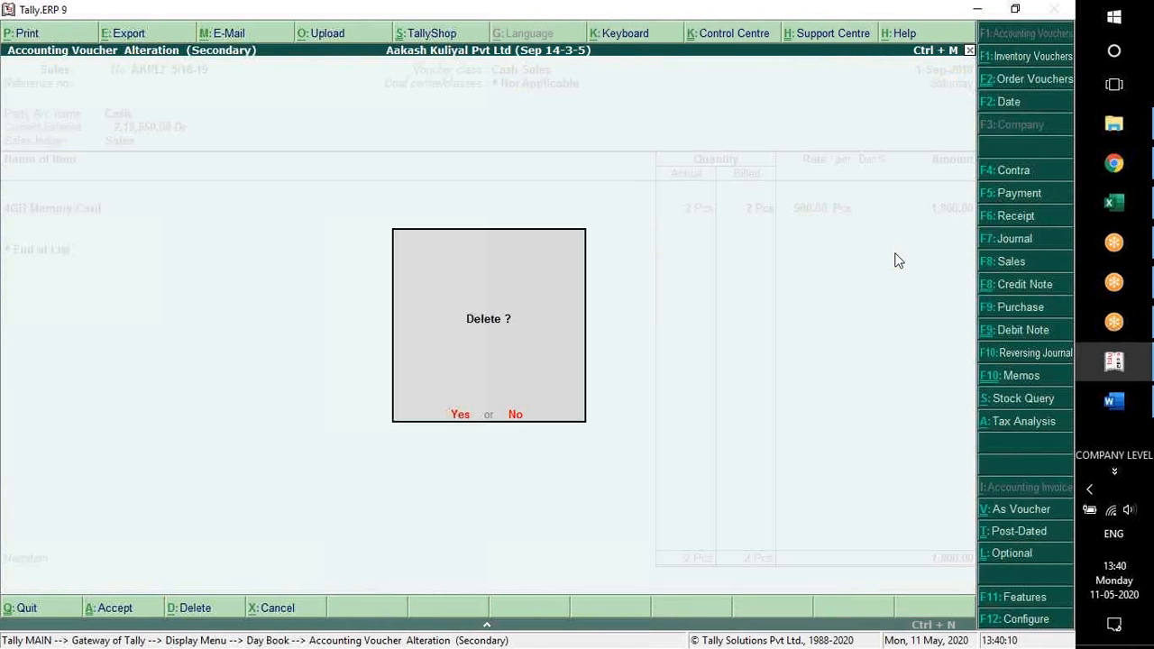
{"action": "key", "text": "y"}
{"action": "key", "text": "Escape"}
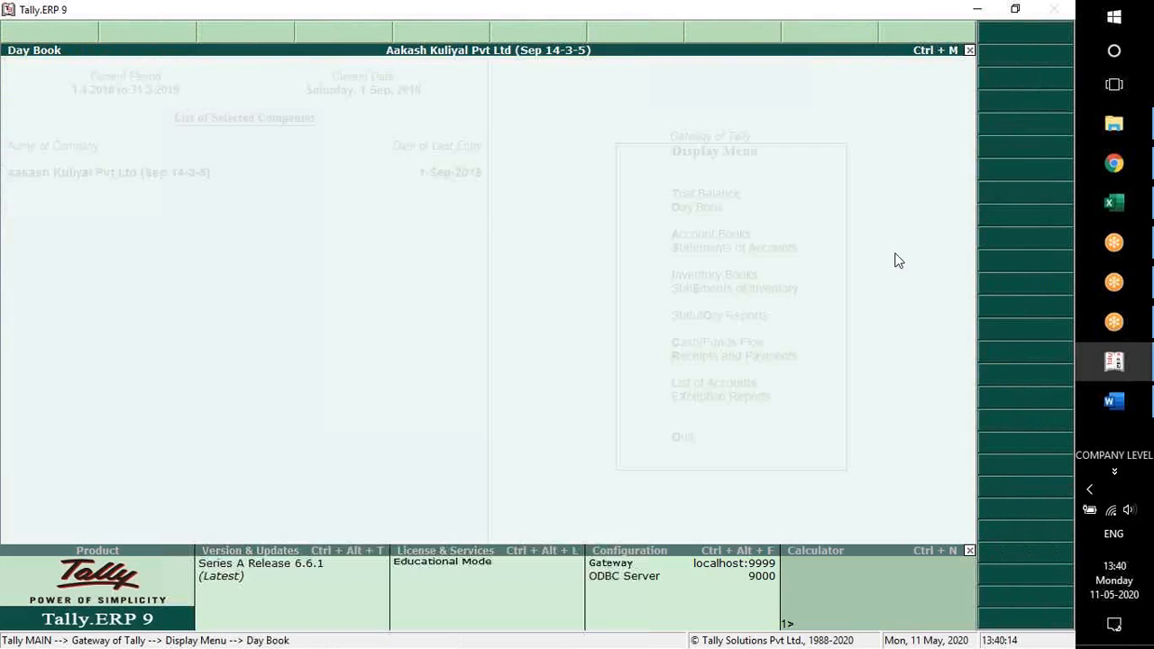
{"action": "key", "text": "Escape"}
{"action": "key", "text": "v"}
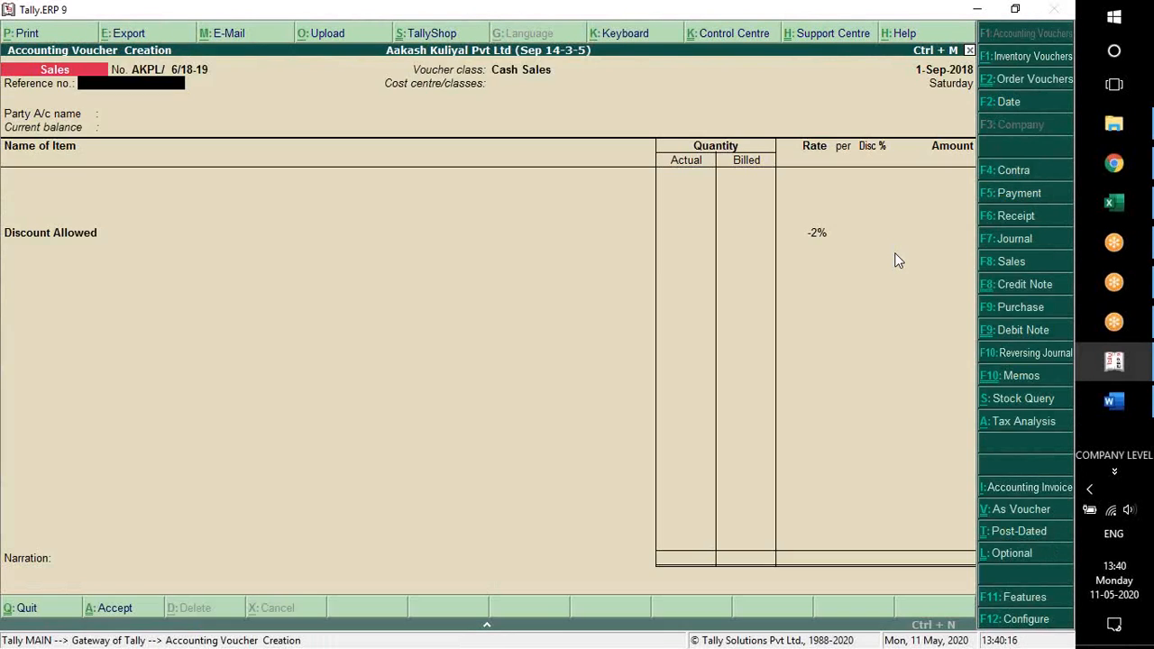
{"action": "key", "text": "F8"}
{"action": "key", "text": "Return"}
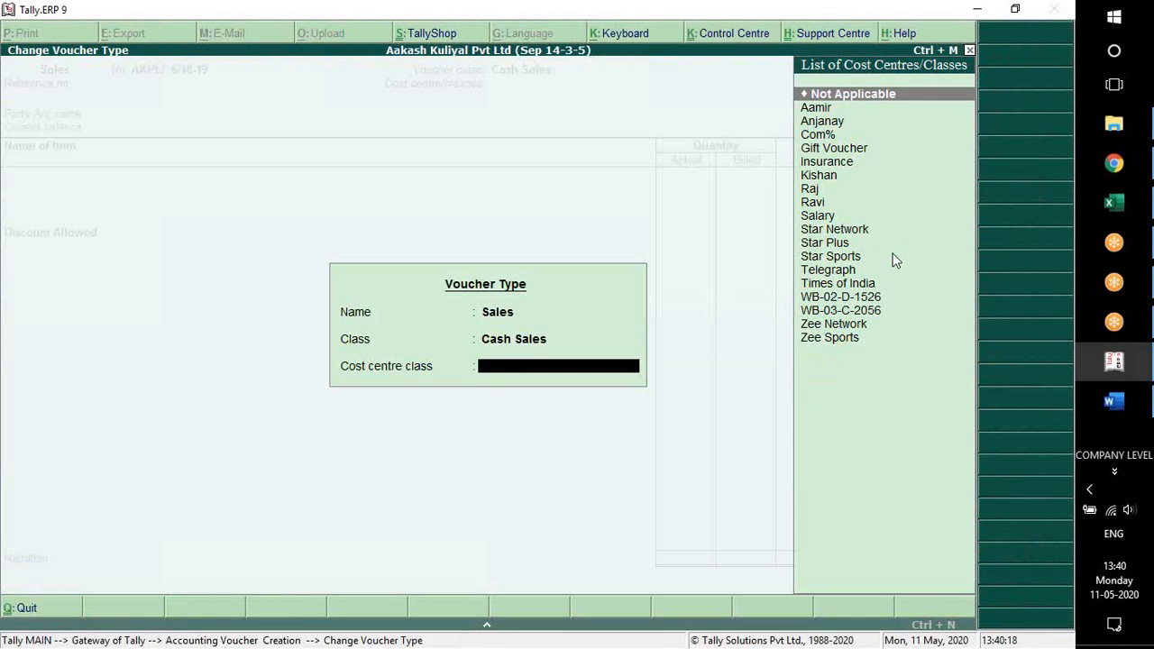
{"action": "key", "text": "Return"}
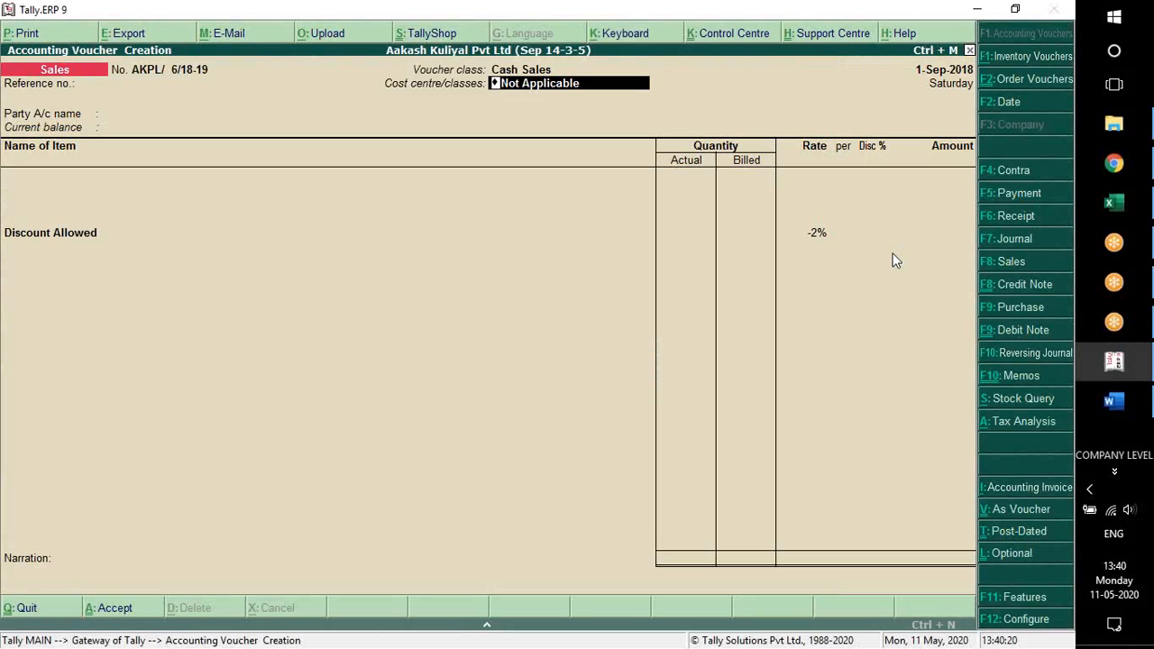
{"action": "key", "text": "space"}
{"action": "key", "text": "Escape"}
{"action": "key", "text": "y"}
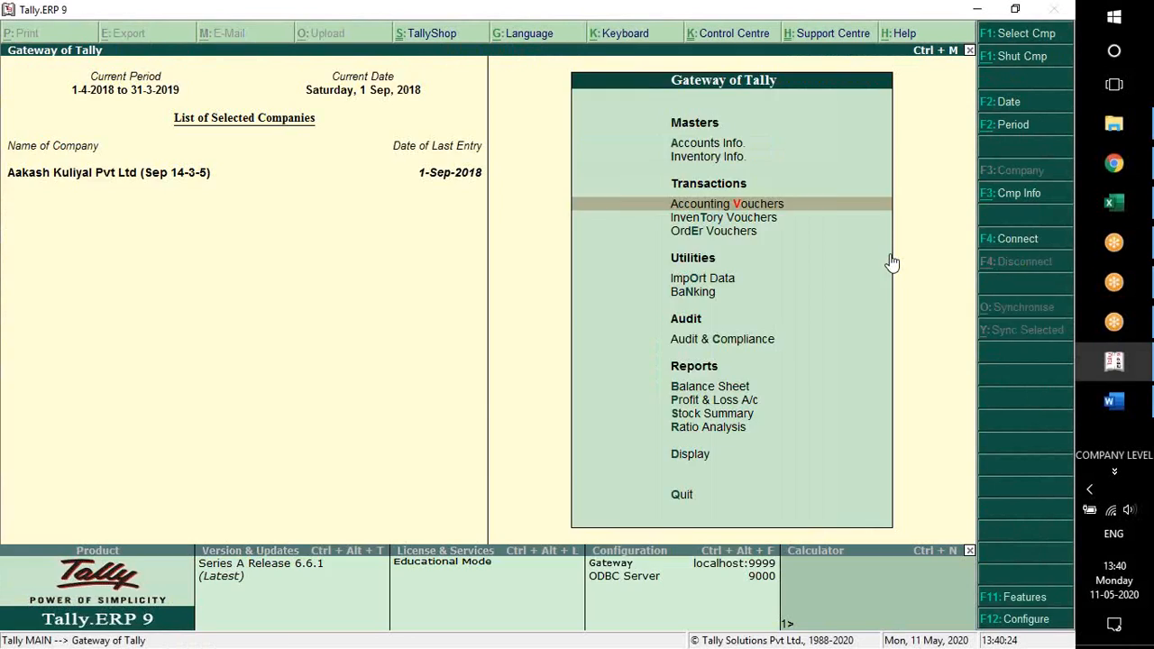
Add a Sales voucher from the Day Book with the Cash Sales class and the cost centre class Not Applicable
{"action": "key", "text": "d"}
{"action": "key", "text": "y"}
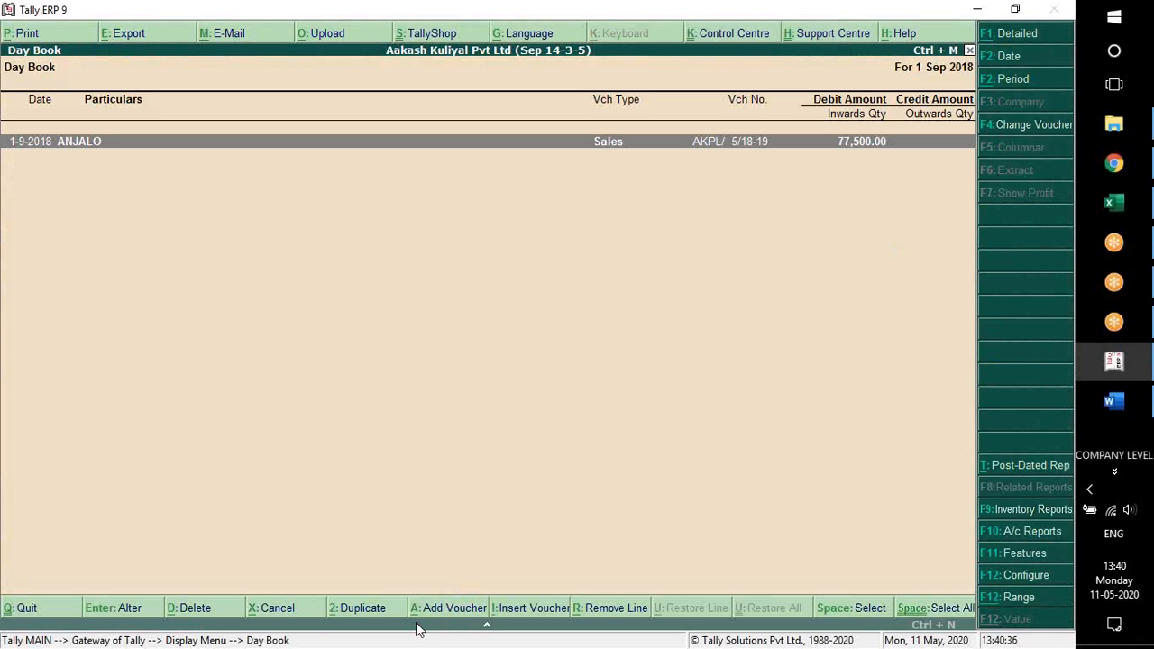
{"action": "key", "text": "alt+a"}
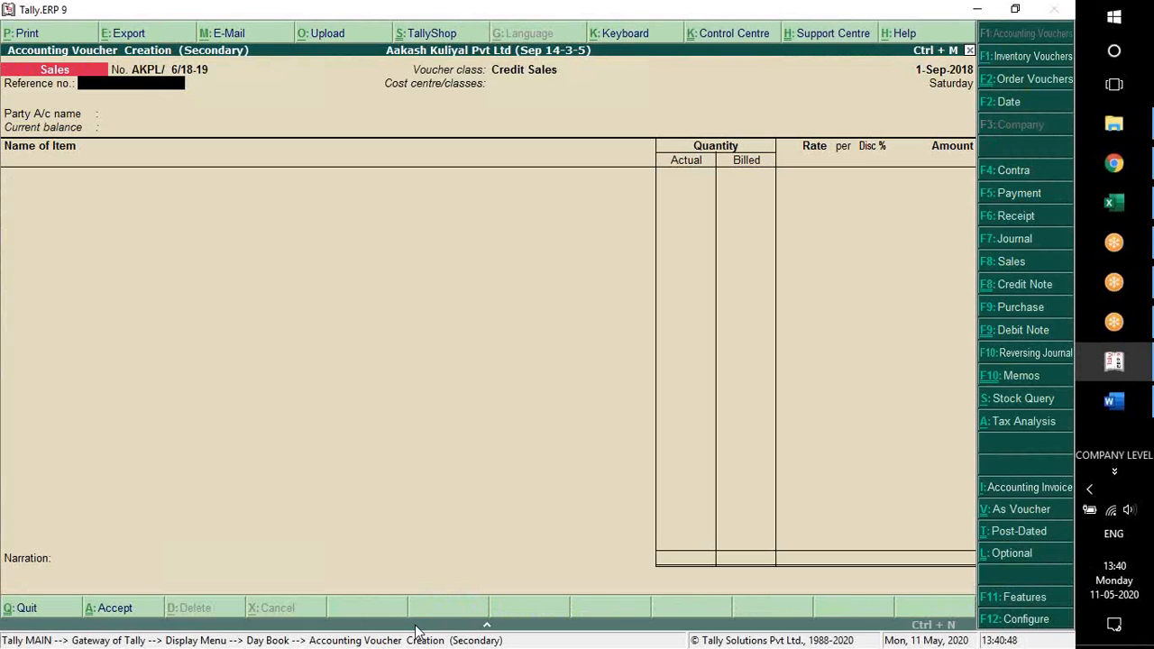
{"action": "key", "text": "F8"}
{"action": "key", "text": "Up"}
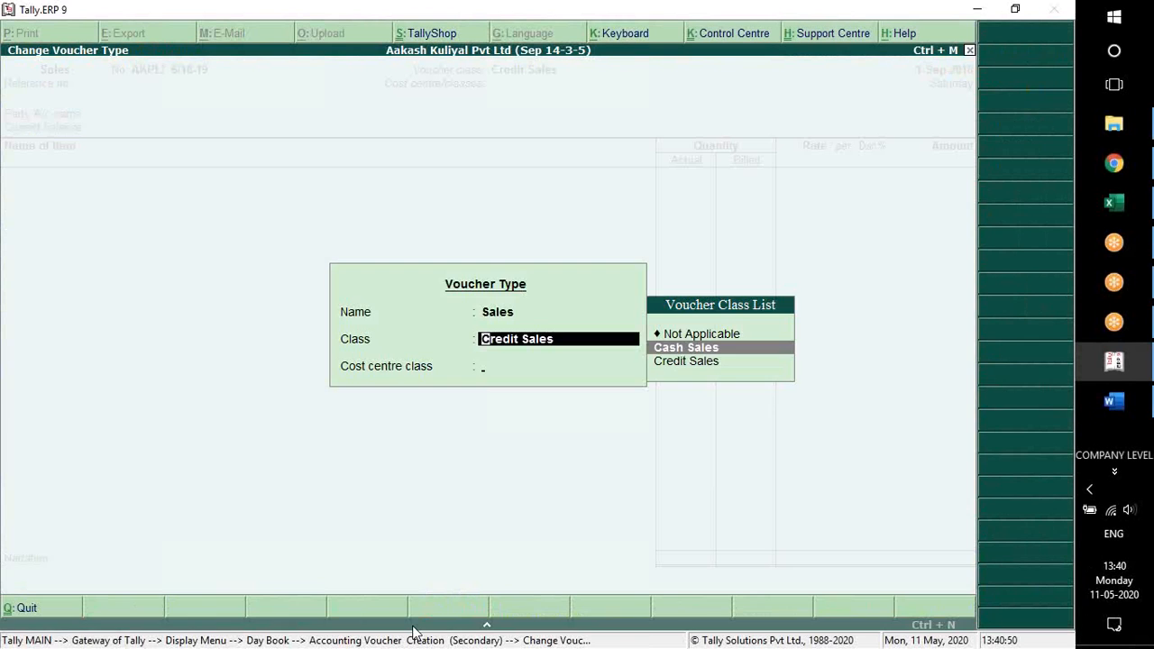
{"action": "key", "text": "Return"}
Set Cash as the party account and choose 4GB Memory Card as the item, keeping the default tracking and order numbers
{"action": "key", "text": "Return"}
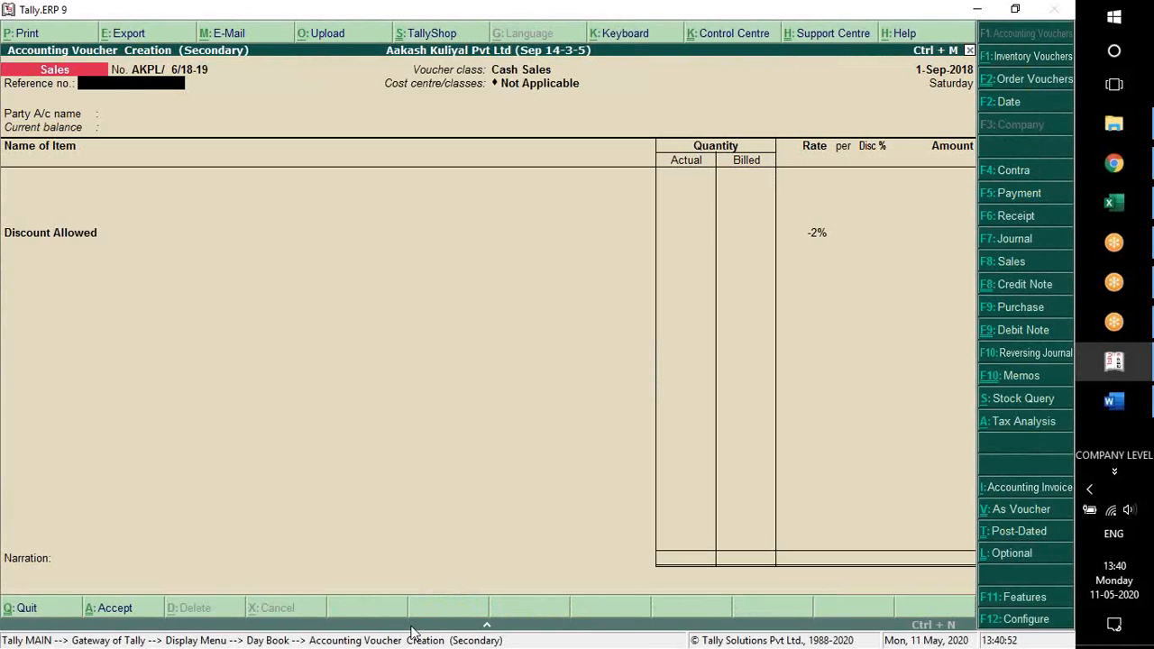
{"action": "key", "text": "Return"}
{"action": "key", "text": "Return"}
{"action": "key", "text": "Return"}
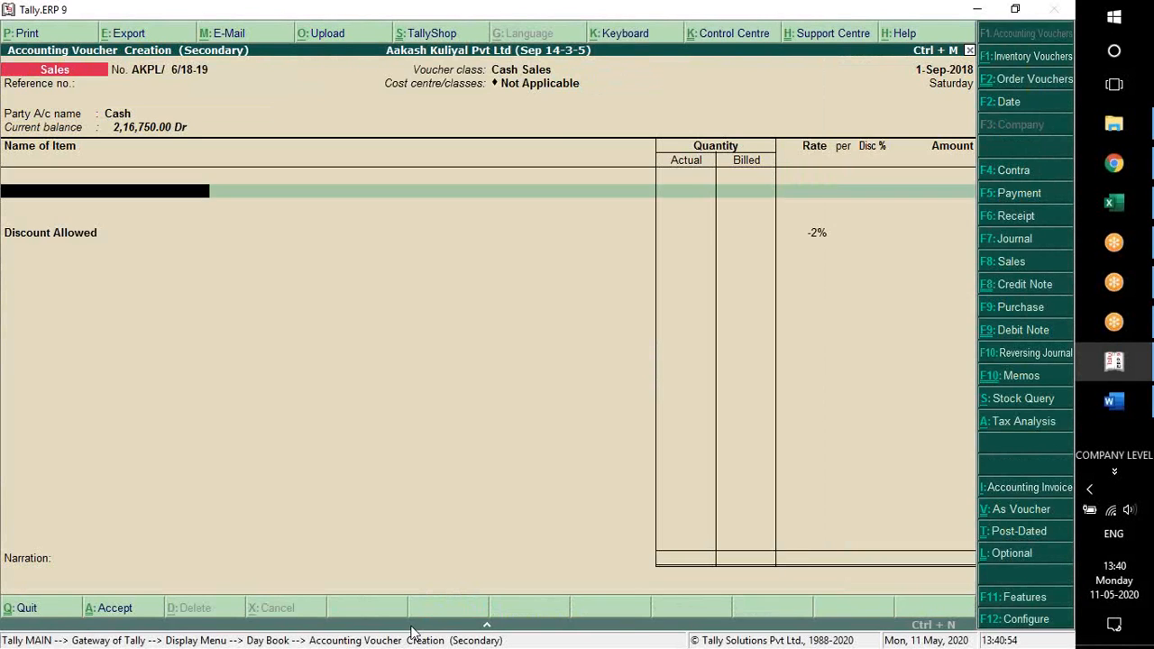
{"action": "key", "text": "Down"}
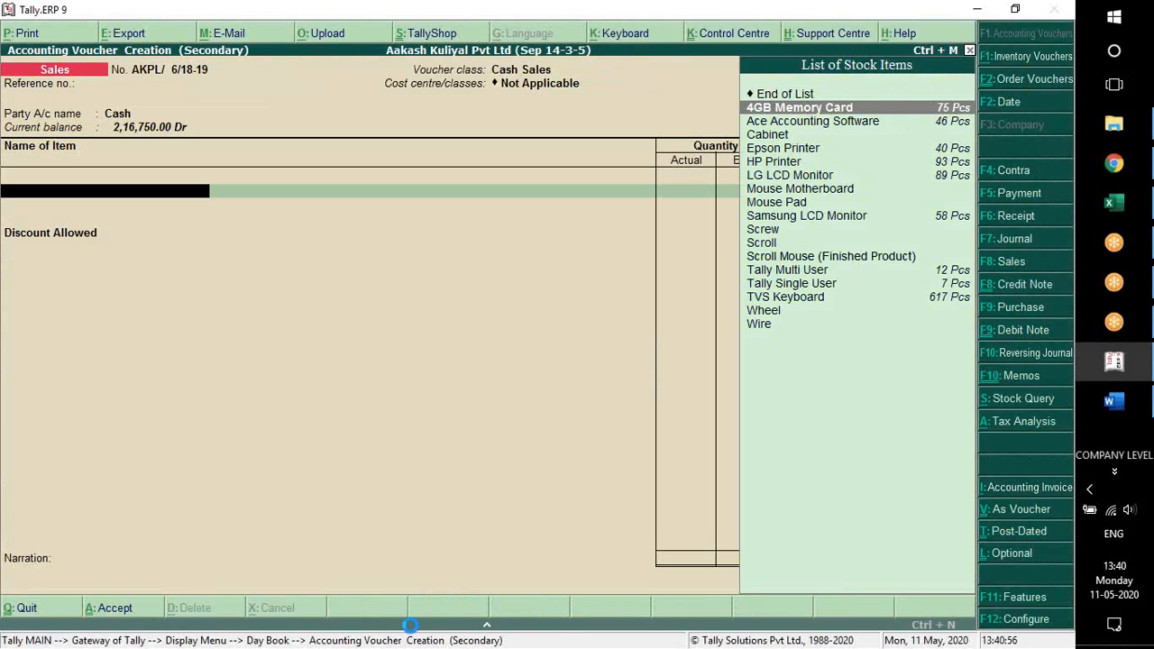
{"action": "key", "text": "Return"}
Allocate 2 Pcs of the 4GB Memory Card from the Kolkata godown at a rate of 900.00
{"action": "key", "text": "Return"}
{"action": "key", "text": "Return"}
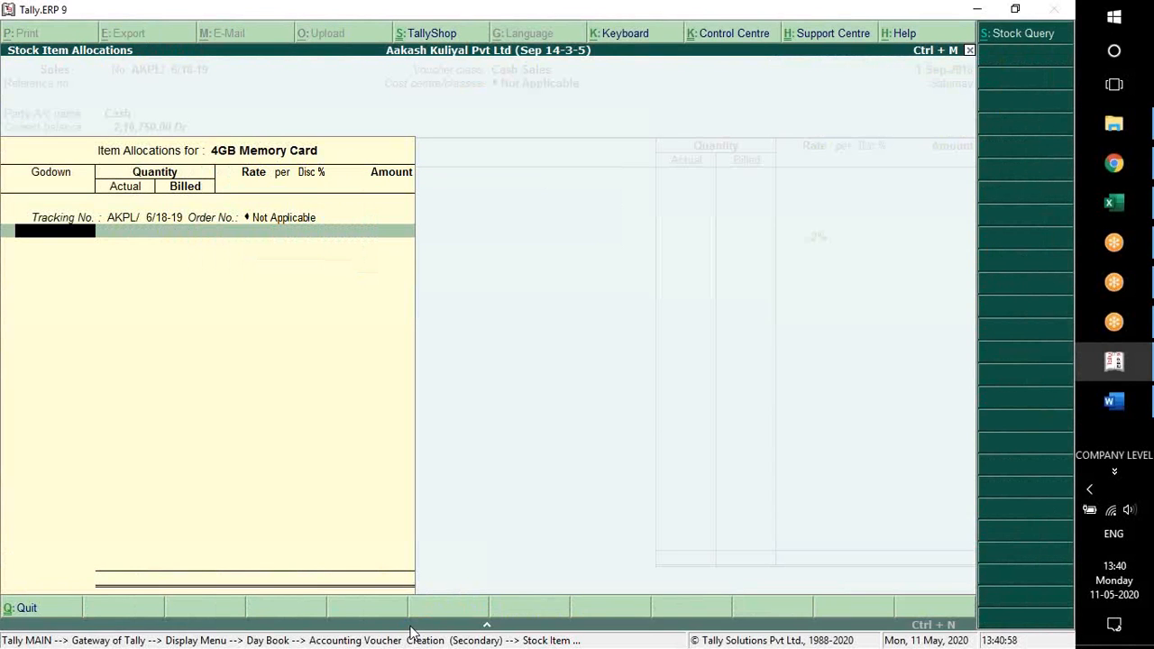
{"action": "key", "text": "Down"}
{"action": "key", "text": "Return"}
{"action": "type", "text": "2"}
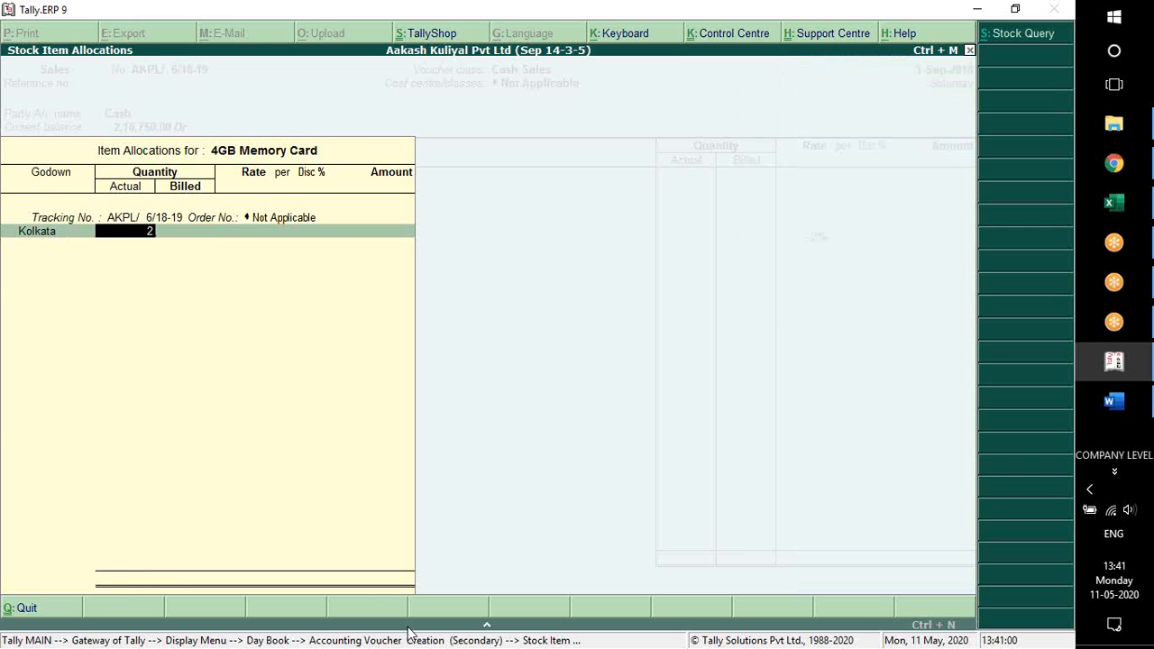
{"action": "key", "text": "Return"}
{"action": "key", "text": "Return"}
{"action": "type", "text": "900"}
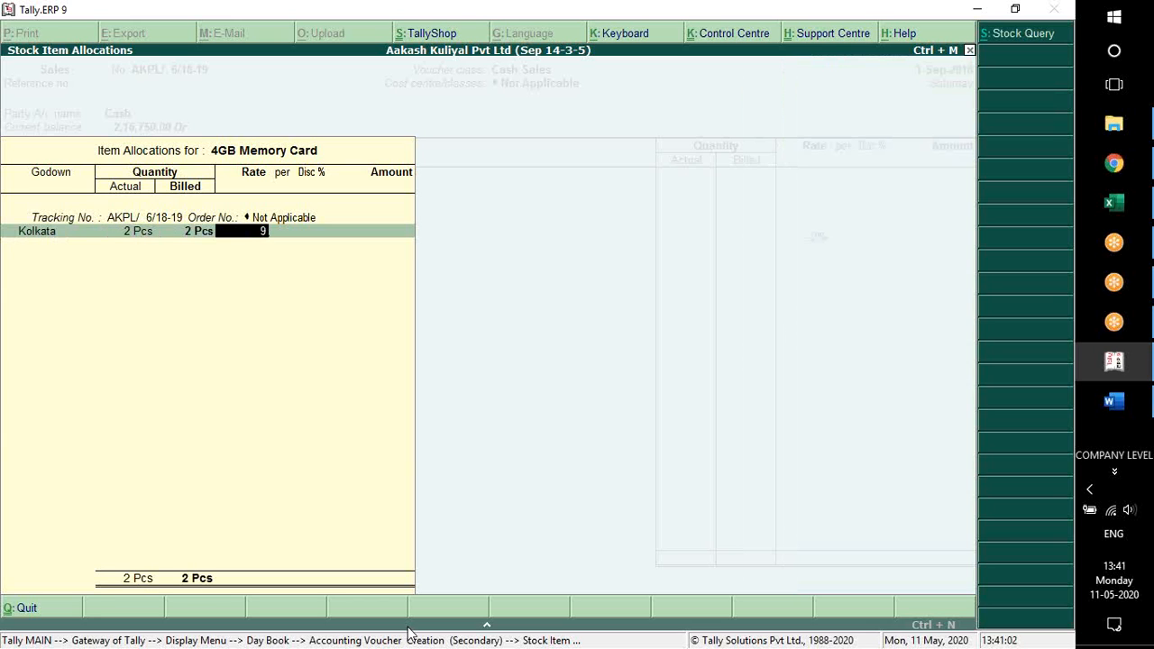
{"action": "key", "text": "Return"}
{"action": "key", "text": "Return"}
{"action": "key", "text": "Return"}
{"action": "key", "text": "Return"}
{"action": "key", "text": "Return"}
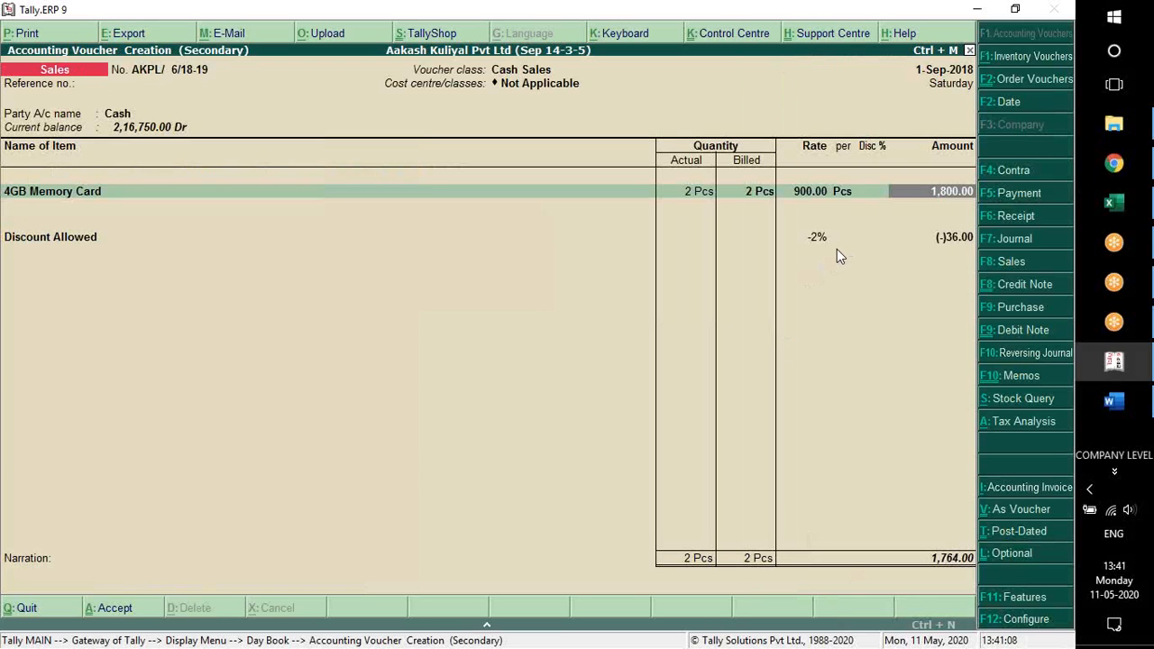
End the item list, leave the narration empty, and accept the voucher through to its invoice print preview
{"action": "key", "text": "Return"}
{"action": "key", "text": "Return"}
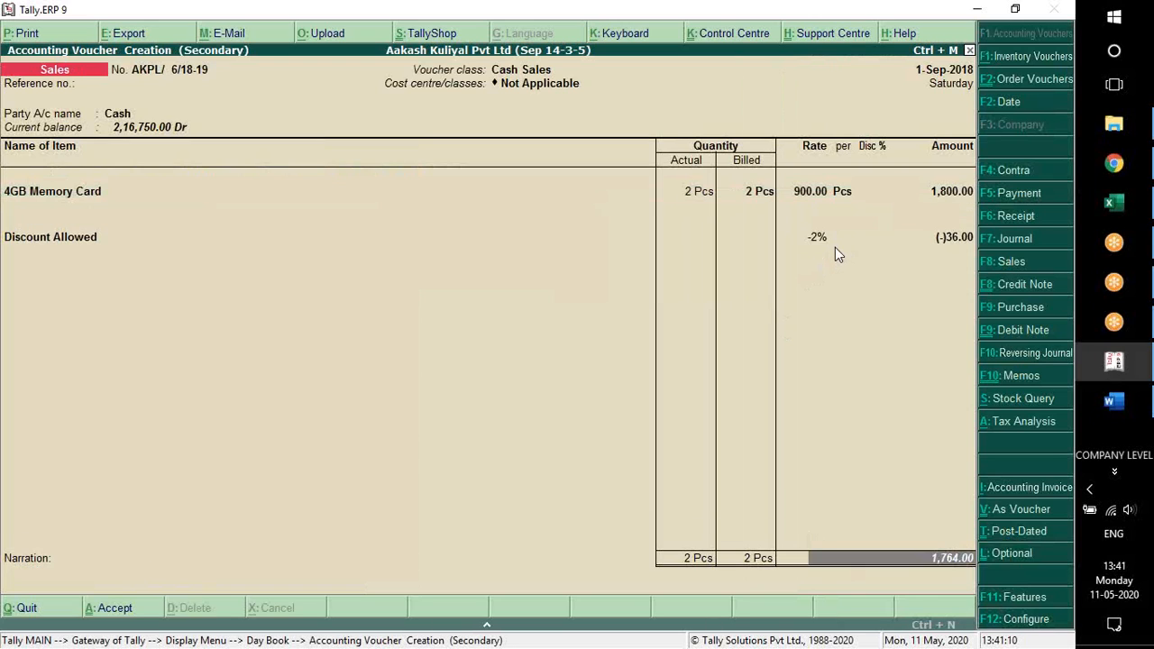
{"action": "key", "text": "Return"}
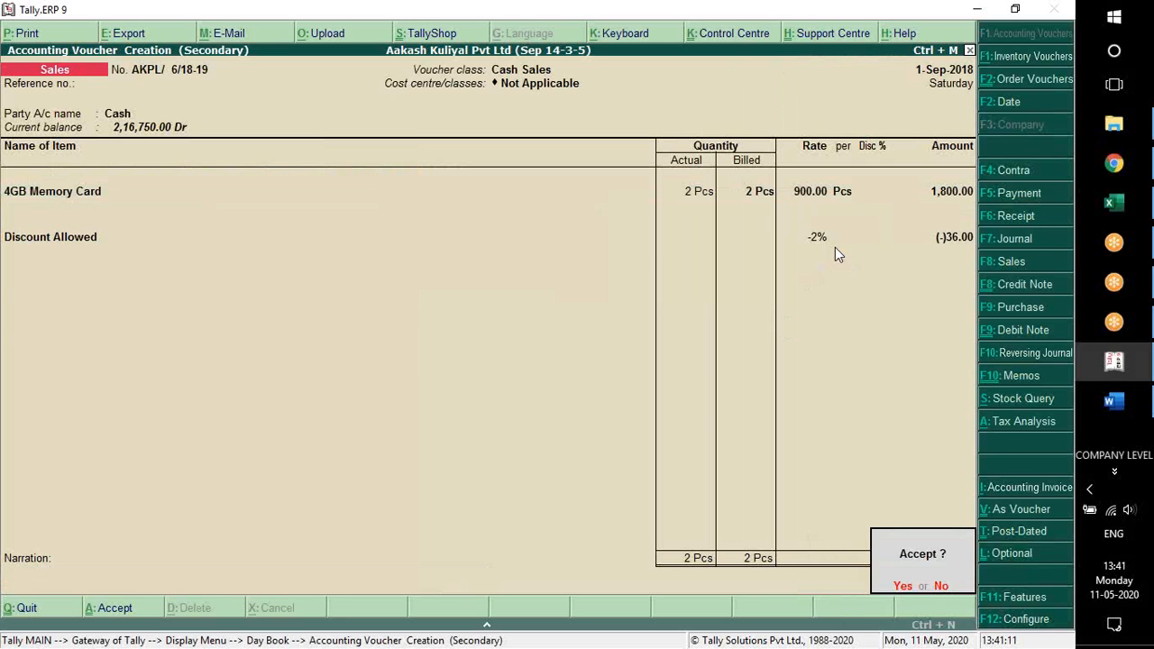
{"action": "key", "text": "Return"}
{"action": "key", "text": "Return"}
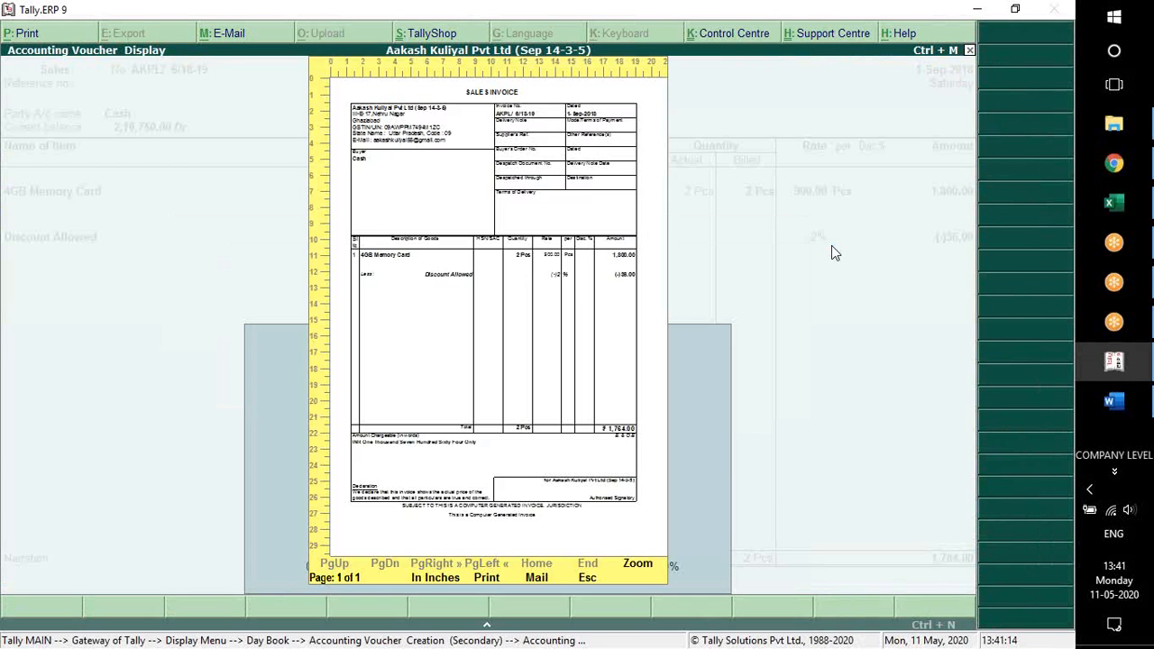
Zoom into the sales invoice preview to check the Discount Allowed line, and return to the Gateway of Tally
{"action": "key", "text": "alt+z"}
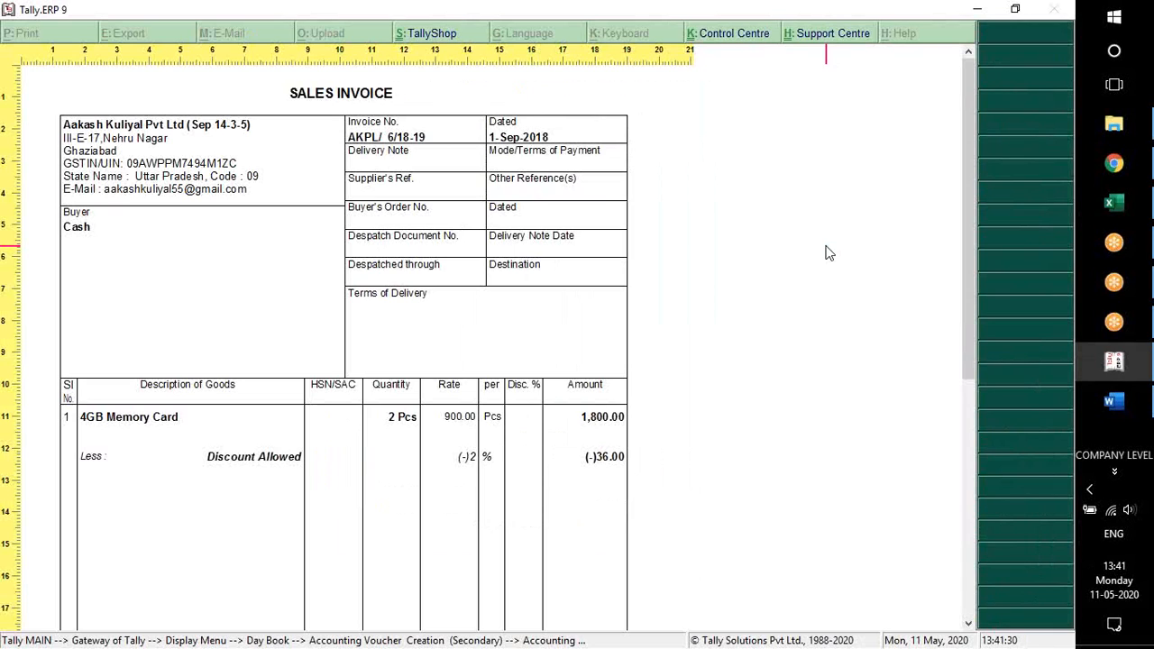
{"action": "key", "text": "Escape"}
{"action": "key", "text": "Escape"}
{"action": "key", "text": "Escape"}
{"action": "key", "text": "Escape"}
{"action": "key", "text": "Escape"}
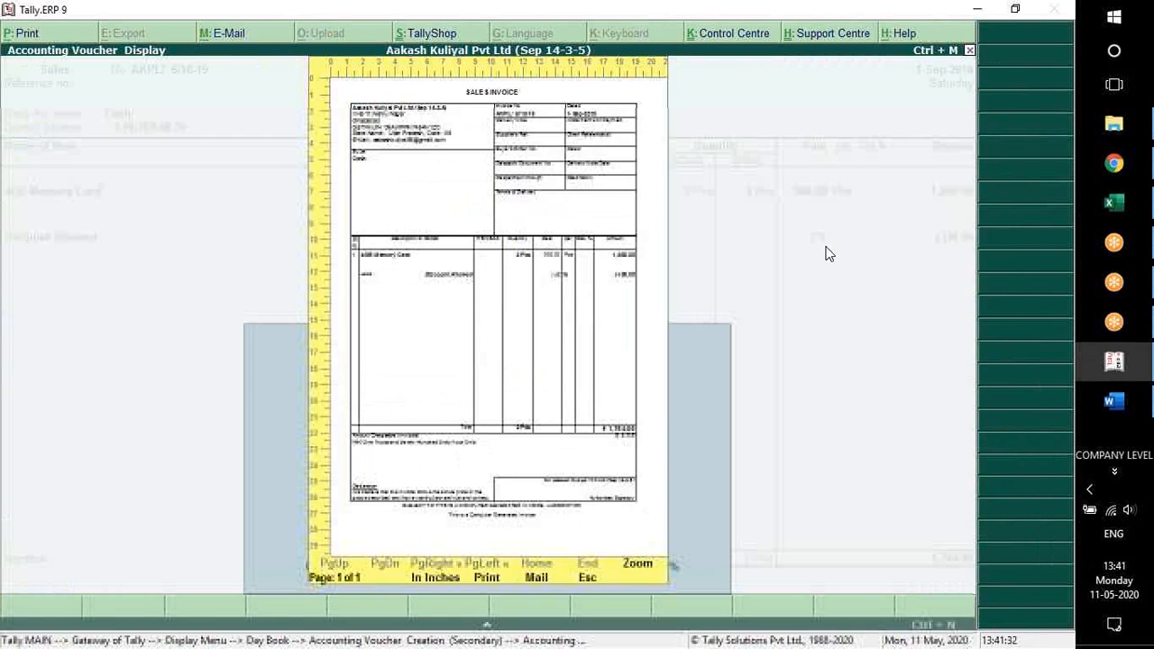
{"action": "key", "text": "Escape"}
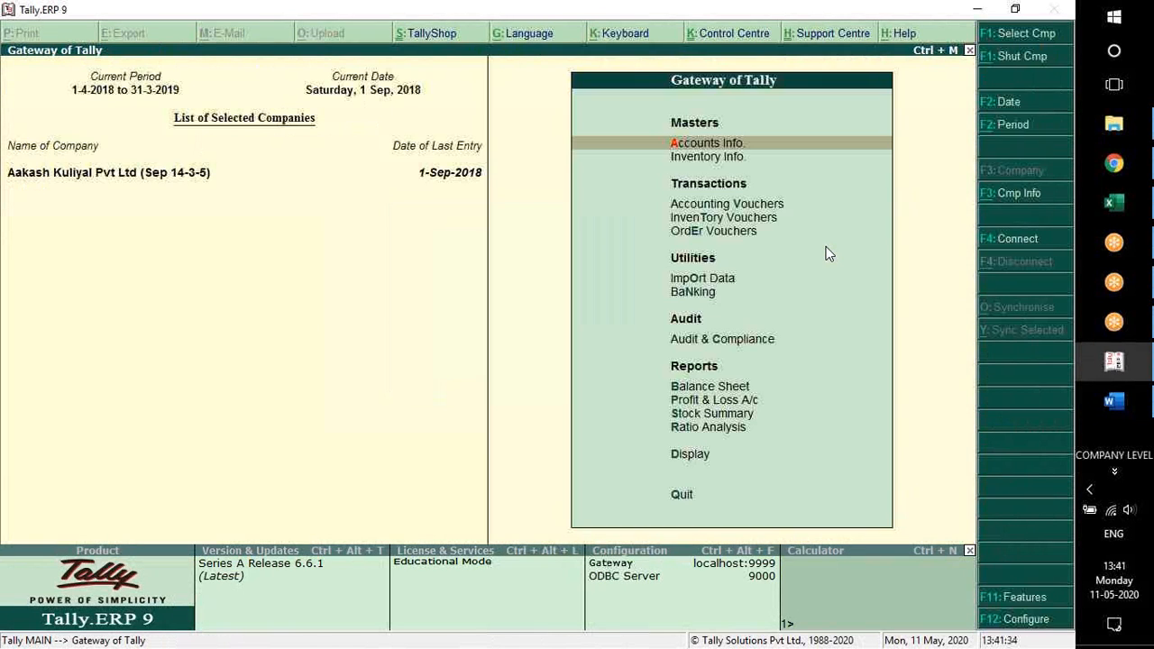
Switch to the Tally training document in Word and look back through the earlier lessons' transactions and ledger lists
{"action": "key", "text": "alt+Tab"}
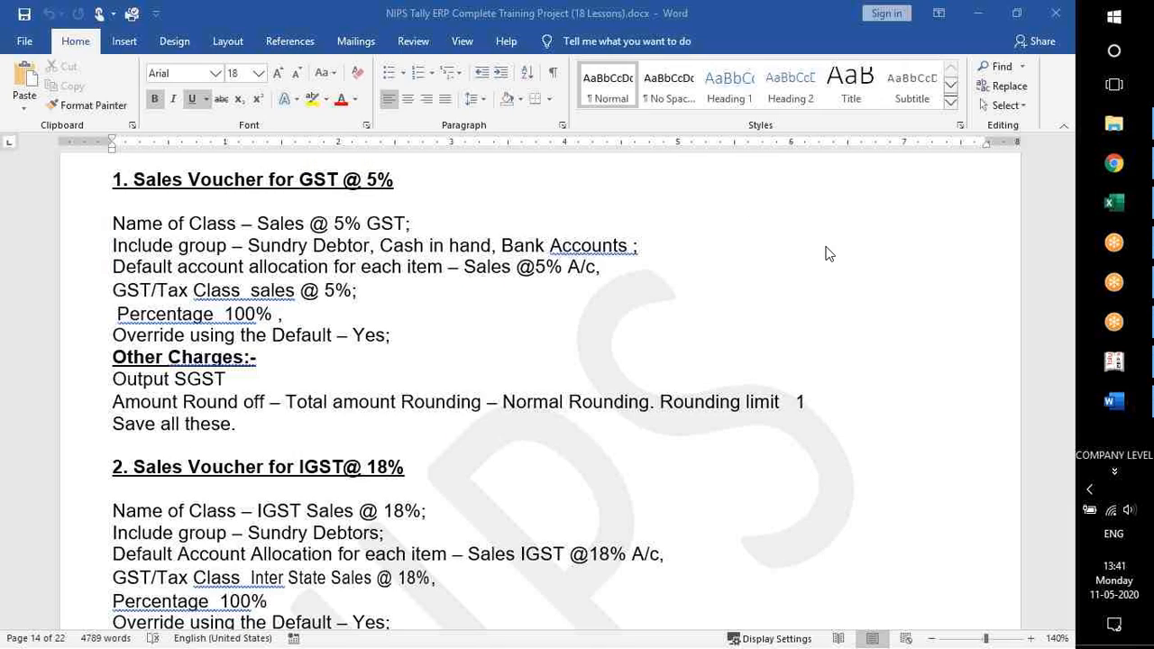
{"action": "scroll", "coordinate": [578, 571], "scroll_direction": "down", "scroll_amount": 8}
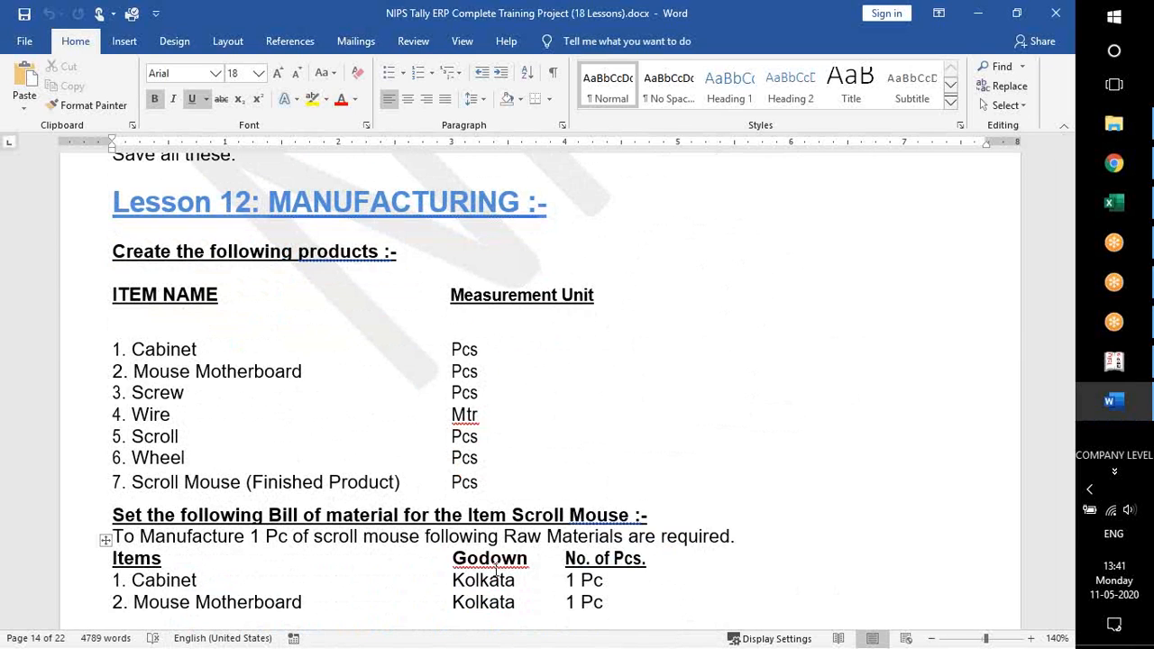
{"action": "key", "text": "Page_Up"}
{"action": "key", "text": "Page_Up"}
{"action": "key", "text": "Page_Up"}
{"action": "key", "text": "Page_Up"}
{"action": "key", "text": "Page_Up"}
{"action": "key", "text": "Page_Up"}
{"action": "key", "text": "Page_Up"}
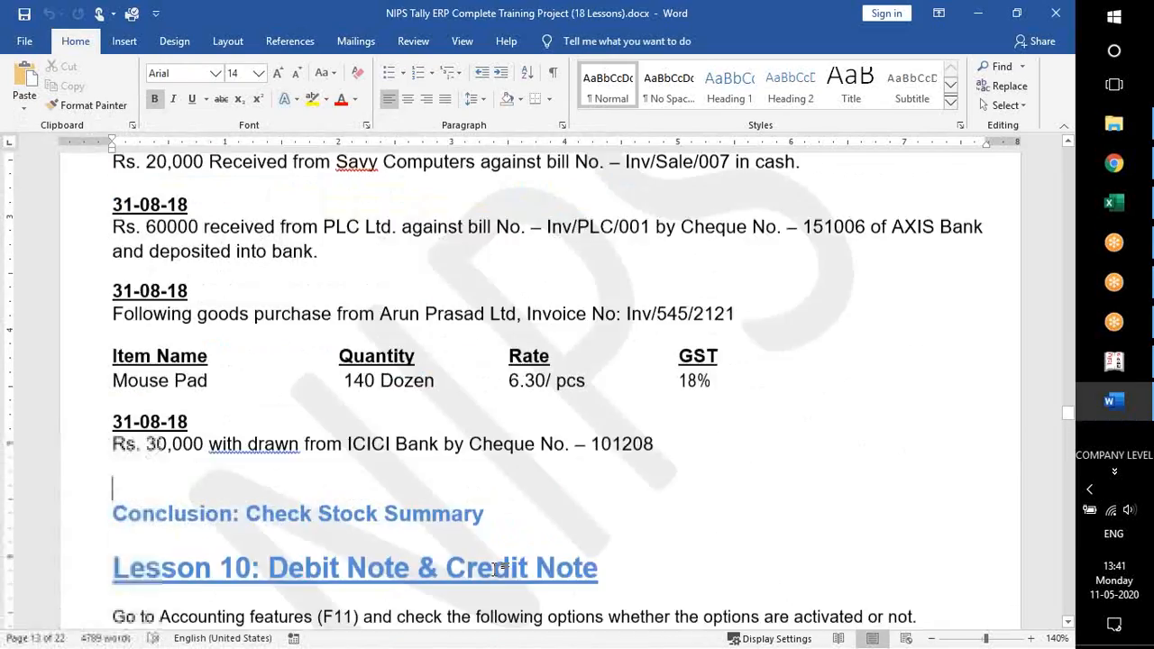
{"action": "key", "text": "Page_Up"}
{"action": "key", "text": "Page_Up"}
{"action": "key", "text": "Page_Up"}
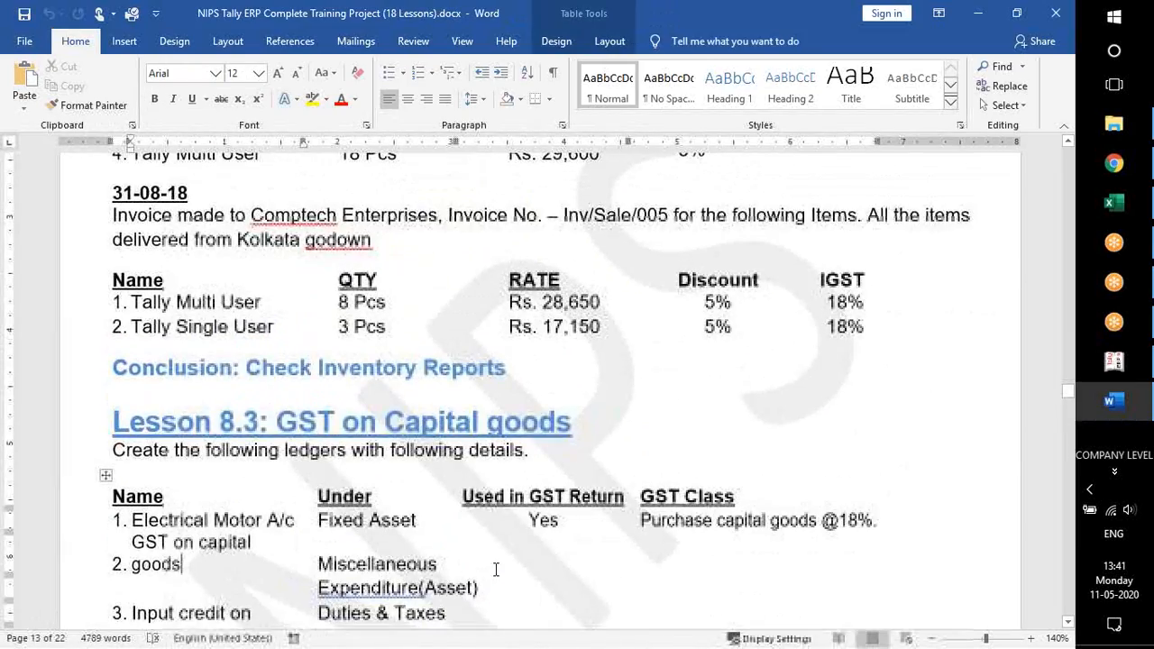
{"action": "key", "text": "Page_Up"}
{"action": "key", "text": "Page_Up"}
{"action": "key", "text": "Page_Up"}
{"action": "key", "text": "Page_Up"}
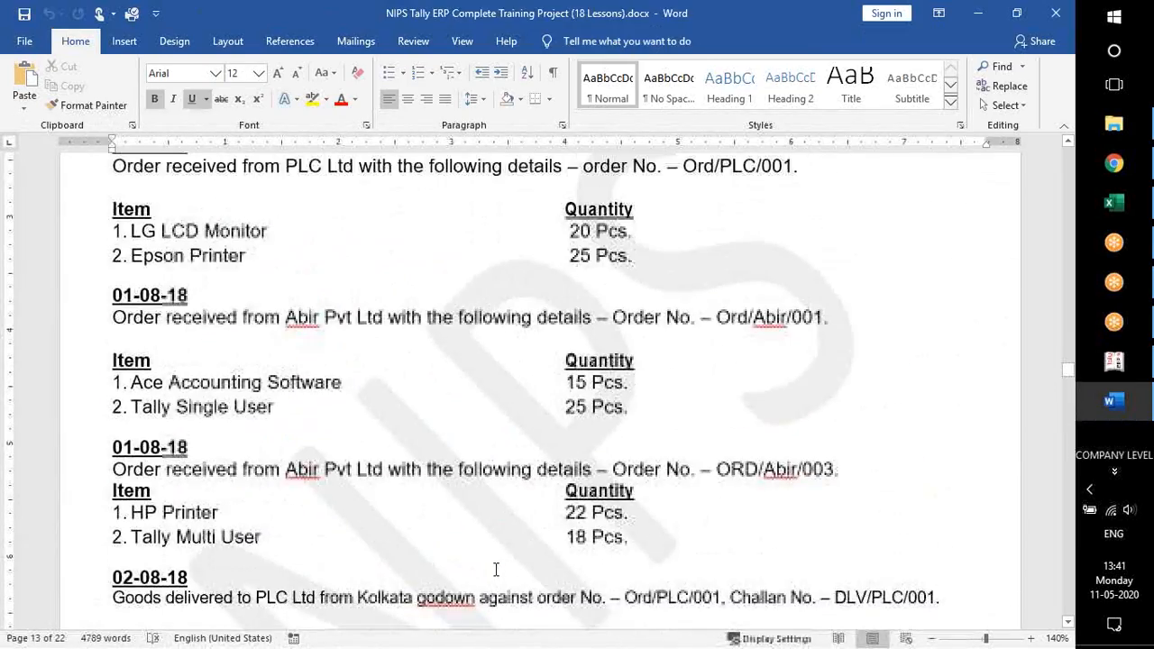
{"action": "key", "text": "Page_Up"}
{"action": "key", "text": "Page_Up"}
{"action": "key", "text": "Page_Up"}
{"action": "key", "text": "Page_Up"}
{"action": "key", "text": "Page_Up"}
{"action": "key", "text": "Page_Up"}
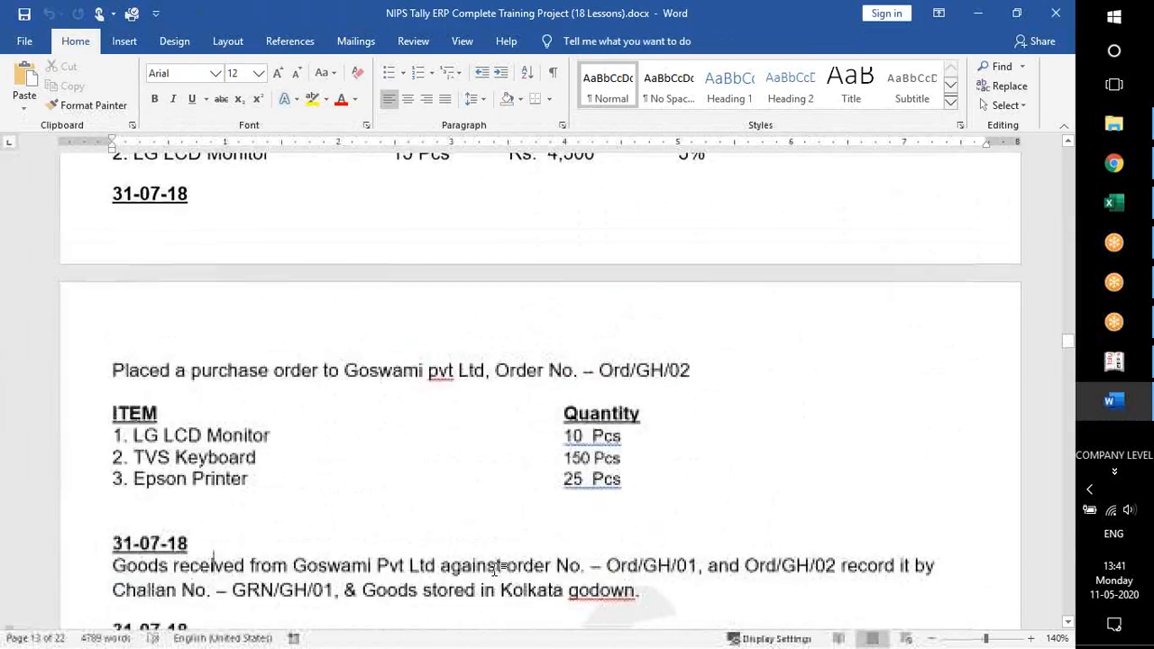
{"action": "key", "text": "Page_Up"}
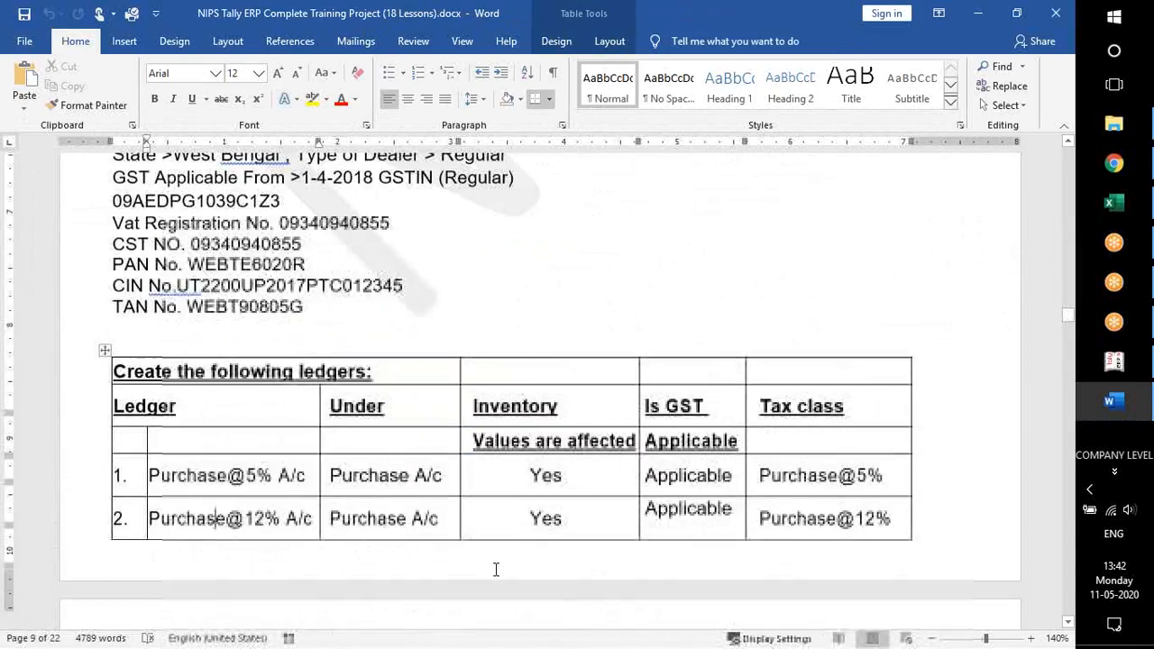